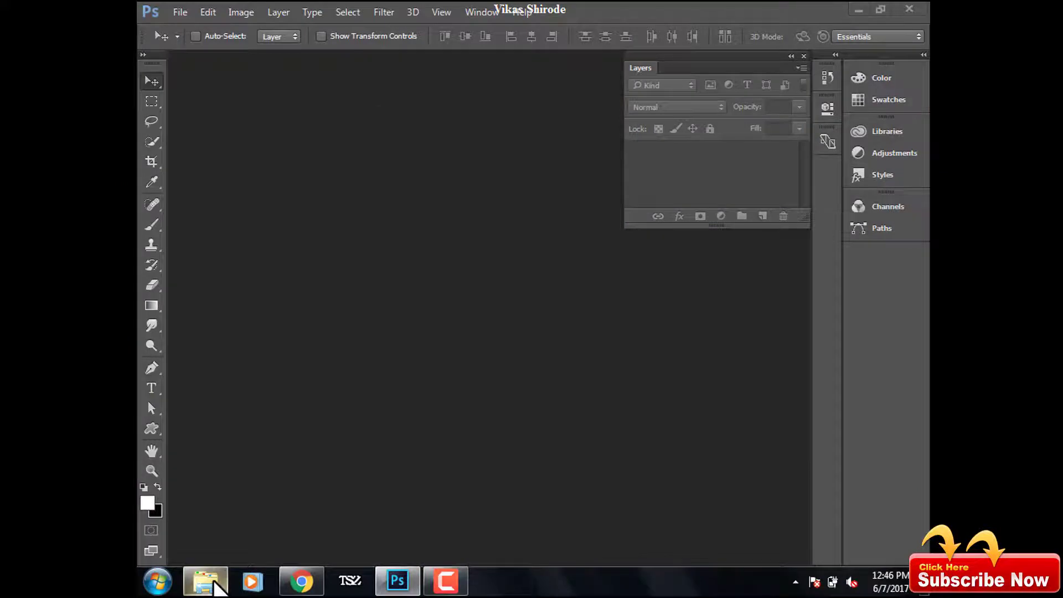
Browse in Explorer to New Volume (E:) > photoshop stock image > model.
{"action": "left_click", "coordinate": [205, 582]}
{"action": "left_click", "coordinate": [202, 313]}
{"action": "left_click", "coordinate": [313, 88]}
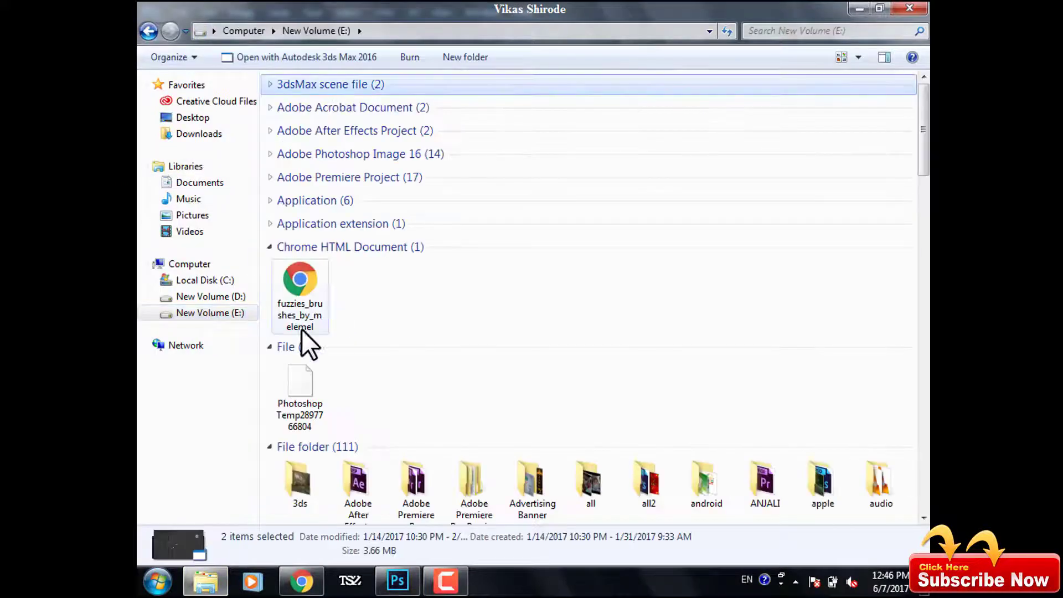
{"action": "type", "text": "ph"}
{"action": "key", "text": "Right"}
{"action": "double_click", "coordinate": [357, 147]}
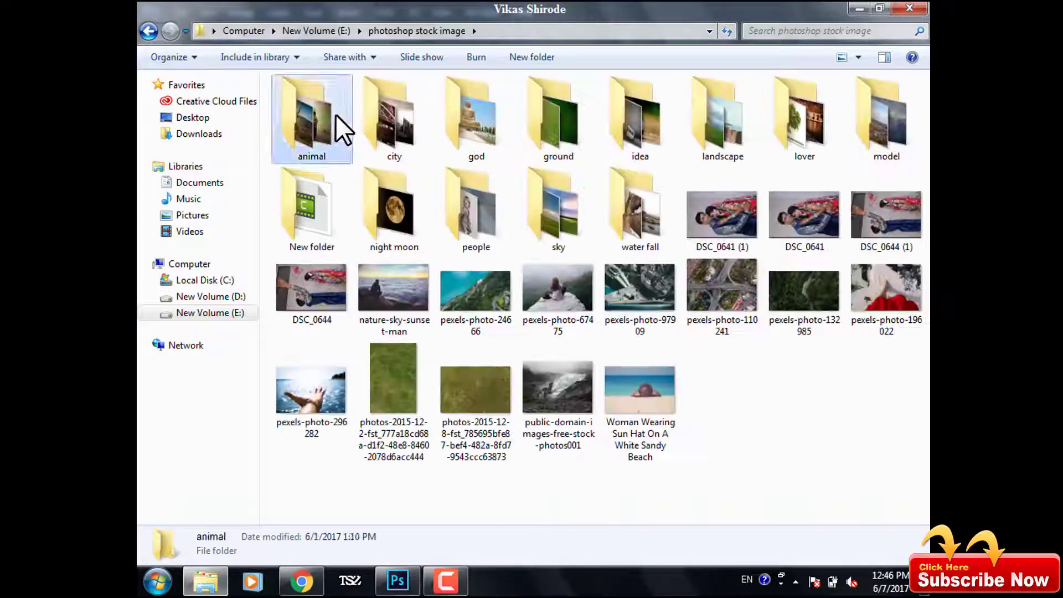
{"action": "key", "text": "m"}
{"action": "key", "text": "Return"}
Preview the four stock photos in Windows Photo Viewer, then select the red-haired woman image.
{"action": "right_click", "coordinate": [328, 127]}
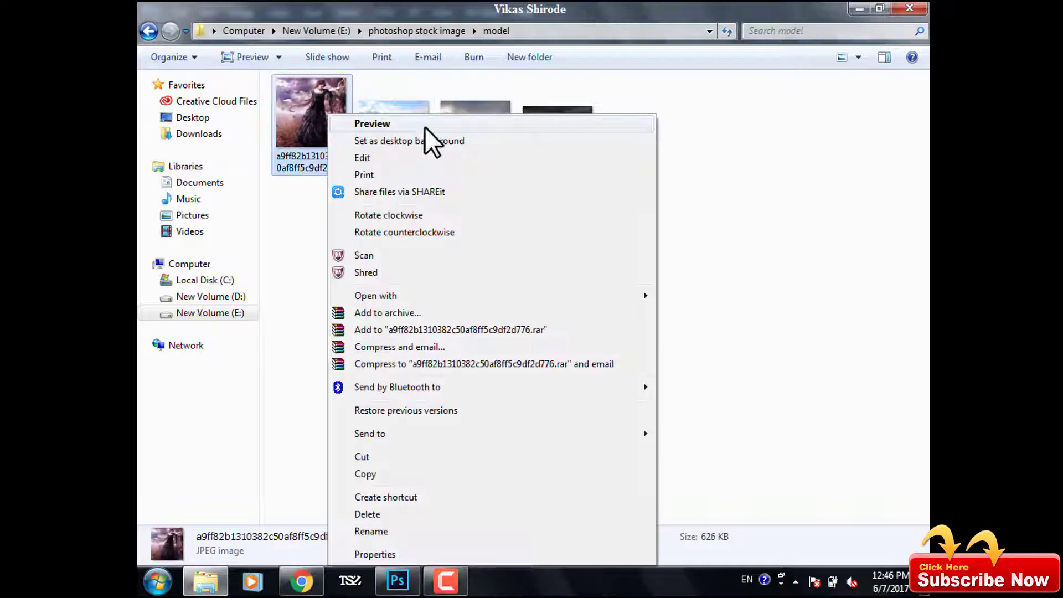
{"action": "left_click", "coordinate": [427, 127]}
{"action": "left_click", "coordinate": [570, 545]}
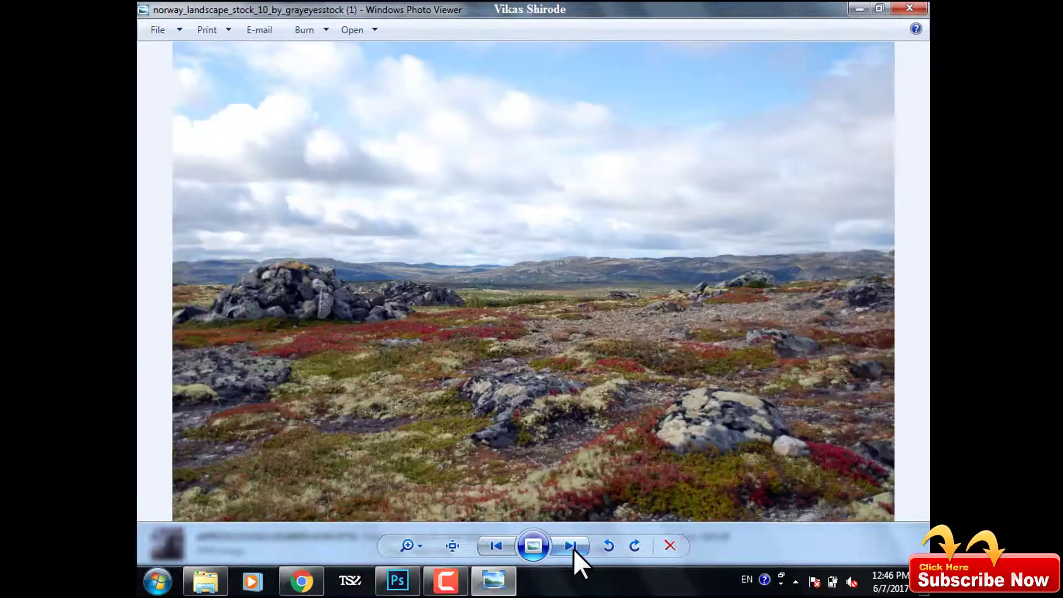
{"action": "left_click", "coordinate": [910, 9]}
{"action": "left_click", "coordinate": [574, 127]}
{"action": "double_click", "coordinate": [573, 124]}
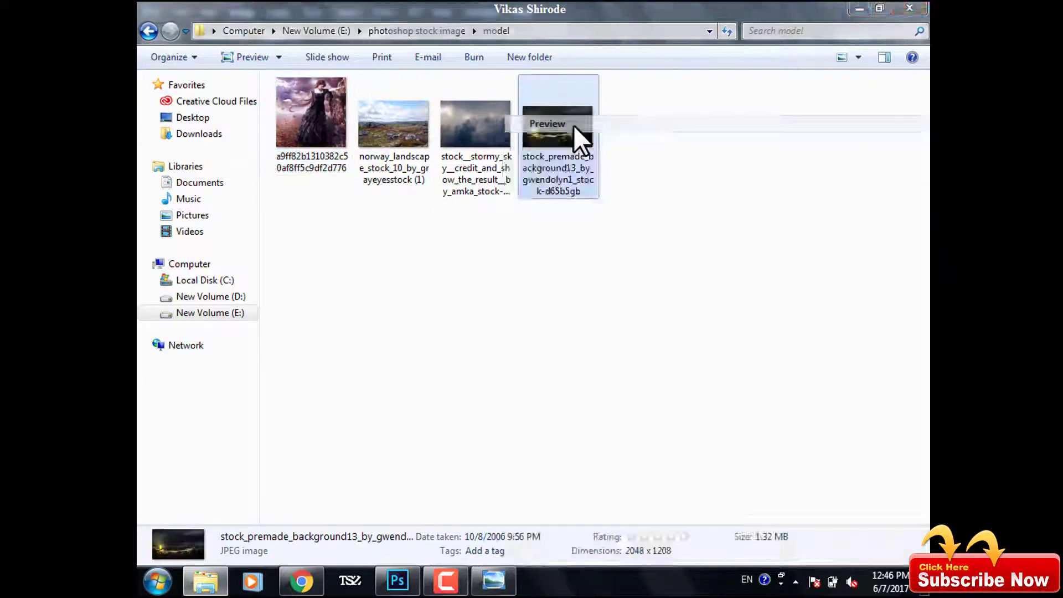
{"action": "left_click", "coordinate": [909, 9]}
{"action": "left_click", "coordinate": [311, 128]}
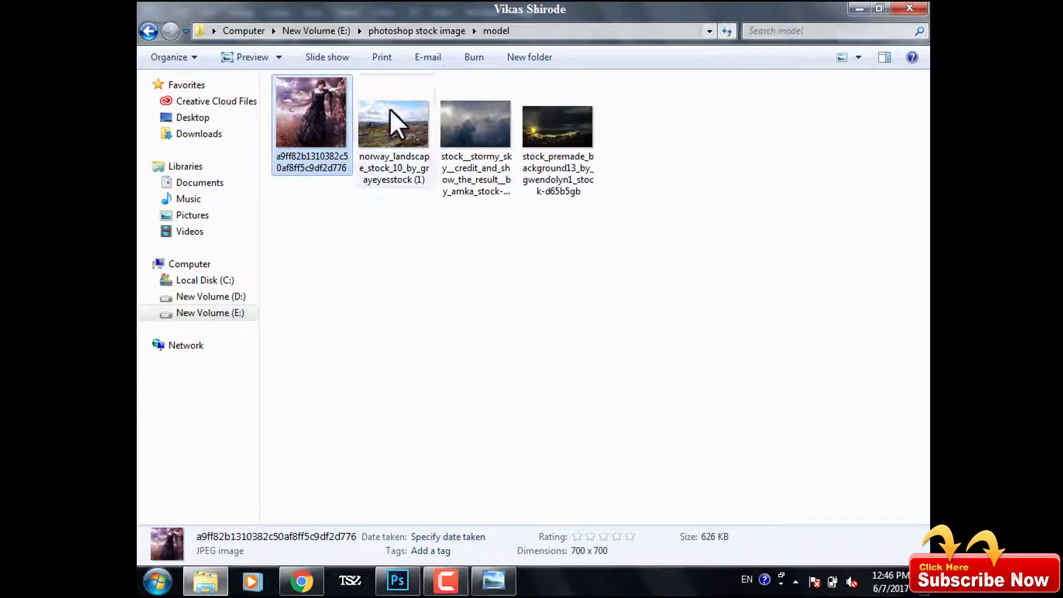
Open the red-haired woman photo in Photoshop, cancelling a failed oversized new-document attempt.
{"action": "left_click_drag", "start_coordinate": [314, 115], "coordinate": [399, 234]}
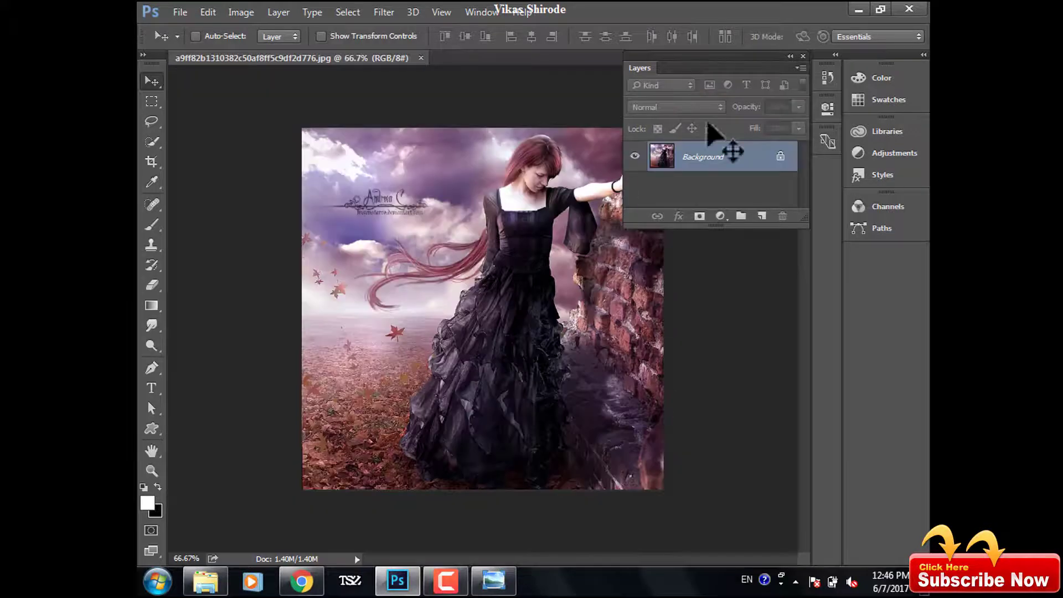
{"action": "left_click", "coordinate": [180, 11]}
{"action": "left_click", "coordinate": [197, 29]}
{"action": "left_click", "coordinate": [477, 133]}
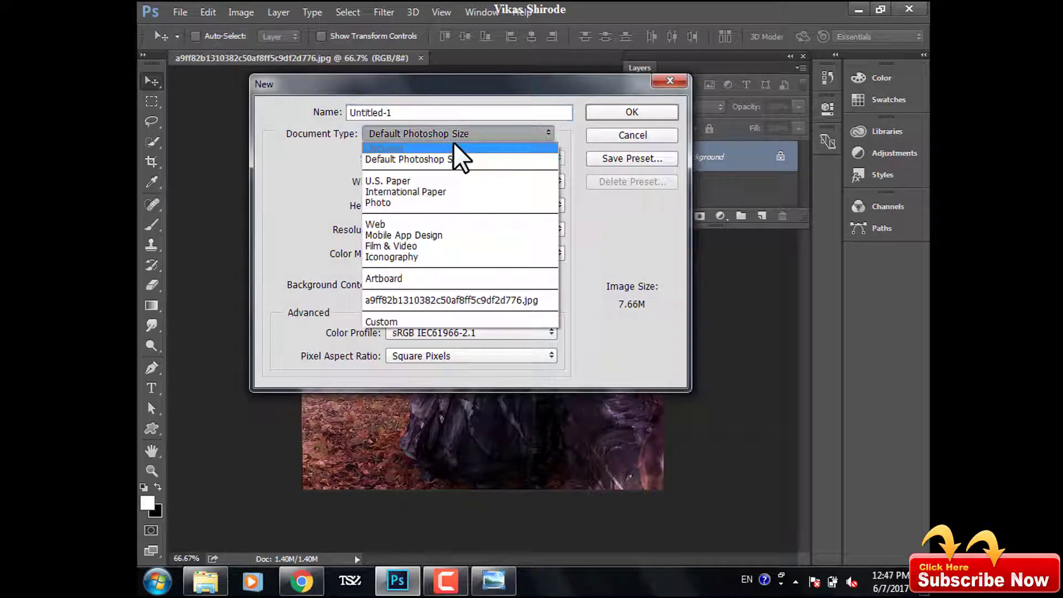
{"action": "double_click", "coordinate": [423, 182]}
{"action": "type", "text": "1920"}
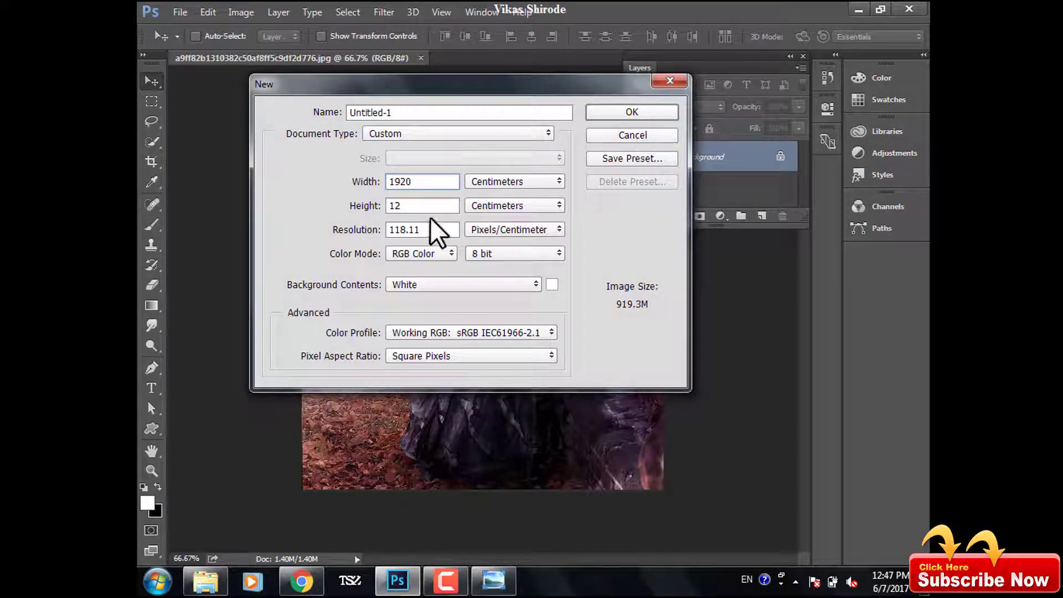
{"action": "type", "text": "1080"}
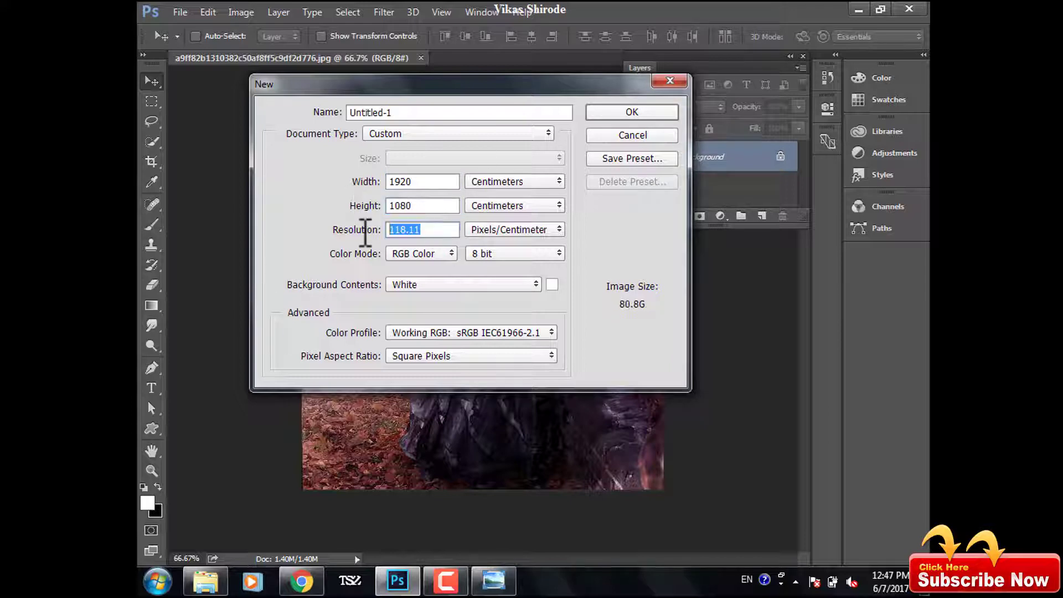
{"action": "type", "text": "100"}
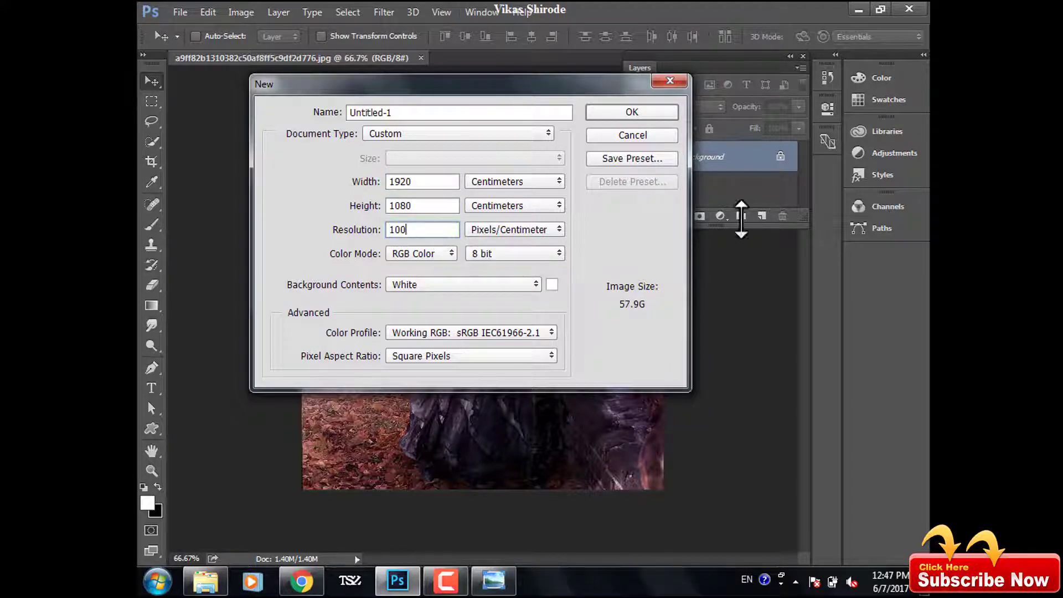
{"action": "key", "text": "Return"}
{"action": "left_click", "coordinate": [497, 228]}
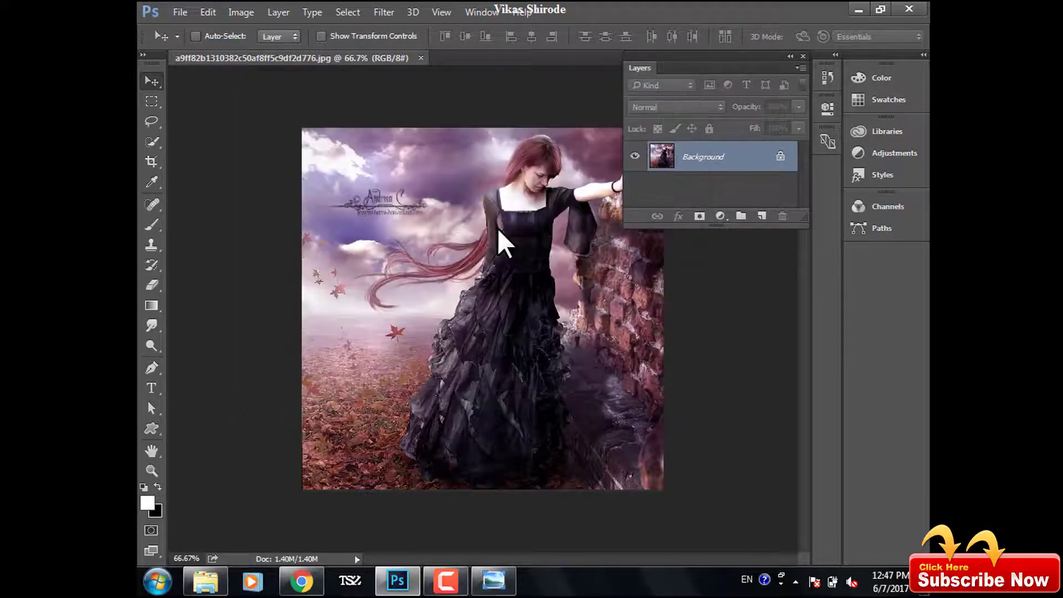
{"action": "left_click", "coordinate": [507, 215]}
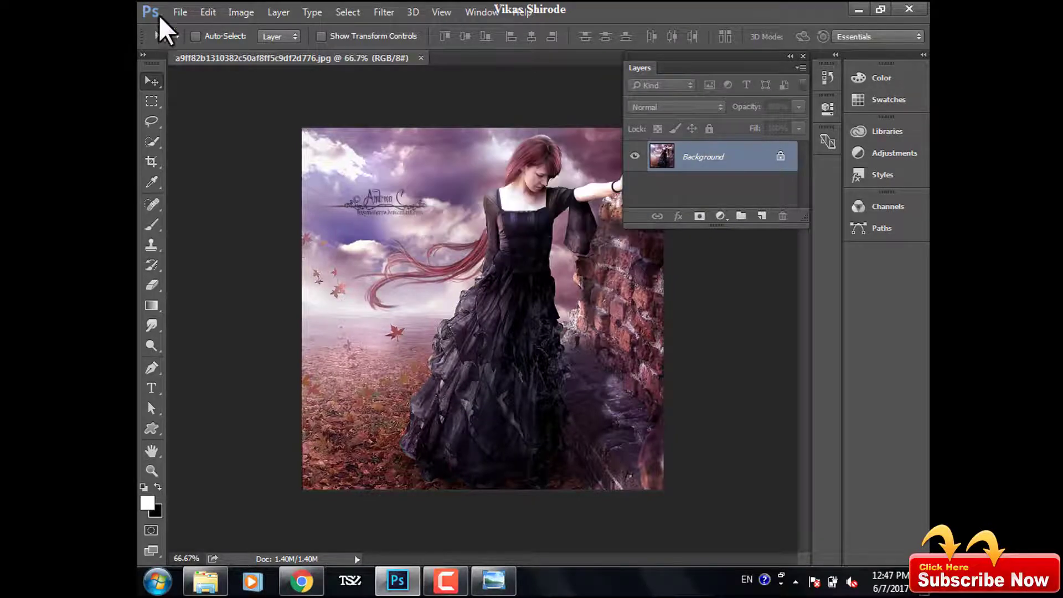
Create a new custom document measured in pixels, 1920 wide by 1080 high.
{"action": "left_click", "coordinate": [180, 12]}
{"action": "left_click", "coordinate": [191, 30]}
{"action": "double_click", "coordinate": [409, 229]}
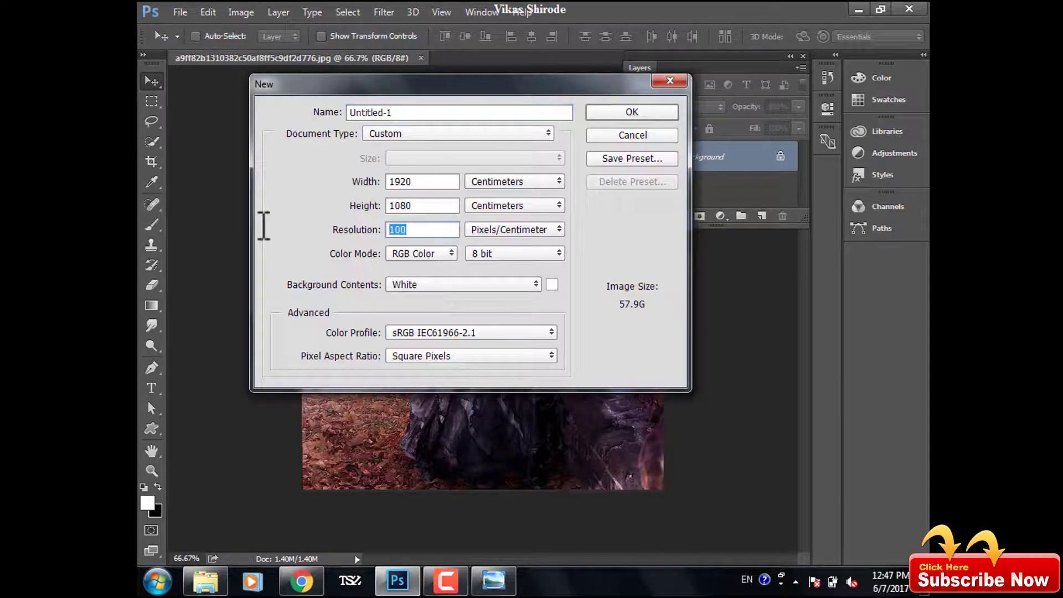
{"action": "left_click", "coordinate": [509, 183]}
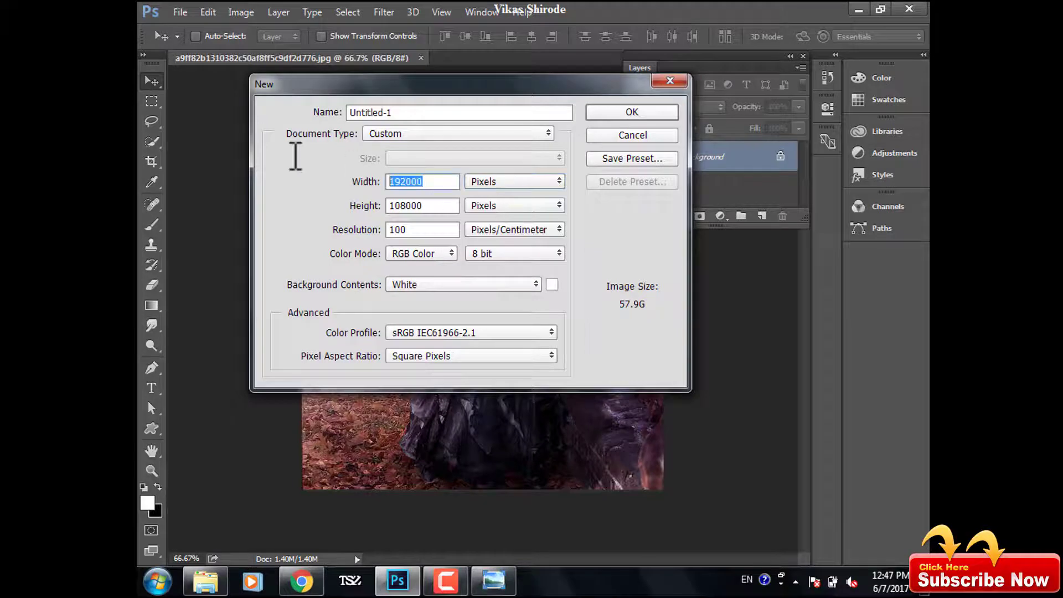
{"action": "type", "text": "1920"}
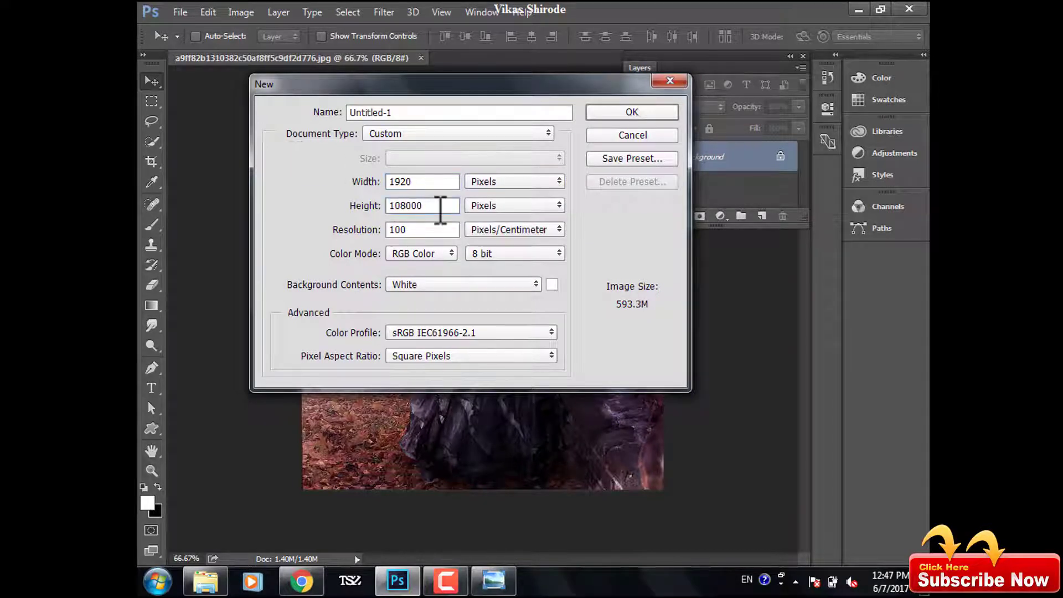
{"action": "left_click", "coordinate": [624, 116]}
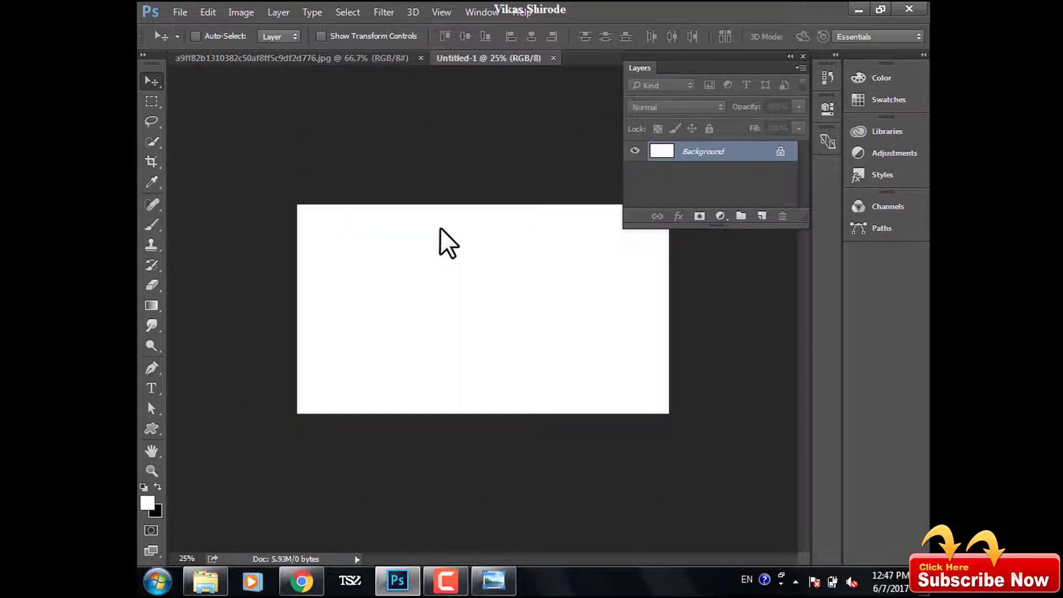
Switch between the woman photo and the blank Untitled-1 canvas, checking the canvas zoom.
{"action": "left_click", "coordinate": [359, 55]}
{"action": "left_click", "coordinate": [488, 57]}
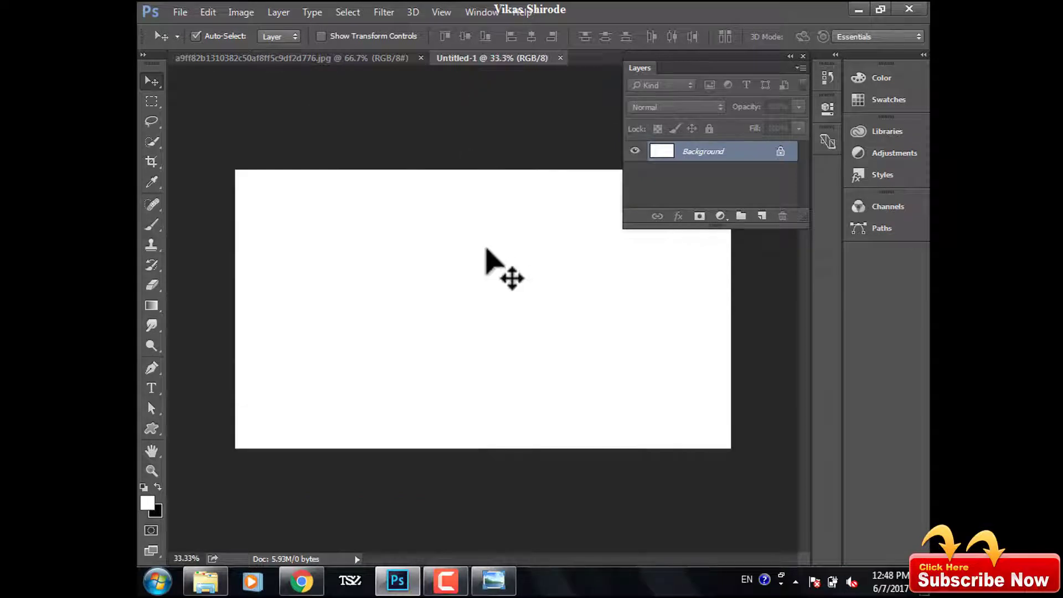
{"action": "key", "text": "ctrl+equal"}
{"action": "key", "text": "ctrl+equal"}
{"action": "key", "text": "ctrl+minus"}
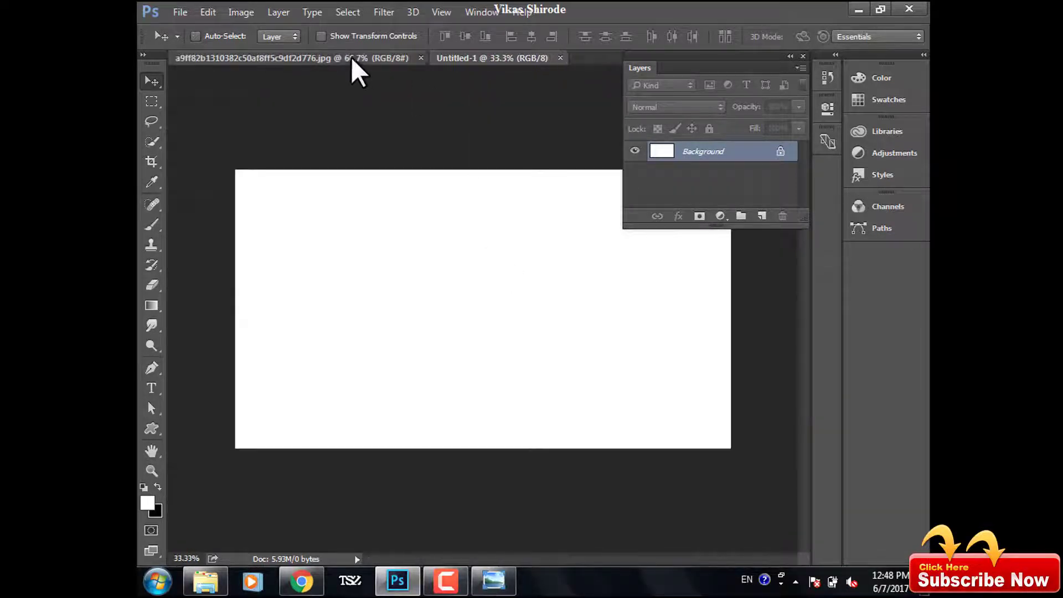
{"action": "left_click", "coordinate": [351, 57]}
{"action": "left_click", "coordinate": [470, 52]}
{"action": "left_click", "coordinate": [335, 55]}
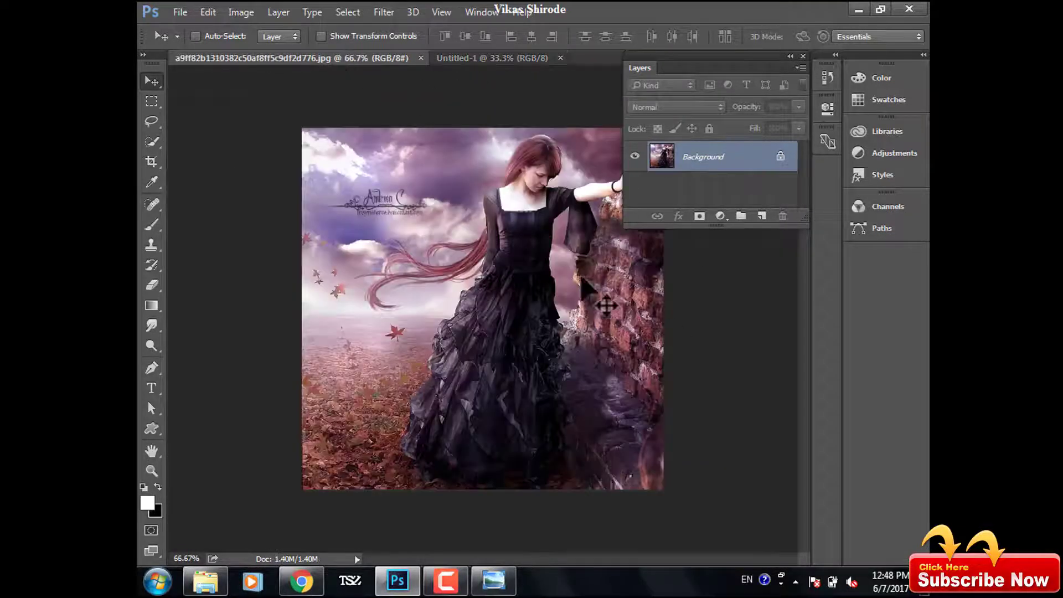
{"action": "left_click", "coordinate": [476, 56]}
Open the Norway landscape image from the model stock folder.
{"action": "left_click", "coordinate": [181, 12]}
{"action": "left_click", "coordinate": [191, 39]}
{"action": "left_click_drag", "start_coordinate": [410, 102], "coordinate": [469, 61]}
{"action": "left_click", "coordinate": [304, 88]}
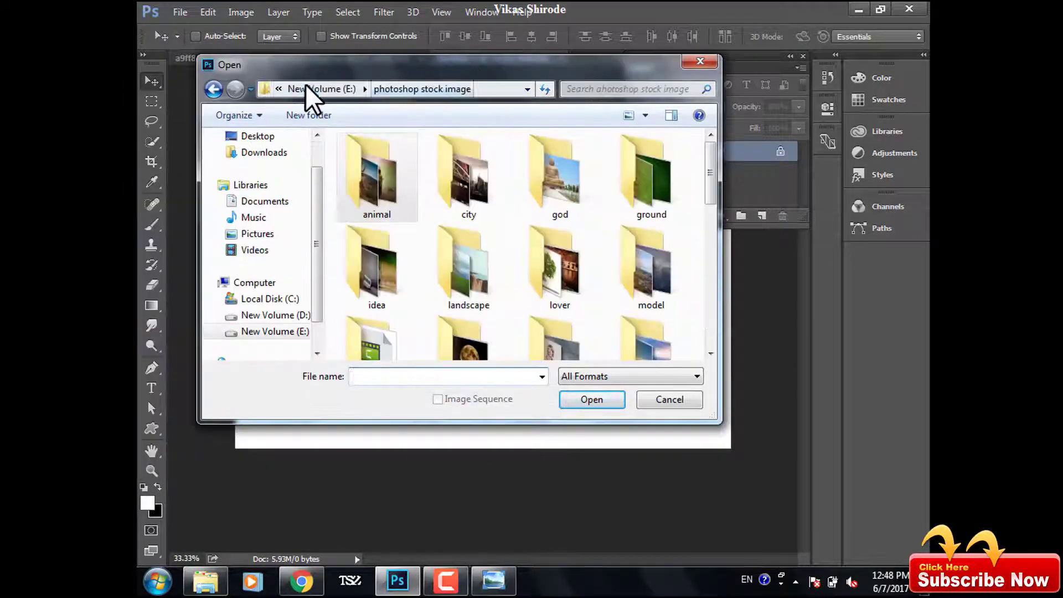
{"action": "double_click", "coordinate": [624, 285]}
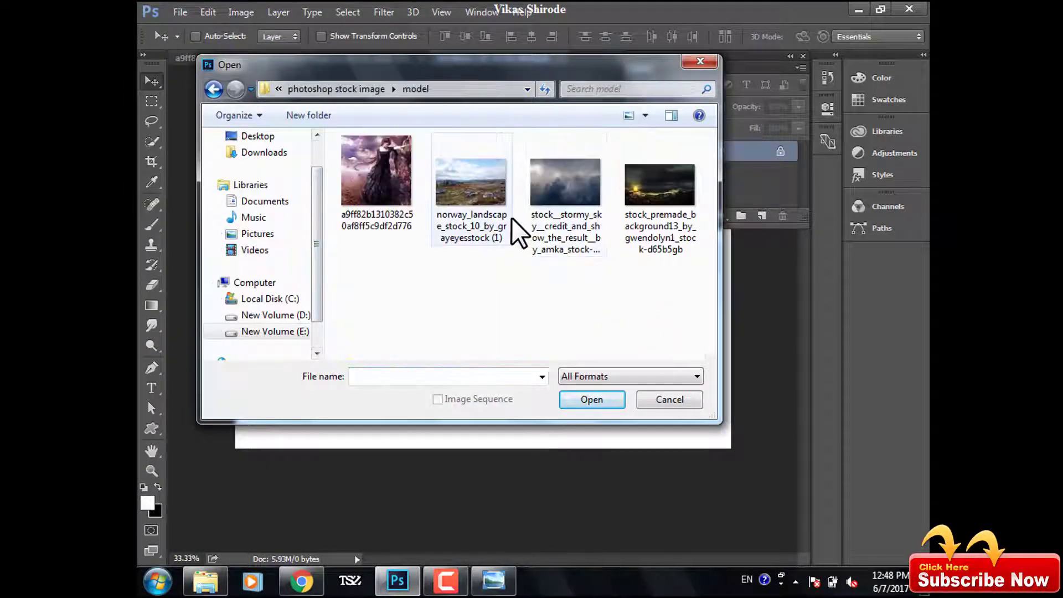
{"action": "left_click", "coordinate": [373, 167]}
{"action": "mouse_move", "coordinate": [447, 299]}
{"action": "left_mouse_down"}
{"action": "mouse_move", "coordinate": [579, 187]}
{"action": "mouse_move", "coordinate": [701, 222]}
{"action": "left_mouse_up"}
{"action": "left_click", "coordinate": [490, 231]}
{"action": "left_click", "coordinate": [596, 212]}
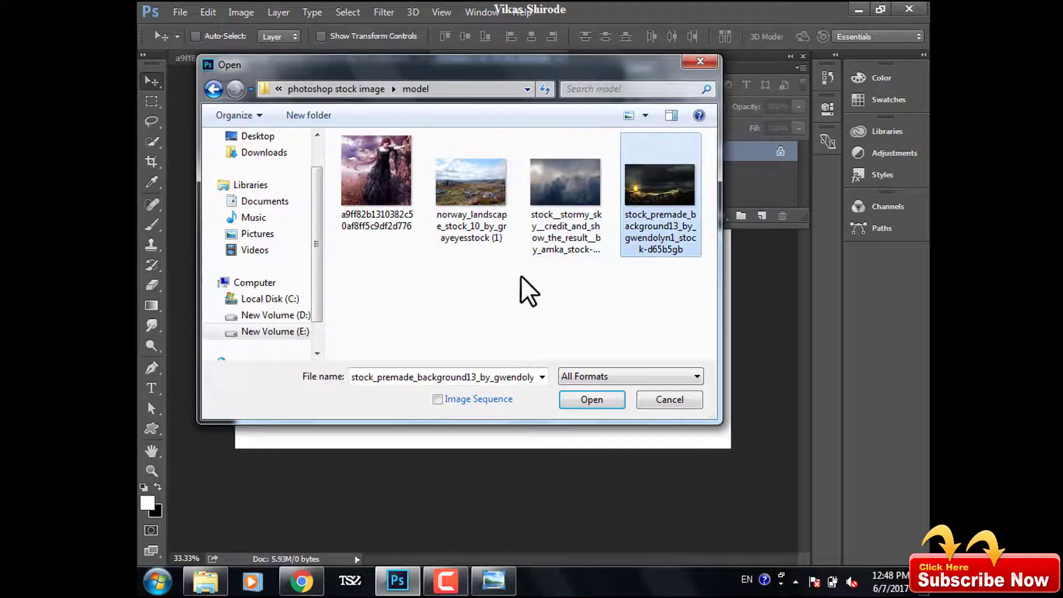
{"action": "left_click", "coordinate": [592, 400]}
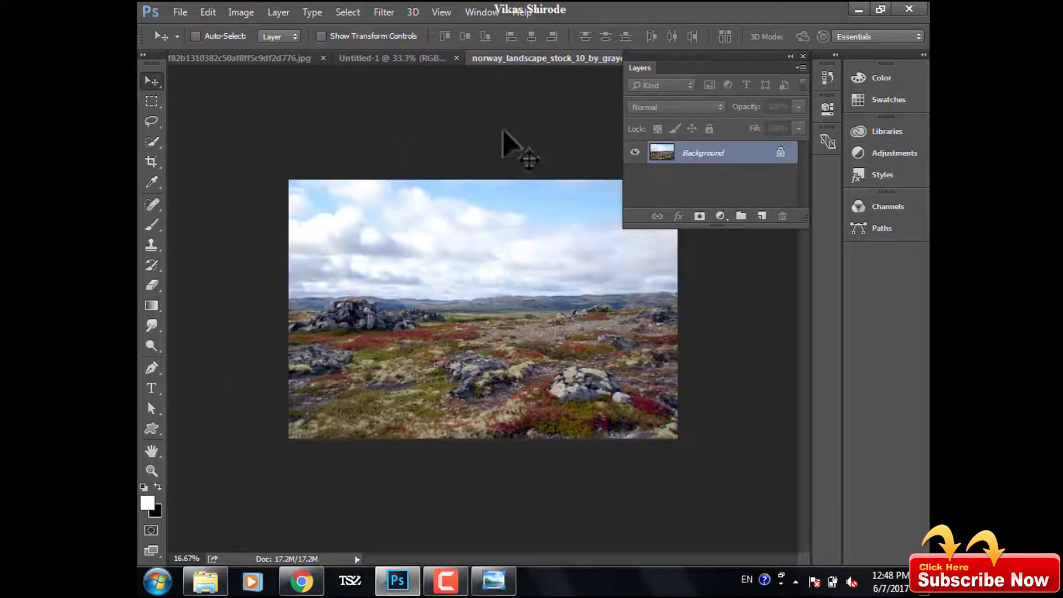
Place the Norway landscape in Untitled-1 as Layer 1, stretched to full width and squashed downward.
{"action": "left_click_drag", "start_coordinate": [416, 64], "coordinate": [496, 347]}
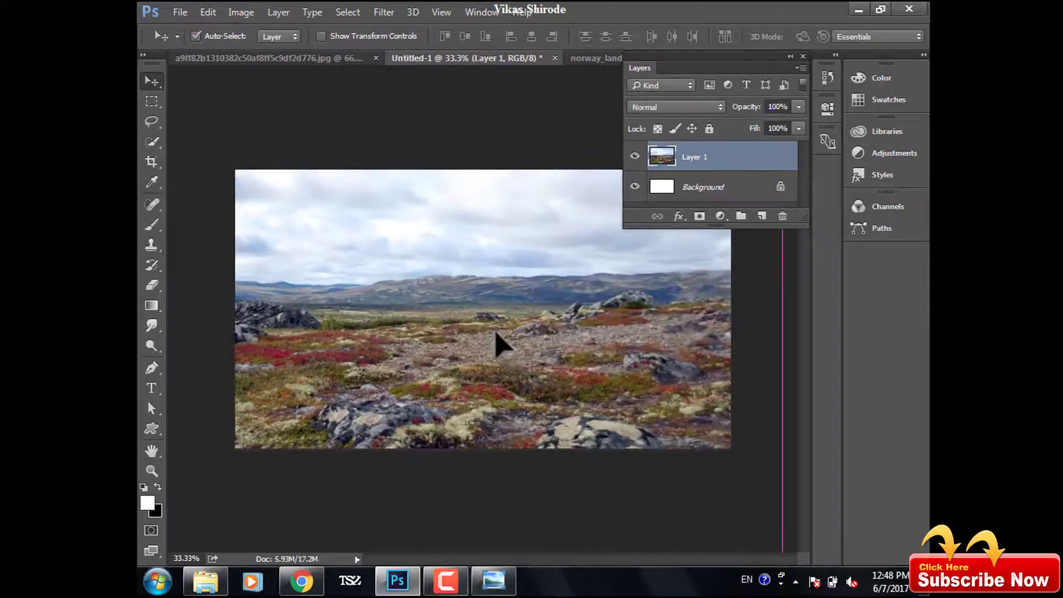
{"action": "key", "text": "ctrl+t"}
{"action": "left_click_drag", "start_coordinate": [235, 219], "coordinate": [428, 238]}
{"action": "left_click_drag", "start_coordinate": [537, 344], "coordinate": [345, 277]}
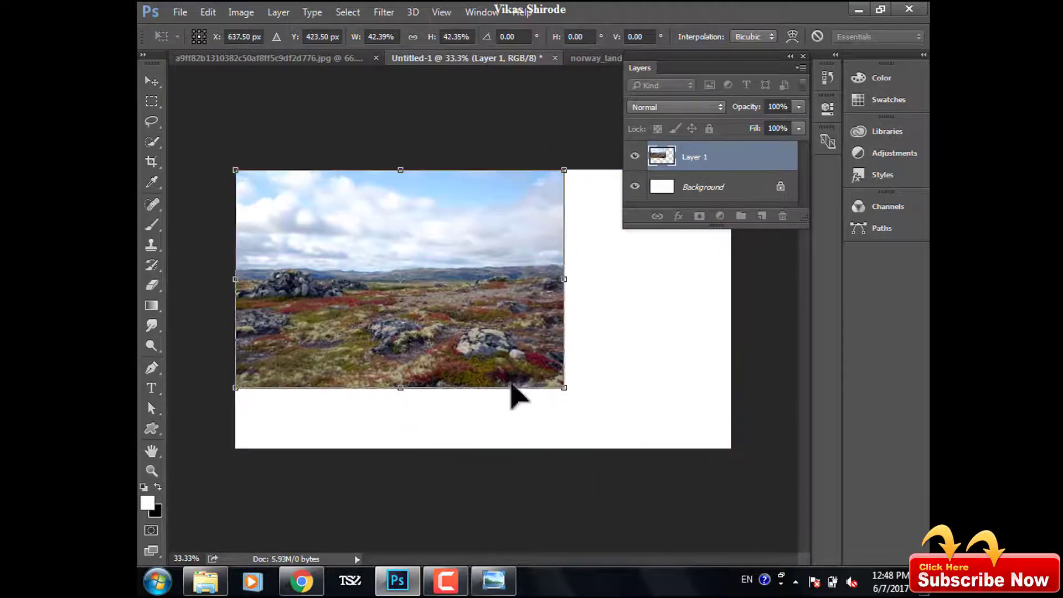
{"action": "mouse_move", "coordinate": [563, 386]}
{"action": "left_mouse_down"}
{"action": "mouse_move", "coordinate": [677, 438]}
{"action": "mouse_move", "coordinate": [662, 431]}
{"action": "left_mouse_up"}
{"action": "left_click_drag", "start_coordinate": [643, 361], "coordinate": [686, 363]}
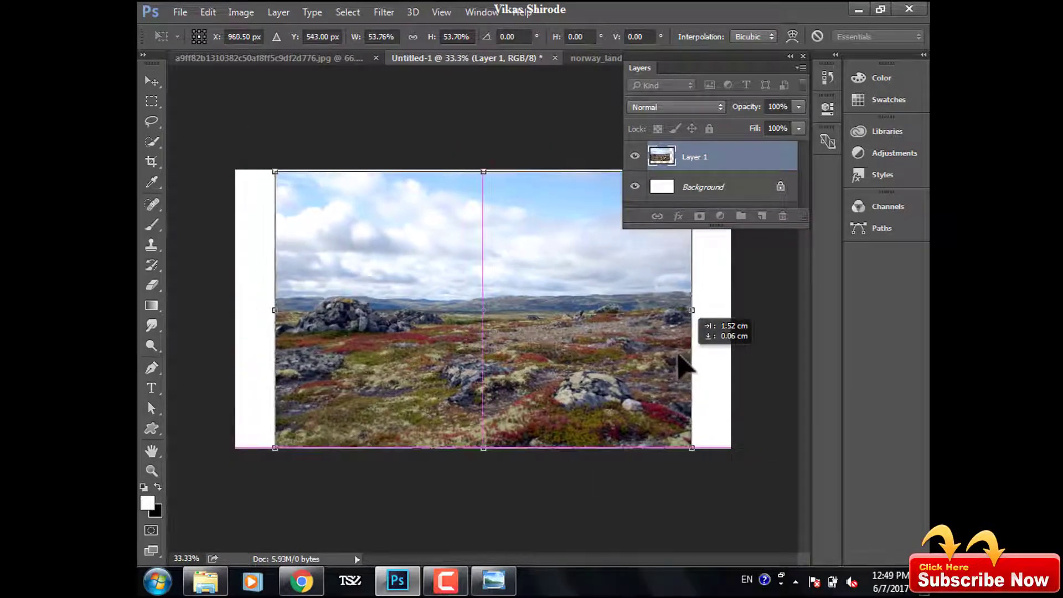
{"action": "left_click_drag", "start_coordinate": [485, 170], "coordinate": [485, 166]}
{"action": "left_click_drag", "start_coordinate": [693, 309], "coordinate": [729, 308]}
{"action": "left_click_drag", "start_coordinate": [275, 309], "coordinate": [236, 309]}
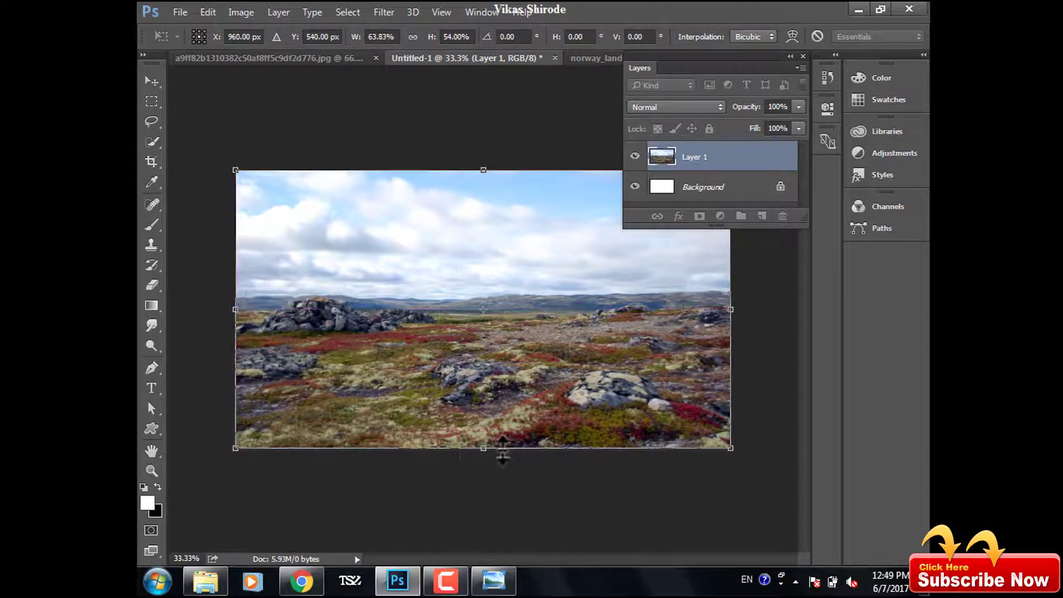
{"action": "left_click_drag", "start_coordinate": [536, 366], "coordinate": [535, 399]}
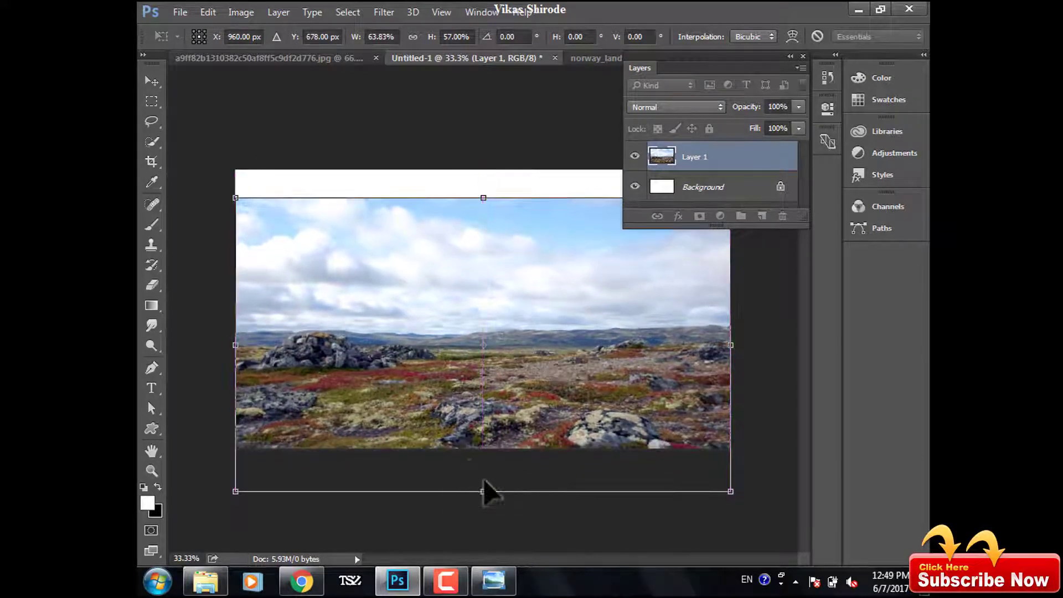
{"action": "left_click_drag", "start_coordinate": [483, 487], "coordinate": [481, 475]}
{"action": "left_click_drag", "start_coordinate": [484, 197], "coordinate": [484, 221]}
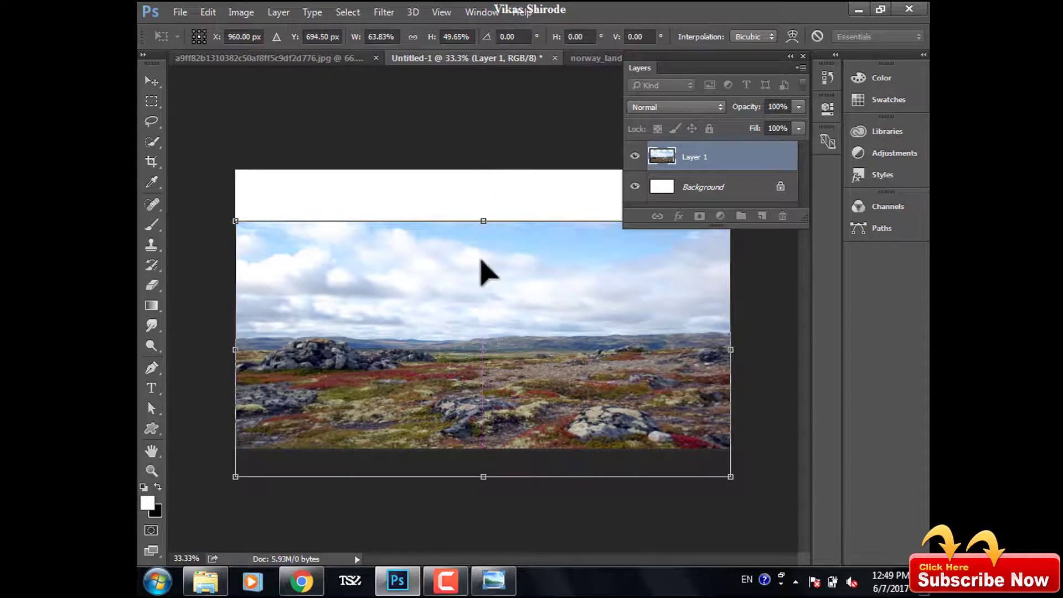
{"action": "key", "text": "Return"}
{"action": "left_click", "coordinate": [698, 187]}
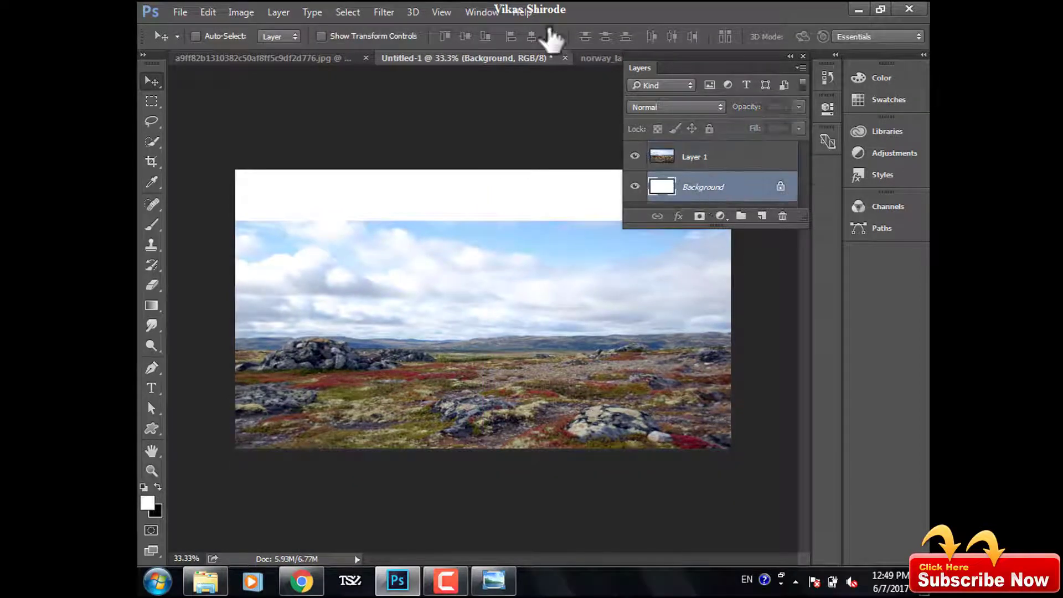
{"action": "left_click", "coordinate": [593, 58]}
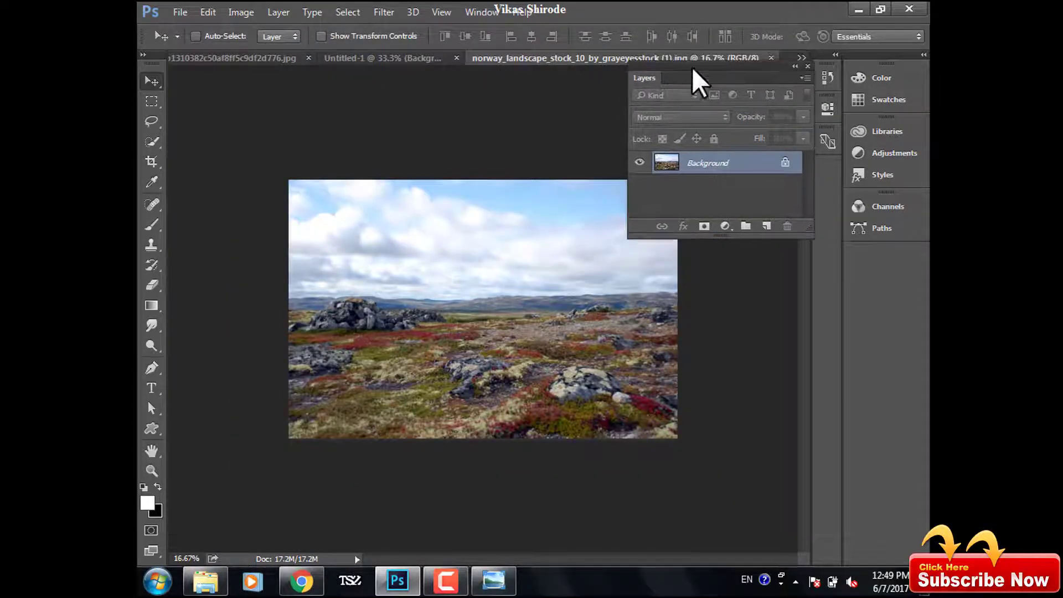
Open the stormy sky image and drag it into Untitled-1 as Layer 2 above the landscape.
{"action": "left_click", "coordinate": [382, 58]}
{"action": "left_click", "coordinate": [180, 12]}
{"action": "left_click", "coordinate": [207, 72]}
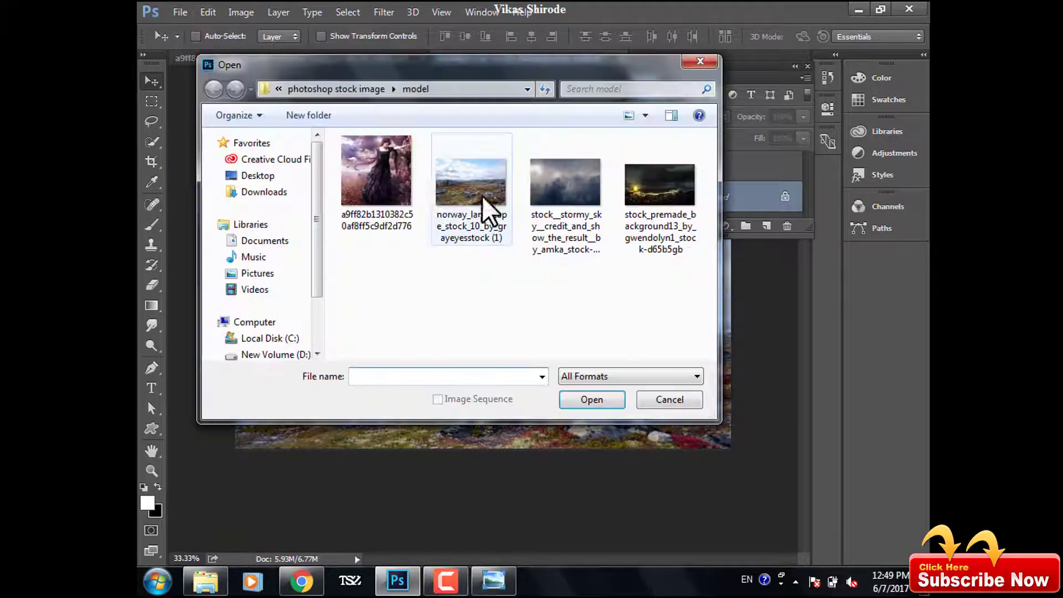
{"action": "left_click", "coordinate": [566, 183]}
{"action": "left_click", "coordinate": [585, 399]}
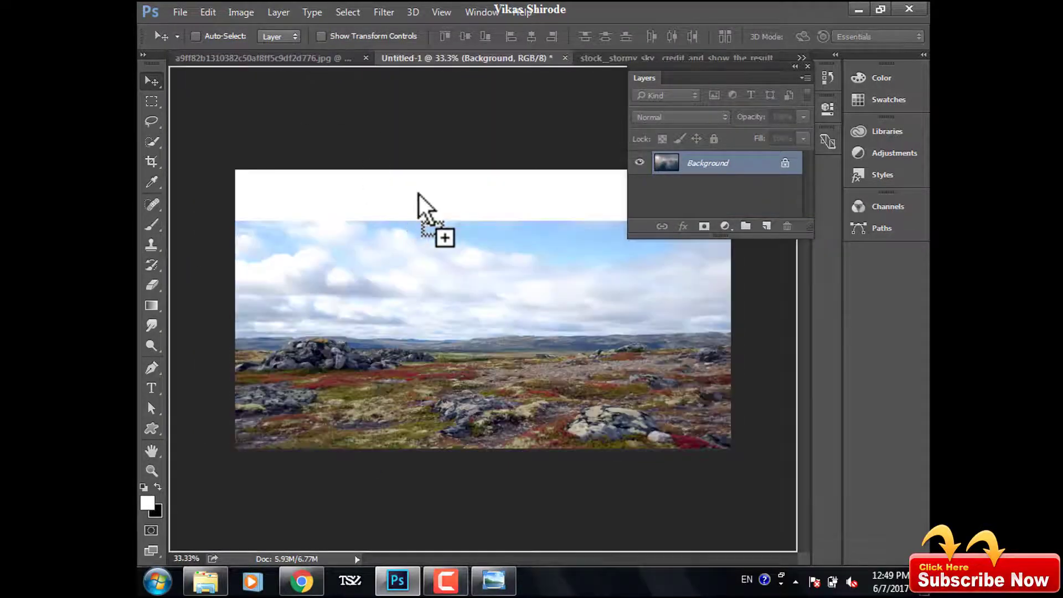
{"action": "left_click_drag", "start_coordinate": [328, 64], "coordinate": [512, 202]}
{"action": "left_click_drag", "start_coordinate": [644, 79], "coordinate": [706, 246]}
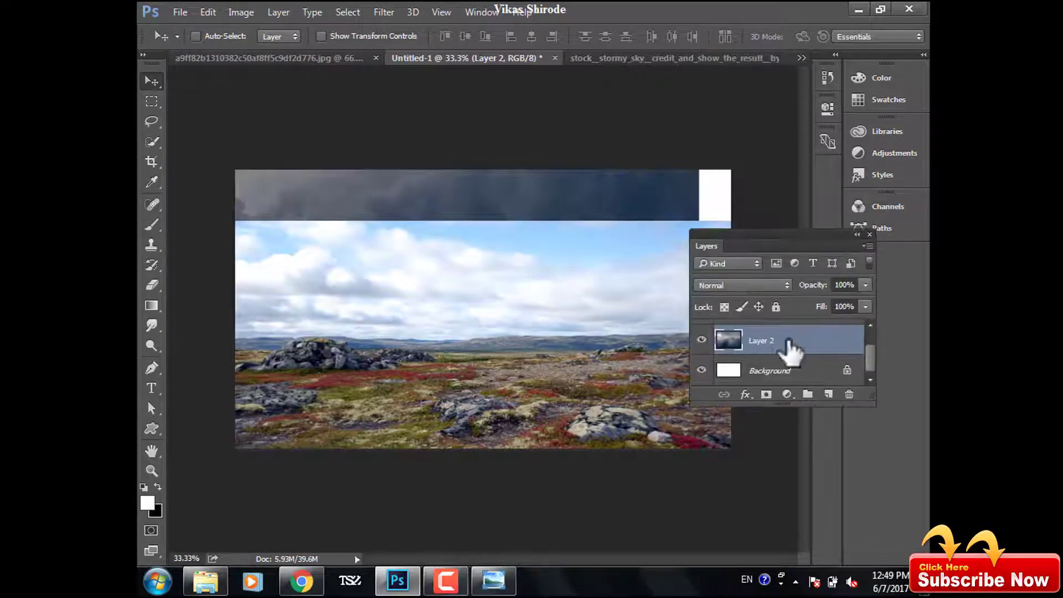
{"action": "left_click_drag", "start_coordinate": [863, 404], "coordinate": [863, 534]}
{"action": "left_click_drag", "start_coordinate": [755, 361], "coordinate": [775, 332]}
Scale and position the stormy sky to cover the canvas's upper half.
{"action": "left_click_drag", "start_coordinate": [562, 300], "coordinate": [663, 347]}
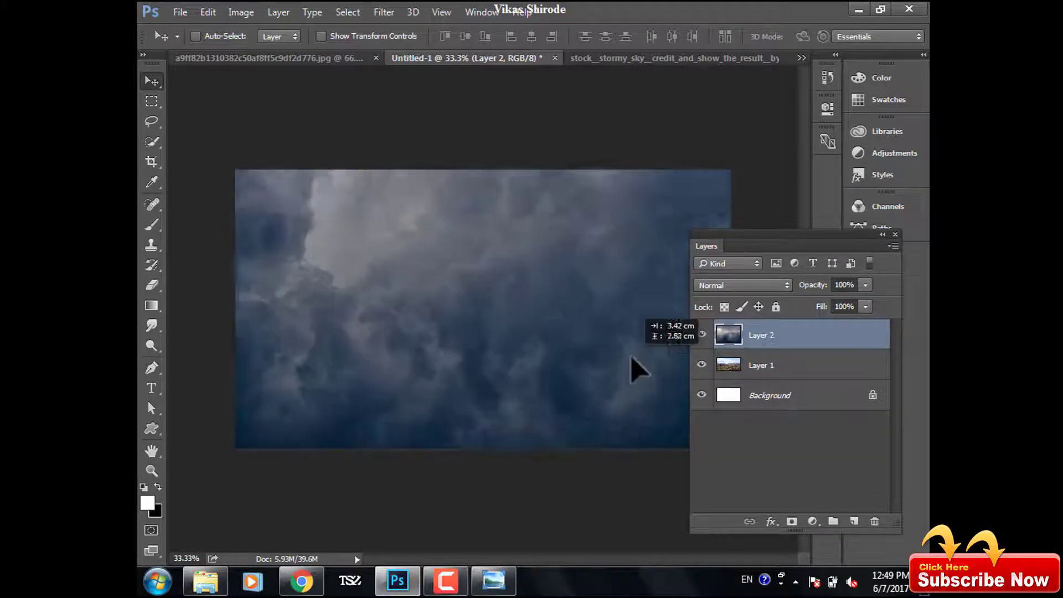
{"action": "key", "text": "ctrl+t"}
{"action": "left_click_drag", "start_coordinate": [312, 463], "coordinate": [312, 372]}
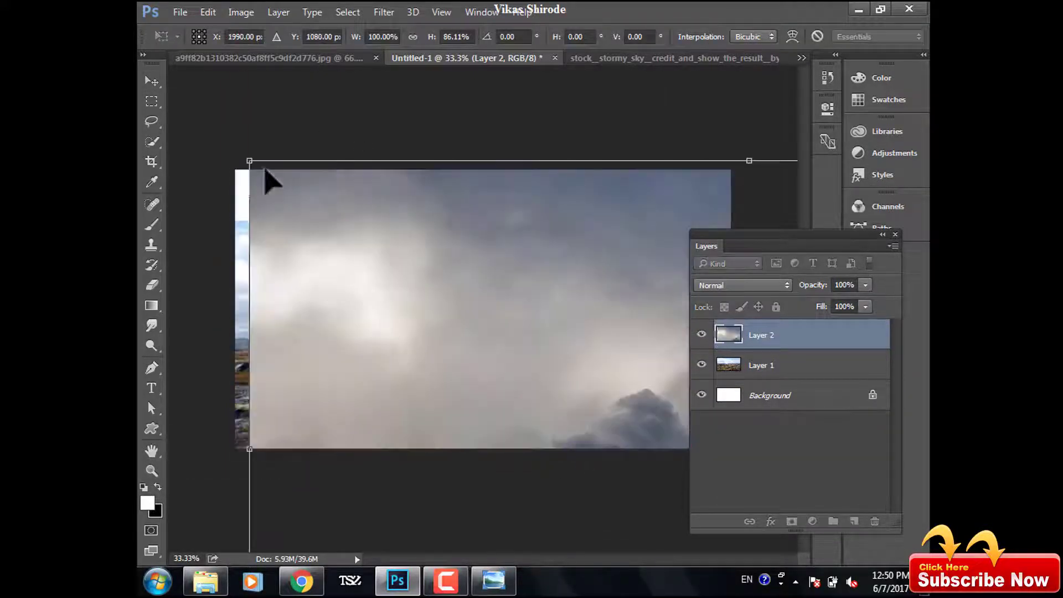
{"action": "left_click_drag", "start_coordinate": [269, 179], "coordinate": [392, 250]}
{"action": "mouse_move", "coordinate": [475, 368]}
{"action": "left_mouse_down"}
{"action": "mouse_move", "coordinate": [286, 274]}
{"action": "mouse_move", "coordinate": [315, 238]}
{"action": "left_mouse_up"}
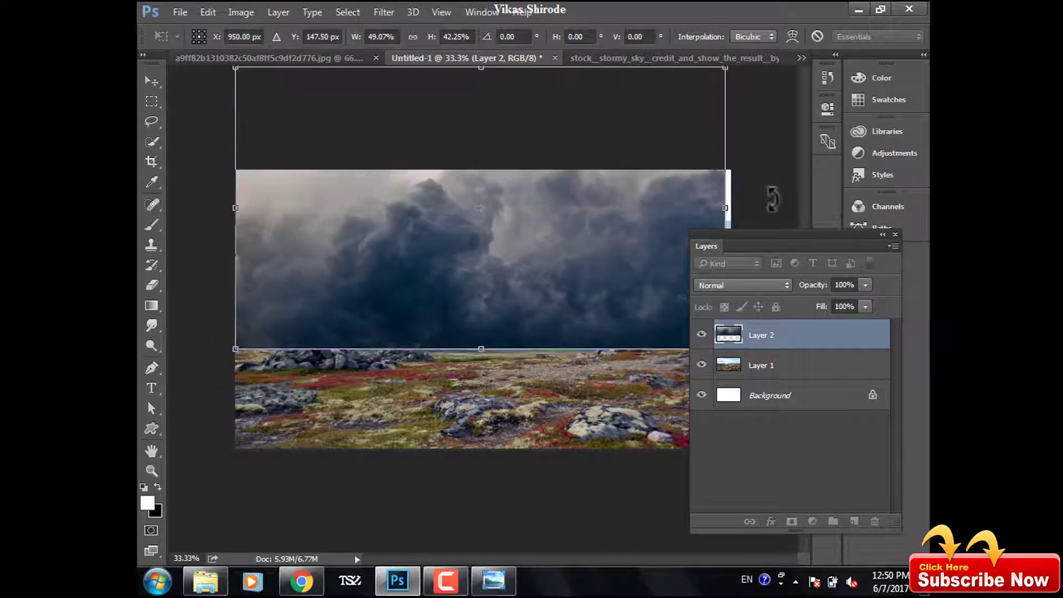
{"action": "left_click_drag", "start_coordinate": [726, 208], "coordinate": [741, 198]}
{"action": "left_click_drag", "start_coordinate": [594, 223], "coordinate": [597, 245]}
{"action": "key", "text": "Return"}
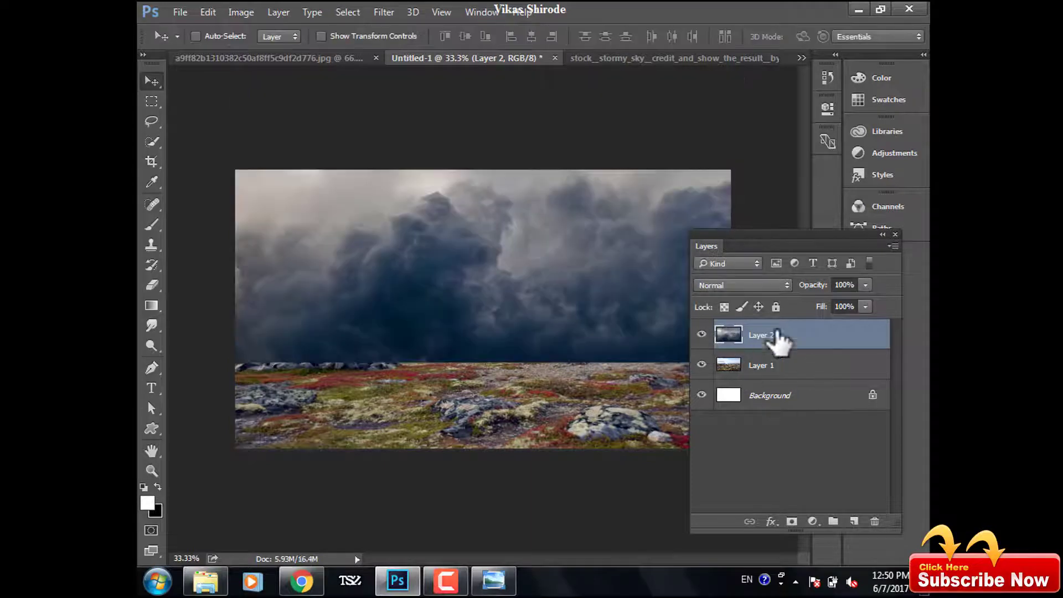
Add a layer mask to the sky layer and choose the Foreground to Background gradient.
{"action": "left_click", "coordinate": [792, 522]}
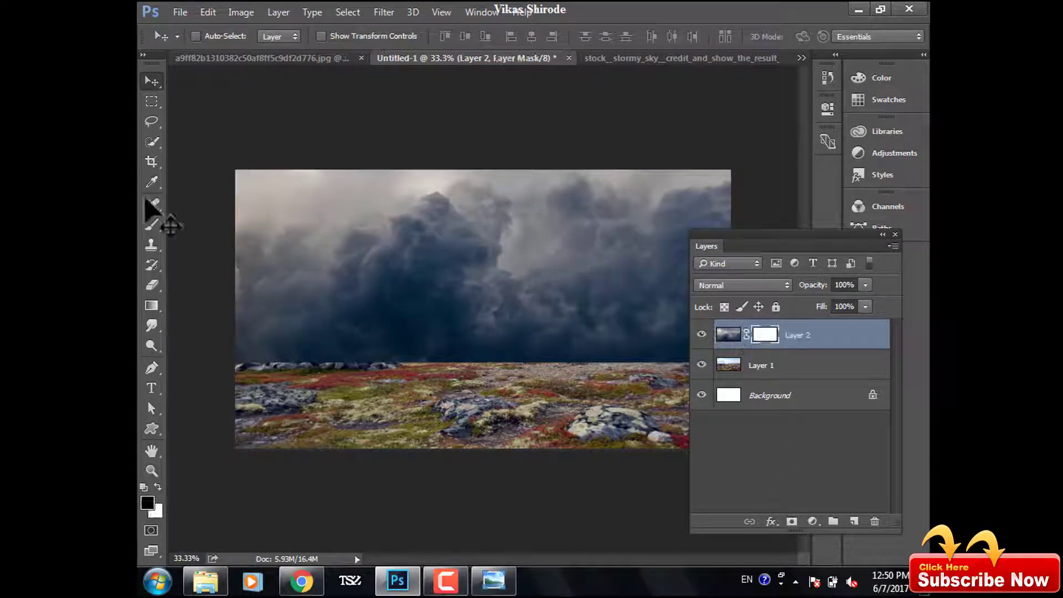
{"action": "left_click", "coordinate": [151, 306]}
{"action": "left_click", "coordinate": [231, 37]}
{"action": "left_click", "coordinate": [391, 121]}
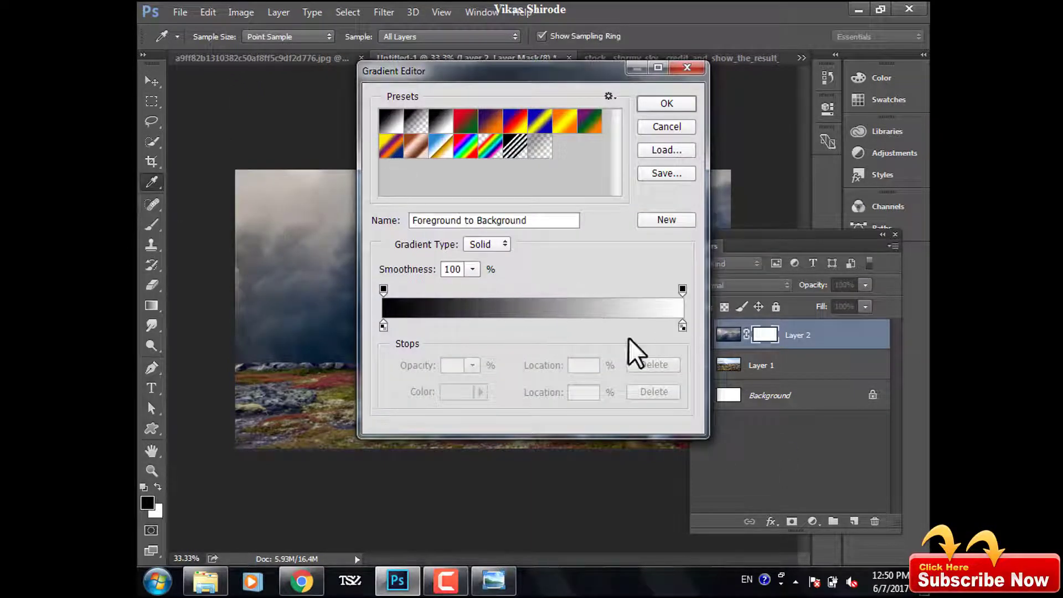
{"action": "left_click", "coordinate": [649, 102]}
Draw vertical gradients on the mask until the sky blends softly into the horizon.
{"action": "left_click_drag", "start_coordinate": [483, 361], "coordinate": [477, 301]}
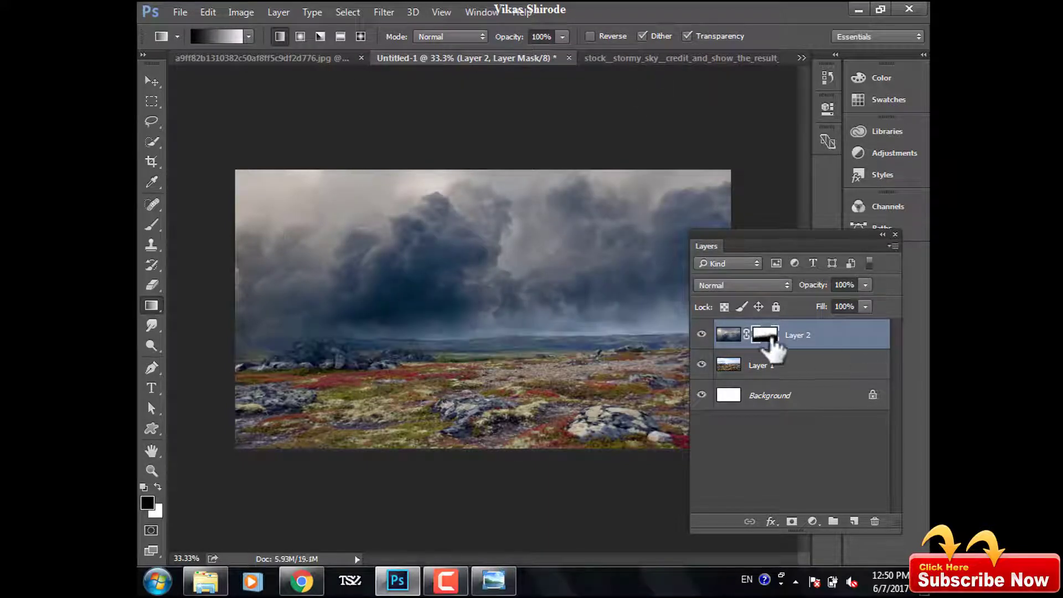
{"action": "mouse_move", "coordinate": [498, 338]}
{"action": "left_mouse_down"}
{"action": "mouse_move", "coordinate": [505, 302]}
{"action": "mouse_move", "coordinate": [511, 333]}
{"action": "mouse_move", "coordinate": [506, 247]}
{"action": "mouse_move", "coordinate": [510, 367]}
{"action": "left_mouse_up"}
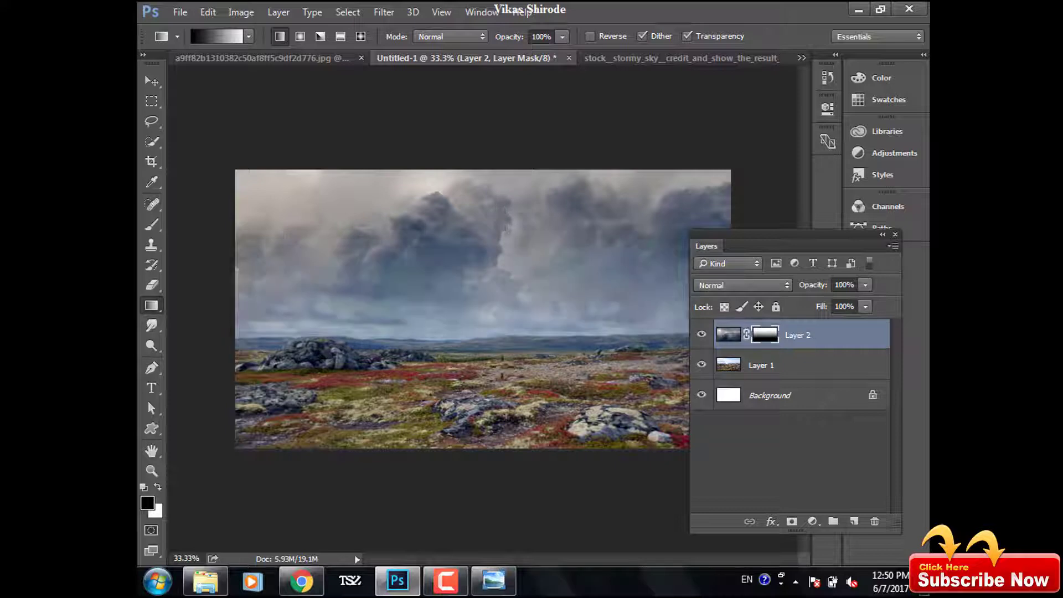
{"action": "left_click_drag", "start_coordinate": [492, 257], "coordinate": [504, 330]}
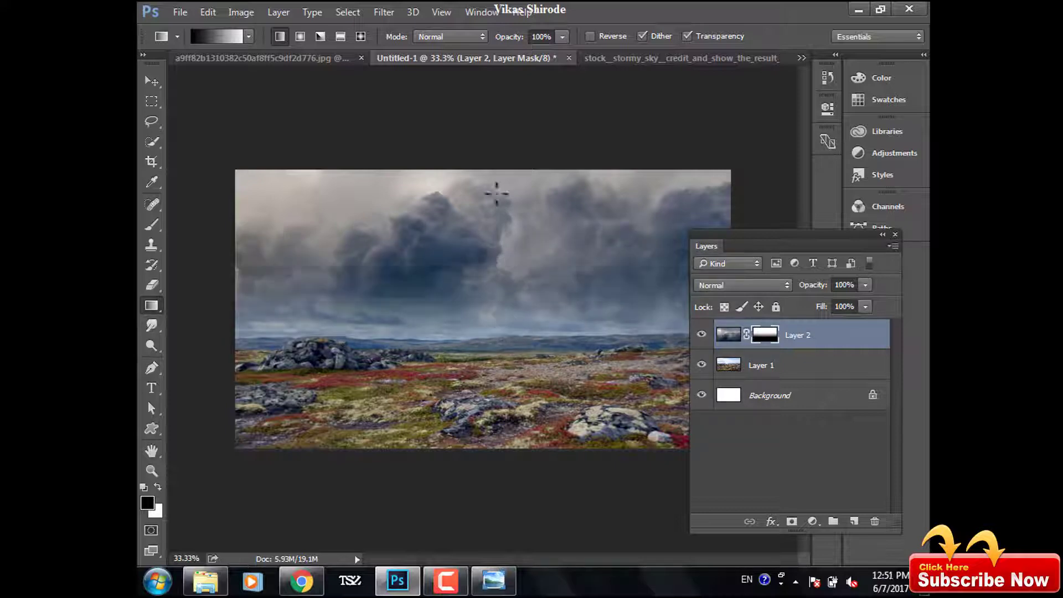
{"action": "left_click_drag", "start_coordinate": [497, 185], "coordinate": [495, 180]}
{"action": "left_click_drag", "start_coordinate": [504, 337], "coordinate": [492, 221]}
Add a Brightness/Contrast adjustment layer above the sky layer, raising brightness to 17.
{"action": "key", "text": "v"}
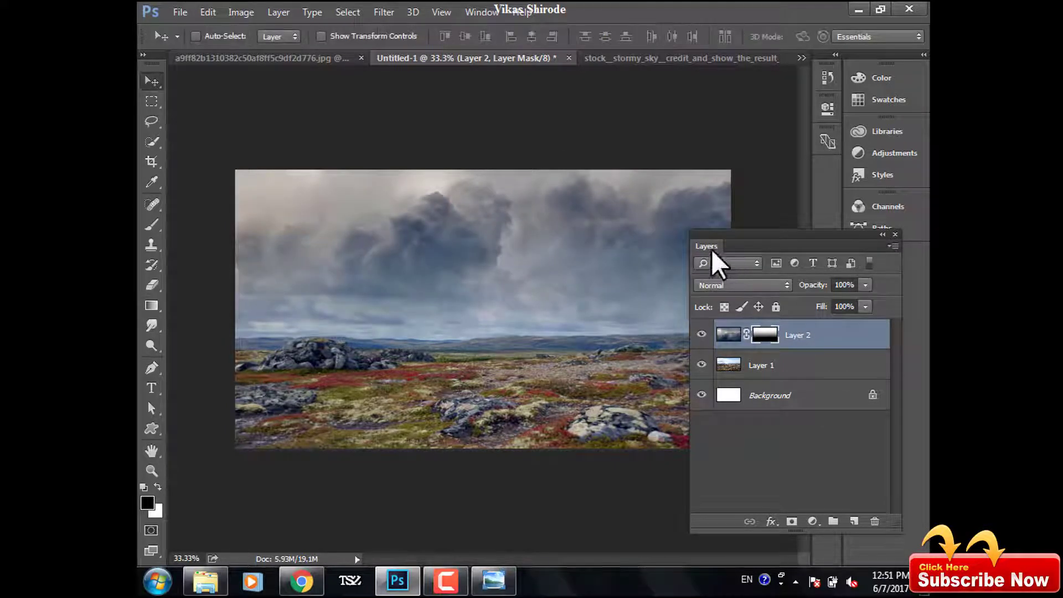
{"action": "left_click_drag", "start_coordinate": [713, 246], "coordinate": [728, 188]}
{"action": "left_click", "coordinate": [744, 276]}
{"action": "left_click", "coordinate": [828, 462]}
{"action": "left_click", "coordinate": [820, 190]}
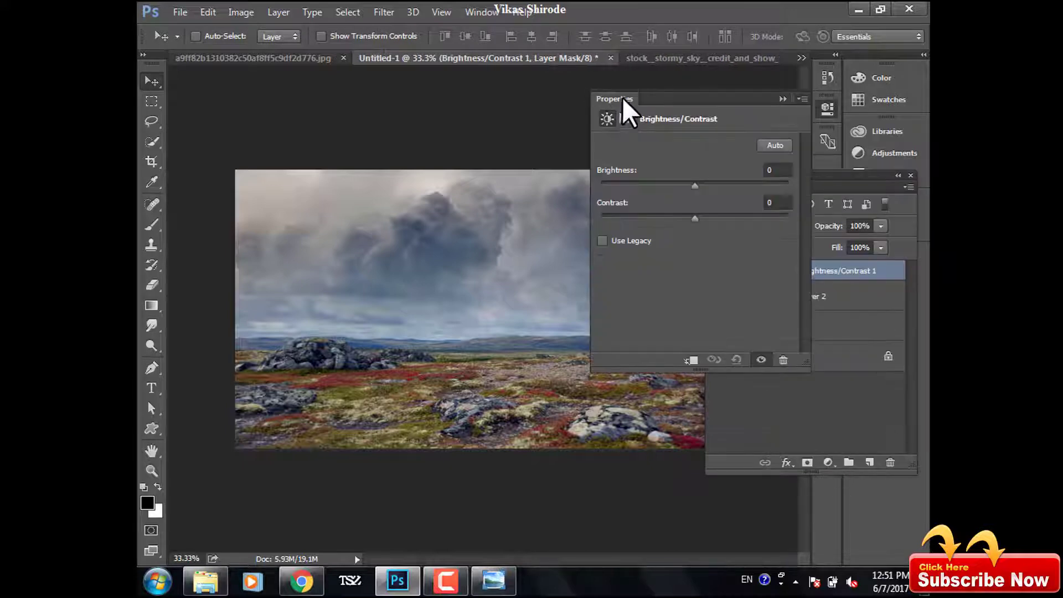
{"action": "left_click_drag", "start_coordinate": [622, 107], "coordinate": [684, 188]}
{"action": "mouse_move", "coordinate": [754, 274]}
{"action": "left_mouse_down"}
{"action": "mouse_move", "coordinate": [765, 274]}
{"action": "mouse_move", "coordinate": [745, 304]}
{"action": "left_mouse_up"}
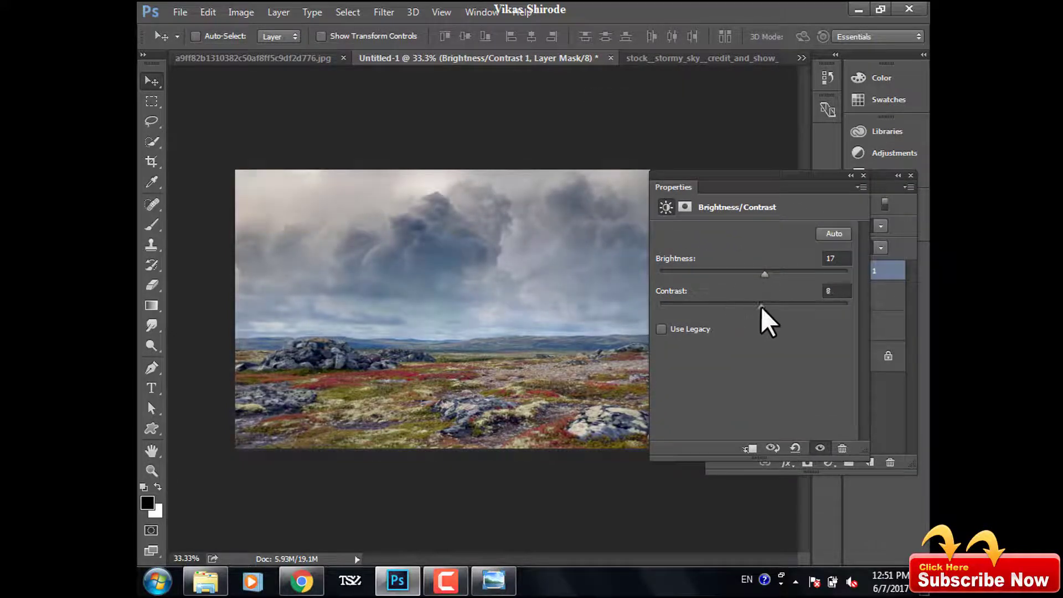
{"action": "left_click", "coordinate": [852, 175]}
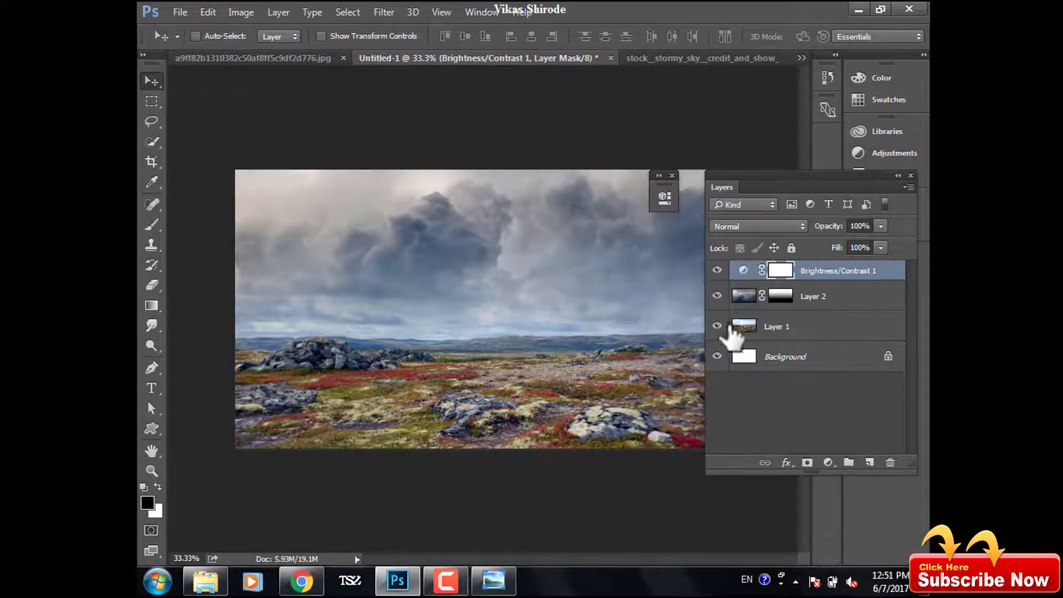
Add a second Brightness/Contrast layer over Layer 1 at brightness -46 and contrast 16.
{"action": "left_click", "coordinate": [731, 330]}
{"action": "left_click", "coordinate": [827, 463]}
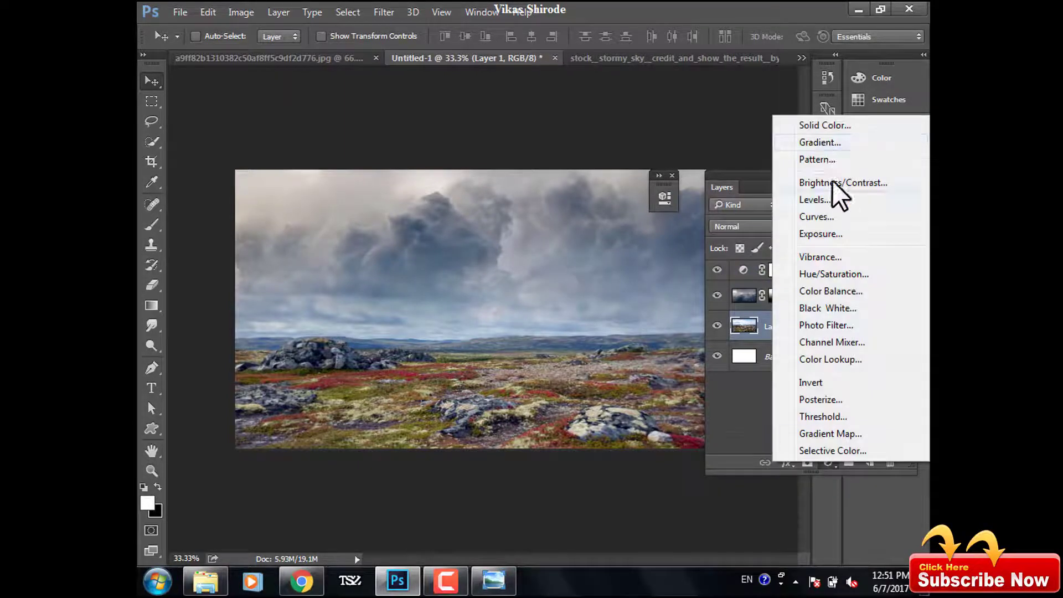
{"action": "left_click", "coordinate": [833, 180]}
{"action": "left_click_drag", "start_coordinate": [470, 190], "coordinate": [716, 227]}
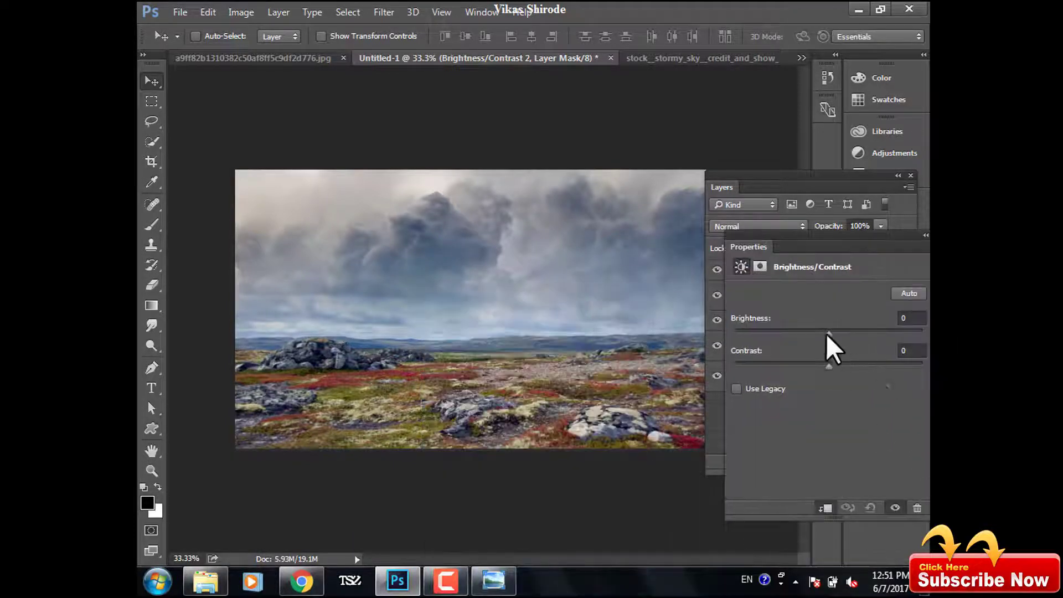
{"action": "left_click_drag", "start_coordinate": [826, 333], "coordinate": [800, 334]}
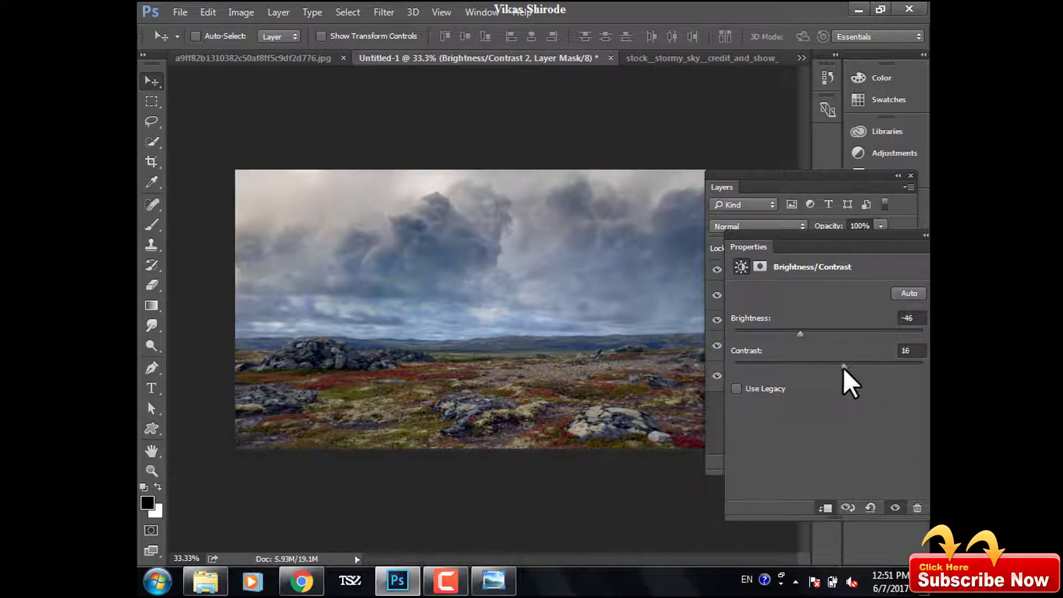
{"action": "left_click_drag", "start_coordinate": [689, 245], "coordinate": [801, 355]}
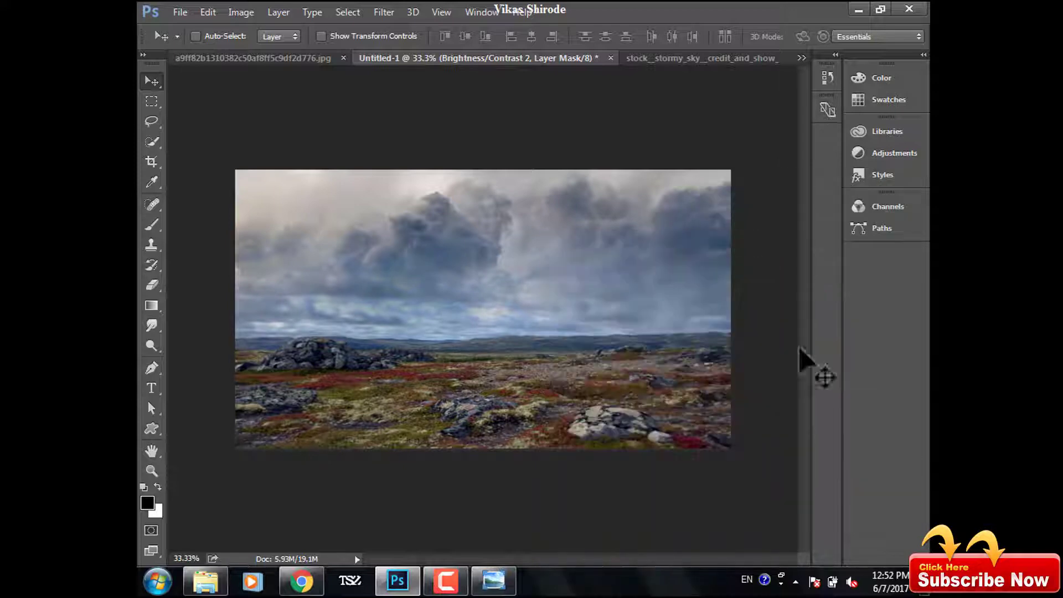
{"action": "left_click", "coordinate": [253, 57]}
{"action": "left_click", "coordinate": [149, 142]}
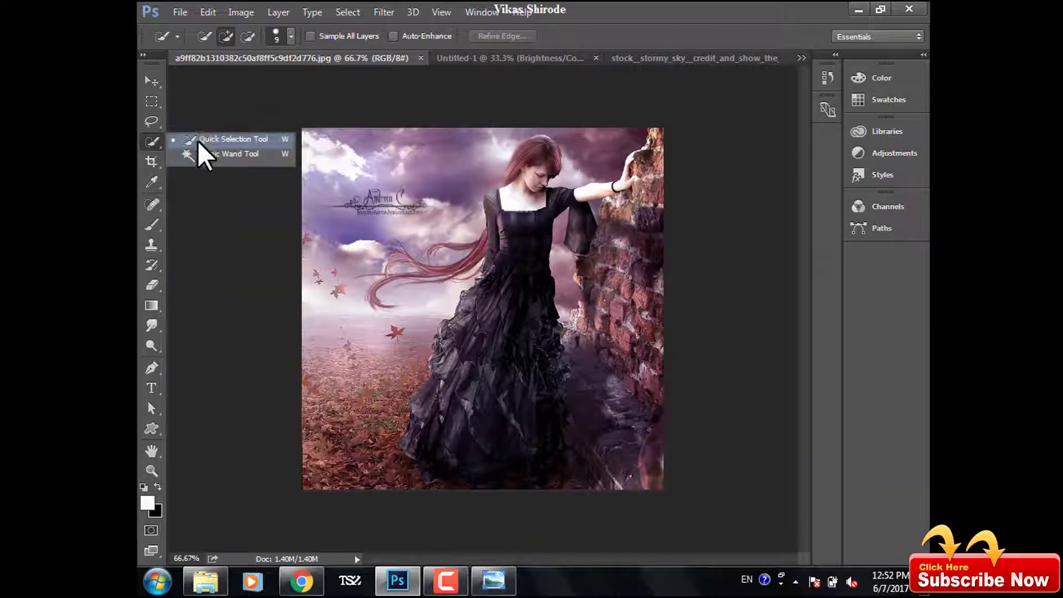
Quick-select the woman and her gown, subtracting the rock wall at her fingertips and arm.
{"action": "left_click", "coordinate": [198, 141]}
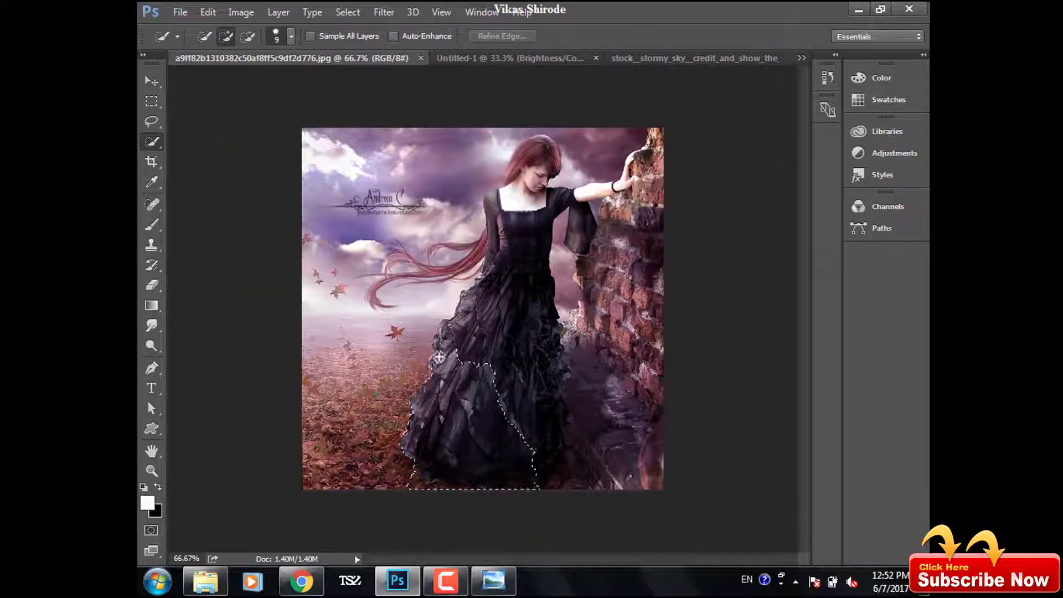
{"action": "left_click_drag", "start_coordinate": [494, 206], "coordinate": [536, 257]}
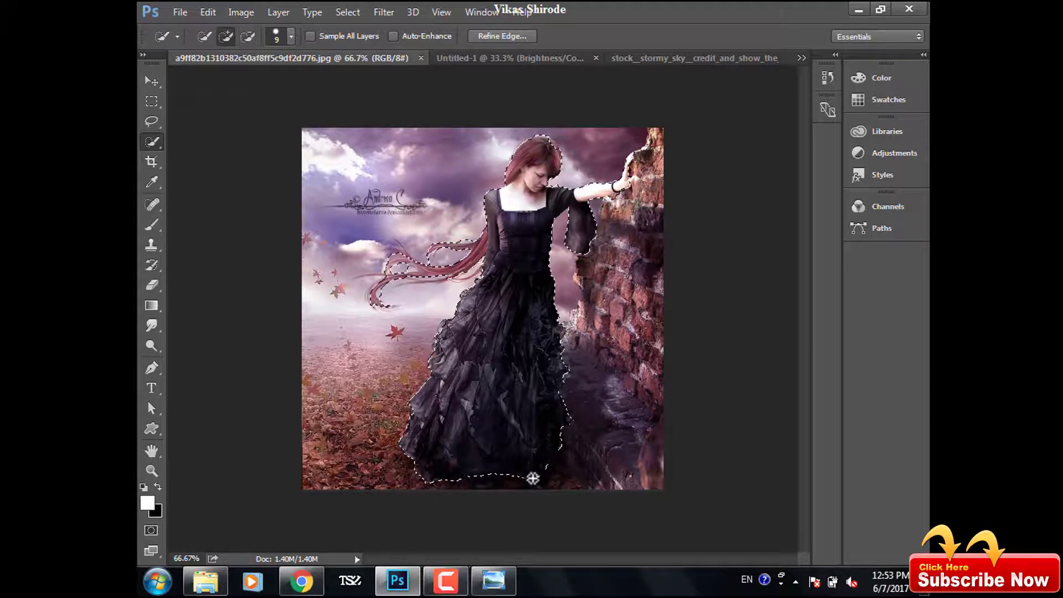
{"action": "key", "text": "ctrl+plus"}
{"action": "key", "text": "ctrl+plus"}
{"action": "key", "text": "ctrl+plus"}
{"action": "scroll", "coordinate": [554, 161], "scroll_direction": "up", "scroll_amount": 5}
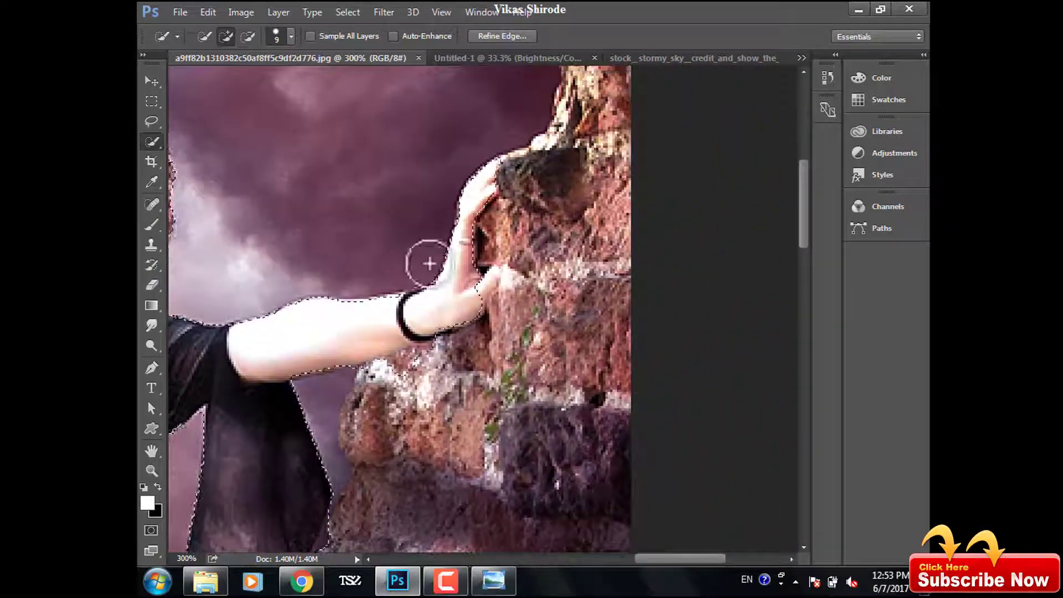
{"action": "key", "text": "bracketleft"}
{"action": "key", "text": "bracketleft"}
{"action": "key", "text": "bracketleft"}
{"action": "left_click_drag", "start_coordinate": [486, 167], "coordinate": [500, 160]}
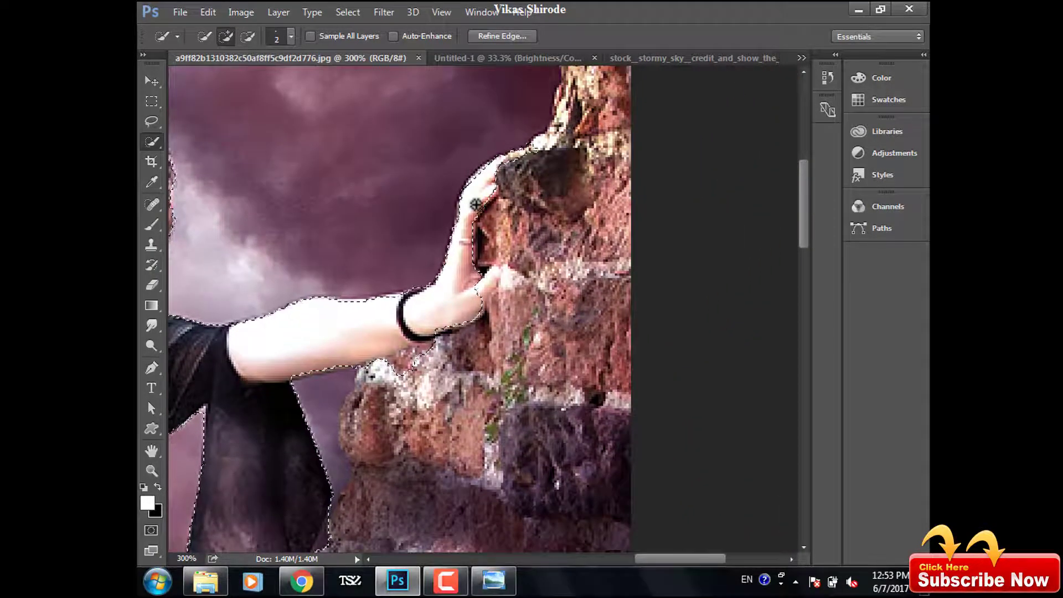
{"action": "left_click", "coordinate": [501, 275]}
{"action": "left_click", "coordinate": [504, 274], "text": "alt"}
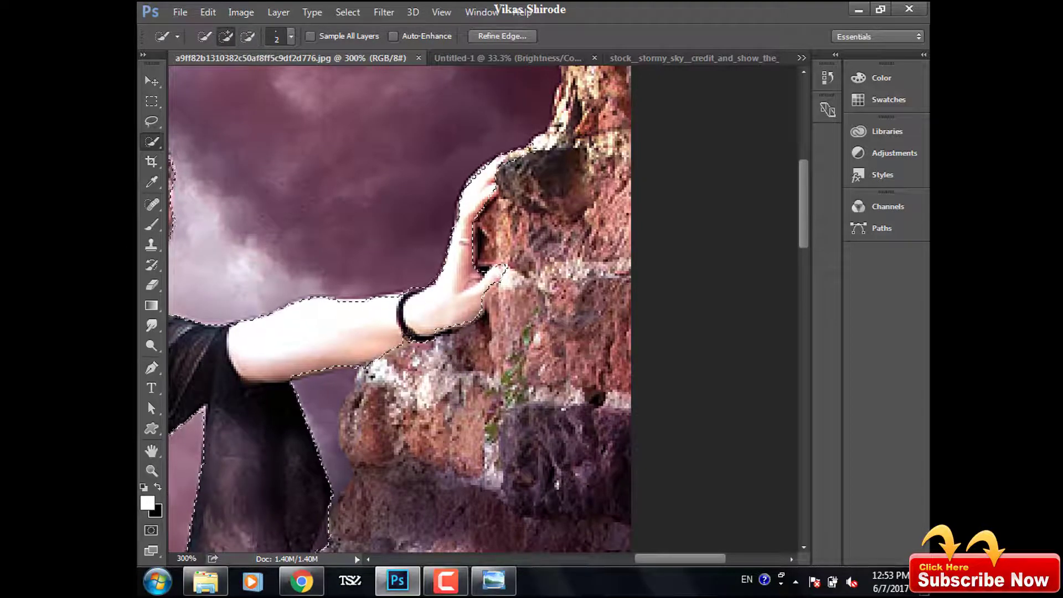
{"action": "left_click_drag", "start_coordinate": [377, 368], "coordinate": [424, 363]}
{"action": "key", "text": "ctrl+minus"}
{"action": "key", "text": "ctrl+minus"}
{"action": "key", "text": "ctrl+minus"}
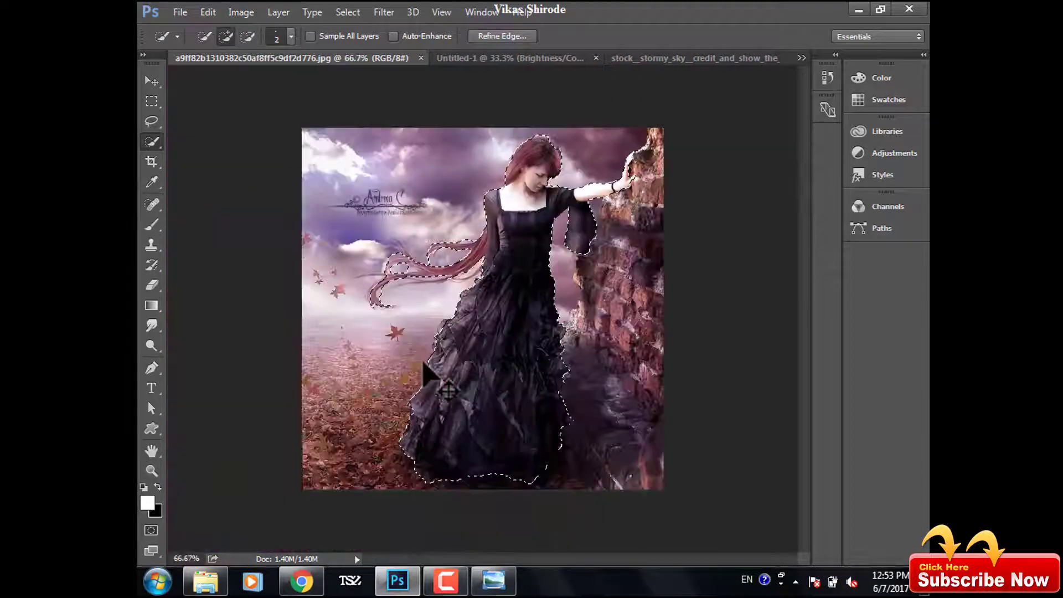
Refine Edge with the Refine Radius brush over her windblown hair and ruffled dress edges.
{"action": "left_click", "coordinate": [501, 32]}
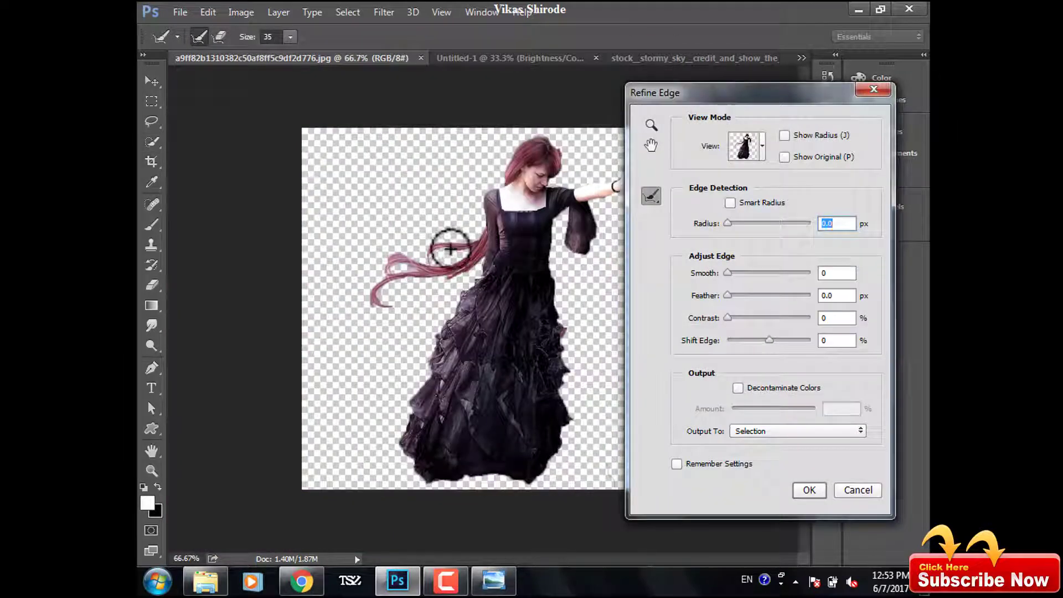
{"action": "left_click_drag", "start_coordinate": [430, 285], "coordinate": [408, 318]}
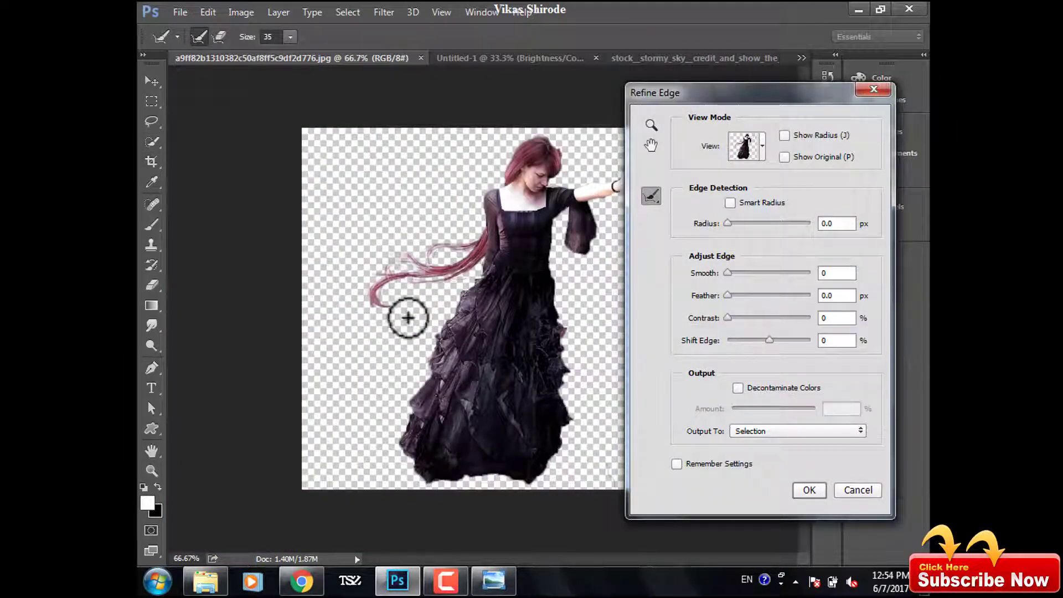
{"action": "left_click_drag", "start_coordinate": [648, 100], "coordinate": [762, 123]}
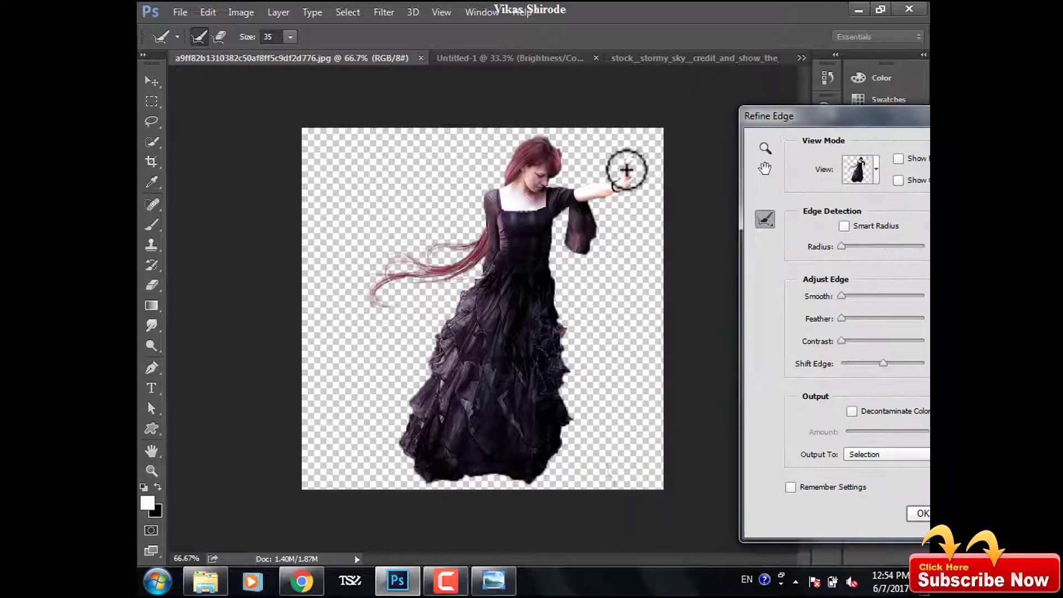
{"action": "left_click_drag", "start_coordinate": [567, 166], "coordinate": [518, 180]}
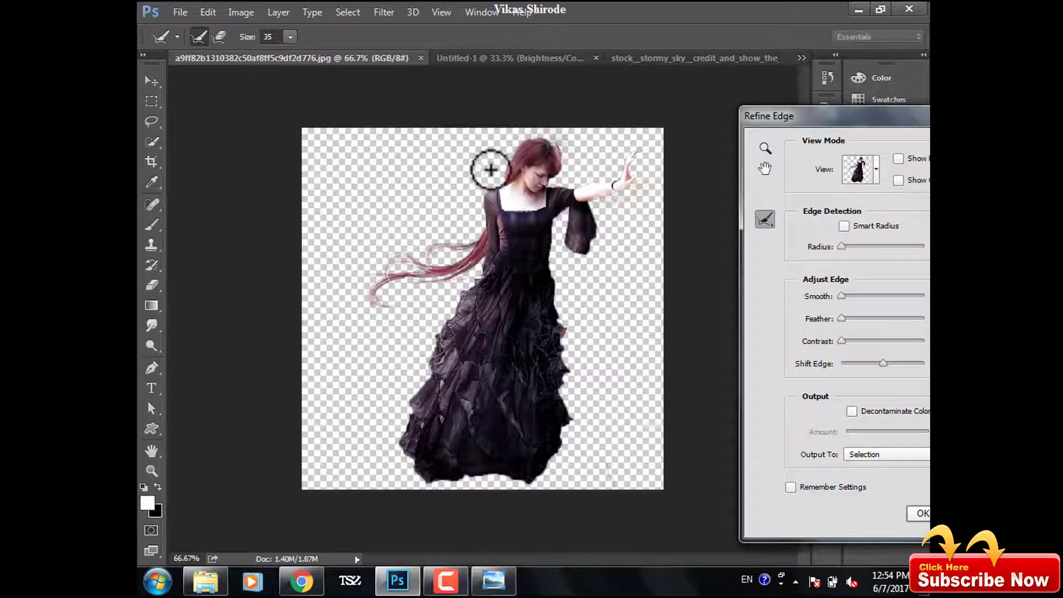
{"action": "left_click_drag", "start_coordinate": [571, 152], "coordinate": [440, 213]}
{"action": "left_click_drag", "start_coordinate": [564, 299], "coordinate": [672, 353]}
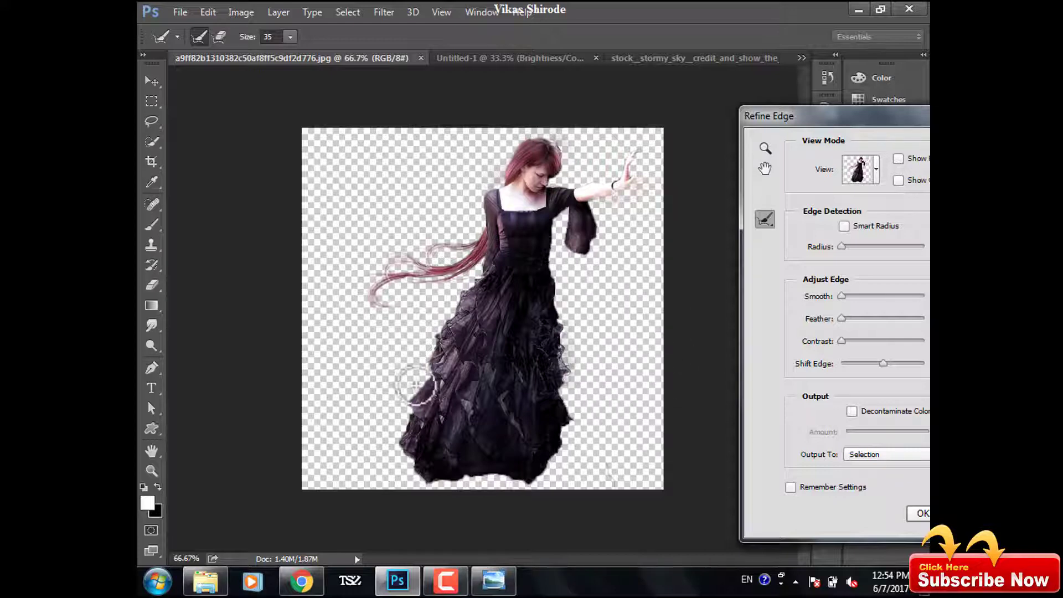
{"action": "left_click_drag", "start_coordinate": [416, 384], "coordinate": [426, 496]}
{"action": "left_click_drag", "start_coordinate": [782, 117], "coordinate": [530, 160]}
{"action": "left_click", "coordinate": [677, 562]}
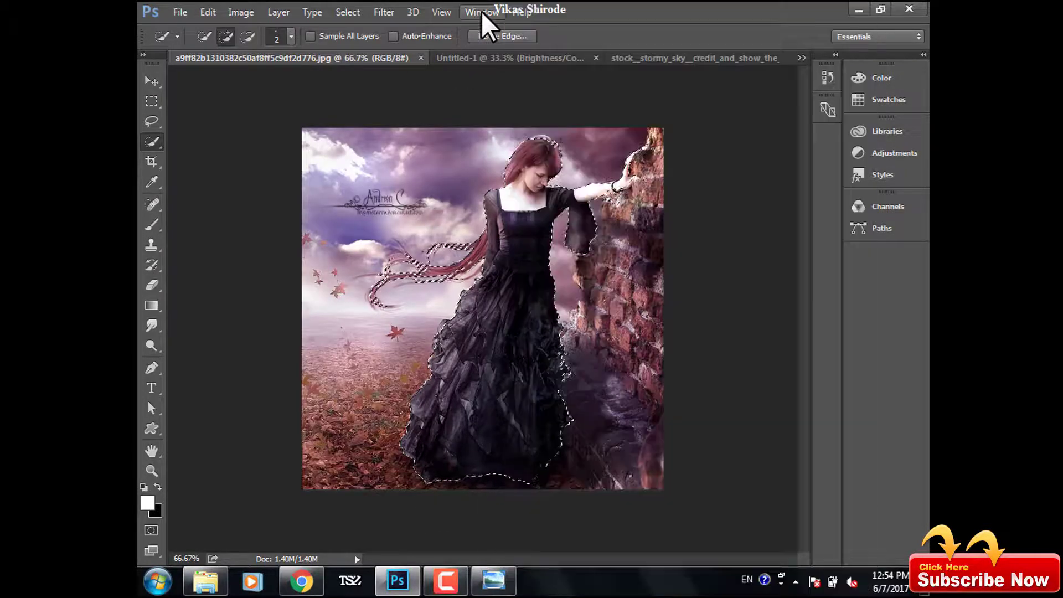
Show the Layers panel via Window > Layers and dock it beside the canvas.
{"action": "left_click", "coordinate": [481, 11]}
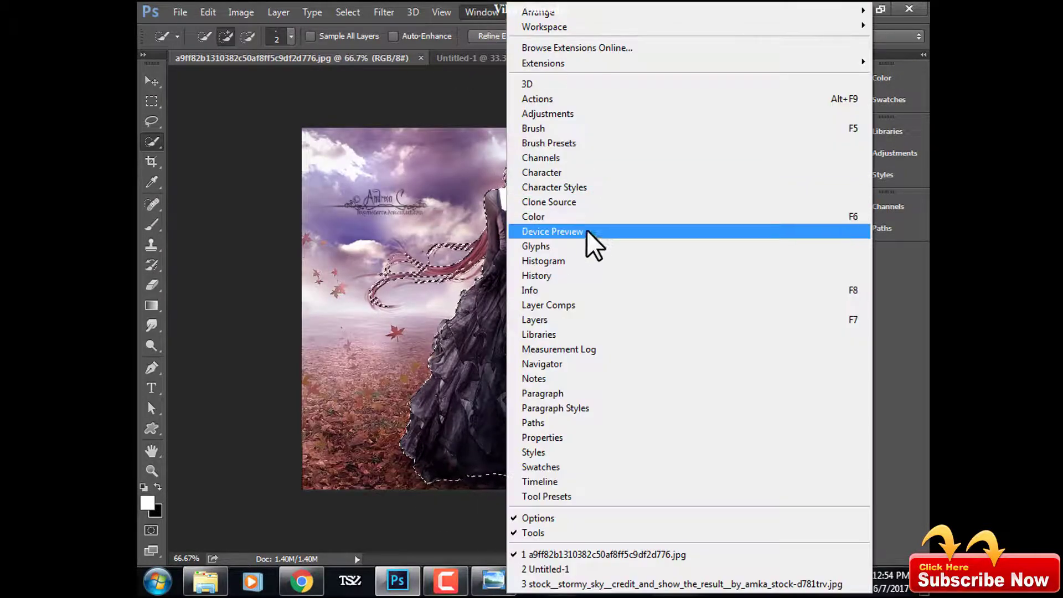
{"action": "left_click", "coordinate": [606, 319]}
{"action": "left_click_drag", "start_coordinate": [571, 252], "coordinate": [767, 245]}
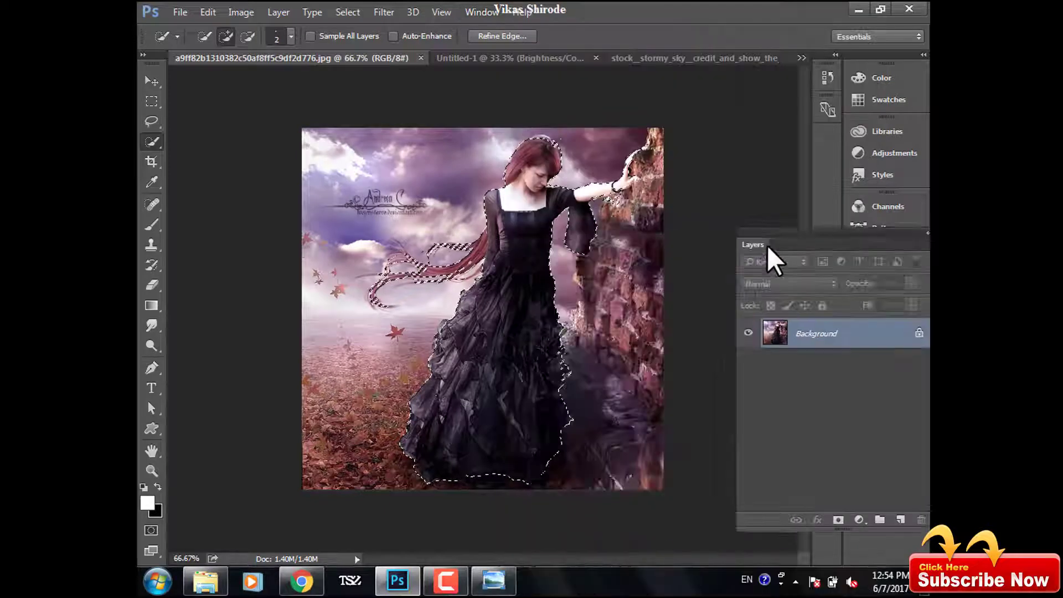
Mask out the woman's background and move her layer to the top of Untitled-1's stack.
{"action": "left_click", "coordinate": [839, 519]}
{"action": "key", "text": "v"}
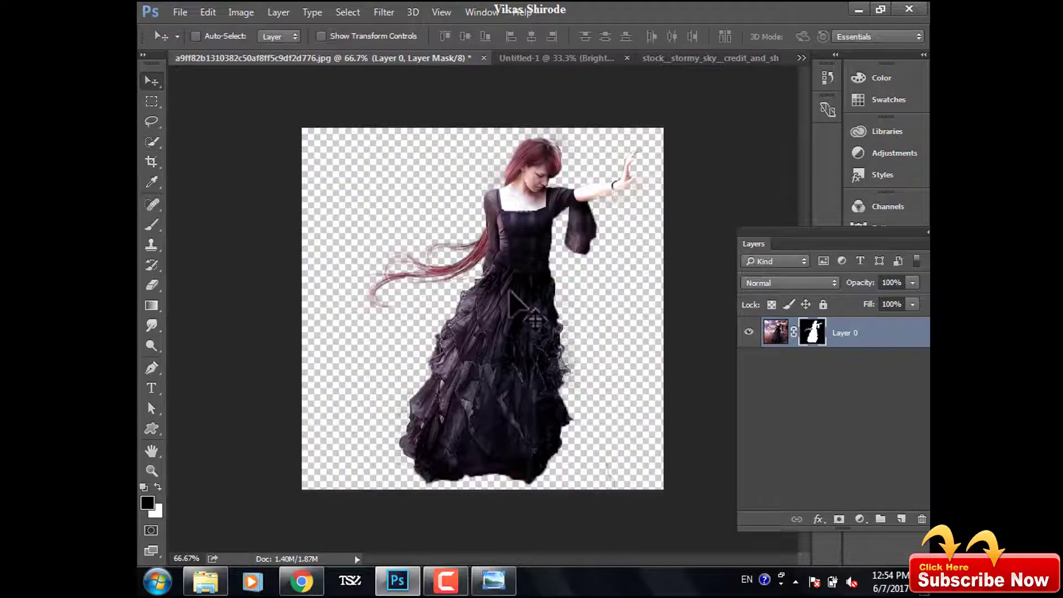
{"action": "left_click_drag", "start_coordinate": [510, 293], "coordinate": [498, 310]}
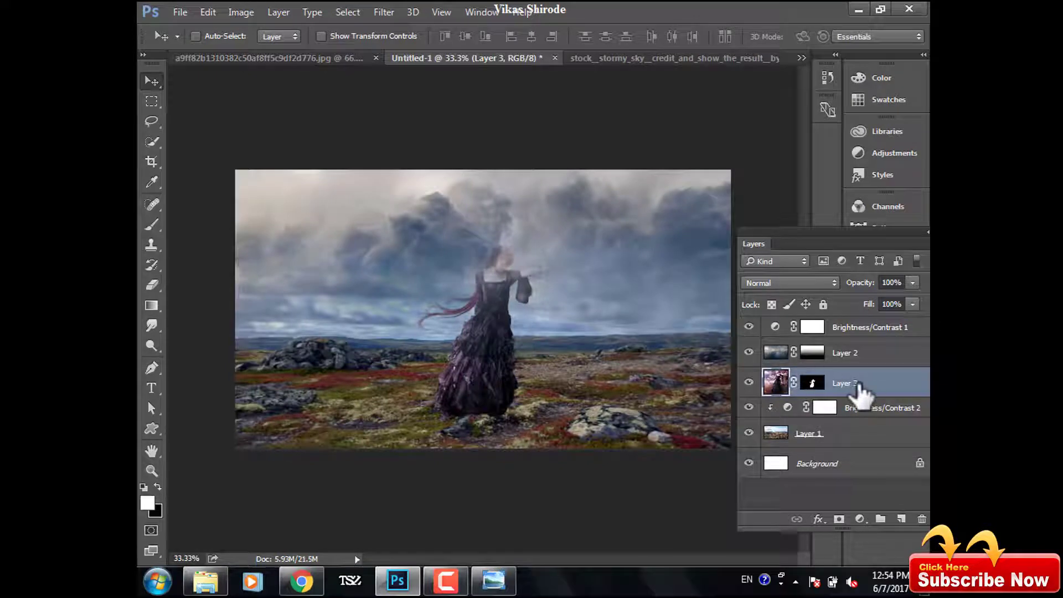
{"action": "left_click_drag", "start_coordinate": [860, 390], "coordinate": [853, 320]}
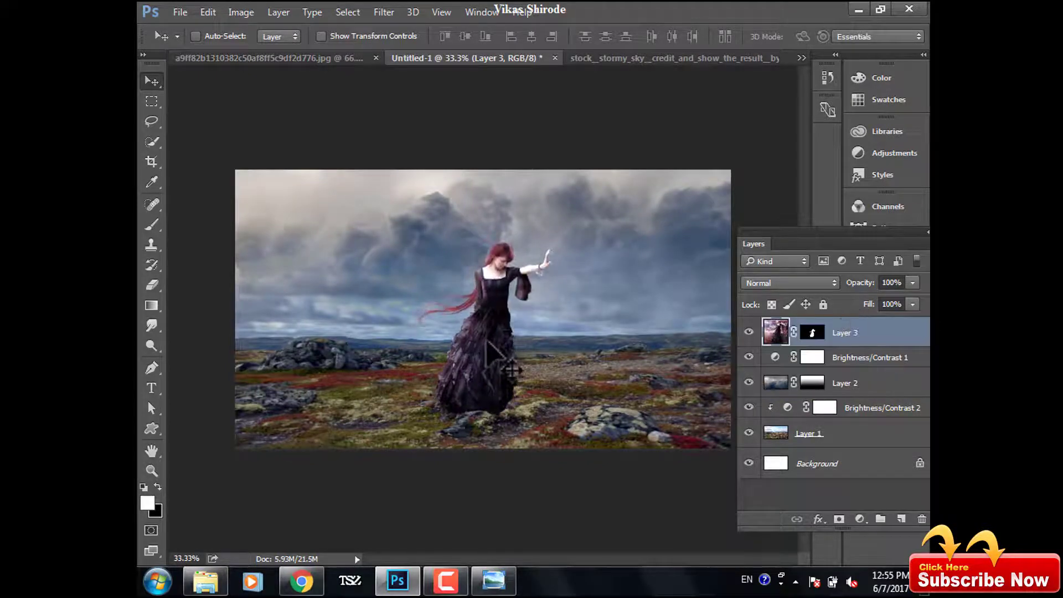
Rotate the woman about 1.68° around a pivot near her feet and nudge her left.
{"action": "key", "text": "ctrl+t"}
{"action": "left_click_drag", "start_coordinate": [474, 327], "coordinate": [454, 410]}
{"action": "left_click_drag", "start_coordinate": [577, 221], "coordinate": [586, 222]}
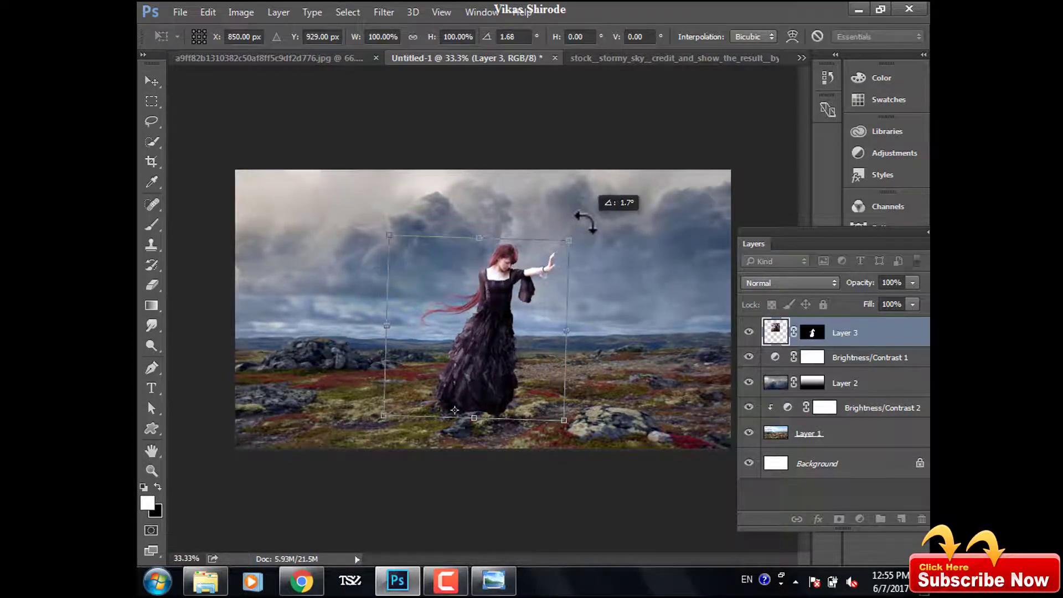
{"action": "key", "text": "Return"}
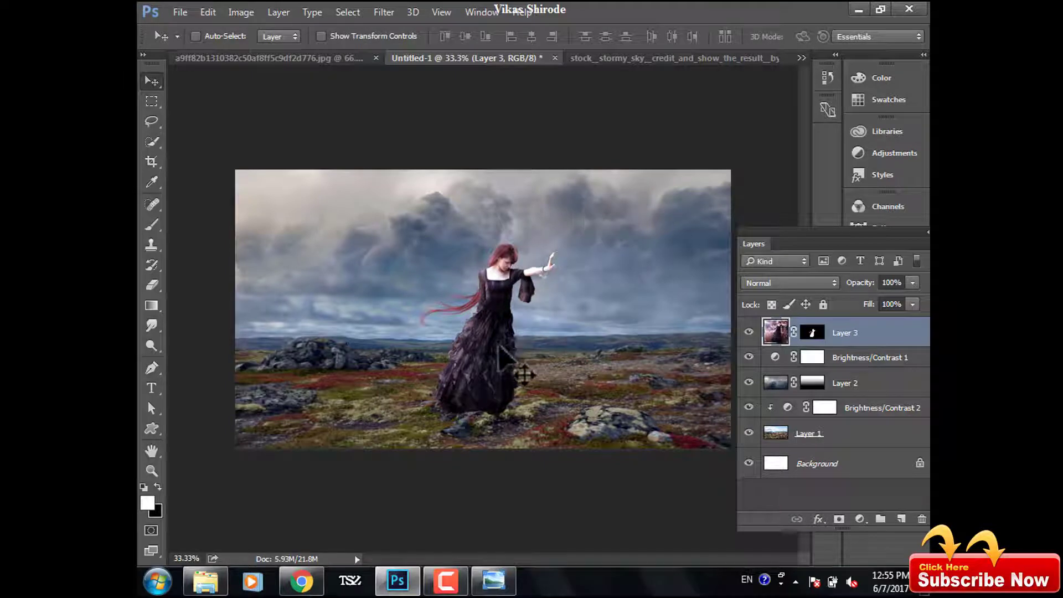
{"action": "left_click_drag", "start_coordinate": [501, 349], "coordinate": [488, 343]}
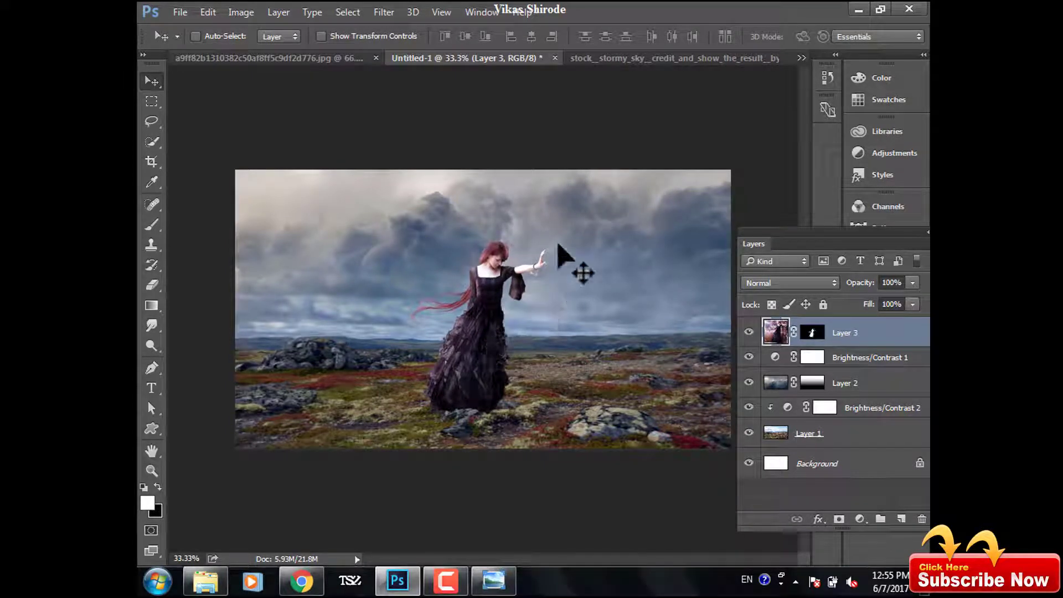
Paint black on Layer 3's mask with a 45px brush to erase particles around the hand and forearm.
{"action": "scroll", "coordinate": [560, 243], "scroll_direction": "up", "scroll_amount": 5}
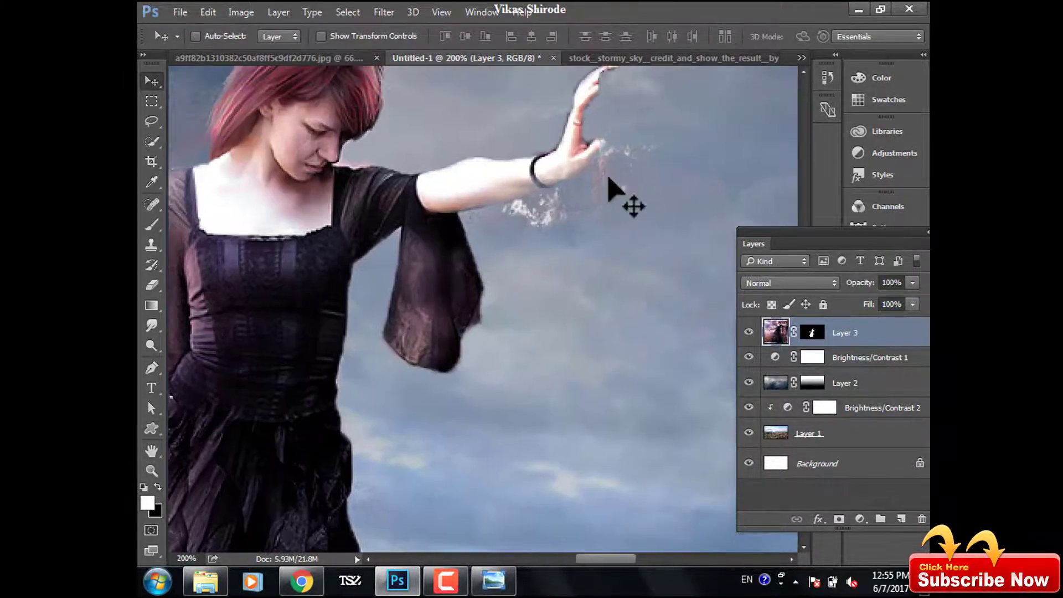
{"action": "left_click", "coordinate": [151, 285]}
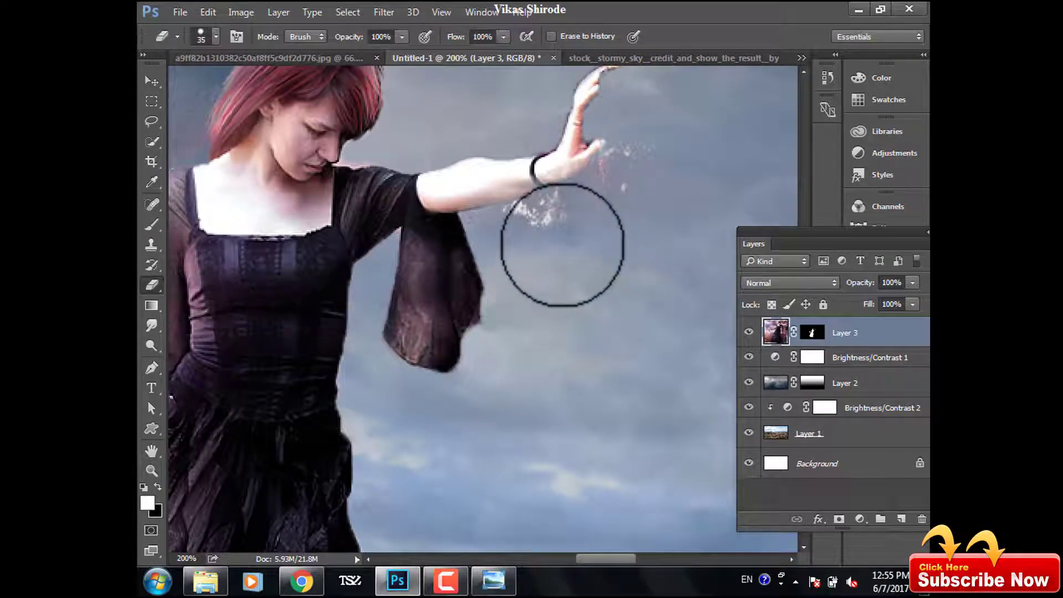
{"action": "left_click", "coordinate": [150, 224]}
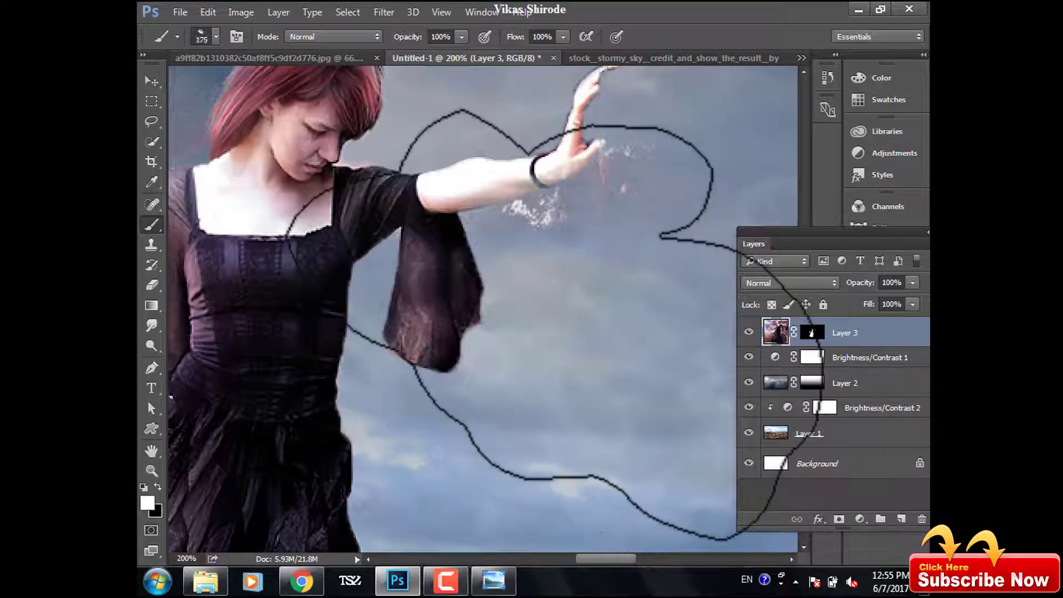
{"action": "key", "text": "bracketleft"}
{"action": "key", "text": "bracketleft"}
{"action": "key", "text": "bracketleft"}
{"action": "left_click", "coordinate": [216, 37]}
{"action": "double_click", "coordinate": [241, 174]}
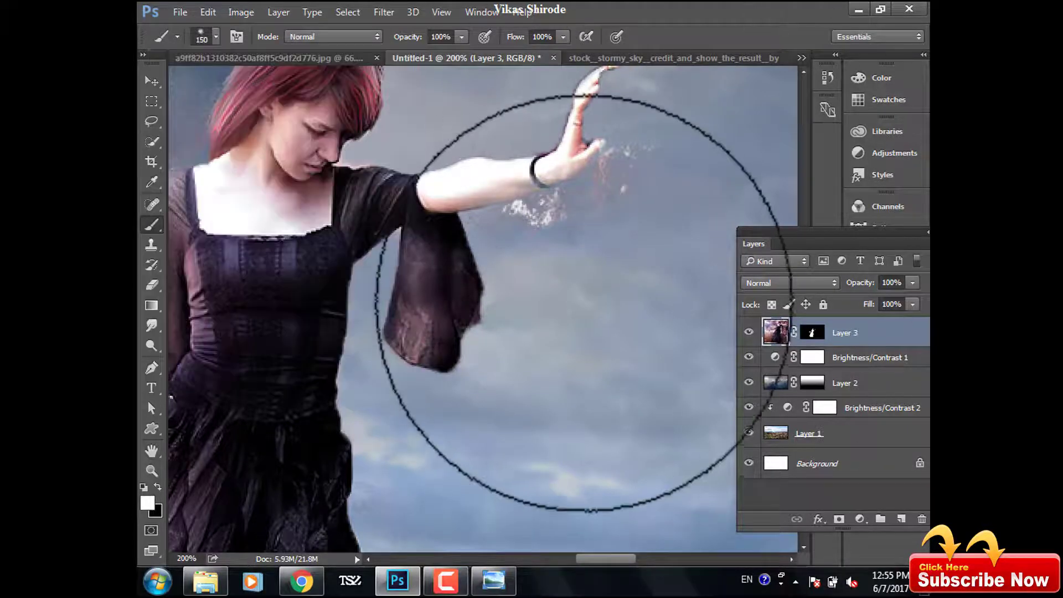
{"action": "left_click", "coordinate": [813, 332]}
{"action": "key", "text": "x"}
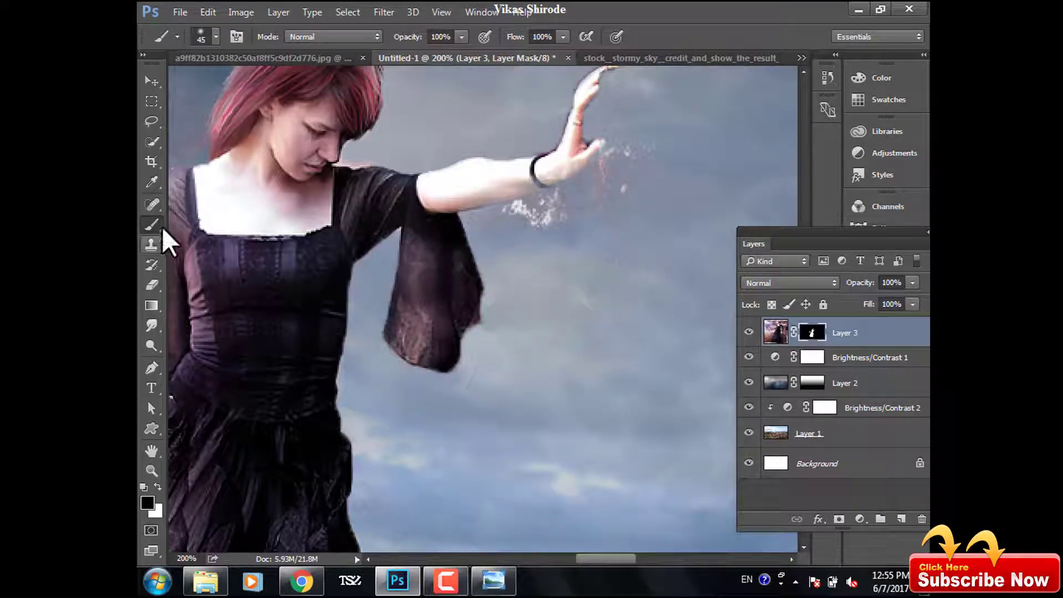
{"action": "mouse_move", "coordinate": [543, 232]}
{"action": "left_mouse_down"}
{"action": "mouse_move", "coordinate": [641, 161]}
{"action": "mouse_move", "coordinate": [527, 214]}
{"action": "left_mouse_up"}
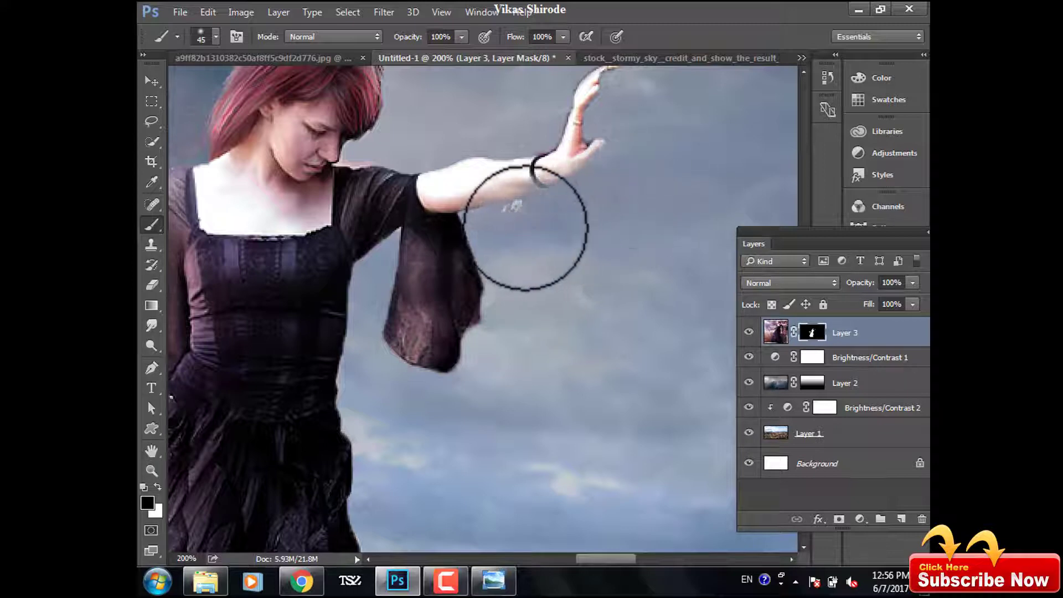
Pan over the head, sky and dress to inspect the cleanup, then zoom out.
{"action": "left_click_drag", "start_coordinate": [773, 244], "coordinate": [792, 202]}
{"action": "left_click_drag", "start_coordinate": [380, 190], "coordinate": [511, 416]}
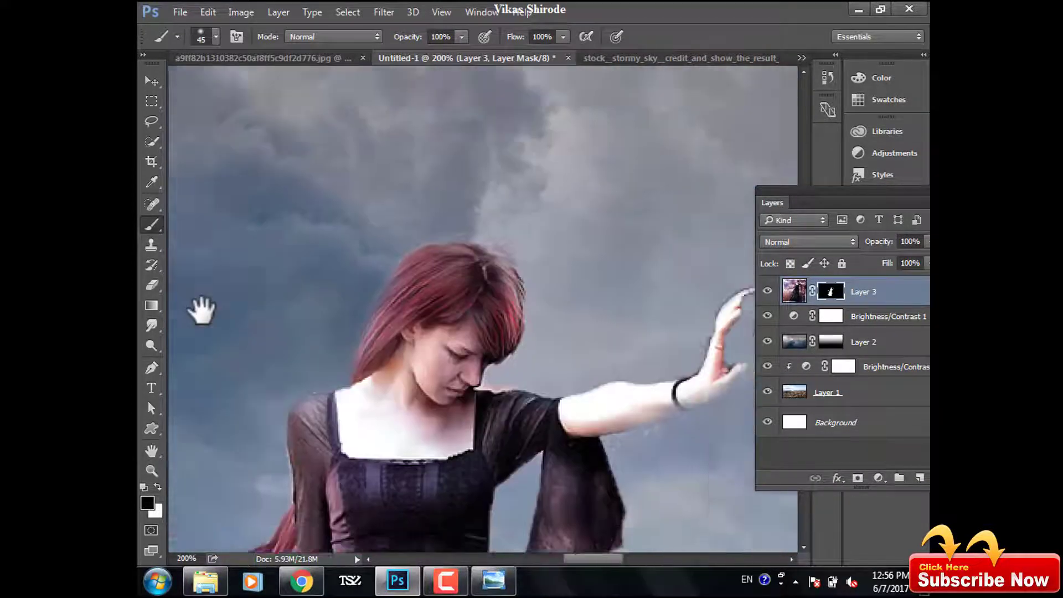
{"action": "left_click_drag", "start_coordinate": [202, 309], "coordinate": [486, 304]}
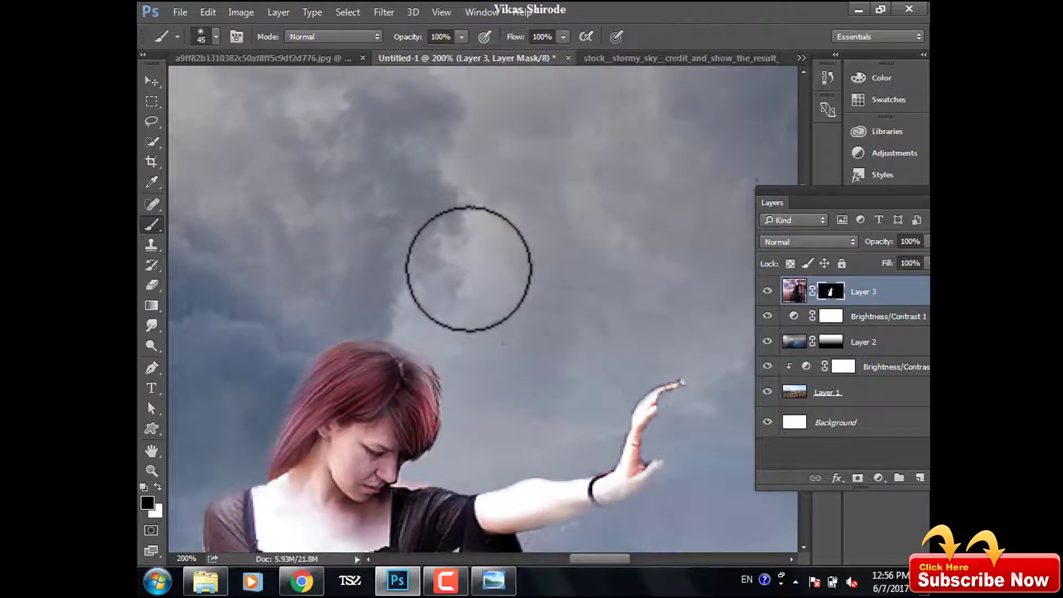
{"action": "left_click_drag", "start_coordinate": [375, 297], "coordinate": [577, 77]}
{"action": "left_click_drag", "start_coordinate": [427, 446], "coordinate": [344, 209]}
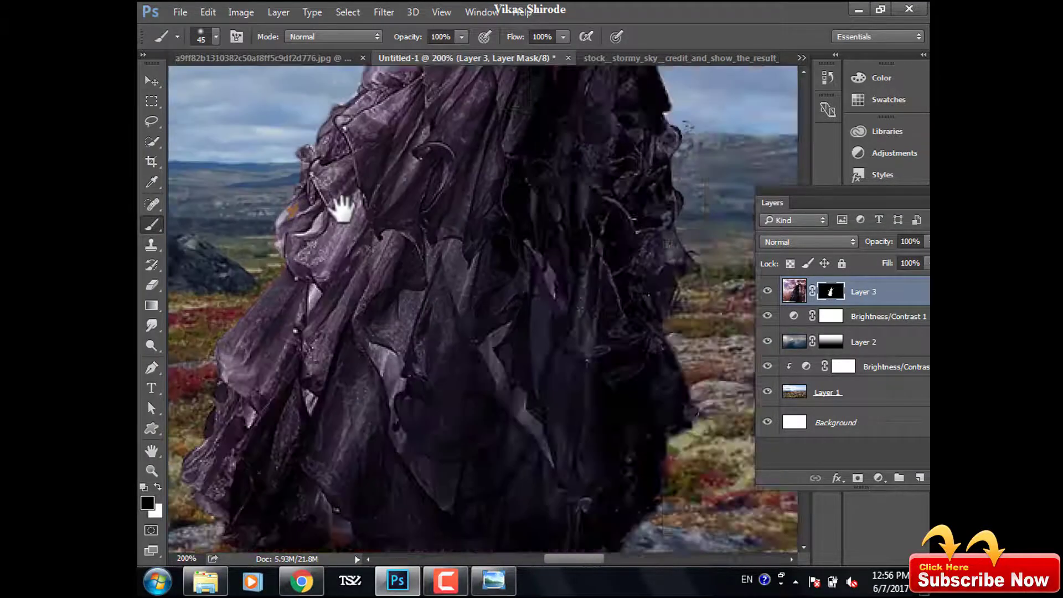
{"action": "left_click_drag", "start_coordinate": [380, 256], "coordinate": [552, 459]}
{"action": "left_click_drag", "start_coordinate": [593, 359], "coordinate": [636, 421]}
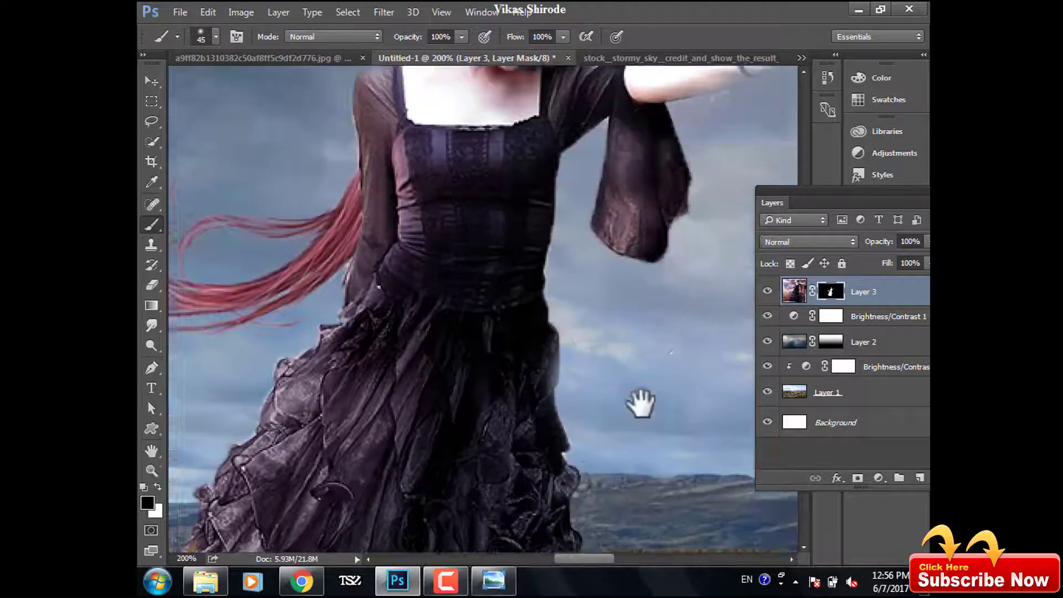
{"action": "left_click_drag", "start_coordinate": [632, 110], "coordinate": [630, 320]}
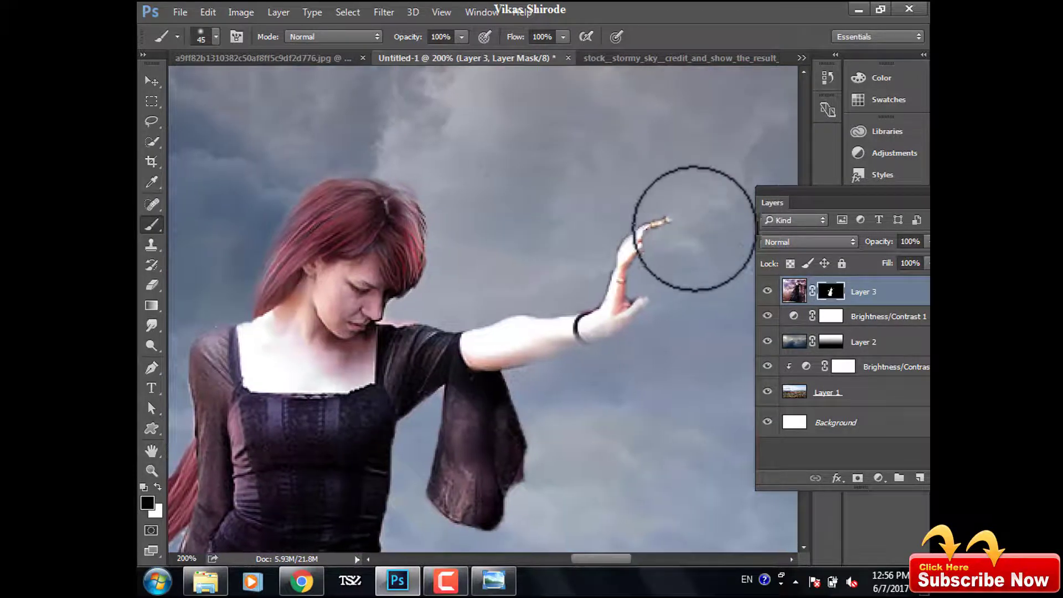
{"action": "key", "text": "ctrl+z"}
{"action": "key", "text": "ctrl+minus"}
{"action": "key", "text": "ctrl+minus"}
{"action": "key", "text": "ctrl+minus"}
{"action": "key", "text": "ctrl+minus"}
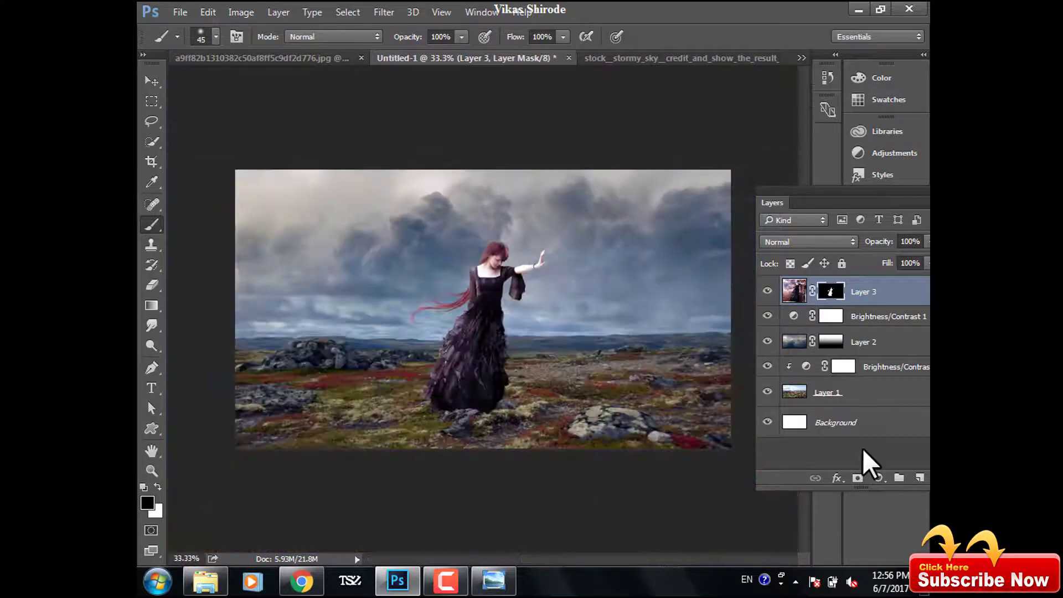
{"action": "key", "text": "ctrl+plus"}
{"action": "key", "text": "ctrl+plus"}
{"action": "key", "text": "ctrl+plus"}
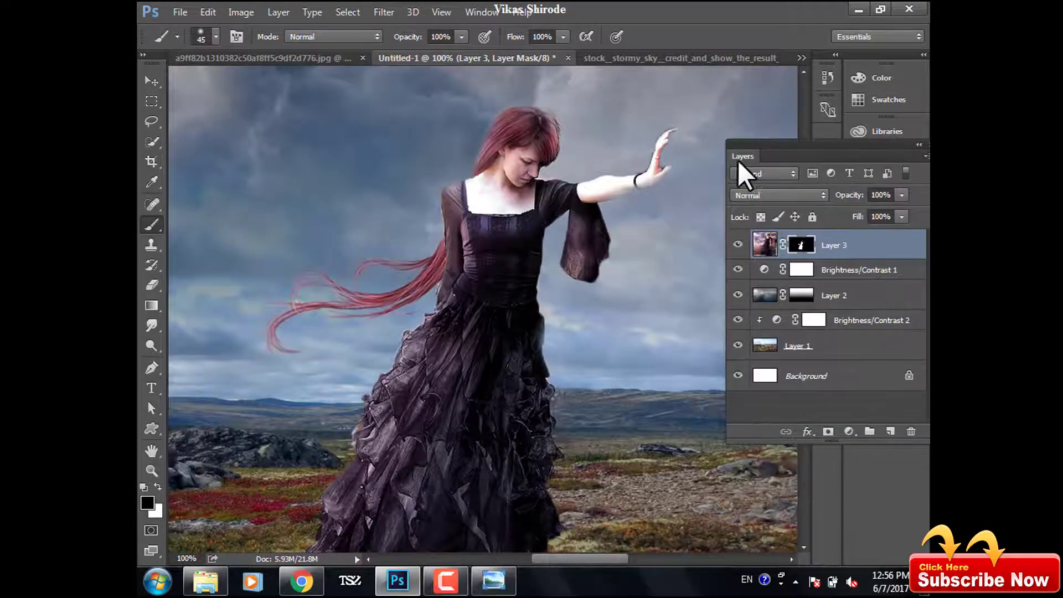
Convert Layer 3 to a Smart Object, then rasterize it to bake in the mask.
{"action": "right_click", "coordinate": [842, 249]}
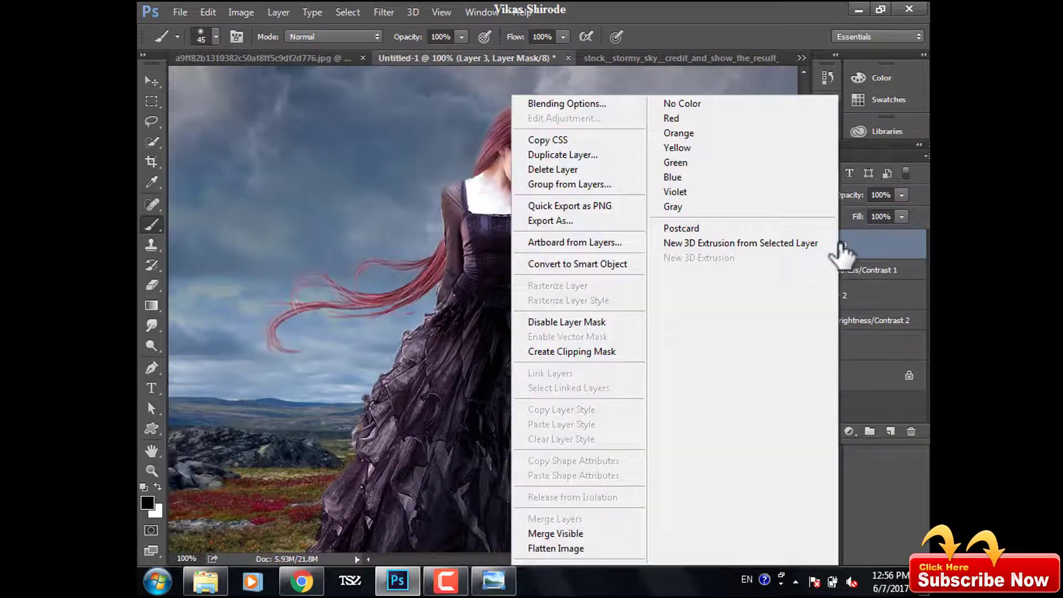
{"action": "left_click", "coordinate": [616, 265]}
{"action": "right_click", "coordinate": [816, 250]}
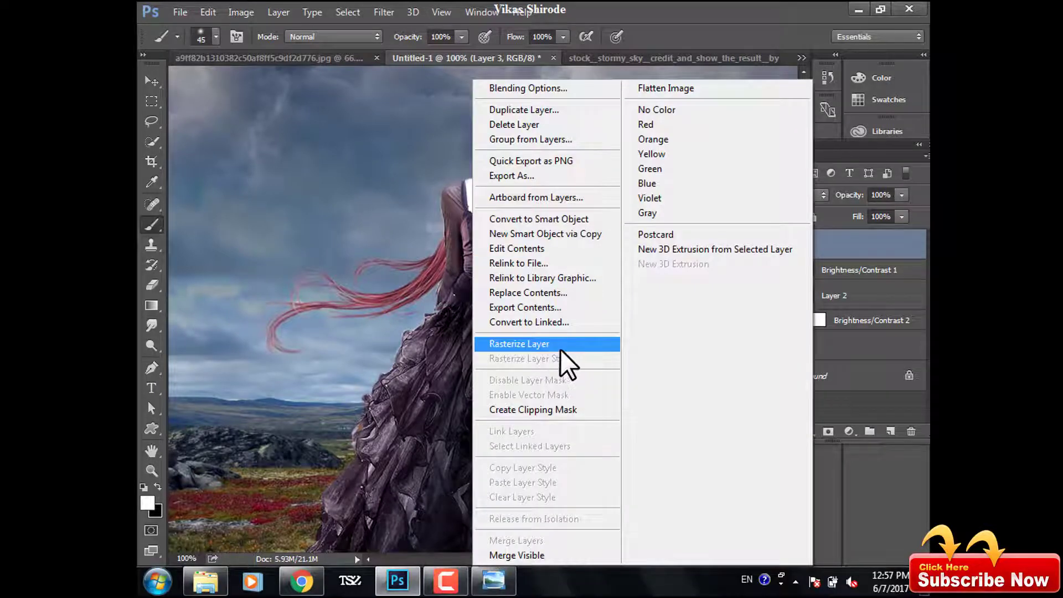
{"action": "left_click", "coordinate": [561, 348]}
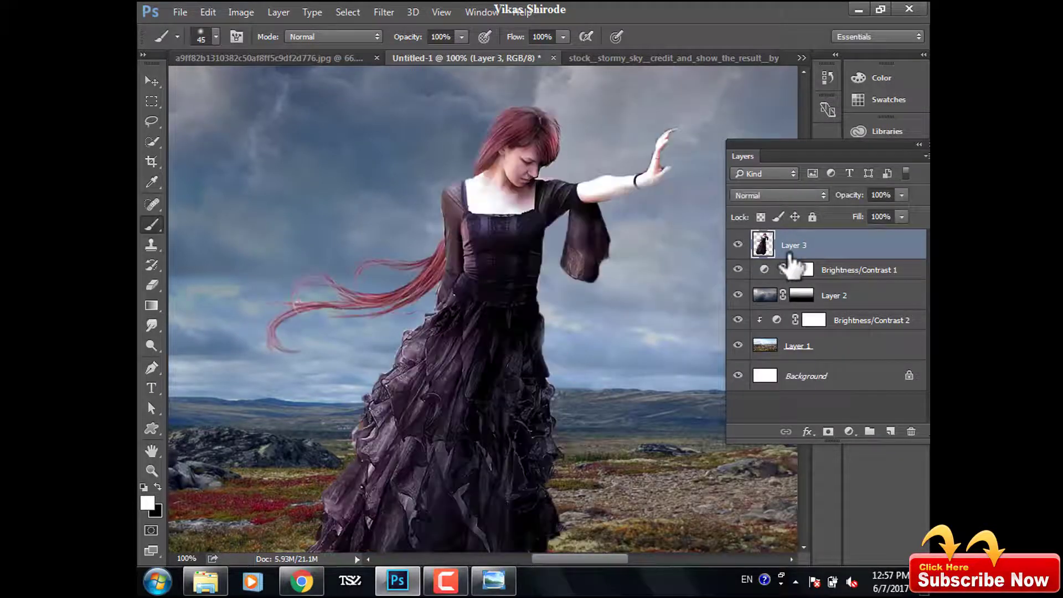
Compare the composite with the woman hidden, then select the standard Eraser.
{"action": "key", "text": "ctrl+minus"}
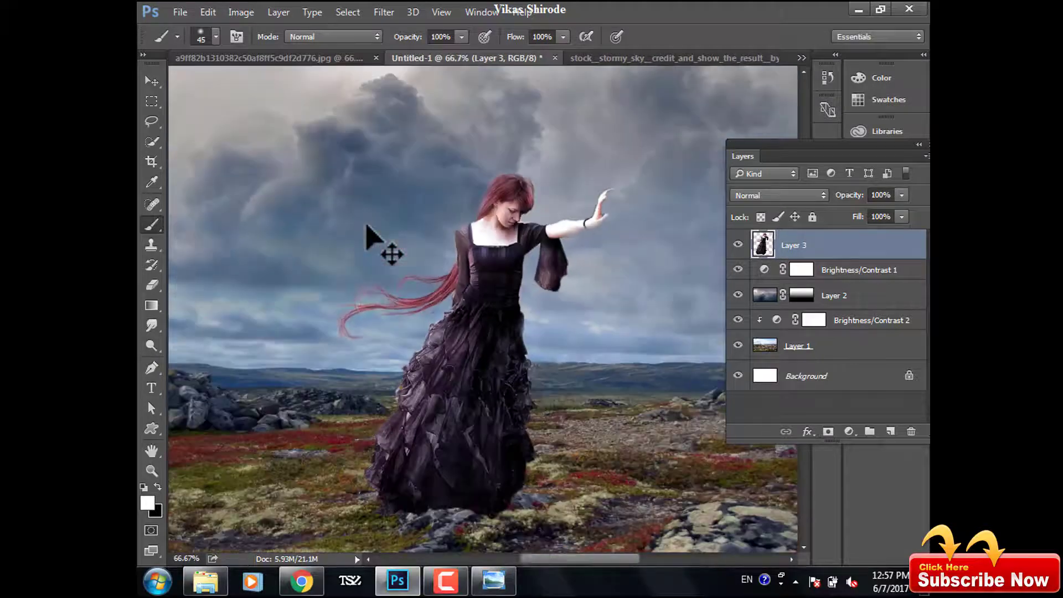
{"action": "left_click", "coordinate": [739, 244]}
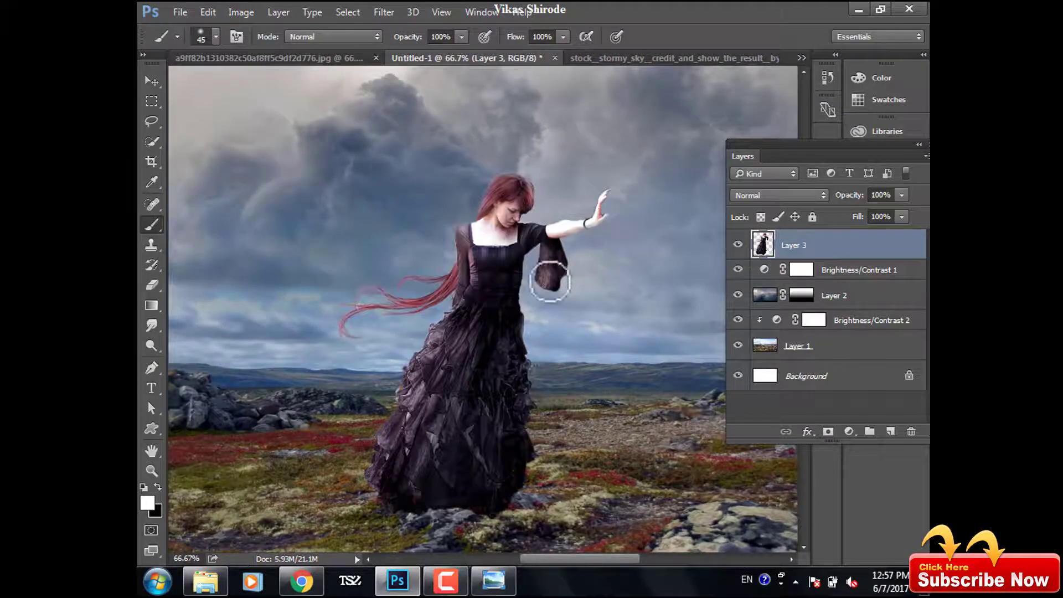
{"action": "scroll", "coordinate": [554, 272], "scroll_direction": "up", "scroll_amount": 3}
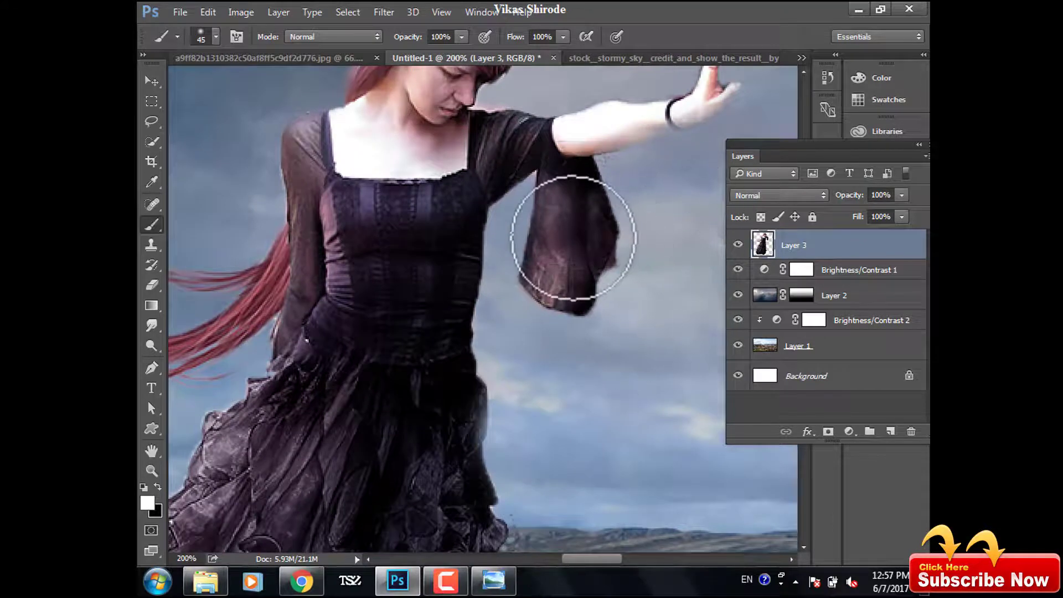
{"action": "left_click", "coordinate": [155, 287]}
{"action": "right_click", "coordinate": [157, 288]}
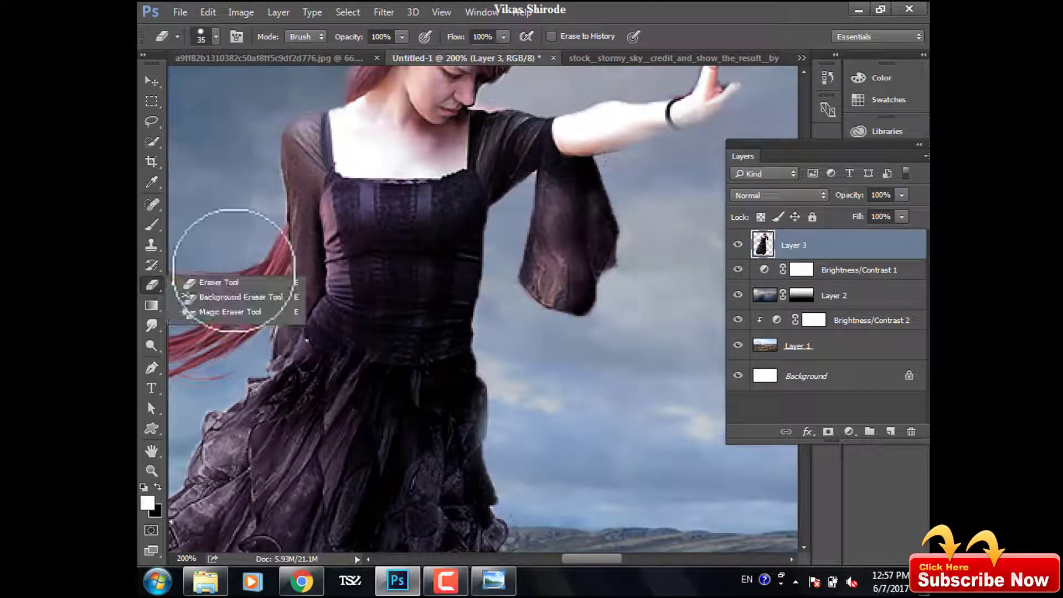
{"action": "left_click", "coordinate": [205, 284]}
Softly fade the hanging sleeve with a 0%-hardness, low-opacity eraser.
{"action": "left_click_drag", "start_coordinate": [602, 256], "coordinate": [575, 281]}
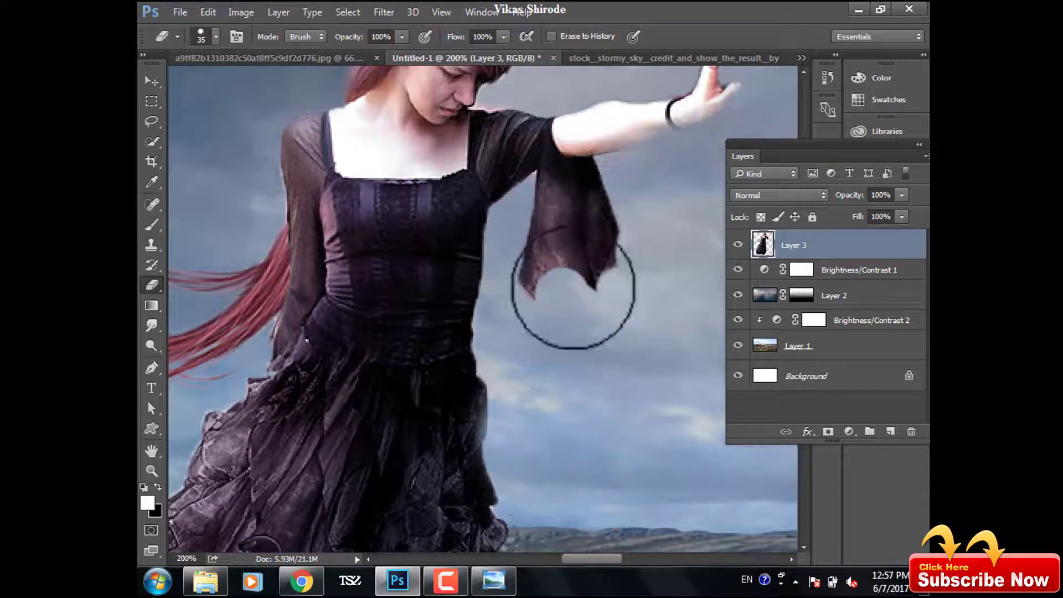
{"action": "left_click", "coordinate": [216, 36]}
{"action": "key", "text": "Return"}
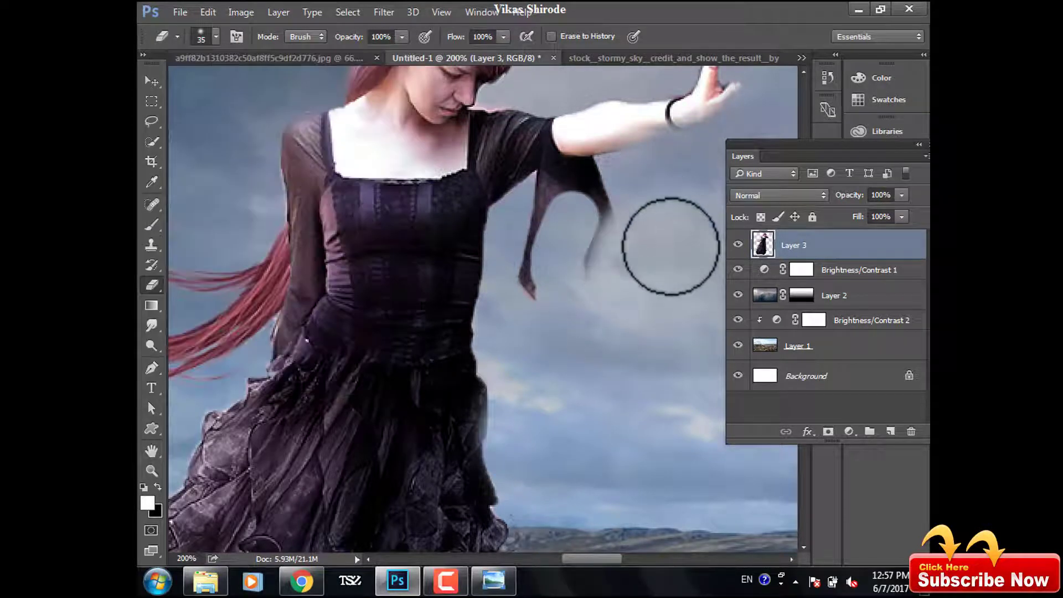
{"action": "key", "text": "ctrl+z"}
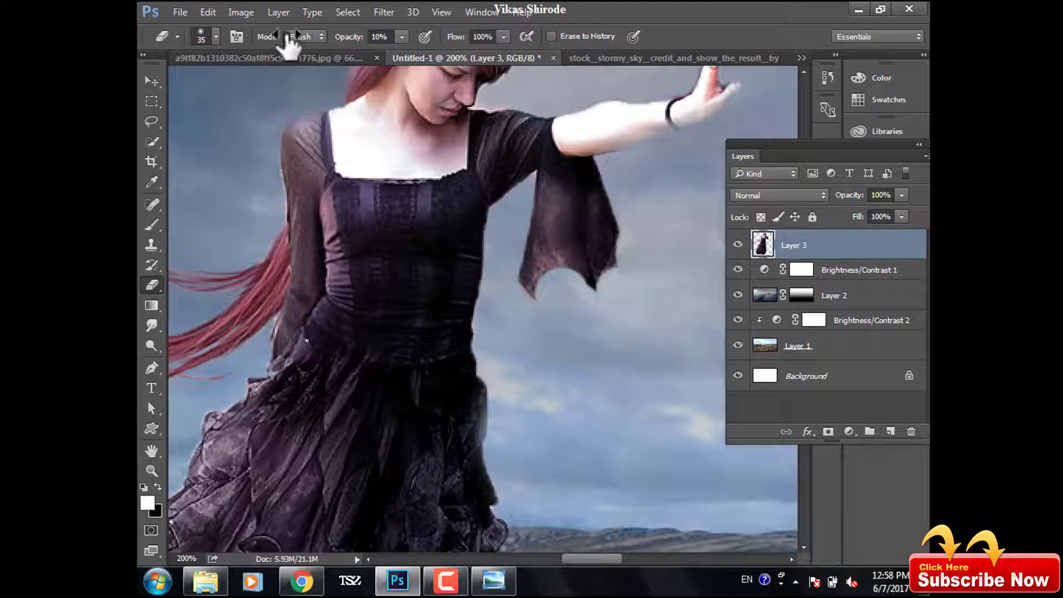
{"action": "left_click_drag", "start_coordinate": [562, 230], "coordinate": [559, 199]}
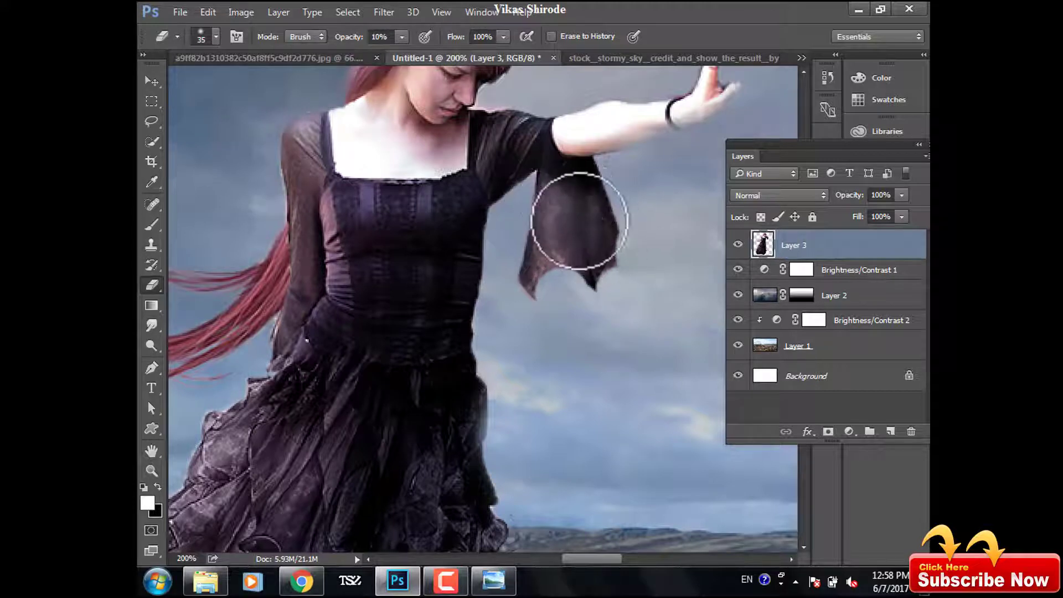
Review the lower dress and hem, undo the last fade, and toggle Layer 3 to compare.
{"action": "left_click_drag", "start_coordinate": [388, 498], "coordinate": [713, 237]}
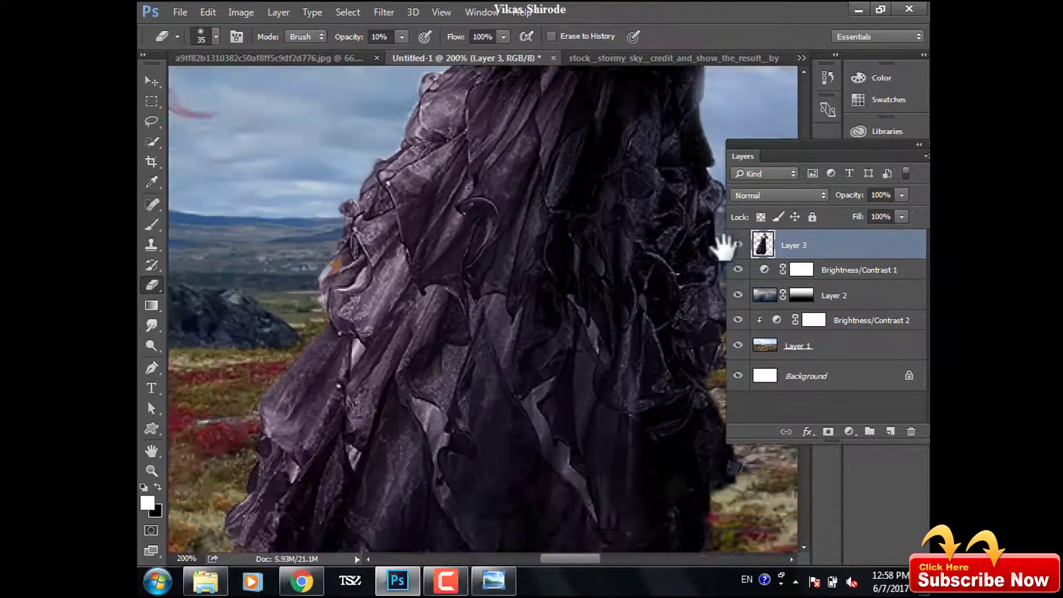
{"action": "scroll", "coordinate": [488, 266], "scroll_direction": "up", "scroll_amount": 3}
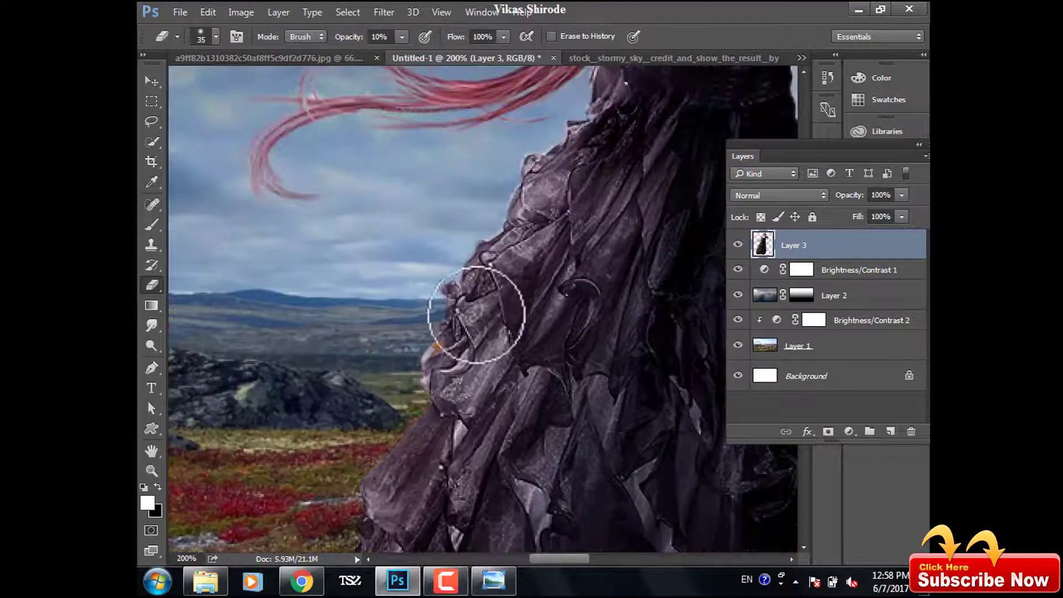
{"action": "left_click_drag", "start_coordinate": [534, 308], "coordinate": [487, 118]}
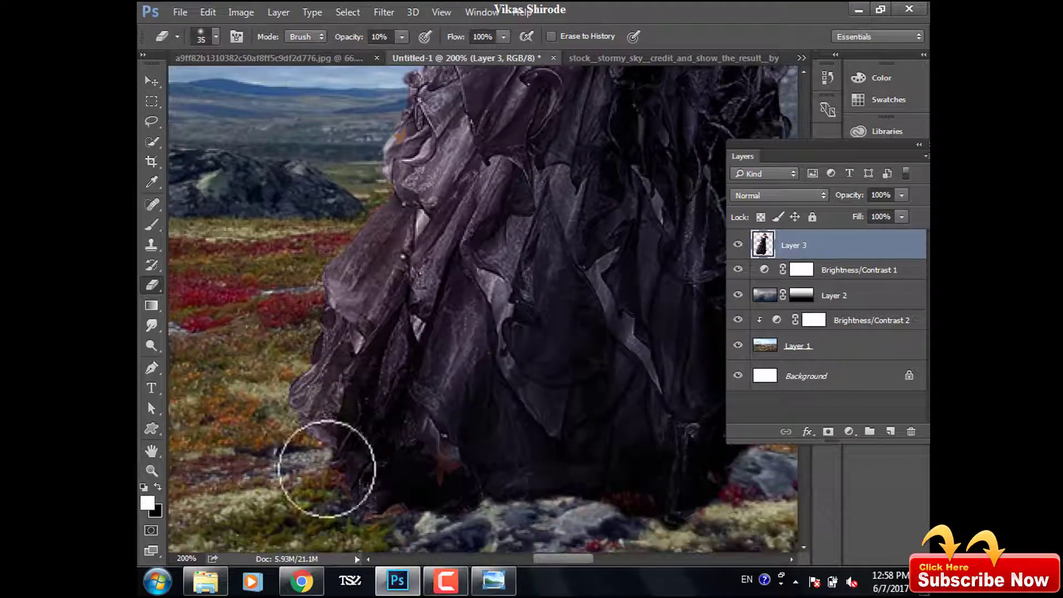
{"action": "scroll", "coordinate": [465, 222], "scroll_direction": "down", "scroll_amount": 2}
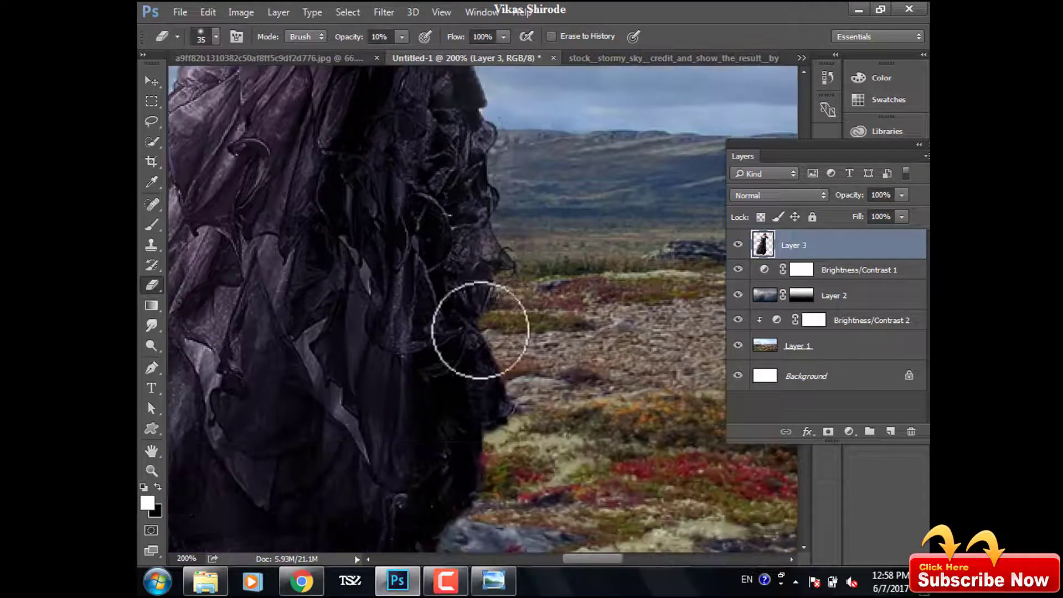
{"action": "scroll", "coordinate": [446, 459], "scroll_direction": "up", "scroll_amount": 5}
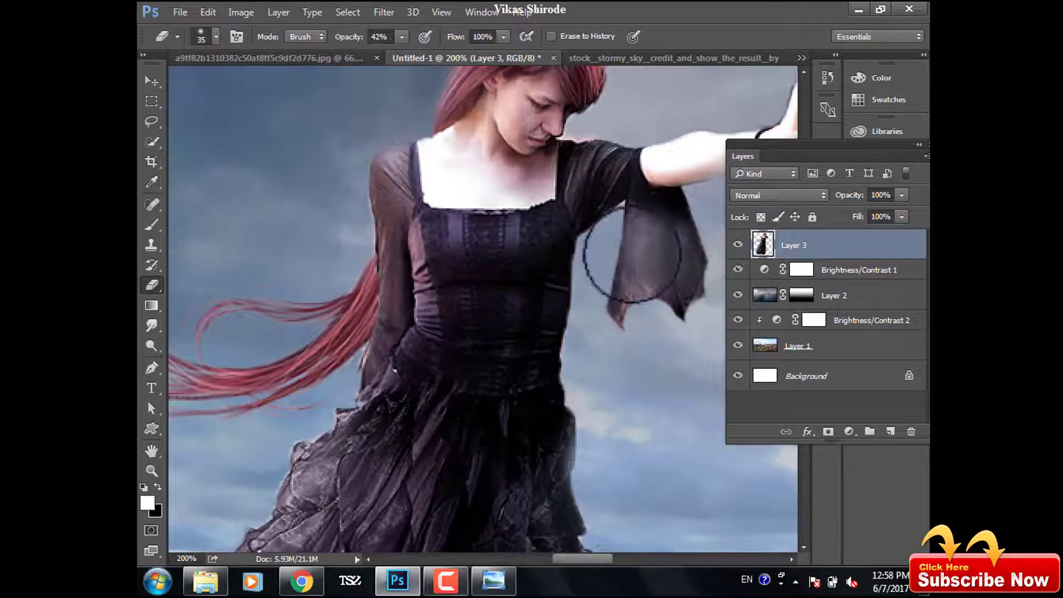
{"action": "key", "text": "ctrl+z"}
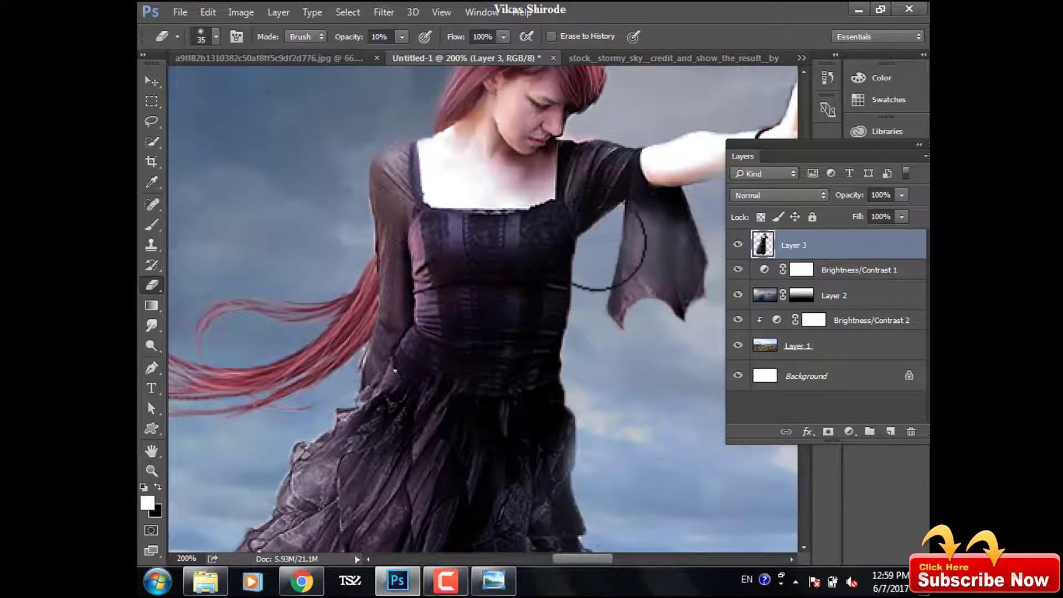
{"action": "scroll", "coordinate": [606, 249], "scroll_direction": "down", "scroll_amount": 2}
{"action": "scroll", "coordinate": [542, 333], "scroll_direction": "down", "scroll_amount": 2}
{"action": "scroll", "coordinate": [636, 182], "scroll_direction": "down", "scroll_amount": 2}
{"action": "scroll", "coordinate": [612, 504], "scroll_direction": "down", "scroll_amount": 1}
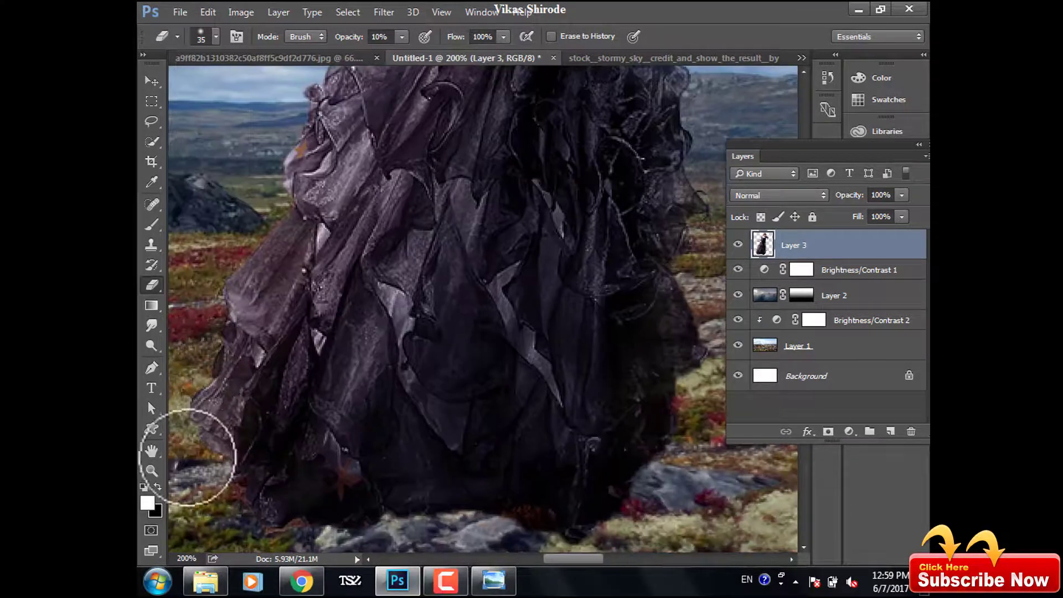
{"action": "scroll", "coordinate": [453, 365], "scroll_direction": "up", "scroll_amount": 5}
{"action": "scroll", "coordinate": [453, 365], "scroll_direction": "up", "scroll_amount": 2}
{"action": "scroll", "coordinate": [458, 322], "scroll_direction": "down", "scroll_amount": 5}
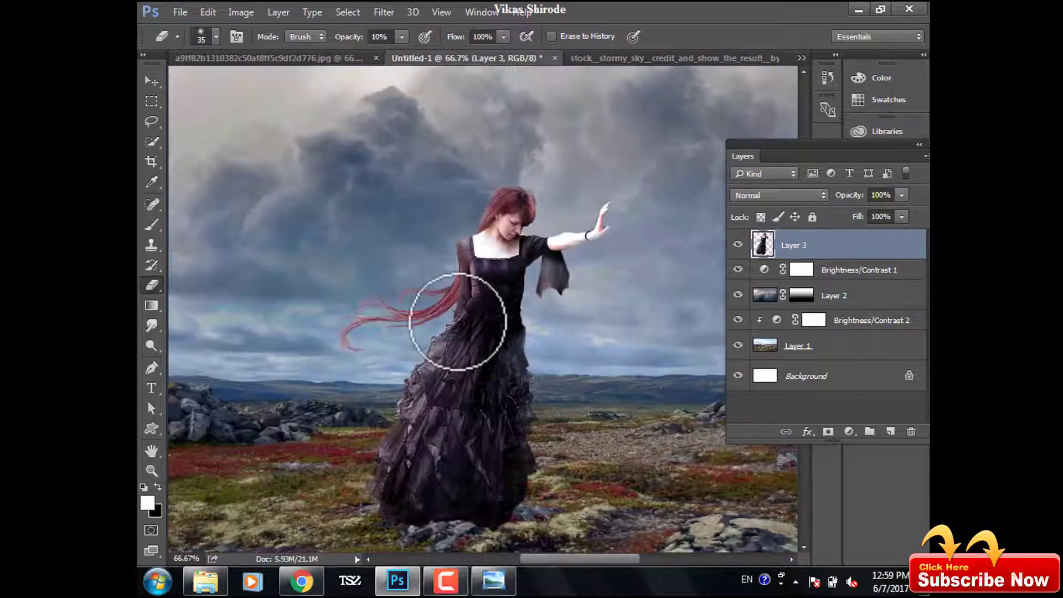
{"action": "left_click", "coordinate": [738, 245]}
{"action": "left_click", "coordinate": [737, 246]}
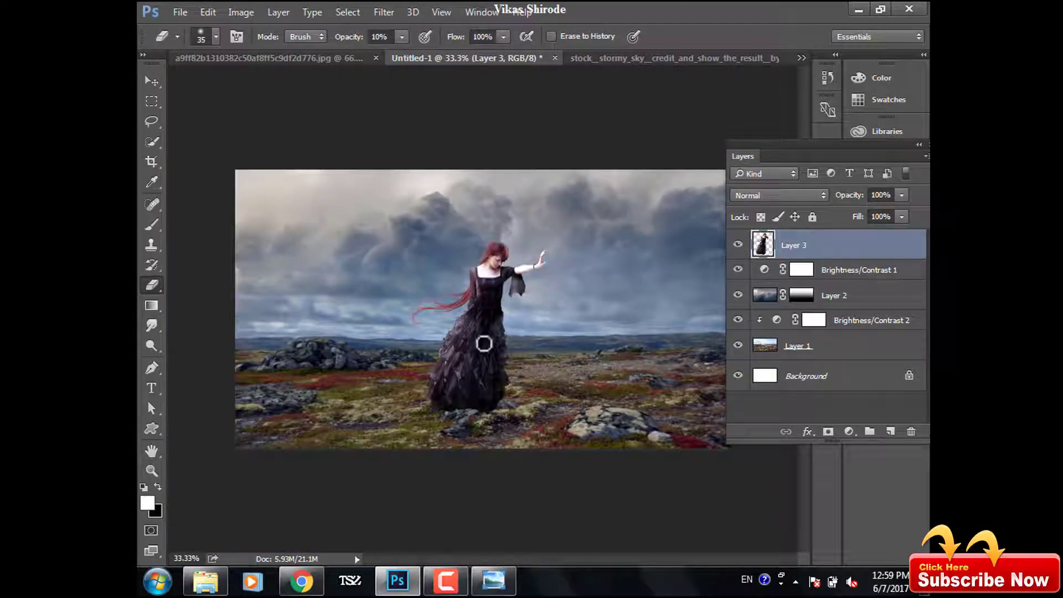
Nudge Layer 3 slightly to the right with the Move tool.
{"action": "left_click", "coordinate": [152, 81]}
{"action": "left_click_drag", "start_coordinate": [497, 351], "coordinate": [512, 350]}
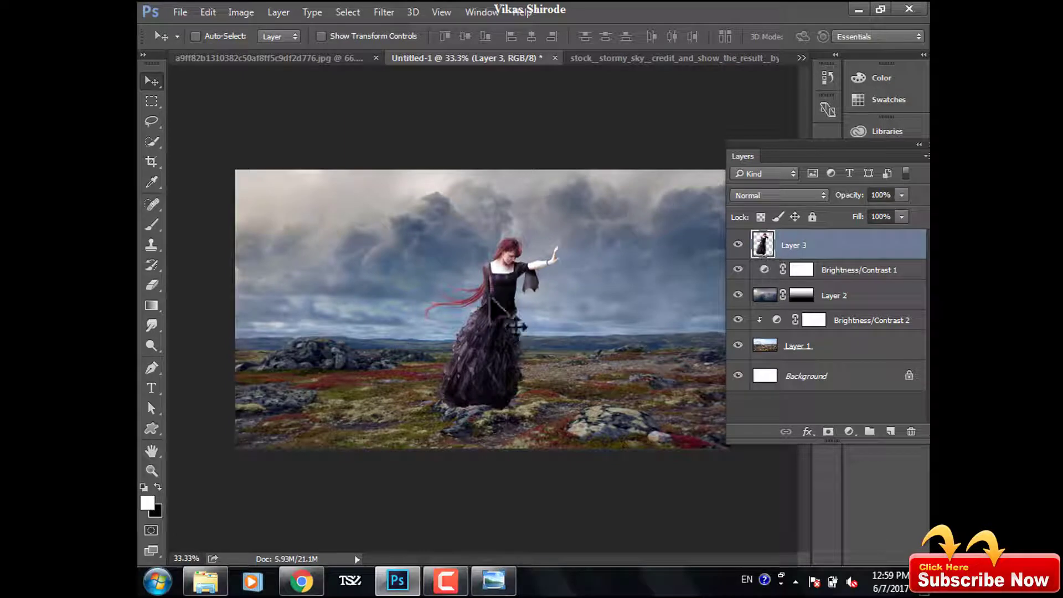
{"action": "left_click_drag", "start_coordinate": [759, 252], "coordinate": [781, 256]}
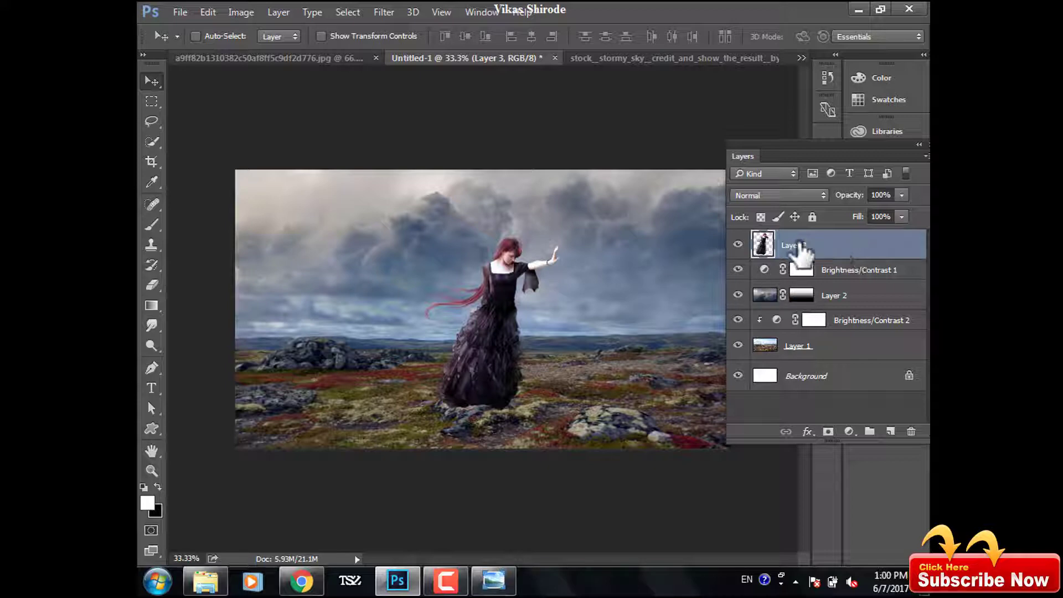
Duplicate Layer 3 as 'Layer 3 copy' and hide the copy.
{"action": "right_click", "coordinate": [831, 266]}
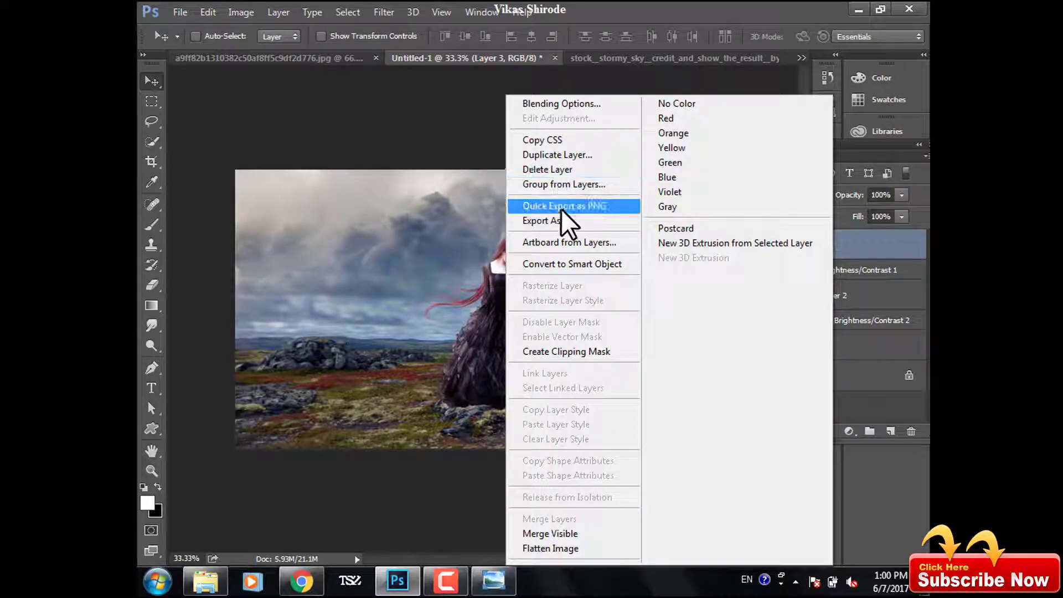
{"action": "left_click", "coordinate": [540, 157]}
{"action": "left_click", "coordinate": [668, 174]}
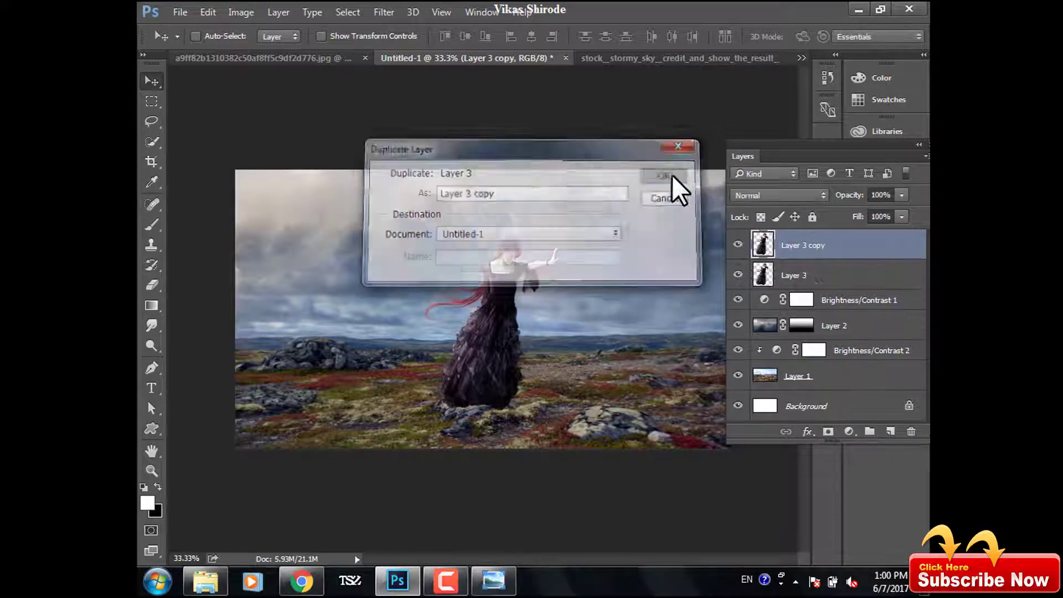
{"action": "left_click", "coordinate": [738, 245]}
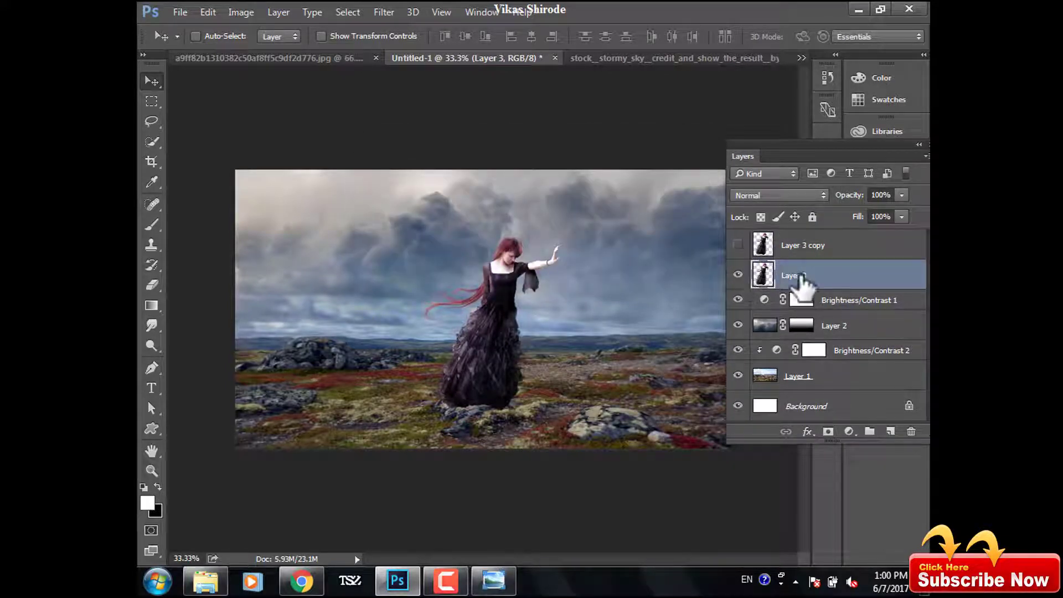
{"action": "left_click", "coordinate": [384, 11]}
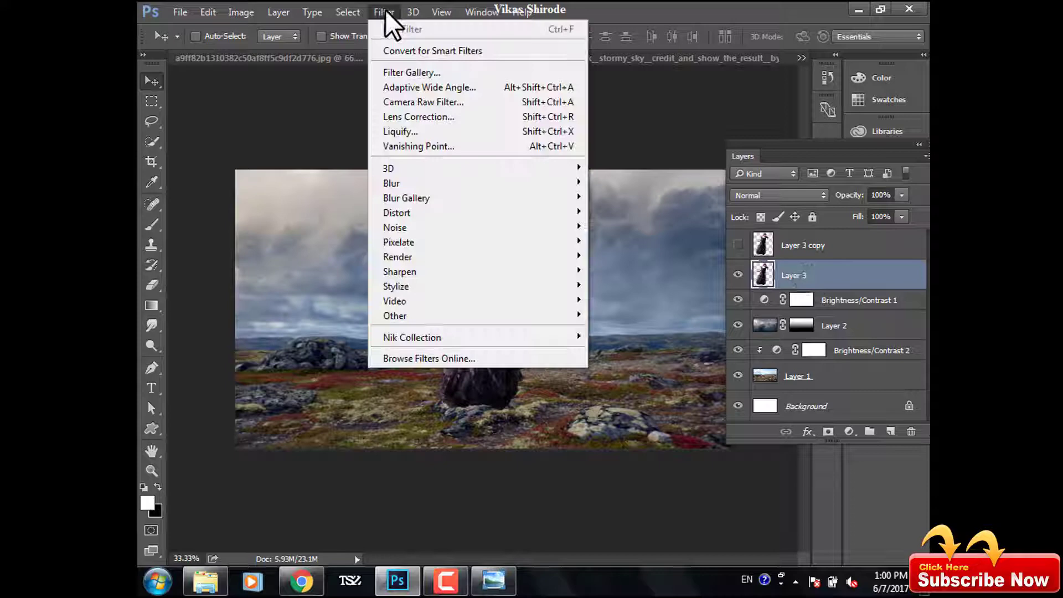
Push the gown far to the left with Liquify's Forward Warp and apply it.
{"action": "left_click", "coordinate": [421, 130]}
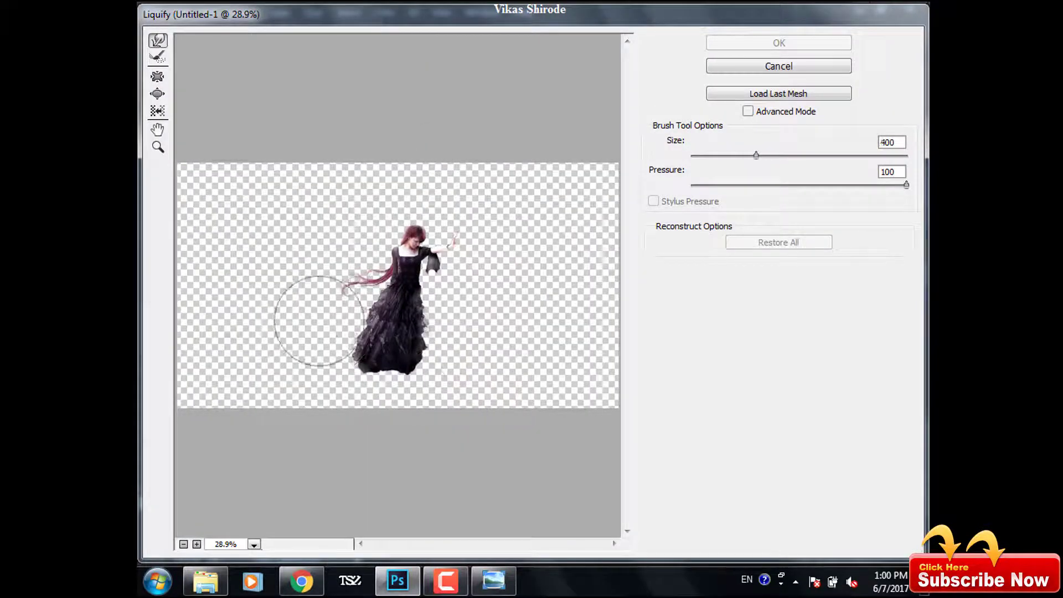
{"action": "mouse_move", "coordinate": [357, 334]}
{"action": "left_mouse_down"}
{"action": "mouse_move", "coordinate": [364, 292]}
{"action": "mouse_move", "coordinate": [348, 266]}
{"action": "left_mouse_up"}
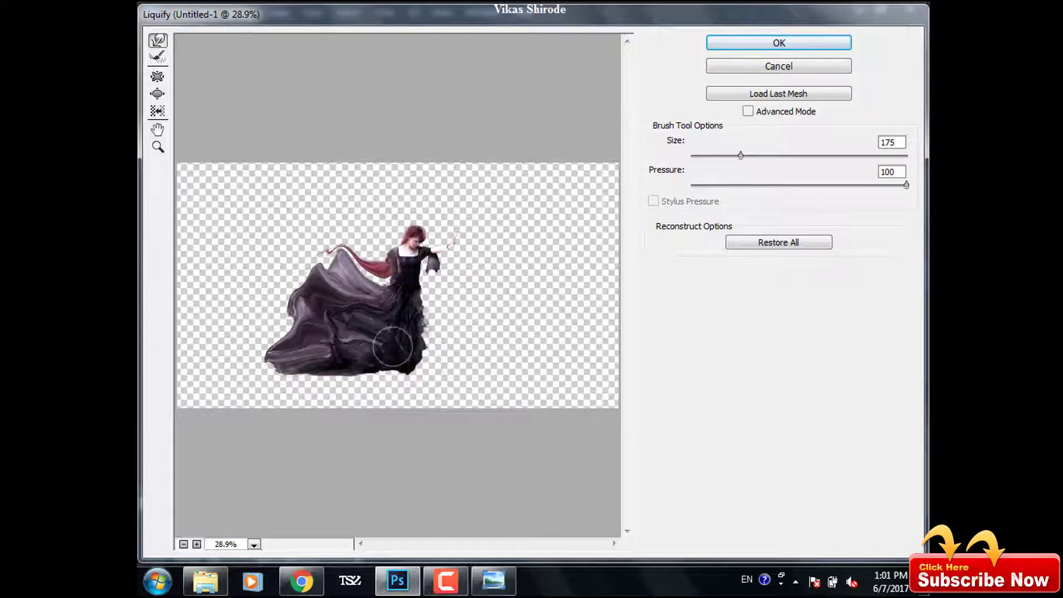
{"action": "left_click", "coordinate": [811, 49]}
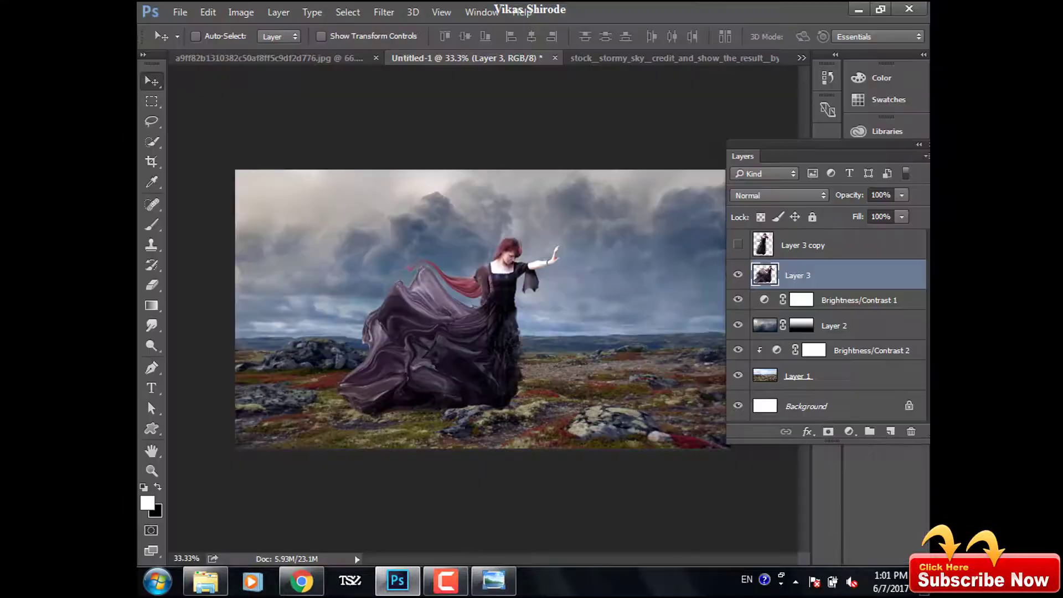
Add a mask to Layer 3 and paint black with a 125px brush over the billowing train.
{"action": "left_click", "coordinate": [828, 432]}
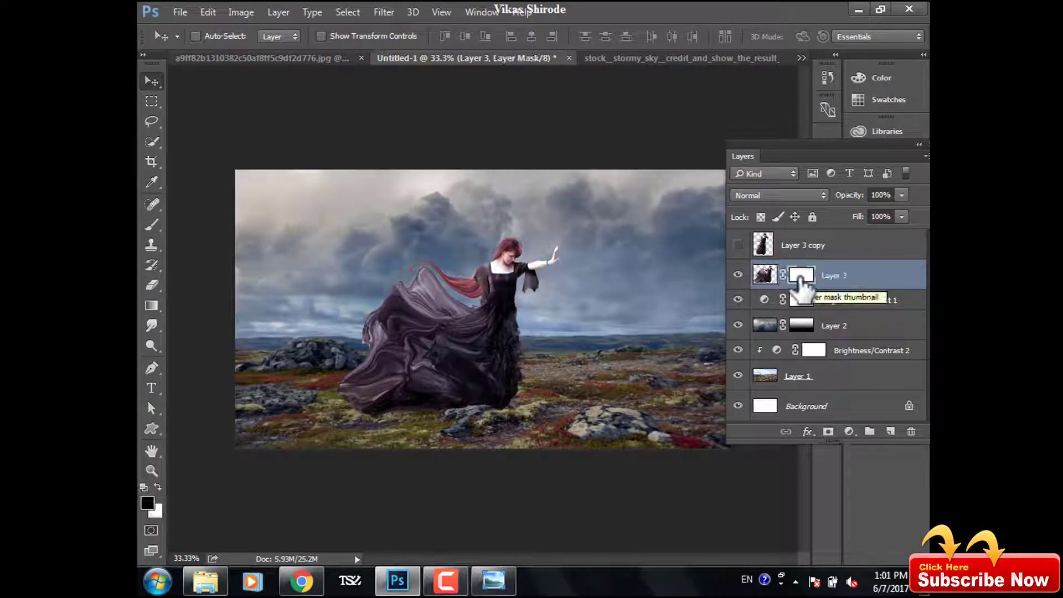
{"action": "left_click", "coordinate": [145, 227]}
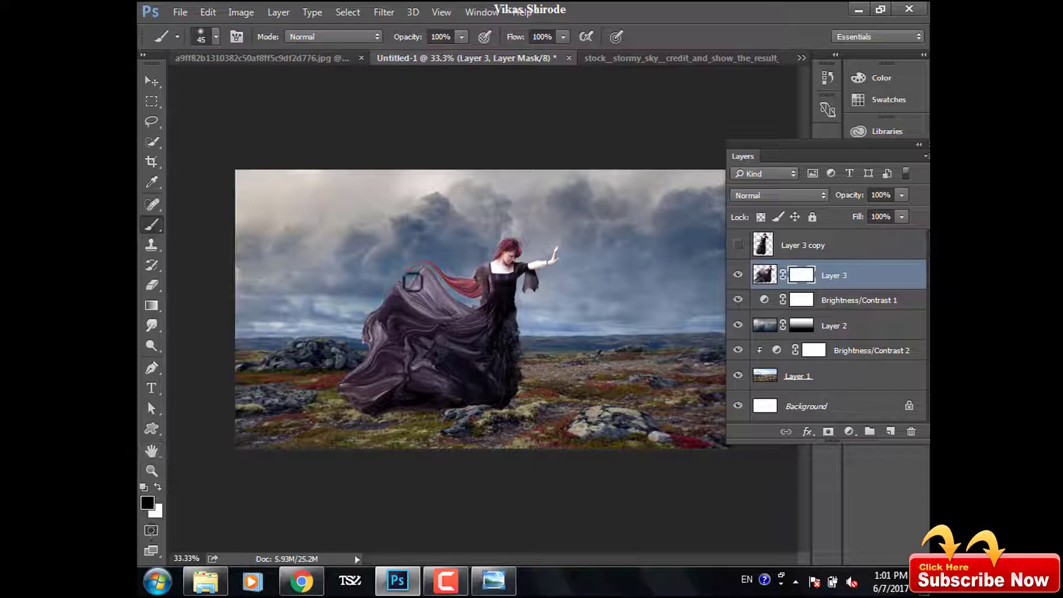
{"action": "left_click", "coordinate": [207, 36]}
{"action": "mouse_move", "coordinate": [344, 407]}
{"action": "left_mouse_down"}
{"action": "mouse_move", "coordinate": [341, 375]}
{"action": "mouse_move", "coordinate": [434, 387]}
{"action": "mouse_move", "coordinate": [458, 351]}
{"action": "mouse_move", "coordinate": [437, 255]}
{"action": "mouse_move", "coordinate": [403, 368]}
{"action": "mouse_move", "coordinate": [354, 338]}
{"action": "left_mouse_up"}
{"action": "left_click_drag", "start_coordinate": [548, 375], "coordinate": [459, 346]}
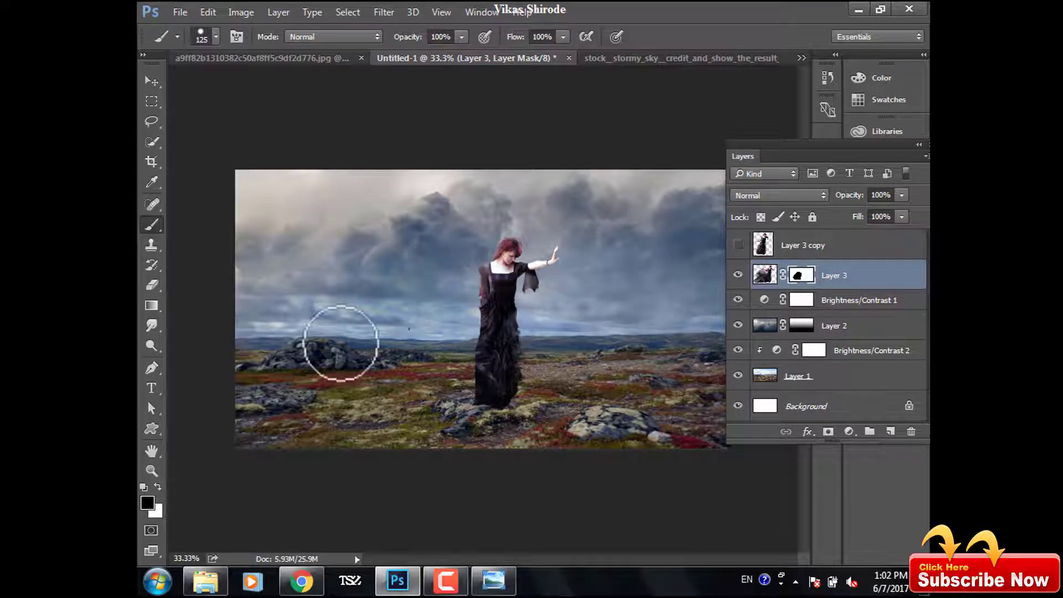
{"action": "key", "text": "ctrl+plus"}
{"action": "key", "text": "ctrl+plus"}
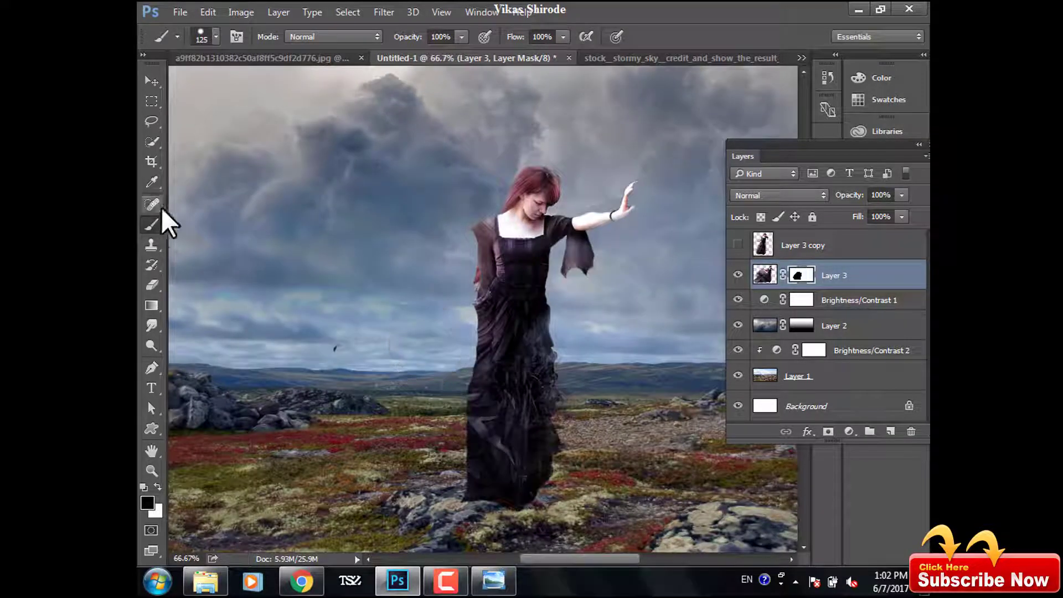
Append a new brush library to the presets and select the 1215 wispy brush.
{"action": "right_click", "coordinate": [151, 226]}
{"action": "left_click", "coordinate": [219, 219]}
{"action": "left_click", "coordinate": [216, 36]}
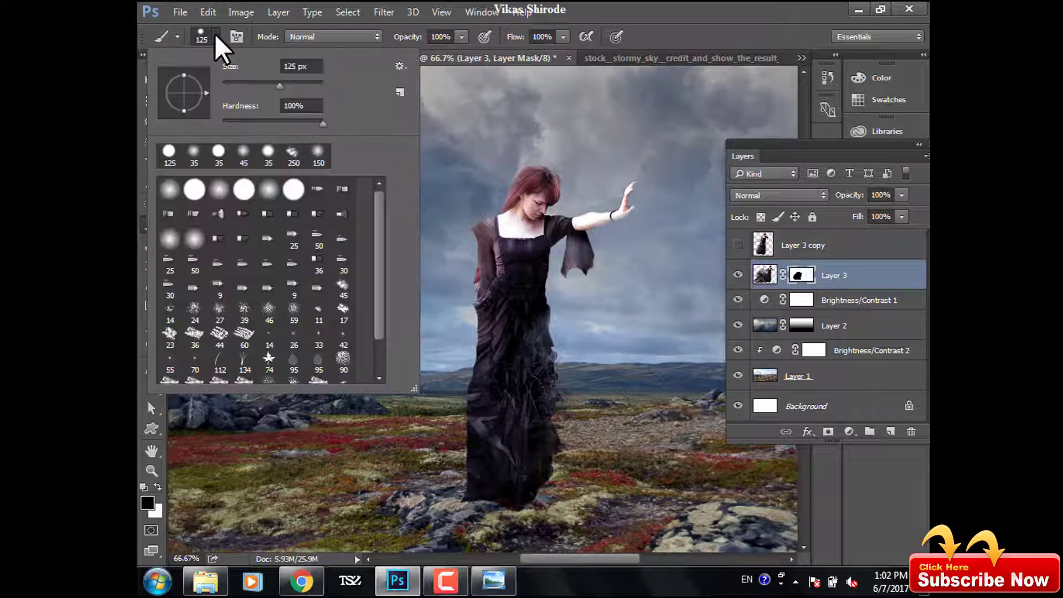
{"action": "scroll", "coordinate": [388, 288], "scroll_direction": "down", "scroll_amount": 2}
{"action": "left_click", "coordinate": [400, 66]}
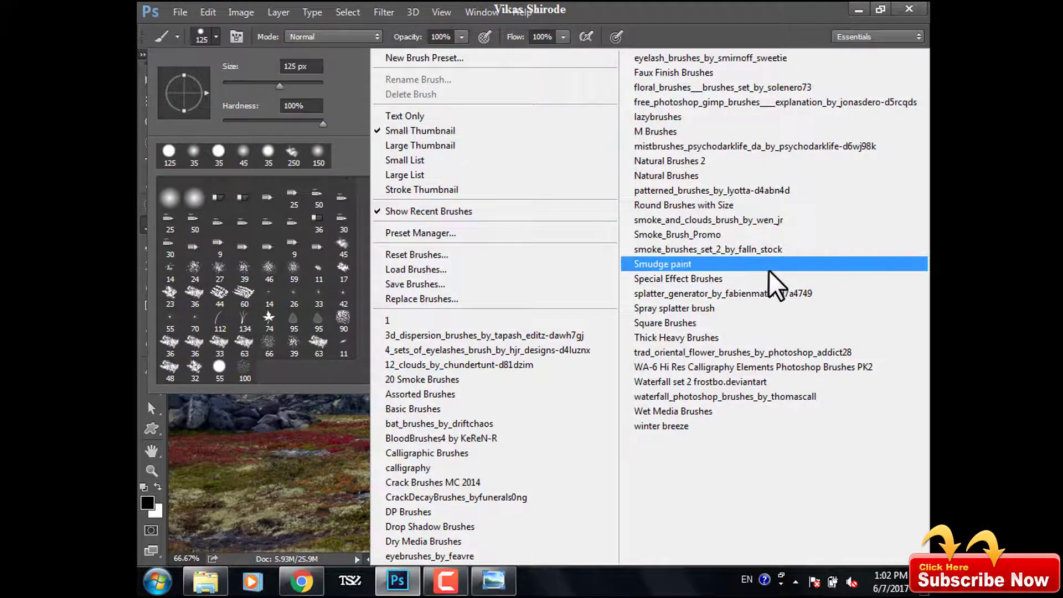
{"action": "left_click", "coordinate": [750, 221]}
{"action": "left_click", "coordinate": [591, 219]}
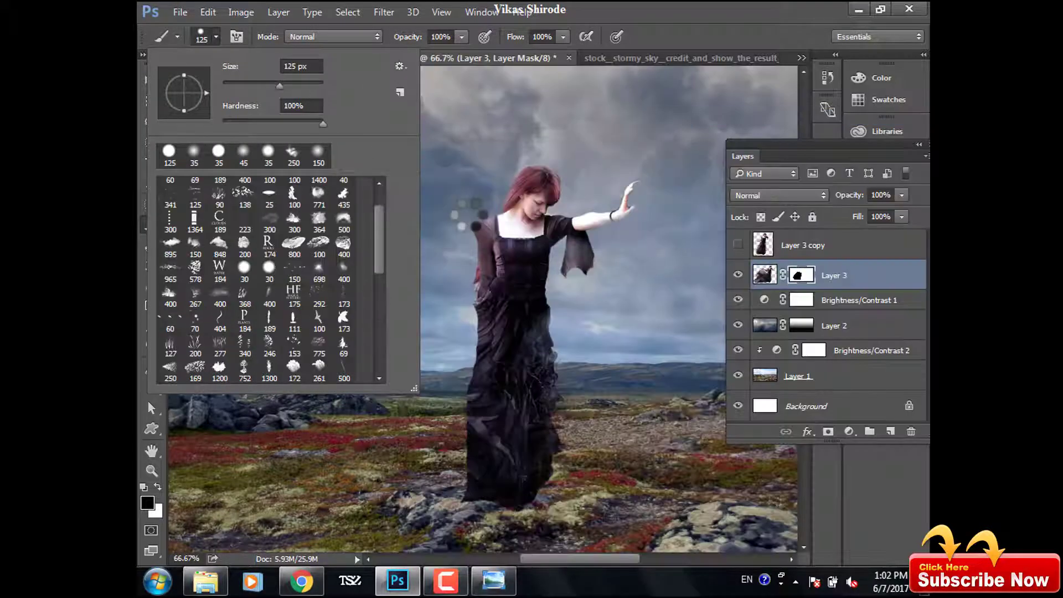
{"action": "mouse_move", "coordinate": [381, 250]}
{"action": "left_mouse_down"}
{"action": "mouse_move", "coordinate": [381, 345]}
{"action": "mouse_move", "coordinate": [374, 271]}
{"action": "left_mouse_up"}
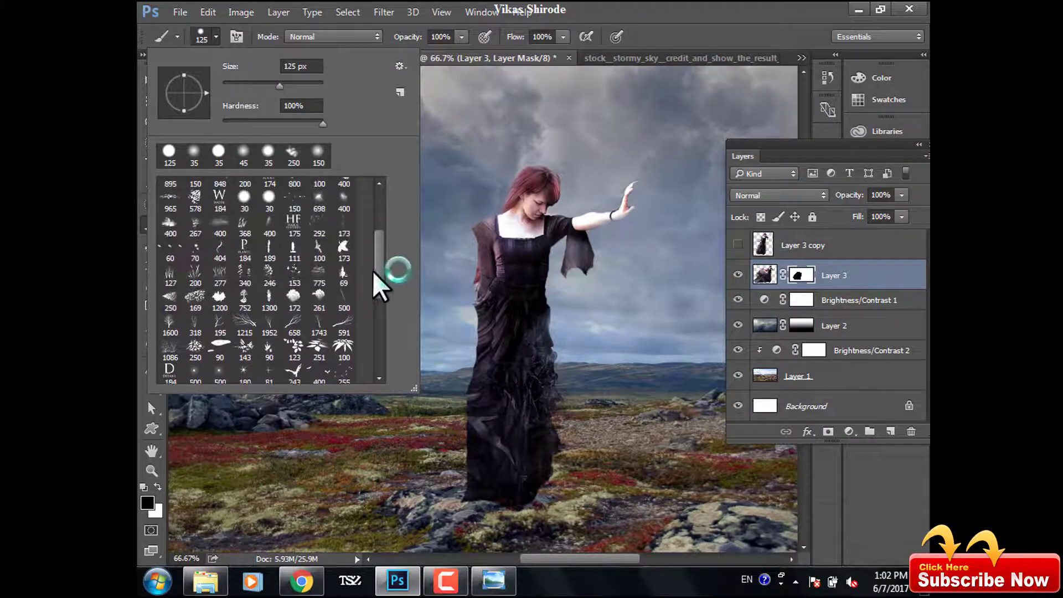
{"action": "double_click", "coordinate": [245, 327]}
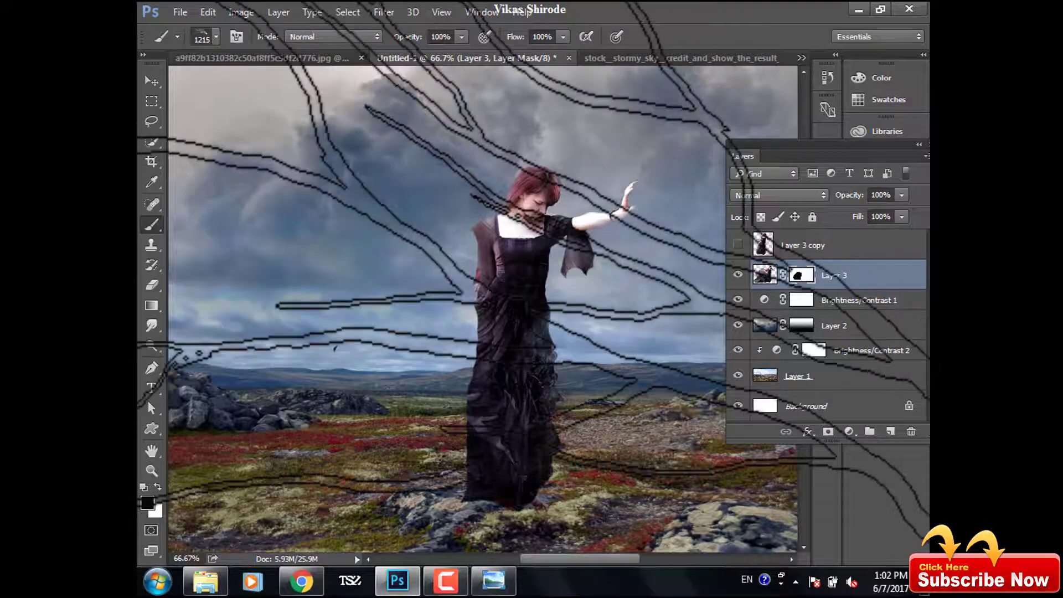
Paint wispy strands into the gown on the mask in white with a 150px brush.
{"action": "key", "text": "bracketleft"}
{"action": "key", "text": "bracketleft"}
{"action": "key", "text": "bracketleft"}
{"action": "key", "text": "bracketleft"}
{"action": "key", "text": "bracketleft"}
{"action": "key", "text": "bracketleft"}
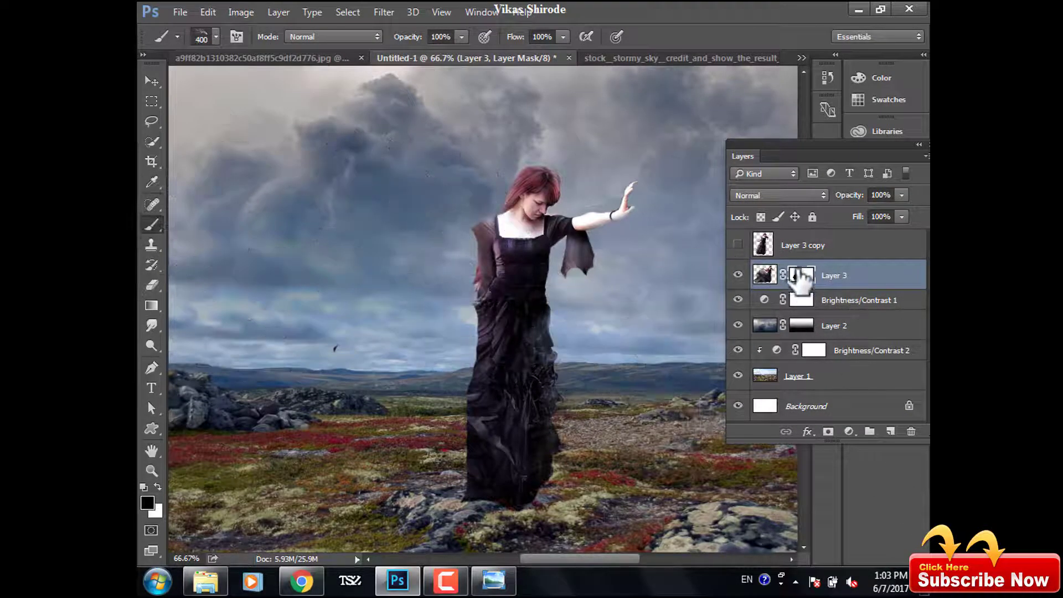
{"action": "left_click", "coordinate": [157, 487]}
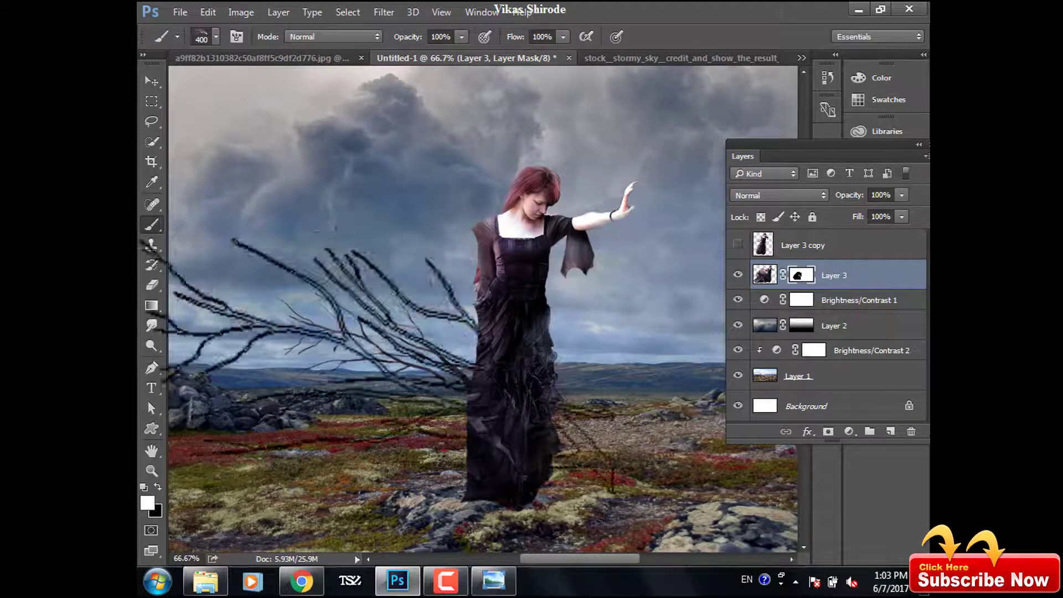
{"action": "key", "text": "bracketleft"}
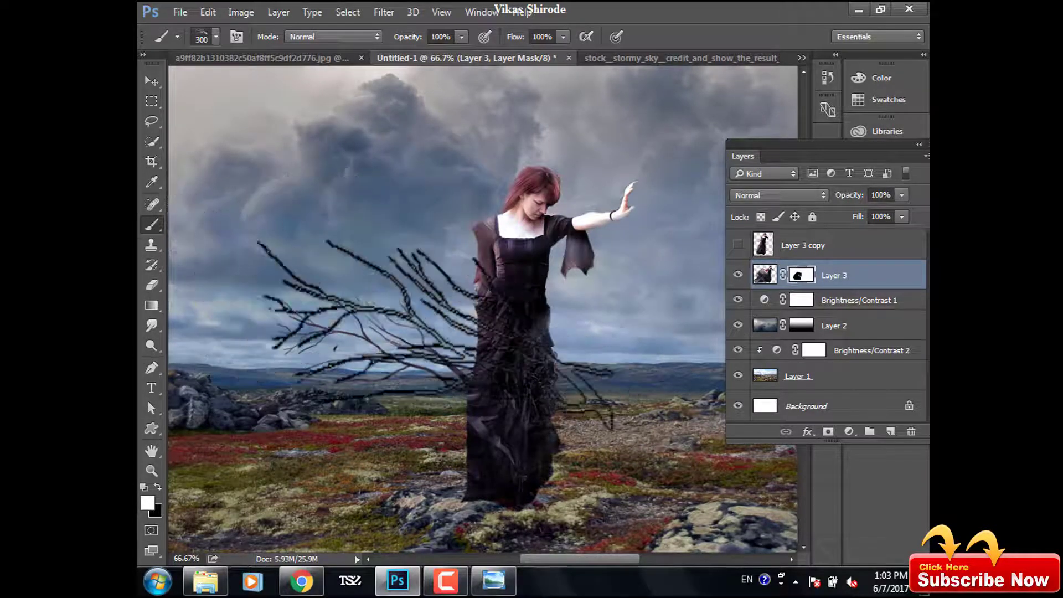
{"action": "key", "text": "bracketleft"}
{"action": "key", "text": "bracketleft"}
{"action": "key", "text": "bracketleft"}
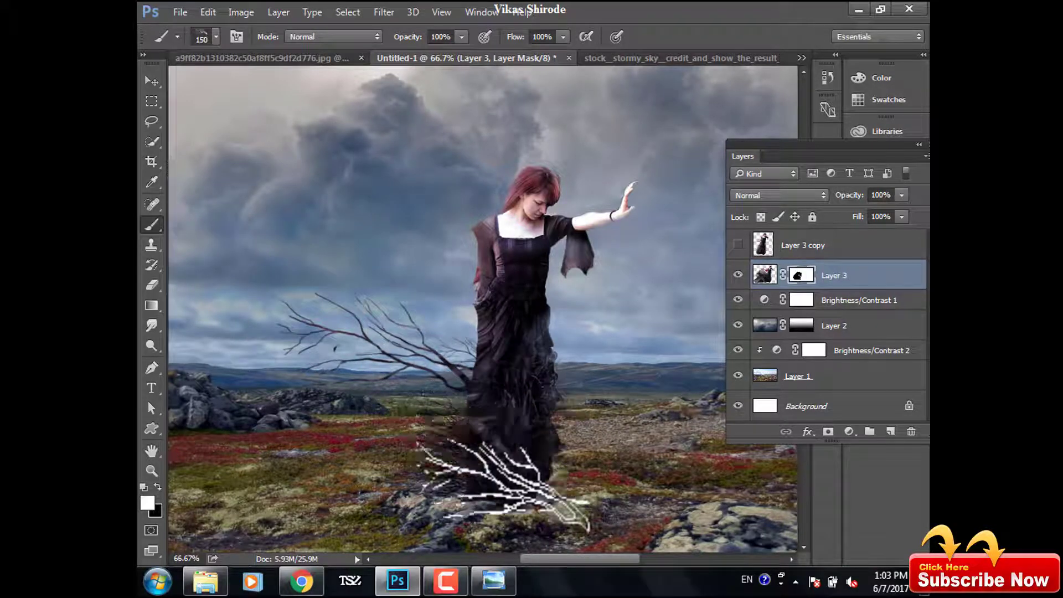
{"action": "mouse_move", "coordinate": [505, 485]}
{"action": "left_mouse_down"}
{"action": "mouse_move", "coordinate": [513, 296]}
{"action": "mouse_move", "coordinate": [504, 382]}
{"action": "mouse_move", "coordinate": [385, 374]}
{"action": "left_mouse_up"}
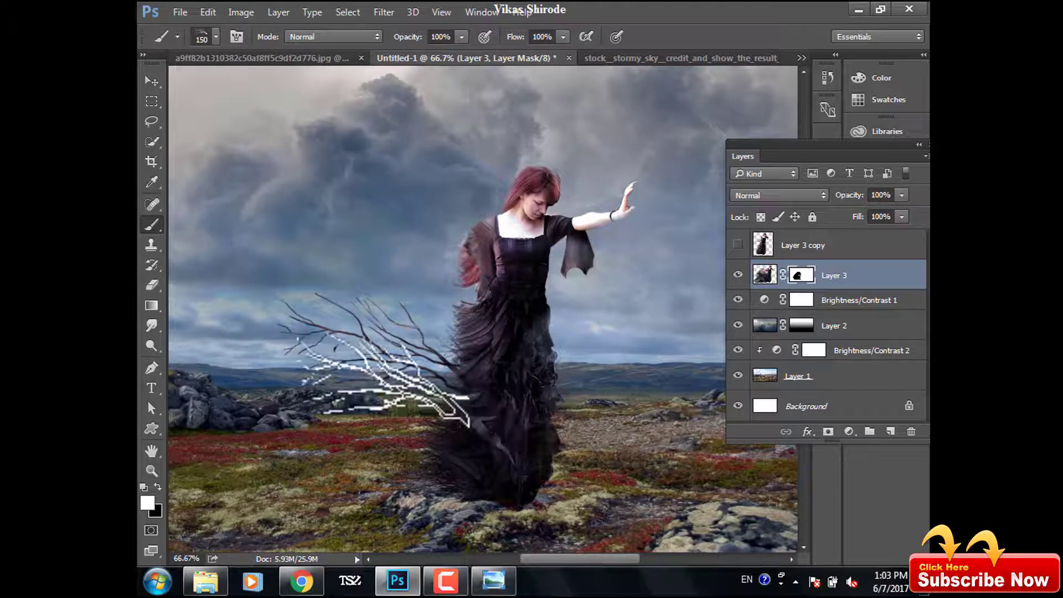
Switch to the 591 branch brush preset at about 250px.
{"action": "key", "text": "bracketright"}
{"action": "key", "text": "bracketright"}
{"action": "right_click", "coordinate": [410, 224]}
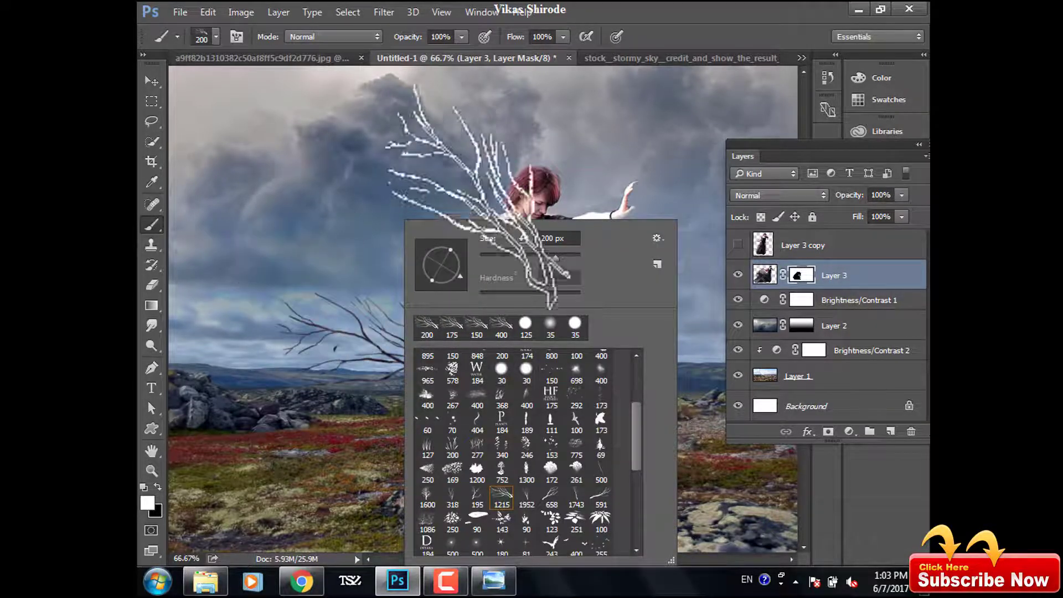
{"action": "left_click", "coordinate": [482, 205]}
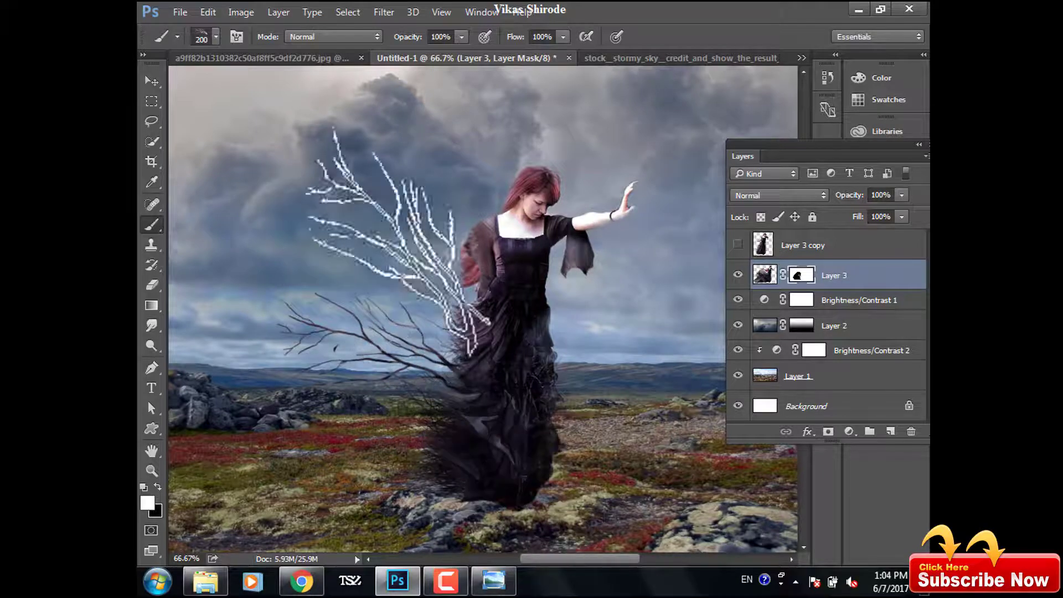
{"action": "right_click", "coordinate": [409, 222]}
{"action": "key", "text": "Return"}
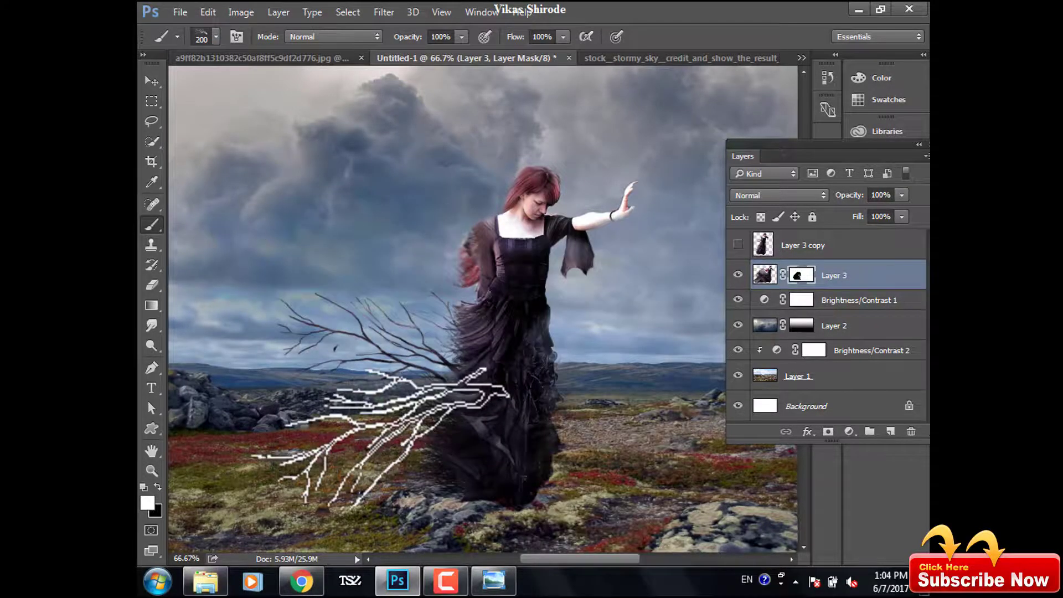
{"action": "key", "text": "bracketright"}
{"action": "key", "text": "bracketright"}
{"action": "key", "text": "bracketright"}
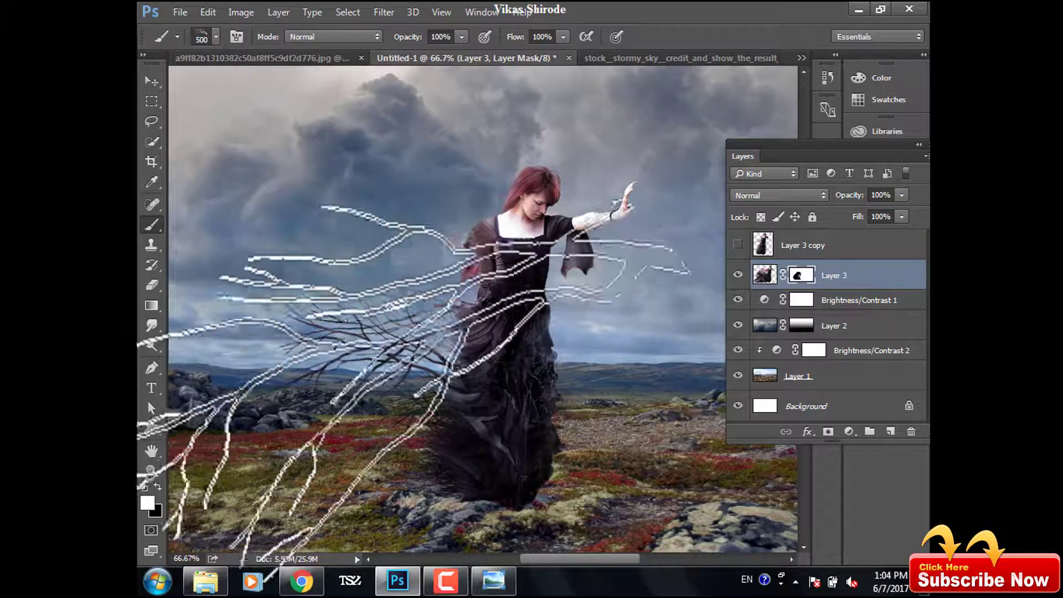
{"action": "key", "text": "bracketleft"}
{"action": "key", "text": "bracketleft"}
{"action": "key", "text": "bracketleft"}
{"action": "left_click", "coordinate": [209, 43]}
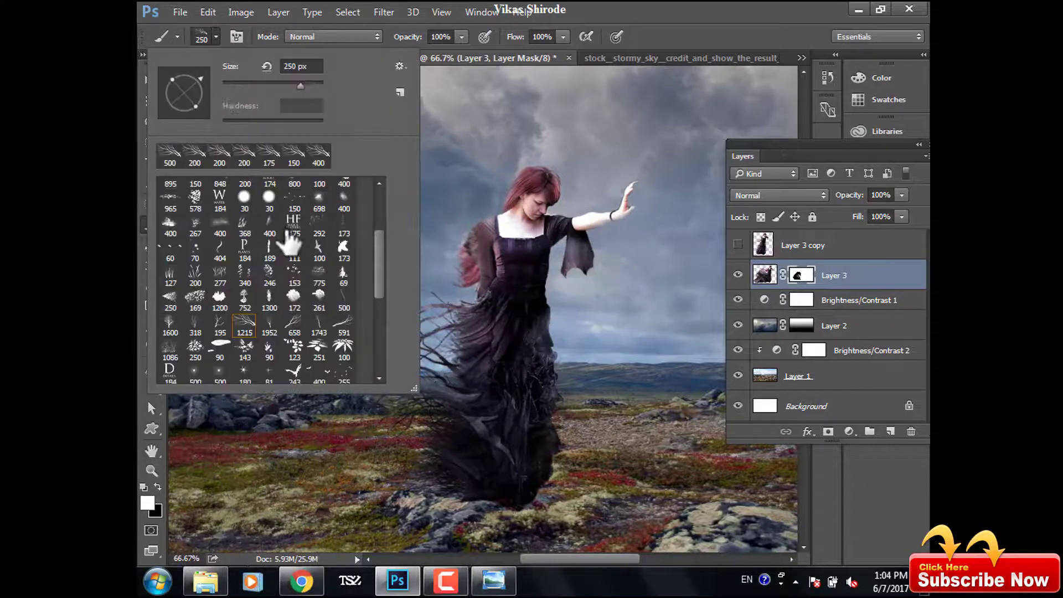
{"action": "double_click", "coordinate": [342, 327]}
{"action": "right_click", "coordinate": [443, 221]}
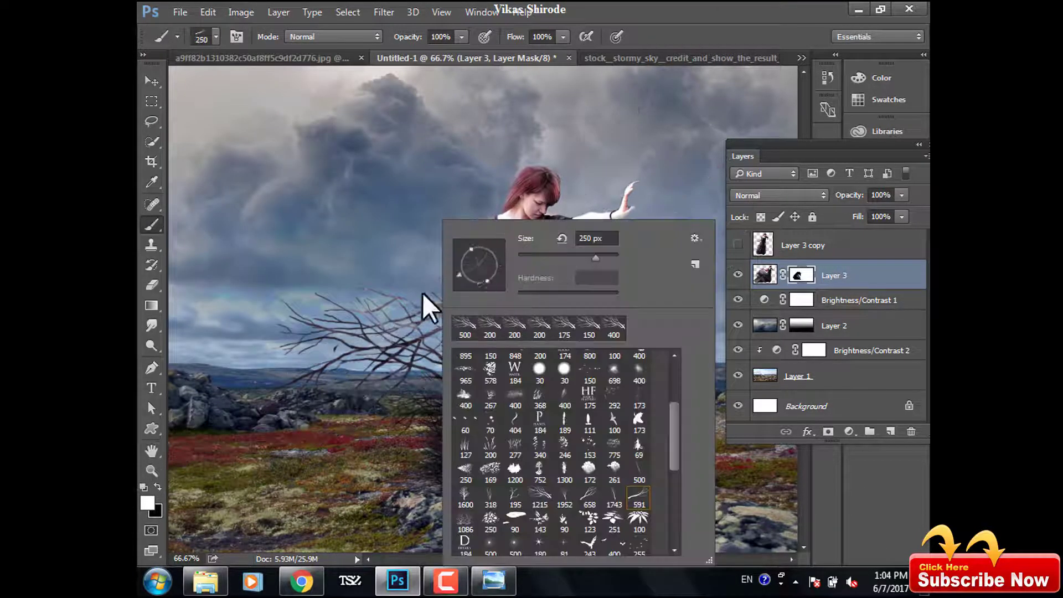
{"action": "key", "text": "Escape"}
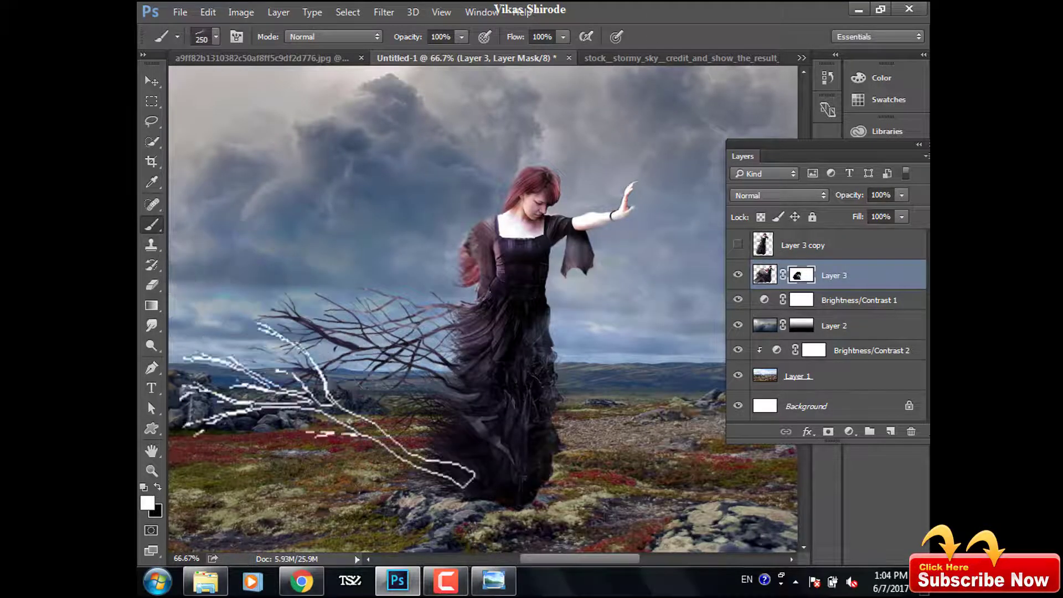
Set the branch brush to 200px with its tip rotated vertical.
{"action": "key", "text": "bracketleft"}
{"action": "right_click", "coordinate": [365, 437]}
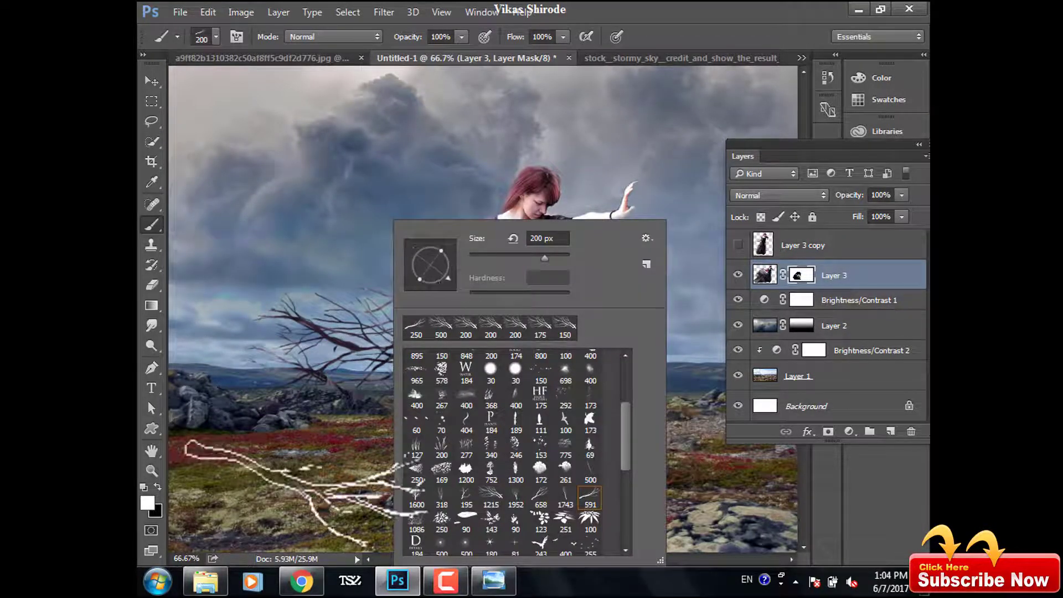
{"action": "left_click_drag", "start_coordinate": [448, 278], "coordinate": [421, 285]}
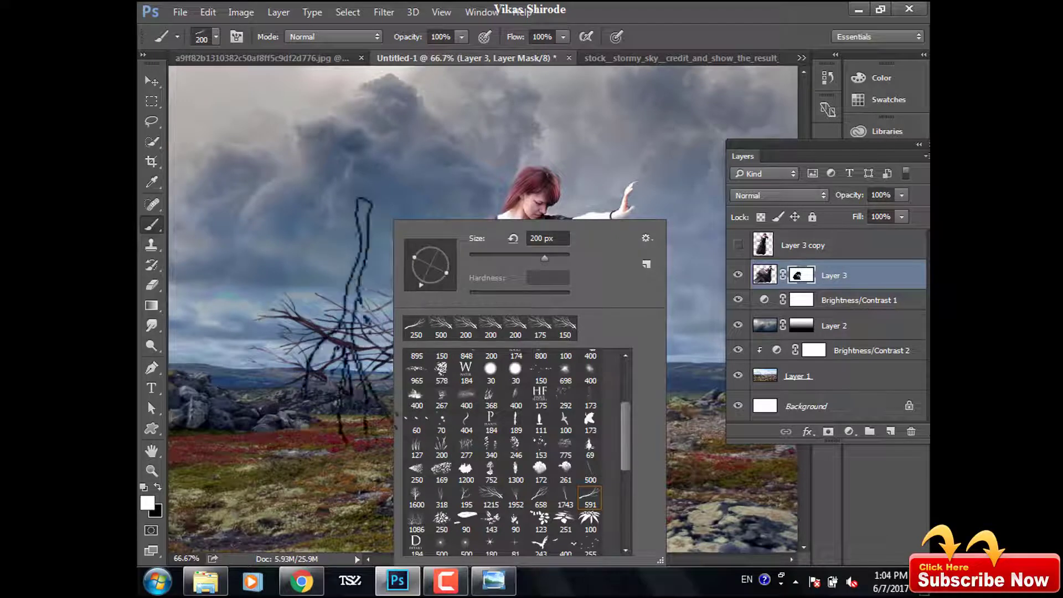
{"action": "left_click", "coordinate": [332, 366]}
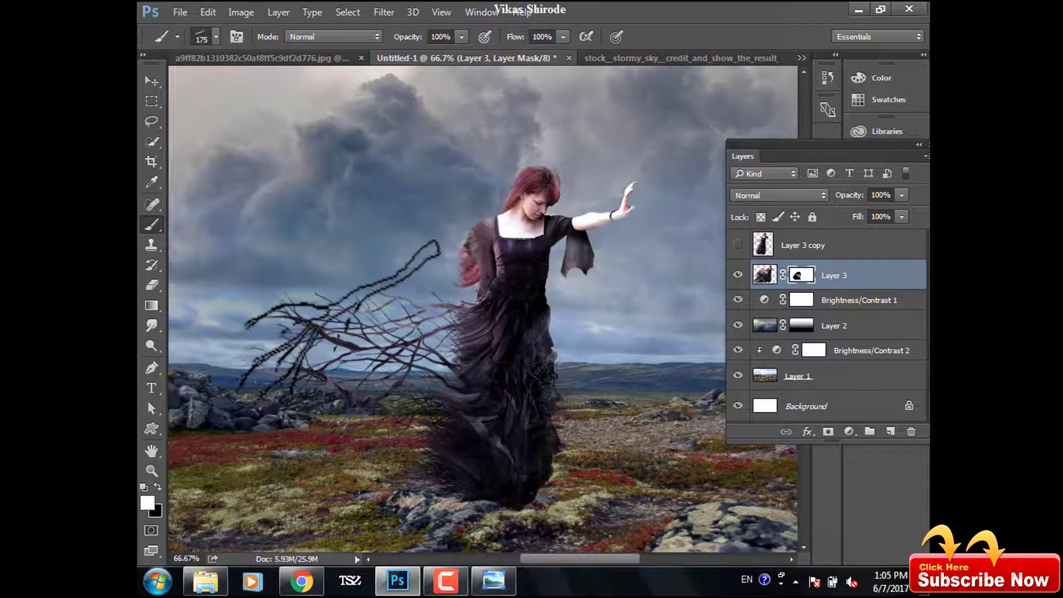
{"action": "key", "text": "ctrl+minus"}
{"action": "key", "text": "ctrl+minus"}
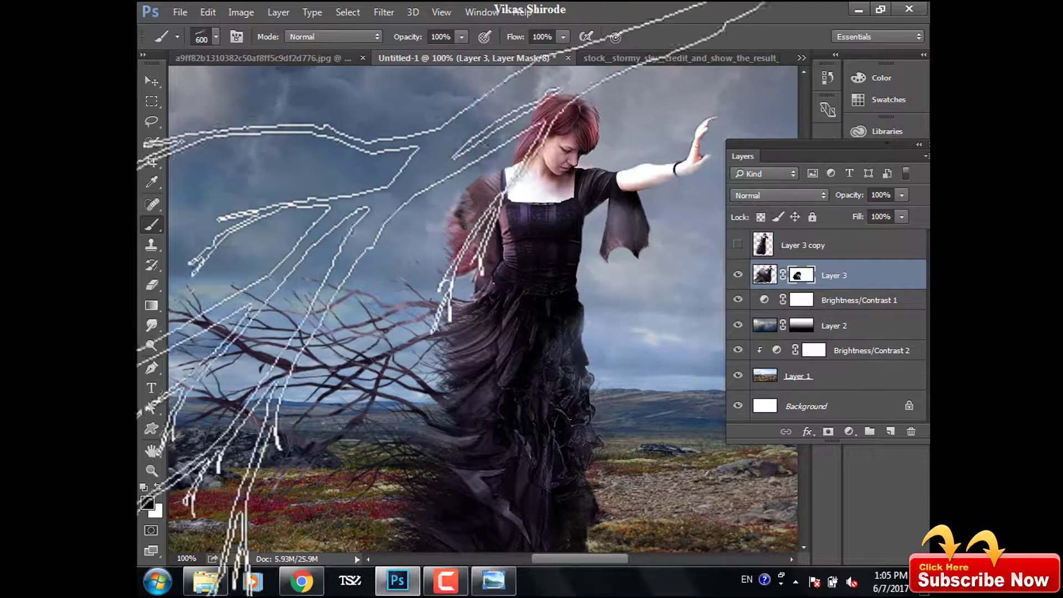
Paint more white strands into the gown's lower left with another branch brush at 200px.
{"action": "left_click", "coordinate": [216, 37]}
{"action": "double_click", "coordinate": [245, 324]}
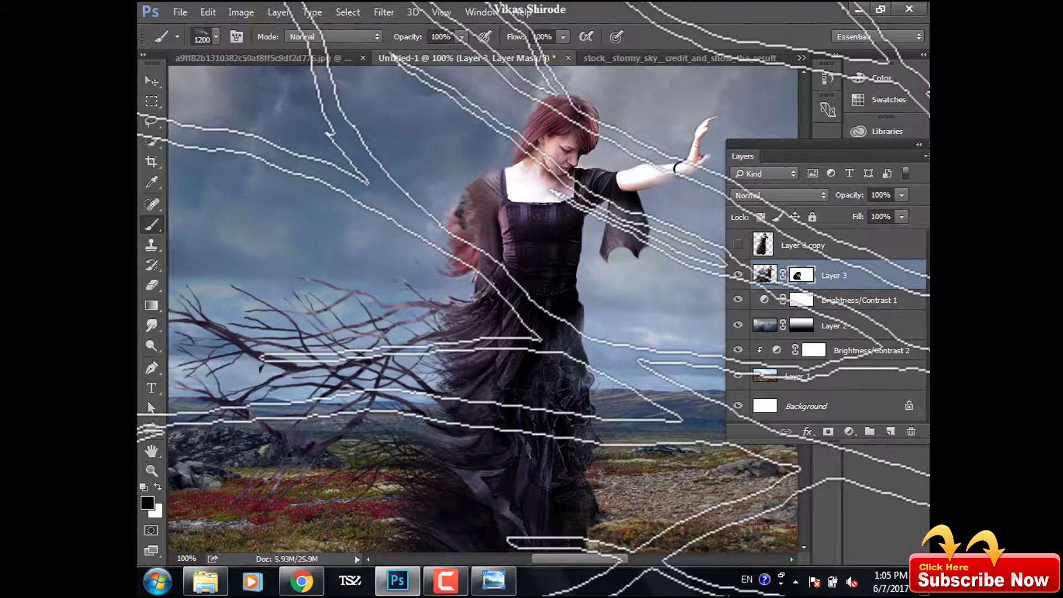
{"action": "key", "text": "bracketleft"}
{"action": "key", "text": "bracketleft"}
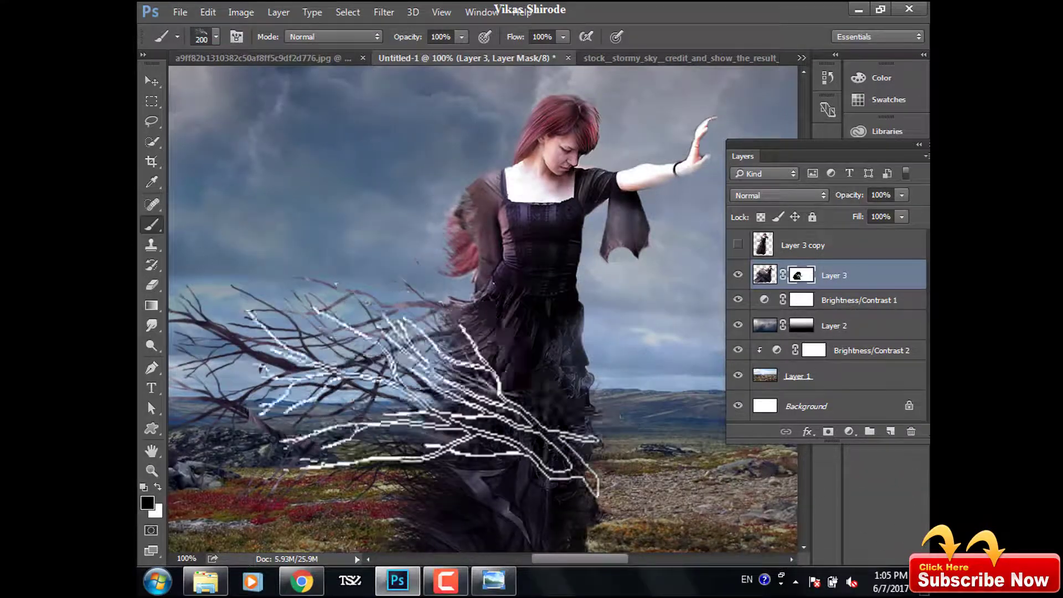
{"action": "key", "text": "bracketleft"}
{"action": "left_click", "coordinate": [157, 487]}
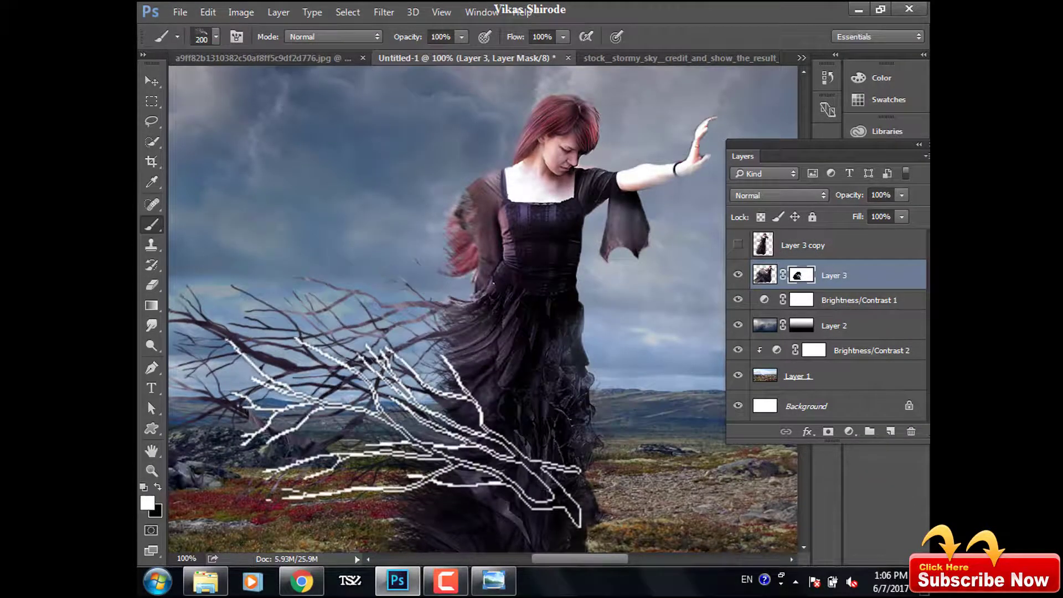
{"action": "mouse_move", "coordinate": [368, 427]}
{"action": "left_mouse_down"}
{"action": "mouse_move", "coordinate": [529, 474]}
{"action": "mouse_move", "coordinate": [405, 310]}
{"action": "mouse_move", "coordinate": [374, 291]}
{"action": "mouse_move", "coordinate": [310, 189]}
{"action": "mouse_move", "coordinate": [423, 393]}
{"action": "left_mouse_up"}
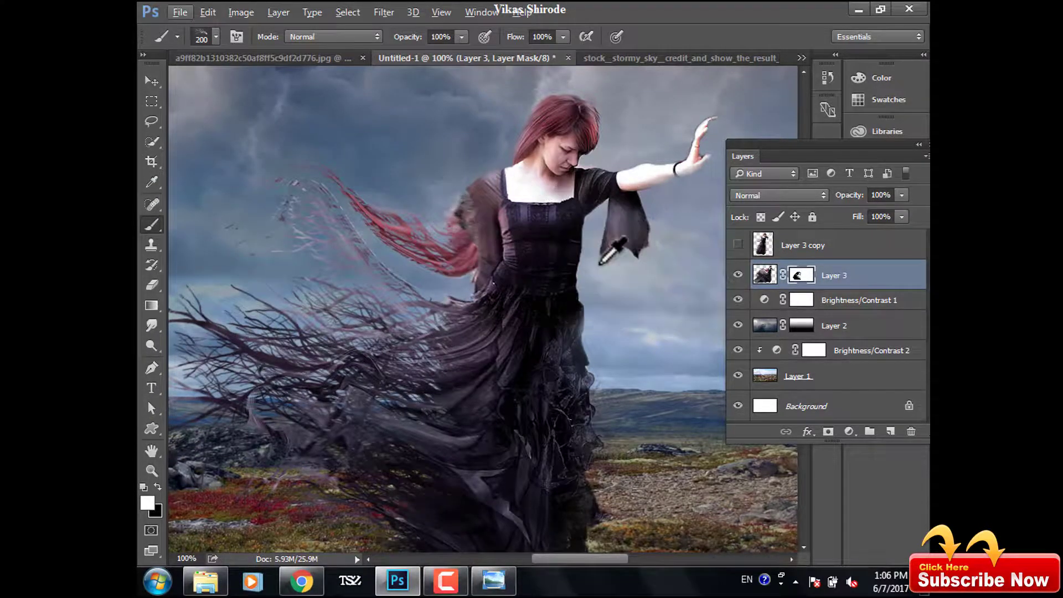
{"action": "key", "text": "ctrl+minus"}
{"action": "key", "text": "ctrl+minus"}
{"action": "key", "text": "ctrl+minus"}
Show Layer 3 copy and try Liquify warps on its dress and hair, then cancel them.
{"action": "left_click", "coordinate": [152, 81]}
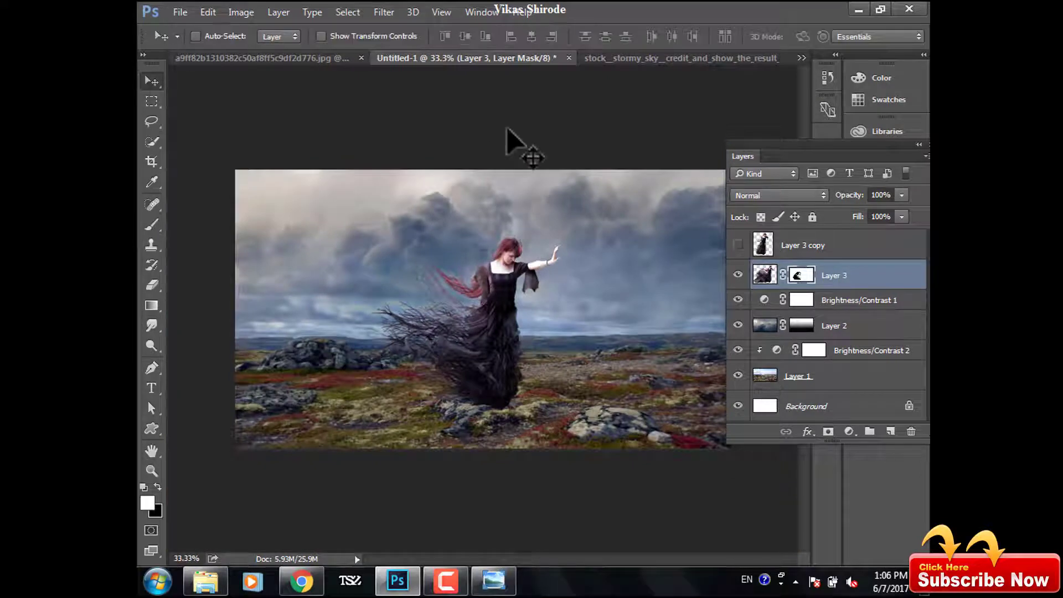
{"action": "left_click", "coordinate": [738, 275]}
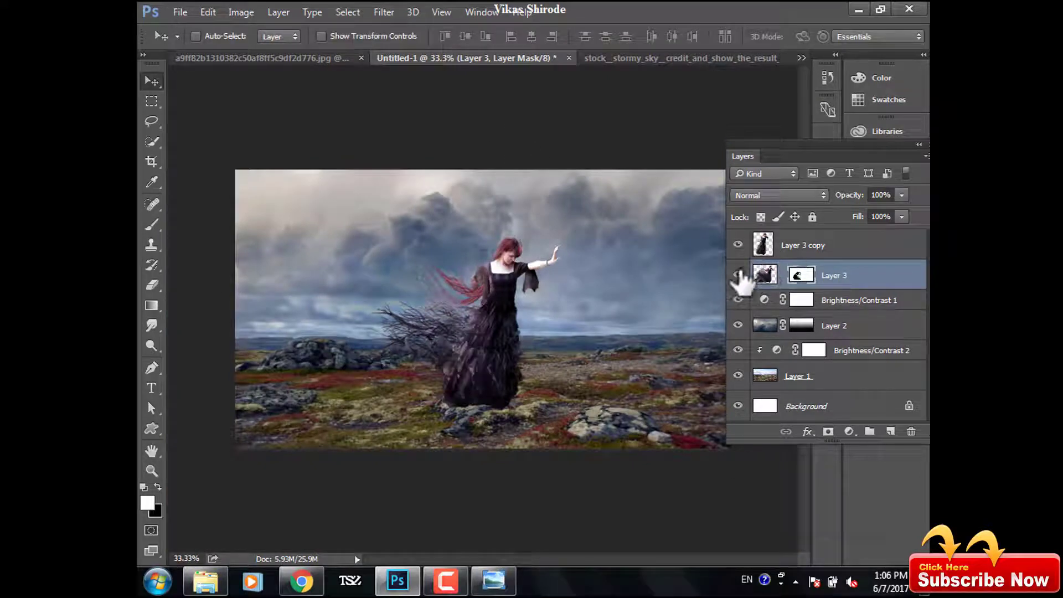
{"action": "left_click", "coordinate": [738, 244]}
{"action": "left_click", "coordinate": [803, 245]}
{"action": "left_click", "coordinate": [383, 12]}
{"action": "left_click", "coordinate": [422, 128]}
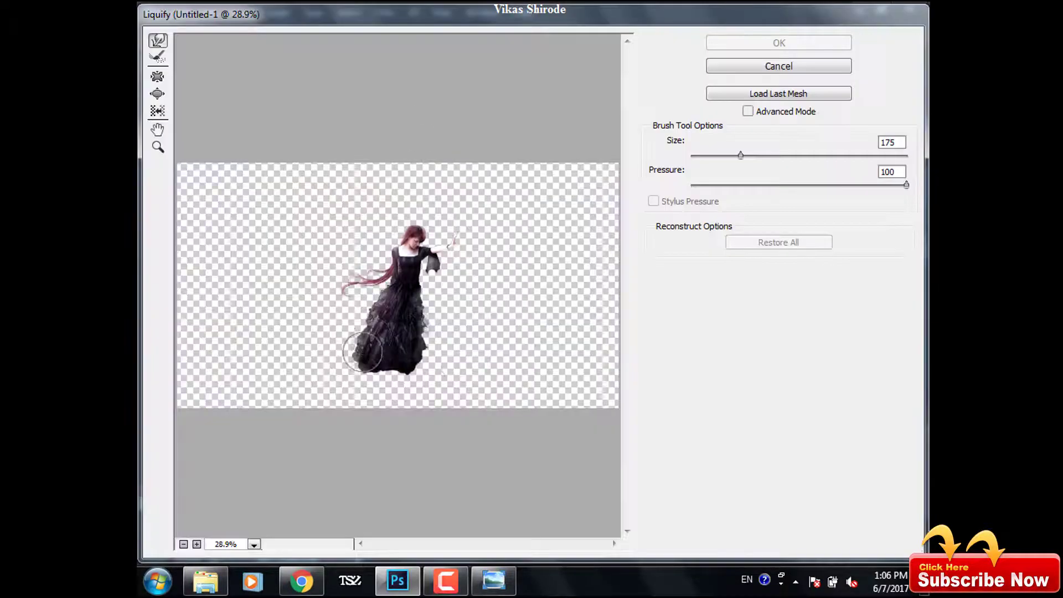
{"action": "left_click_drag", "start_coordinate": [377, 355], "coordinate": [327, 357]}
{"action": "mouse_move", "coordinate": [387, 274]}
{"action": "left_mouse_down"}
{"action": "mouse_move", "coordinate": [306, 284]}
{"action": "mouse_move", "coordinate": [308, 216]}
{"action": "left_mouse_up"}
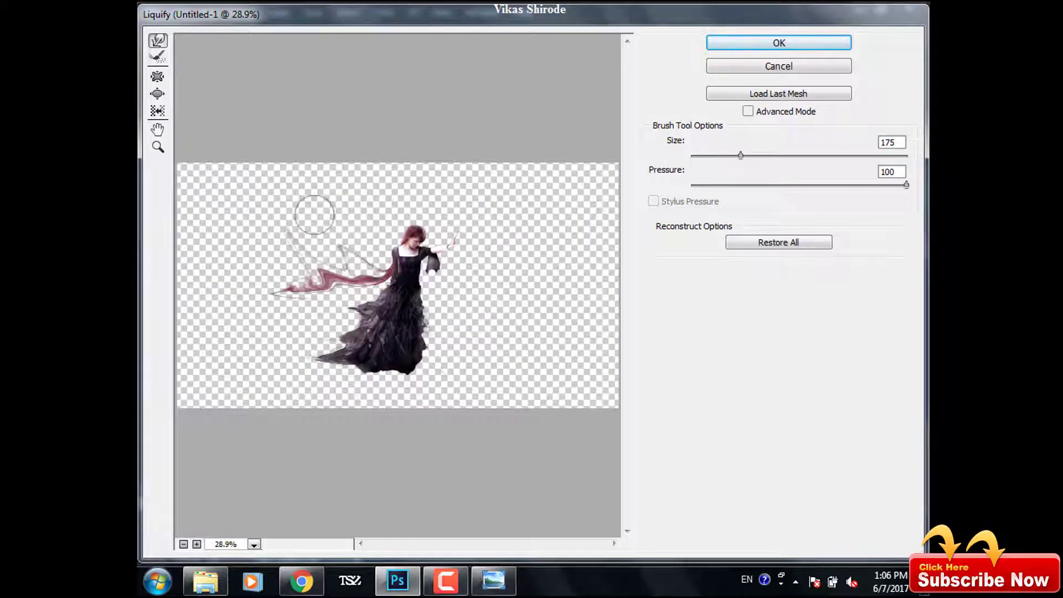
{"action": "mouse_move", "coordinate": [365, 288]}
{"action": "left_mouse_down"}
{"action": "mouse_move", "coordinate": [299, 310]}
{"action": "mouse_move", "coordinate": [288, 366]}
{"action": "mouse_move", "coordinate": [321, 254]}
{"action": "left_mouse_up"}
{"action": "left_click_drag", "start_coordinate": [333, 299], "coordinate": [250, 341]}
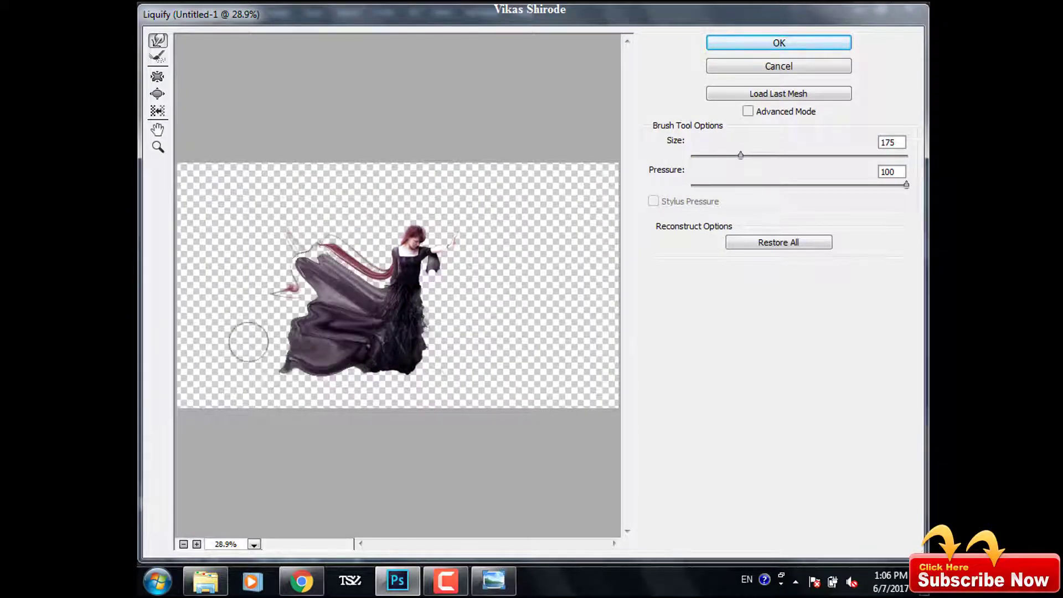
{"action": "left_click", "coordinate": [779, 65]}
Hide Layer 3 copy, show Layer 3, and target its image pixels rather than the mask.
{"action": "left_click", "coordinate": [738, 275]}
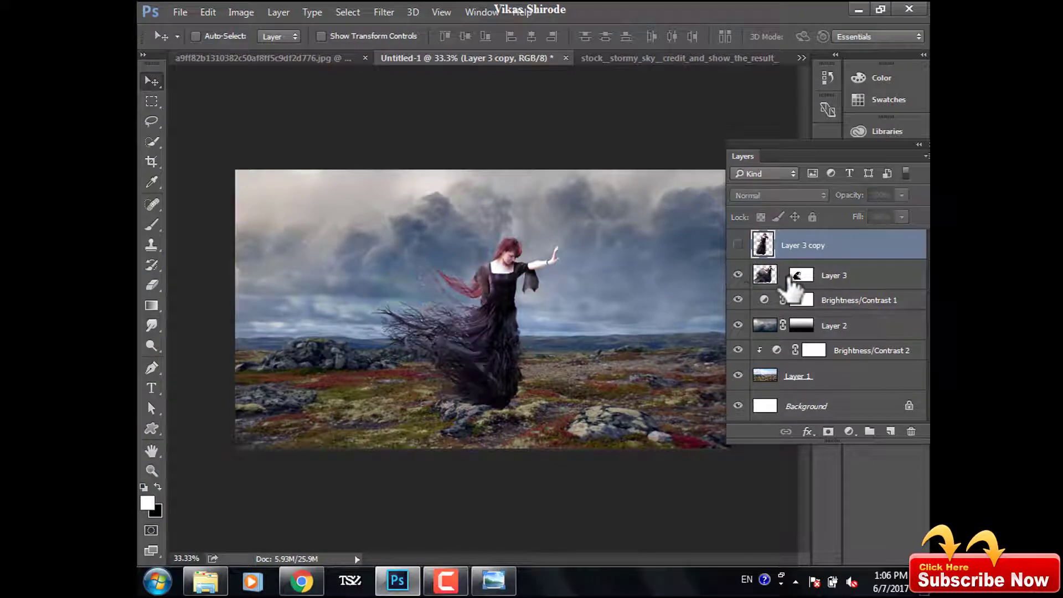
{"action": "left_click", "coordinate": [738, 244]}
{"action": "left_click", "coordinate": [793, 277]}
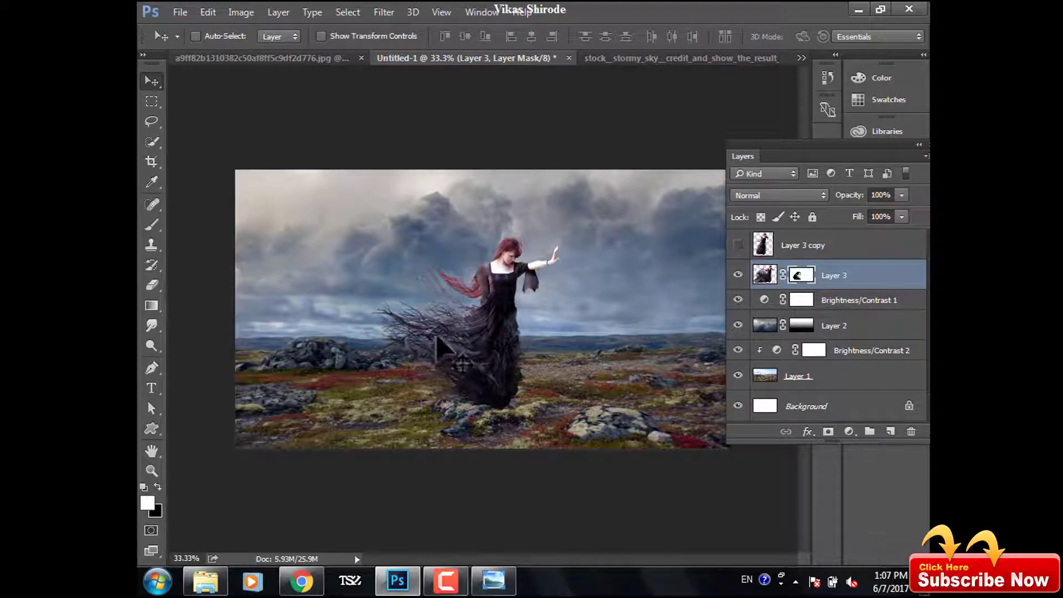
{"action": "left_click", "coordinate": [765, 274]}
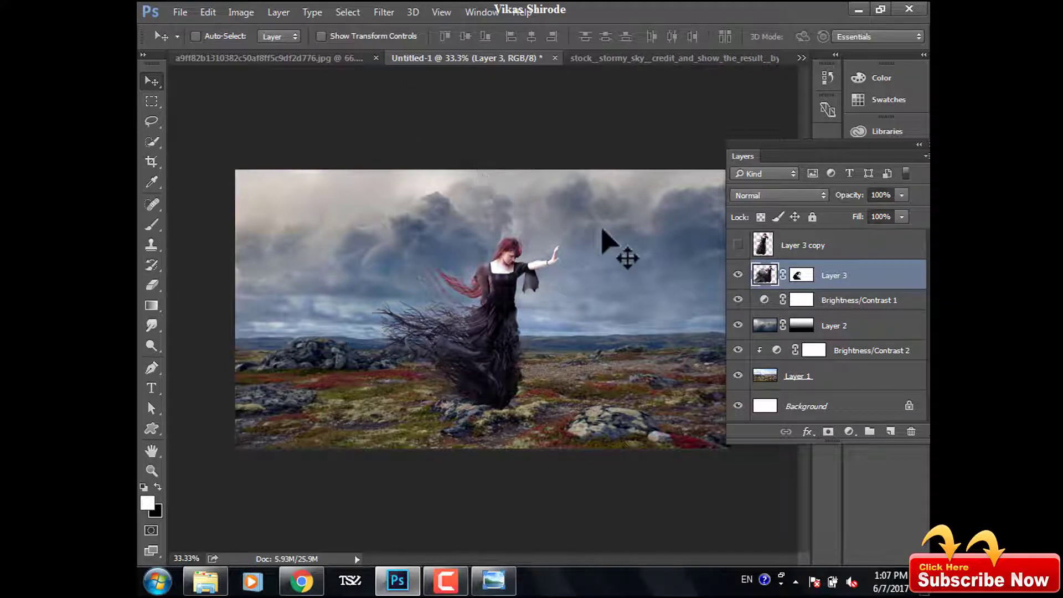
Add Layer 4 clipped to Layer 3 and fill it with 50% Gray.
{"action": "left_click", "coordinate": [890, 432]}
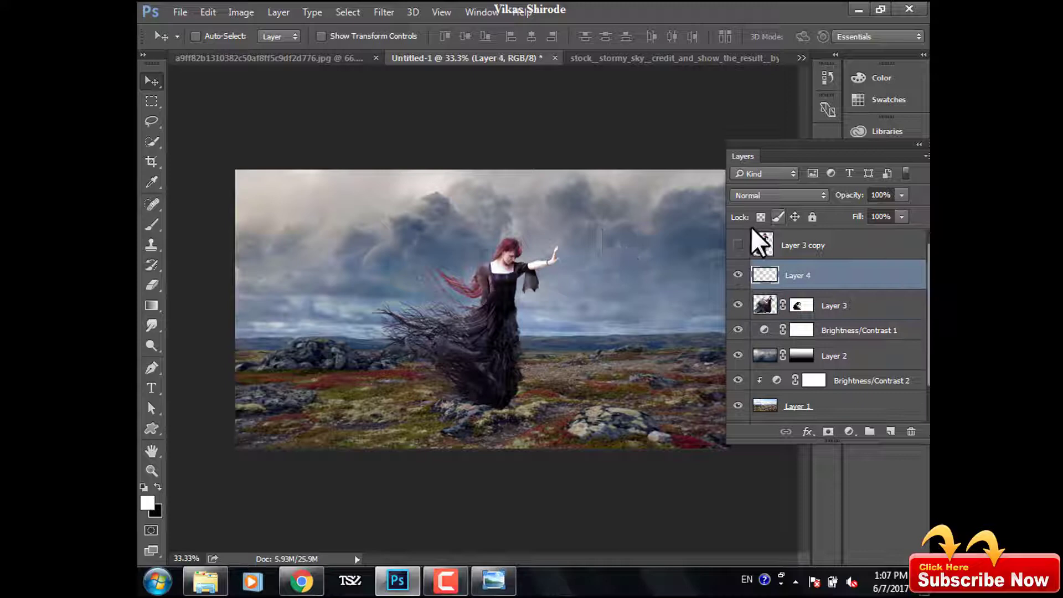
{"action": "right_click", "coordinate": [841, 276]}
{"action": "left_click", "coordinate": [602, 353]}
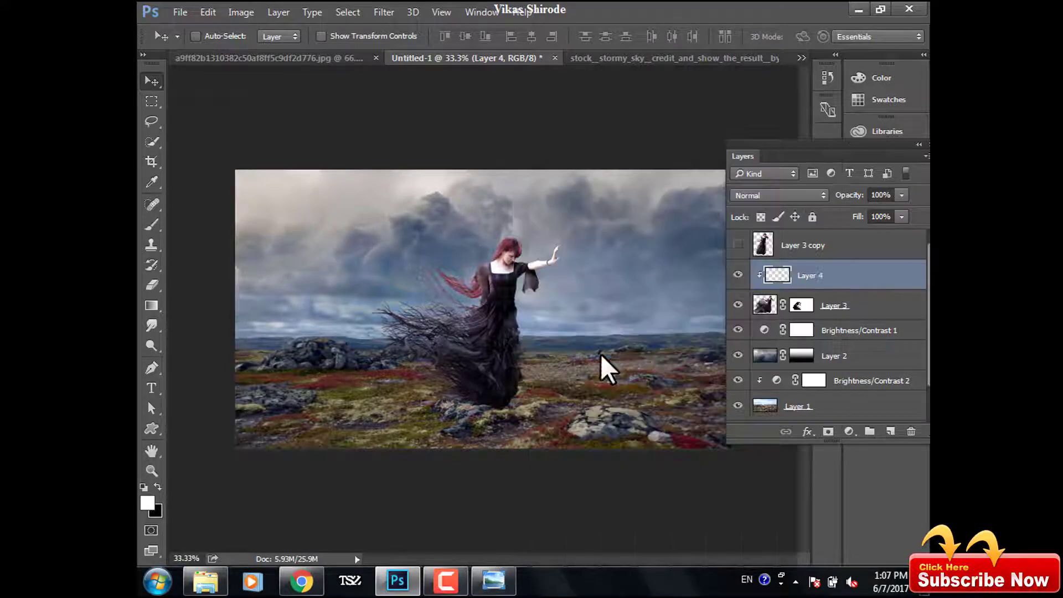
{"action": "left_click", "coordinate": [218, 9]}
{"action": "left_click", "coordinate": [288, 216]}
{"action": "left_click", "coordinate": [585, 276]}
{"action": "left_click", "coordinate": [563, 388]}
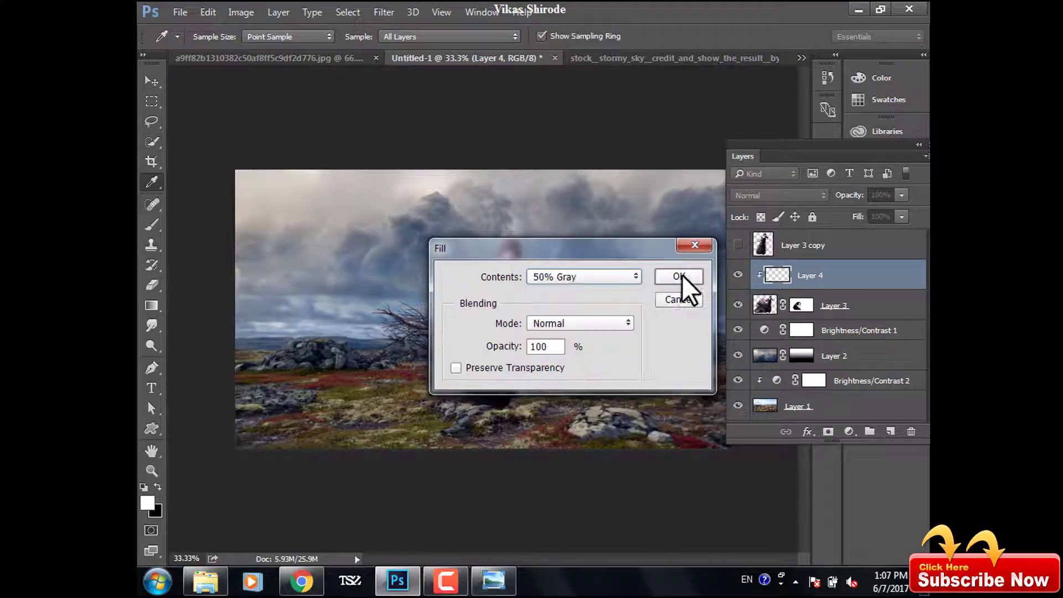
{"action": "left_click", "coordinate": [680, 277]}
Set Layer 4 to Overlay, dodge highlights on the hair and dress, and add Layer 5.
{"action": "key", "text": "v"}
{"action": "left_click", "coordinate": [806, 196]}
{"action": "left_click", "coordinate": [781, 349]}
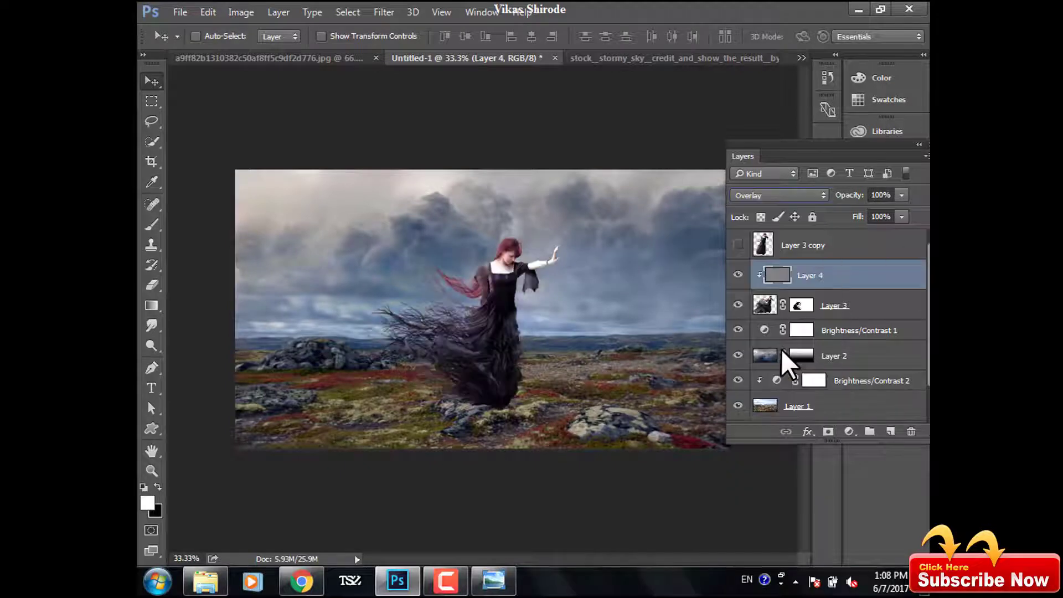
{"action": "left_click_drag", "start_coordinate": [155, 344], "coordinate": [236, 344]}
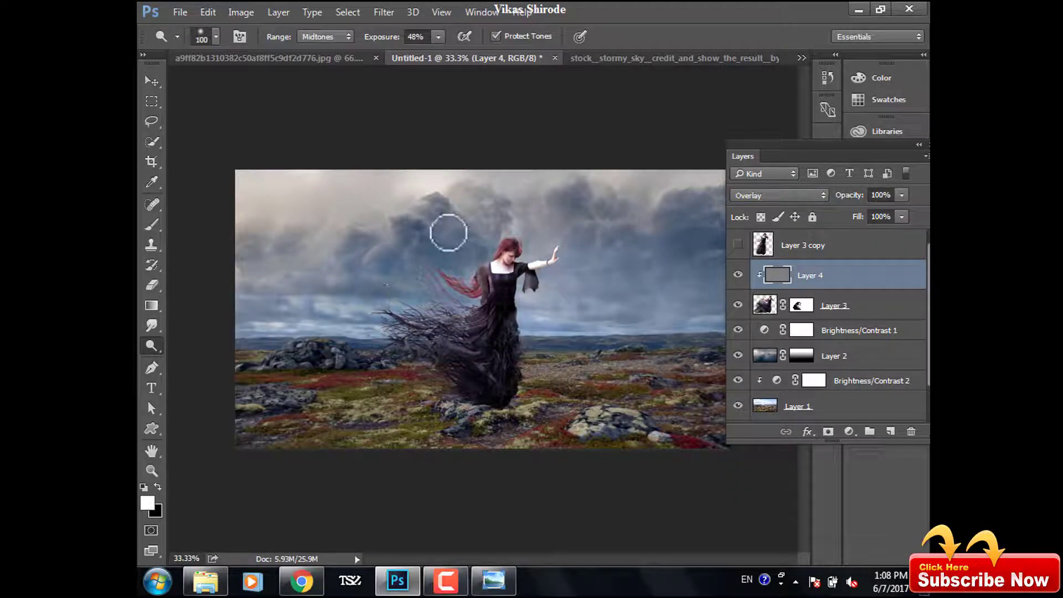
{"action": "mouse_move", "coordinate": [386, 323]}
{"action": "left_mouse_down"}
{"action": "mouse_move", "coordinate": [470, 232]}
{"action": "mouse_move", "coordinate": [492, 231]}
{"action": "mouse_move", "coordinate": [396, 276]}
{"action": "mouse_move", "coordinate": [475, 321]}
{"action": "mouse_move", "coordinate": [403, 349]}
{"action": "mouse_move", "coordinate": [503, 384]}
{"action": "mouse_move", "coordinate": [482, 257]}
{"action": "mouse_move", "coordinate": [496, 255]}
{"action": "left_mouse_up"}
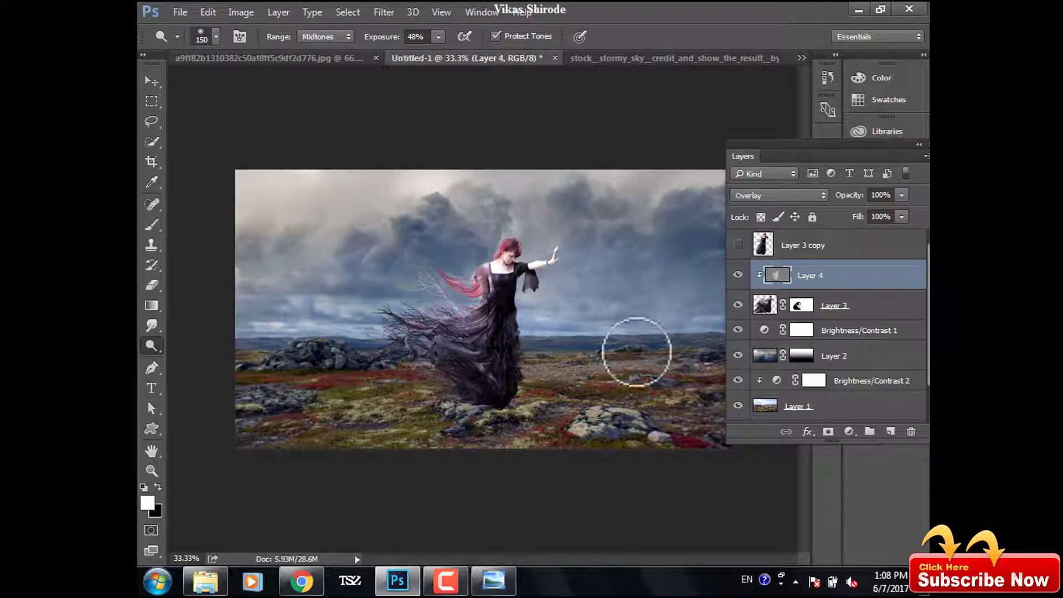
{"action": "left_click", "coordinate": [891, 432]}
{"action": "right_click", "coordinate": [825, 277]}
Clip Layer 5, fill it with 50% Gray and set it to Overlay.
{"action": "left_click", "coordinate": [560, 352]}
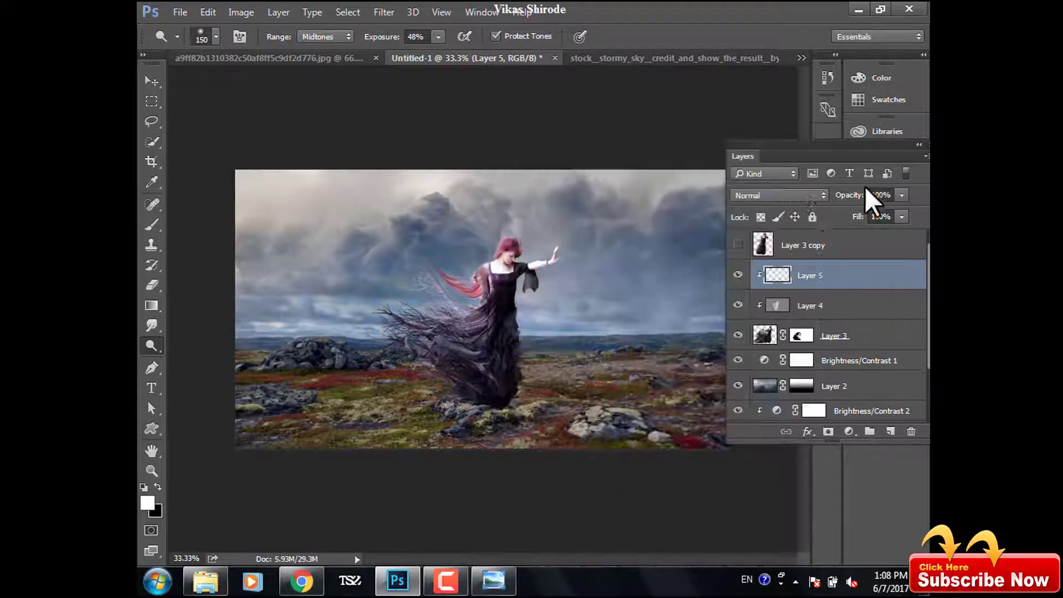
{"action": "left_click", "coordinate": [208, 12]}
{"action": "left_click", "coordinate": [248, 215]}
{"action": "left_click", "coordinate": [672, 276]}
{"action": "left_click", "coordinate": [779, 195]}
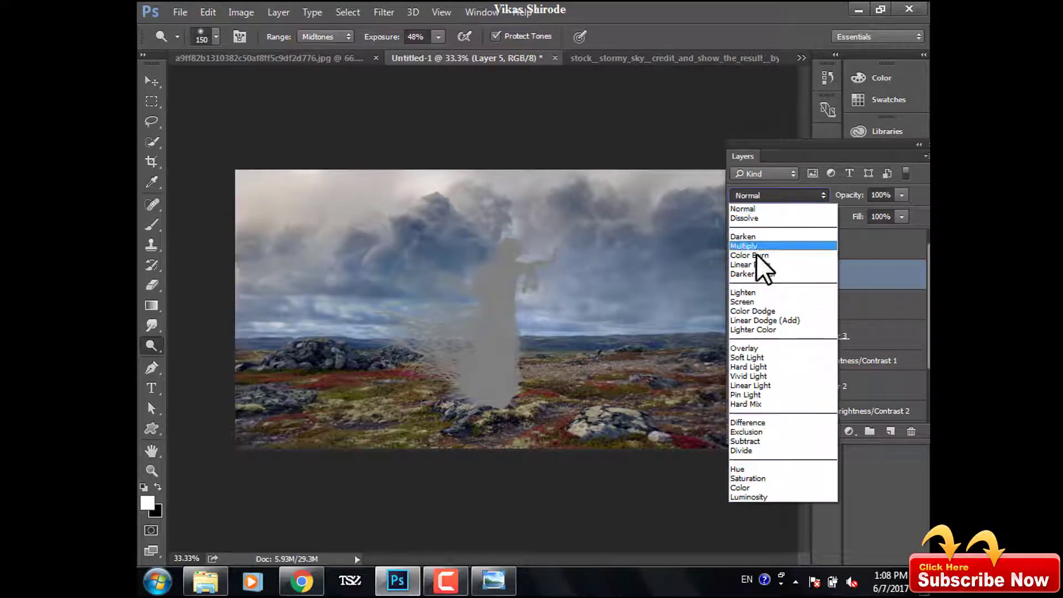
{"action": "left_click", "coordinate": [748, 287]}
Burn the shadows on the woman's dress with a smaller Burn brush.
{"action": "right_click", "coordinate": [147, 349]}
{"action": "left_click", "coordinate": [199, 361]}
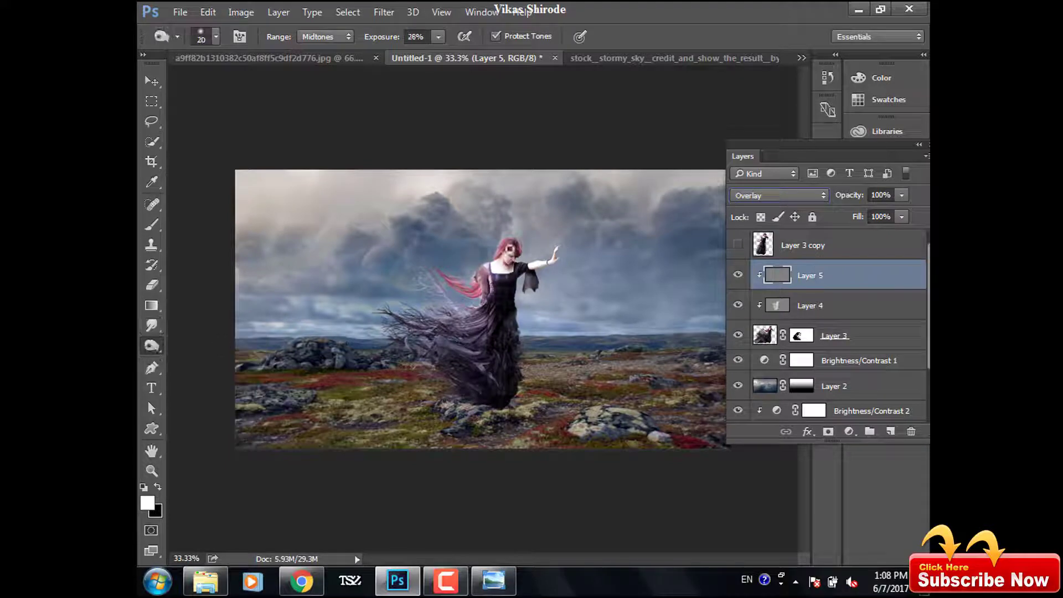
{"action": "key", "text": "bracketleft"}
{"action": "mouse_move", "coordinate": [514, 263]}
{"action": "left_mouse_down"}
{"action": "mouse_move", "coordinate": [526, 396]}
{"action": "mouse_move", "coordinate": [543, 249]}
{"action": "mouse_move", "coordinate": [519, 404]}
{"action": "left_mouse_up"}
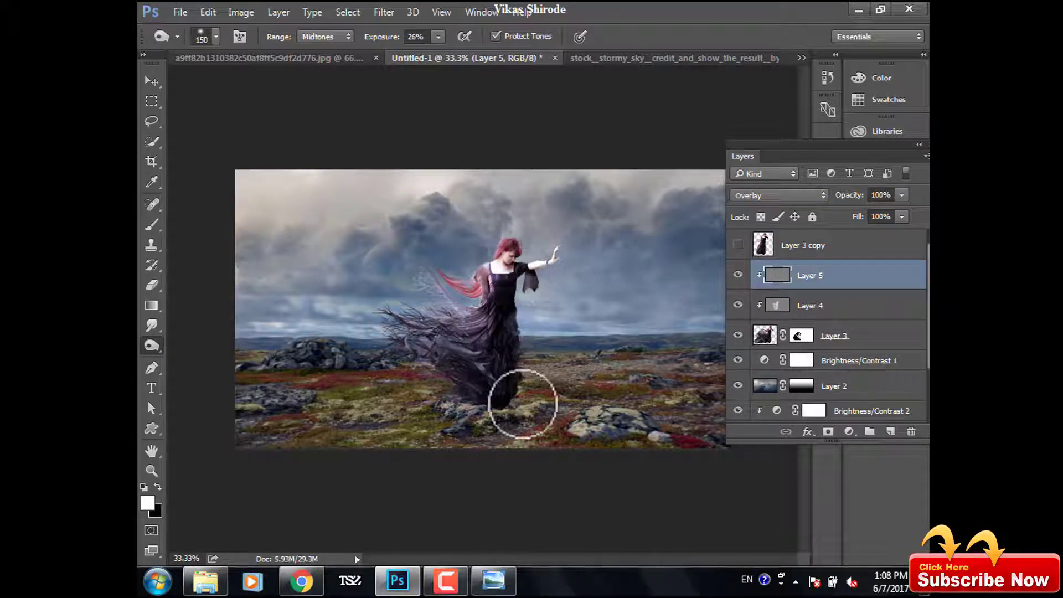
Compare Layer 5 on and off, then delete Layers 4 and 5.
{"action": "left_click", "coordinate": [738, 275]}
{"action": "left_click", "coordinate": [738, 276]}
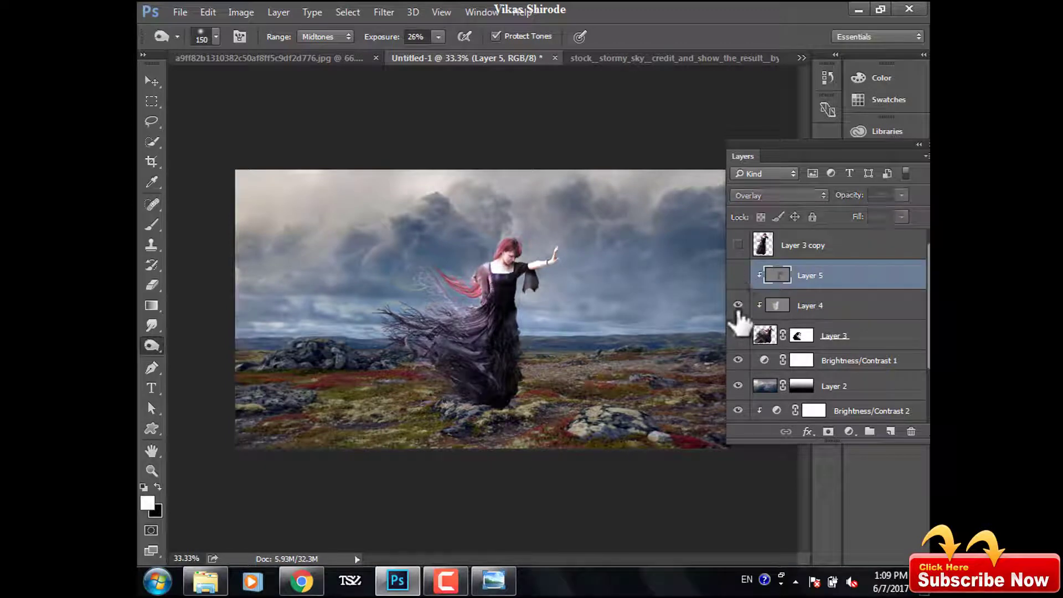
{"action": "left_click", "coordinate": [842, 306]}
{"action": "key", "text": "Delete"}
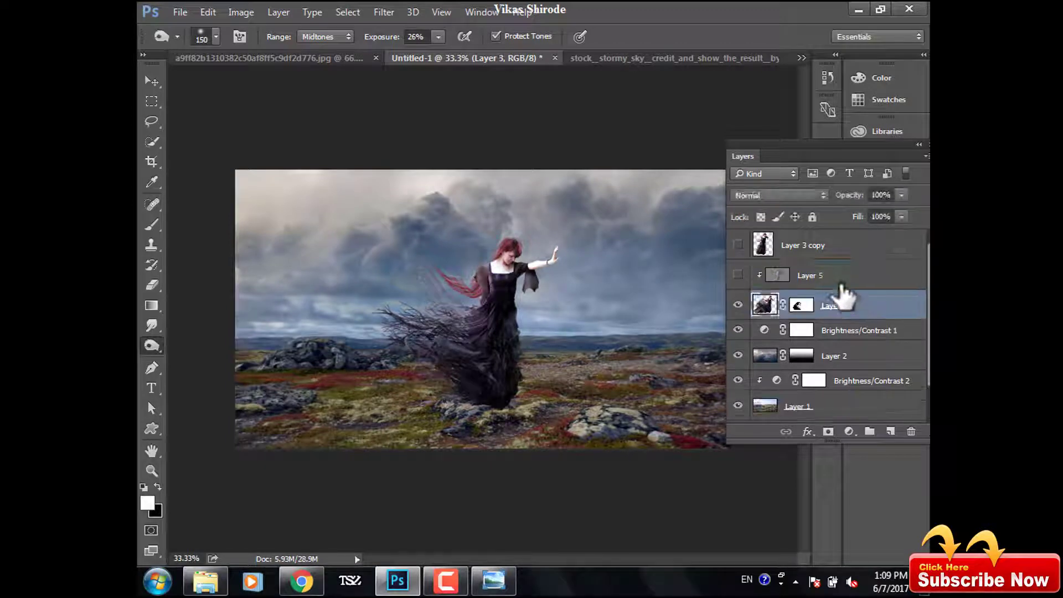
{"action": "key", "text": "Delete"}
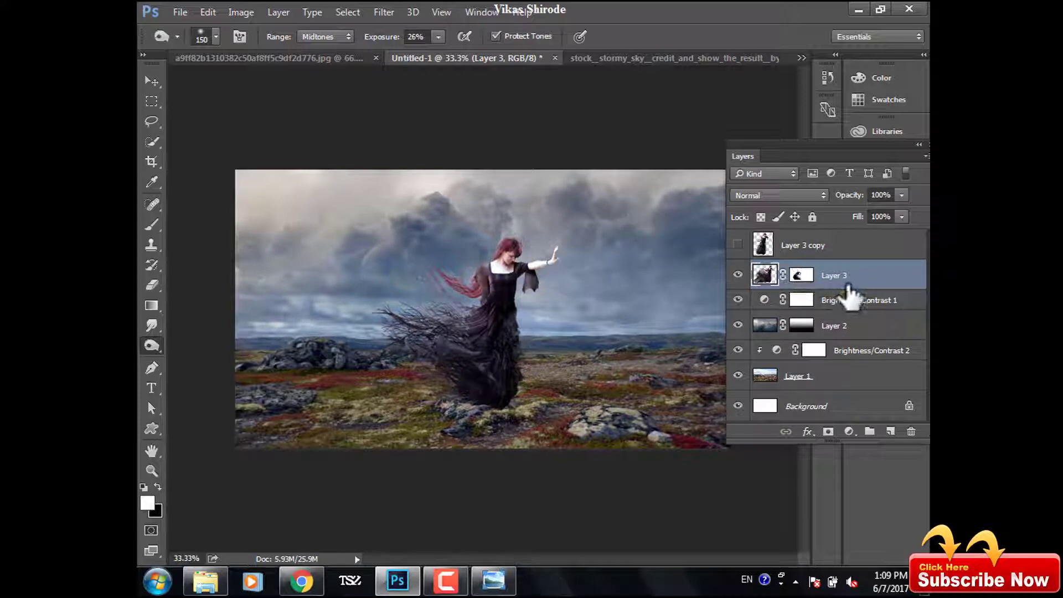
{"action": "left_click", "coordinate": [850, 437]}
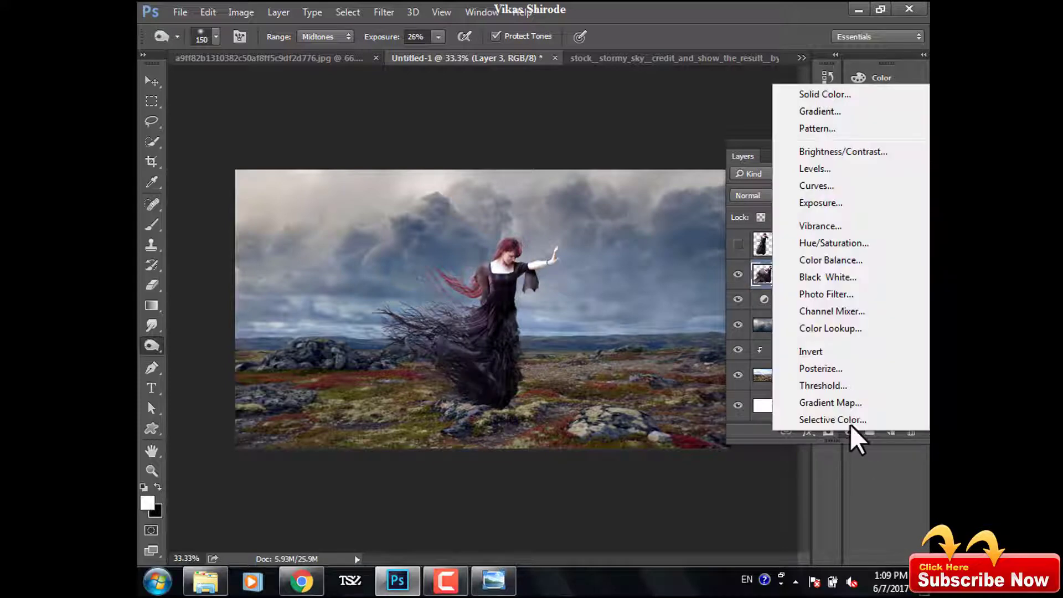
{"action": "left_click", "coordinate": [836, 151]}
{"action": "mouse_move", "coordinate": [569, 266]}
{"action": "left_mouse_down"}
{"action": "mouse_move", "coordinate": [520, 180]}
{"action": "mouse_move", "coordinate": [666, 260]}
{"action": "left_mouse_up"}
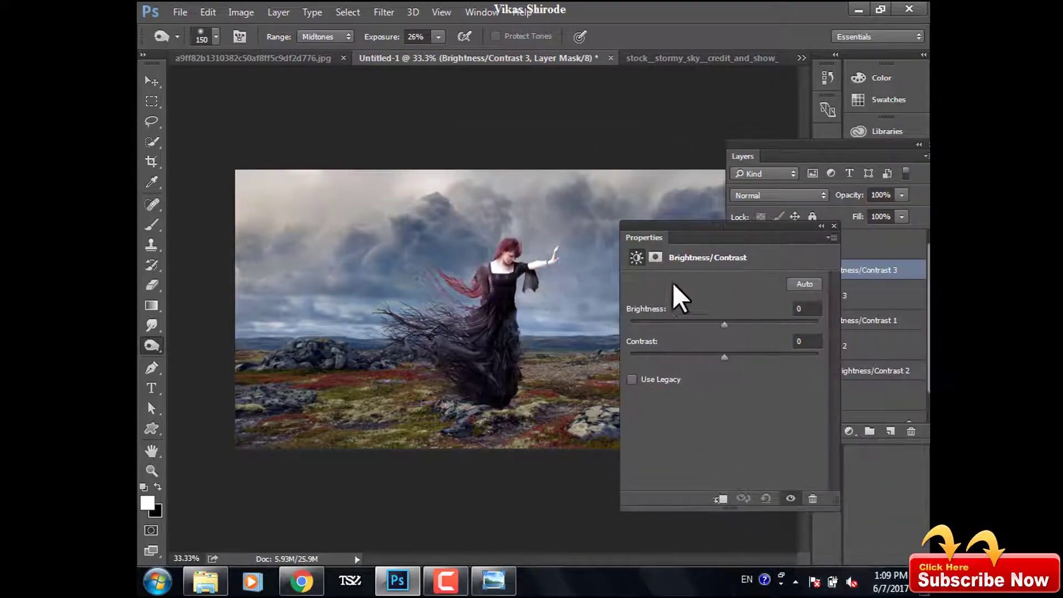
{"action": "mouse_move", "coordinate": [726, 327]}
{"action": "left_mouse_down"}
{"action": "mouse_move", "coordinate": [773, 340]}
{"action": "mouse_move", "coordinate": [729, 327]}
{"action": "left_mouse_up"}
{"action": "mouse_move", "coordinate": [640, 220]}
{"action": "left_mouse_down"}
{"action": "mouse_move", "coordinate": [540, 102]}
{"action": "mouse_move", "coordinate": [649, 216]}
{"action": "left_mouse_up"}
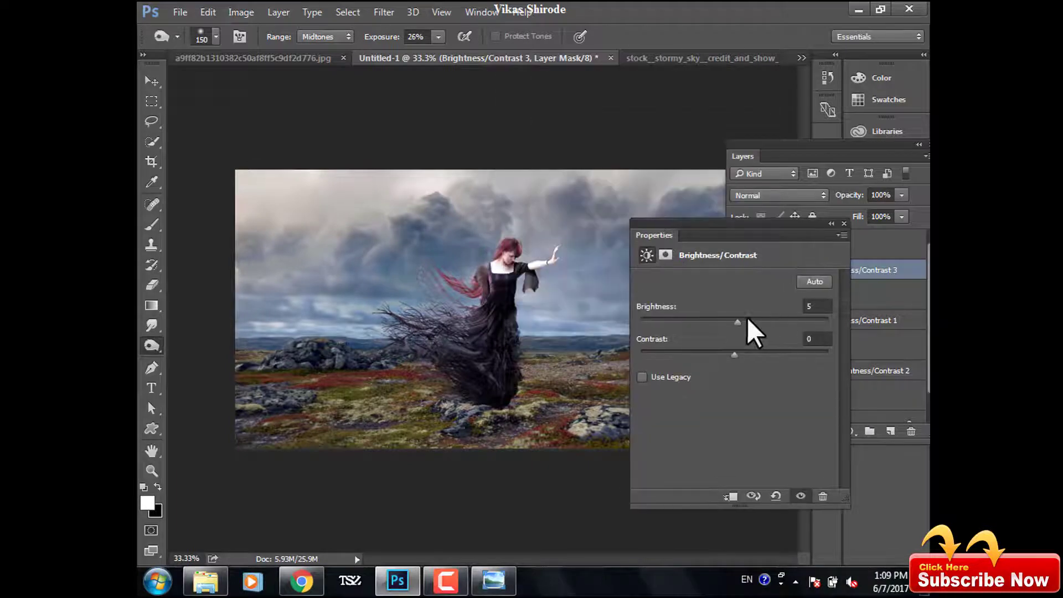
{"action": "mouse_move", "coordinate": [742, 322]}
{"action": "left_mouse_down"}
{"action": "mouse_move", "coordinate": [839, 327]}
{"action": "mouse_move", "coordinate": [760, 325]}
{"action": "mouse_move", "coordinate": [766, 334]}
{"action": "mouse_move", "coordinate": [733, 321]}
{"action": "mouse_move", "coordinate": [757, 329]}
{"action": "left_mouse_up"}
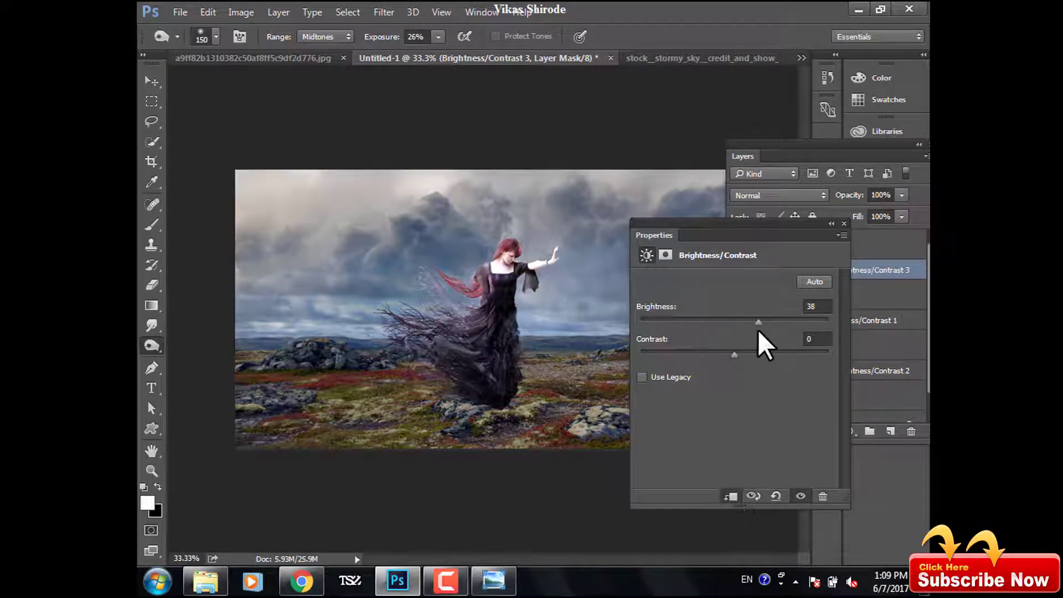
{"action": "left_click_drag", "start_coordinate": [425, 200], "coordinate": [753, 240]}
{"action": "mouse_move", "coordinate": [835, 322]}
{"action": "left_mouse_down"}
{"action": "mouse_move", "coordinate": [789, 330]}
{"action": "mouse_move", "coordinate": [882, 336]}
{"action": "mouse_move", "coordinate": [764, 332]}
{"action": "left_mouse_up"}
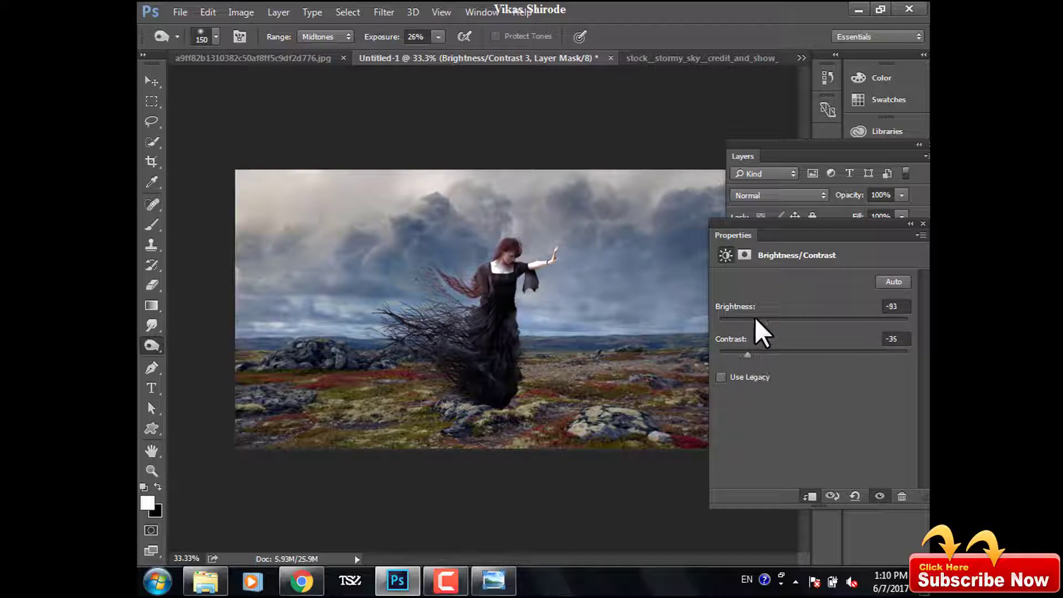
{"action": "left_click_drag", "start_coordinate": [737, 235], "coordinate": [549, 235]}
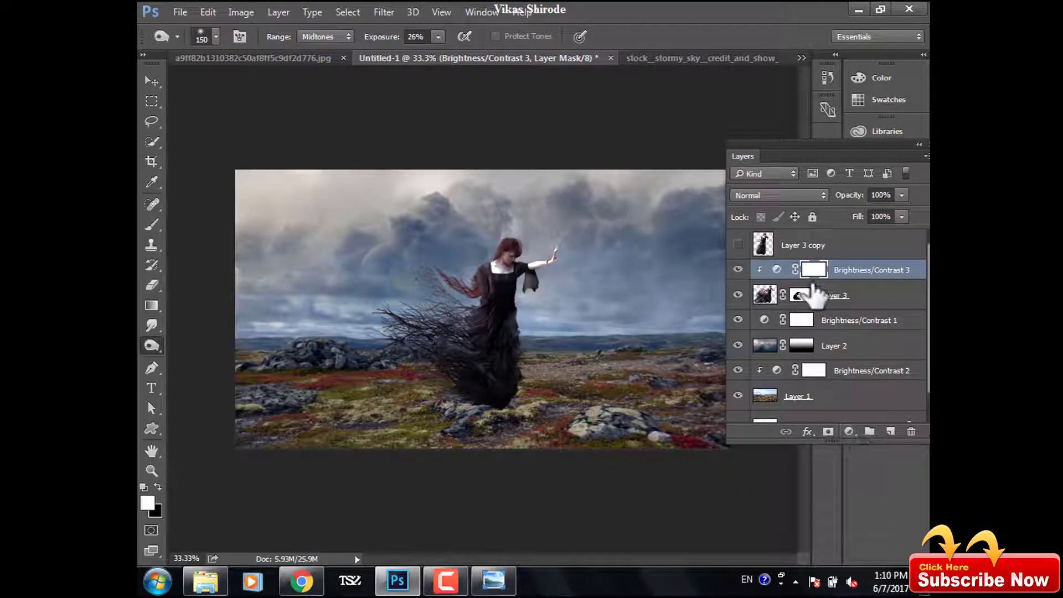
{"action": "key", "text": "b"}
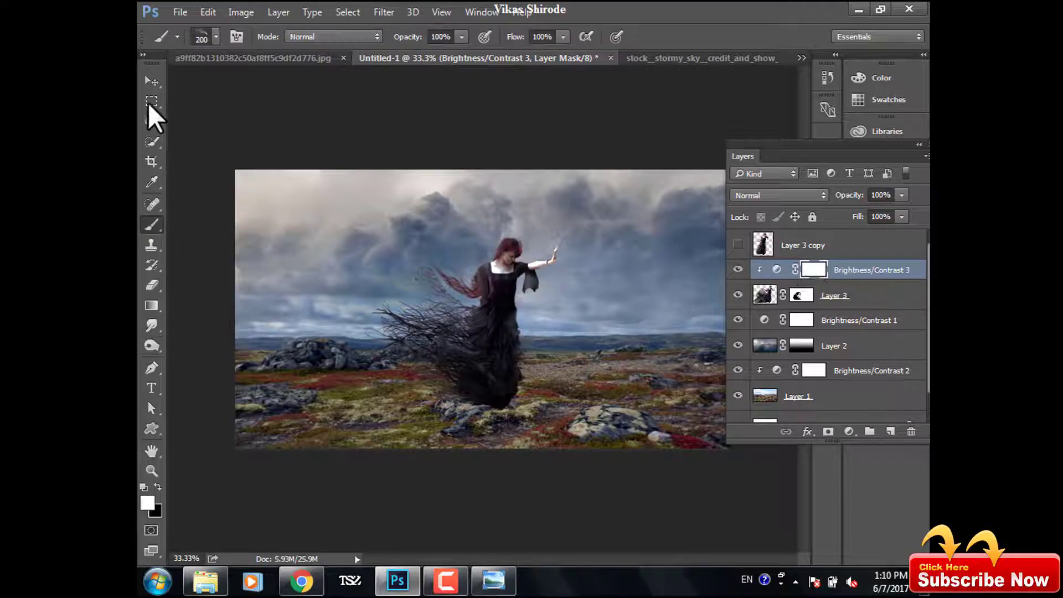
{"action": "left_click", "coordinate": [216, 36]}
{"action": "left_click", "coordinate": [169, 154]}
{"action": "key", "text": "Return"}
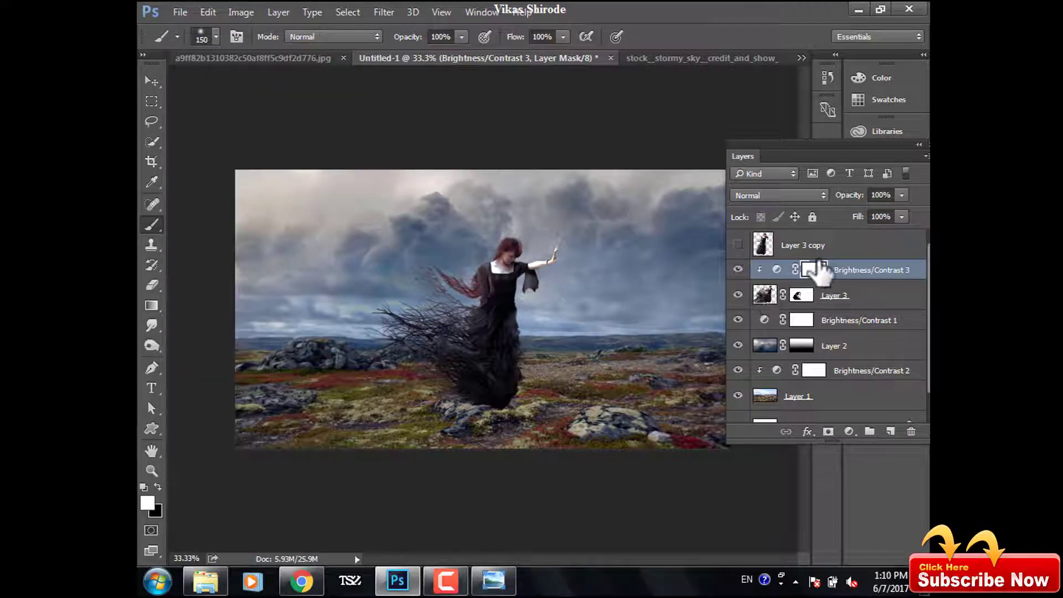
{"action": "left_click", "coordinate": [143, 488]}
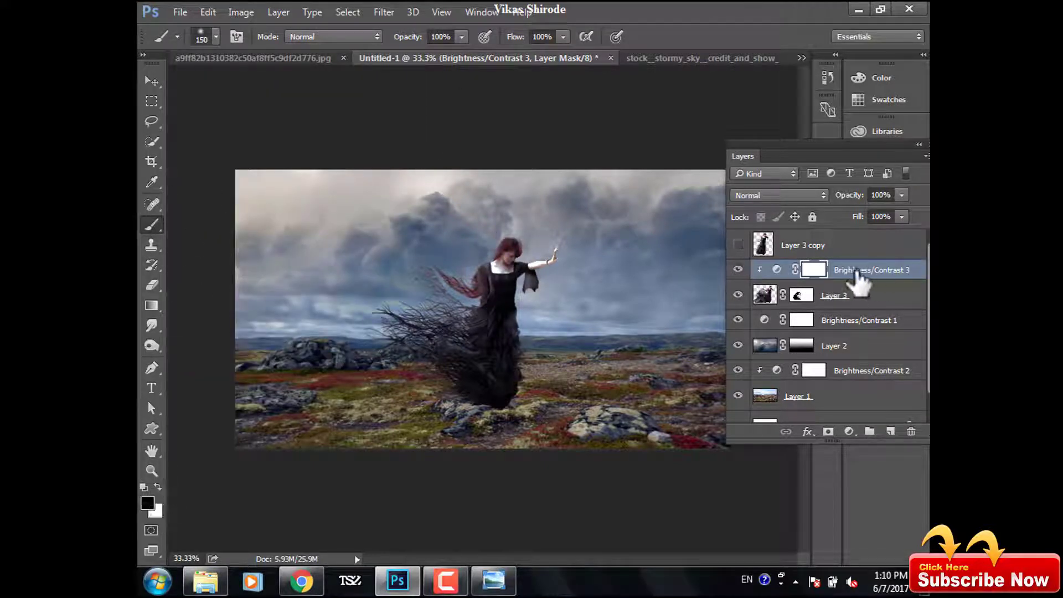
{"action": "mouse_move", "coordinate": [397, 264]}
{"action": "left_mouse_down"}
{"action": "mouse_move", "coordinate": [440, 287]}
{"action": "mouse_move", "coordinate": [447, 268]}
{"action": "mouse_move", "coordinate": [466, 346]}
{"action": "mouse_move", "coordinate": [483, 256]}
{"action": "mouse_move", "coordinate": [474, 373]}
{"action": "mouse_move", "coordinate": [477, 318]}
{"action": "left_mouse_up"}
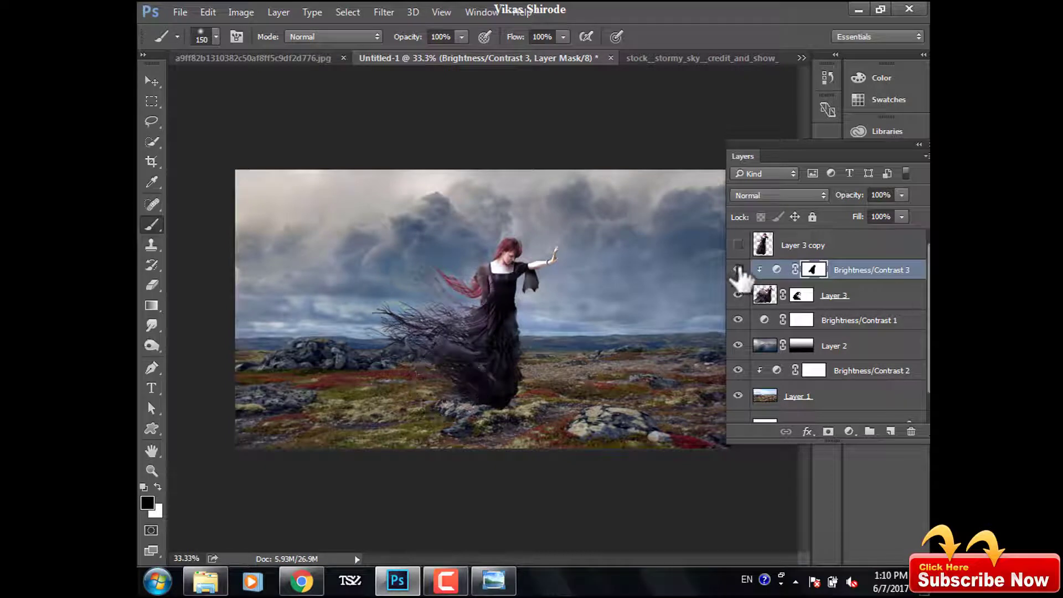
{"action": "left_click_drag", "start_coordinate": [869, 270], "coordinate": [911, 431]}
Add a clipped Brightness/Contrast adjustment at Brightness 115 and Contrast 42.
{"action": "left_click", "coordinate": [849, 431]}
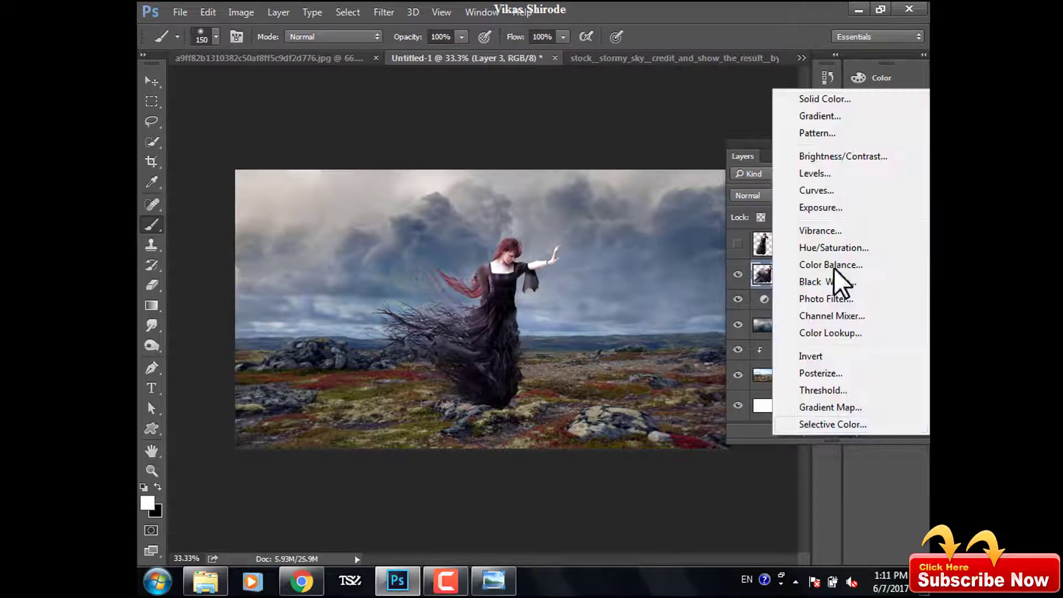
{"action": "left_click", "coordinate": [843, 156]}
{"action": "left_click_drag", "start_coordinate": [563, 233], "coordinate": [737, 247]}
{"action": "left_click_drag", "start_coordinate": [800, 332], "coordinate": [872, 333]}
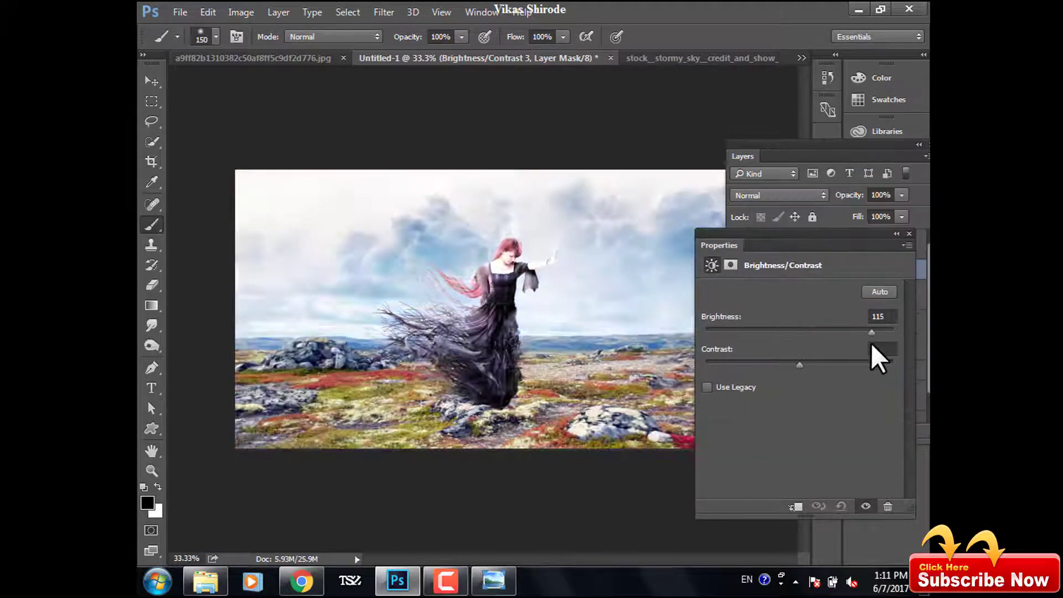
{"action": "left_click", "coordinate": [796, 506]}
{"action": "left_click_drag", "start_coordinate": [800, 365], "coordinate": [839, 364]}
Paint the brightening off the lower dress, then delete the adjustment layer.
{"action": "left_click", "coordinate": [910, 233]}
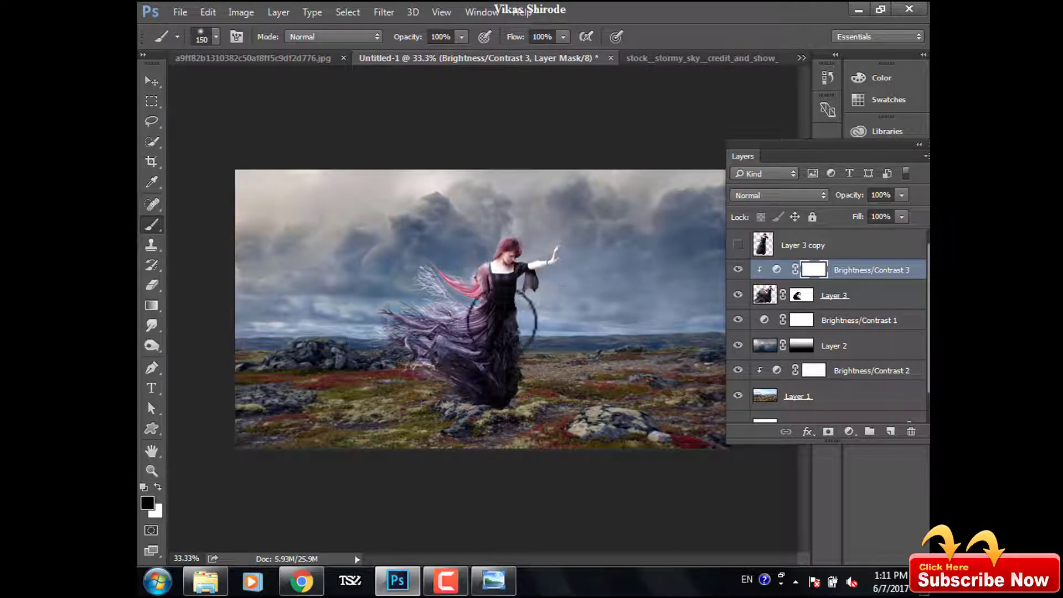
{"action": "left_click_drag", "start_coordinate": [413, 275], "coordinate": [472, 355]}
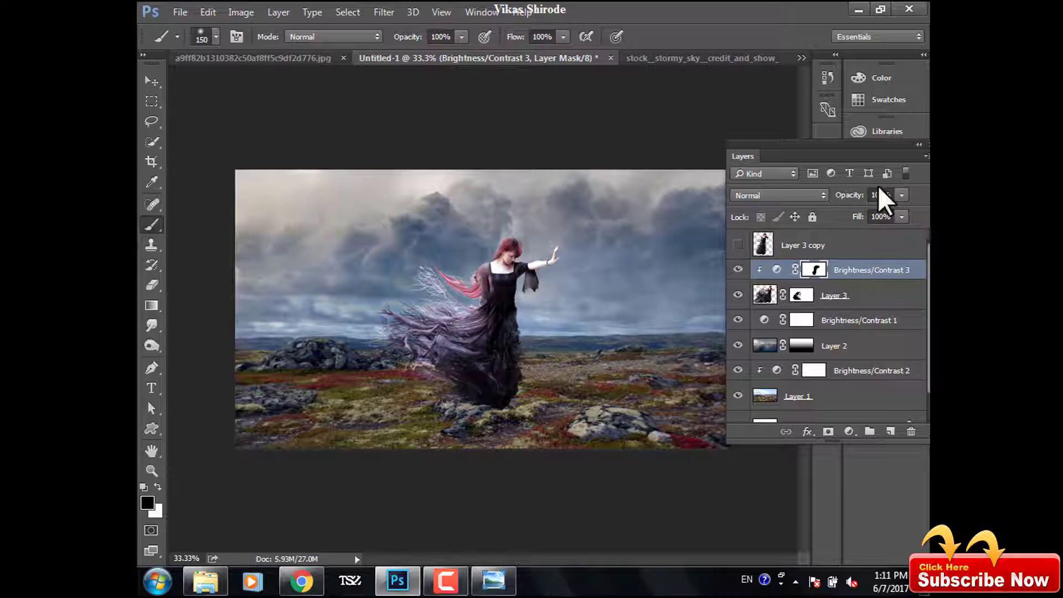
{"action": "left_click_drag", "start_coordinate": [864, 269], "coordinate": [912, 431]}
Darken the woman with a clipped Brightness/Contrast (-76/-27), masking back her hair and dress.
{"action": "key", "text": "x"}
{"action": "left_click", "coordinate": [849, 432]}
{"action": "left_click", "coordinate": [835, 146]}
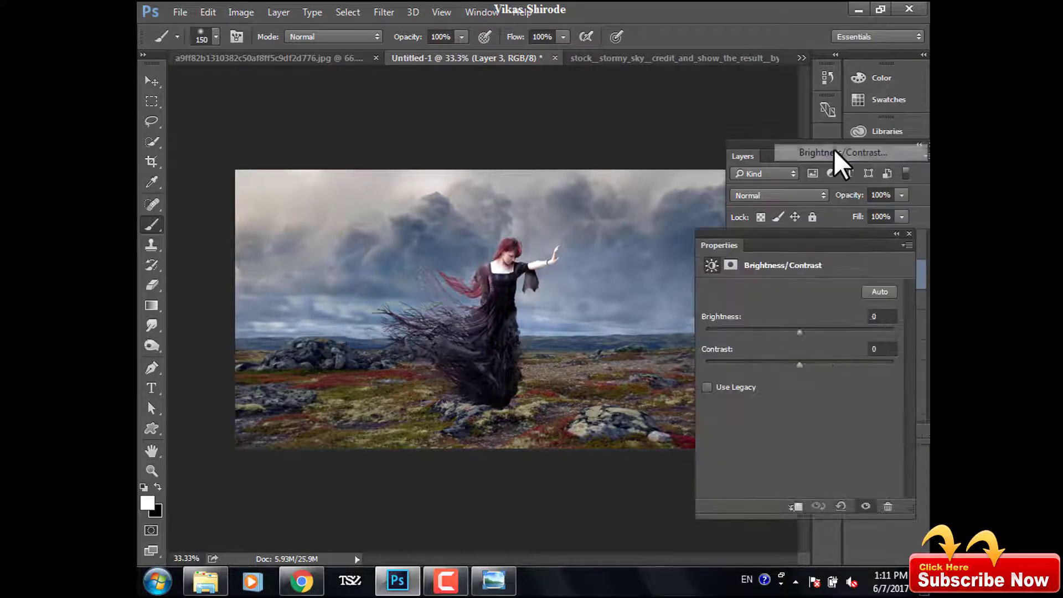
{"action": "mouse_move", "coordinate": [800, 333]}
{"action": "left_mouse_down"}
{"action": "mouse_move", "coordinate": [752, 332]}
{"action": "mouse_move", "coordinate": [737, 366]}
{"action": "left_mouse_up"}
{"action": "left_click", "coordinate": [796, 507]}
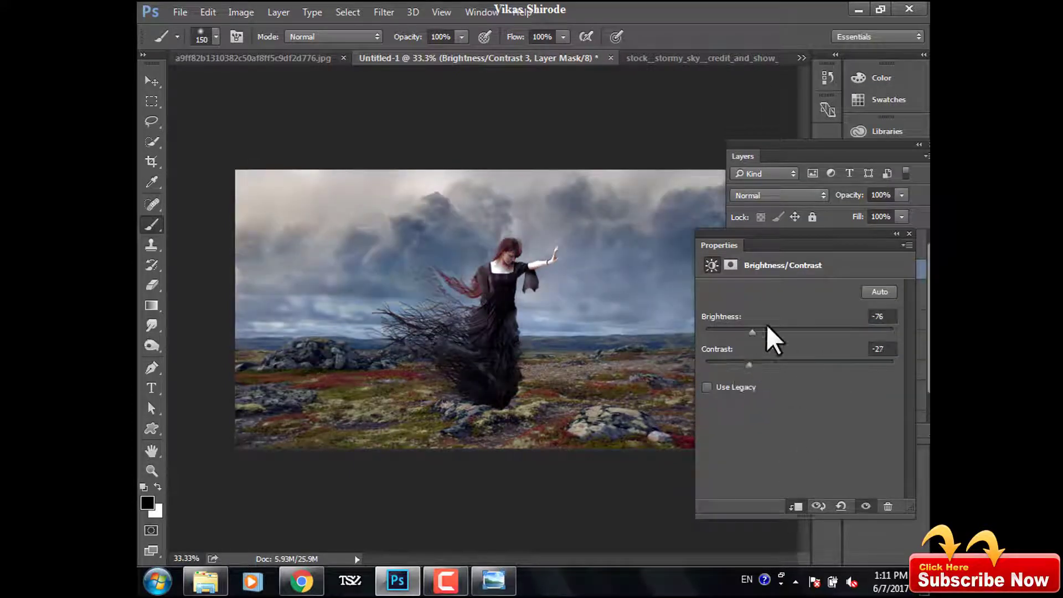
{"action": "left_click", "coordinate": [897, 234]}
{"action": "mouse_move", "coordinate": [382, 323]}
{"action": "left_mouse_down"}
{"action": "mouse_move", "coordinate": [451, 308]}
{"action": "mouse_move", "coordinate": [470, 333]}
{"action": "mouse_move", "coordinate": [475, 237]}
{"action": "mouse_move", "coordinate": [471, 332]}
{"action": "mouse_move", "coordinate": [481, 249]}
{"action": "mouse_move", "coordinate": [553, 209]}
{"action": "left_mouse_up"}
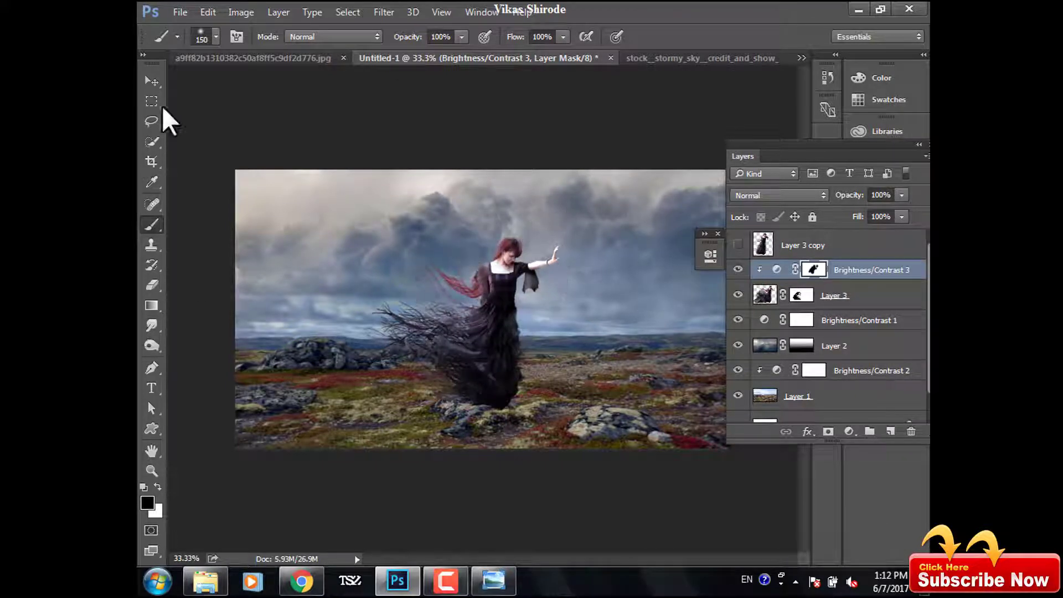
Set Brightness/Contrast 2 to -123 brightness and 65 contrast, comparing it on and off.
{"action": "left_click", "coordinate": [151, 81]}
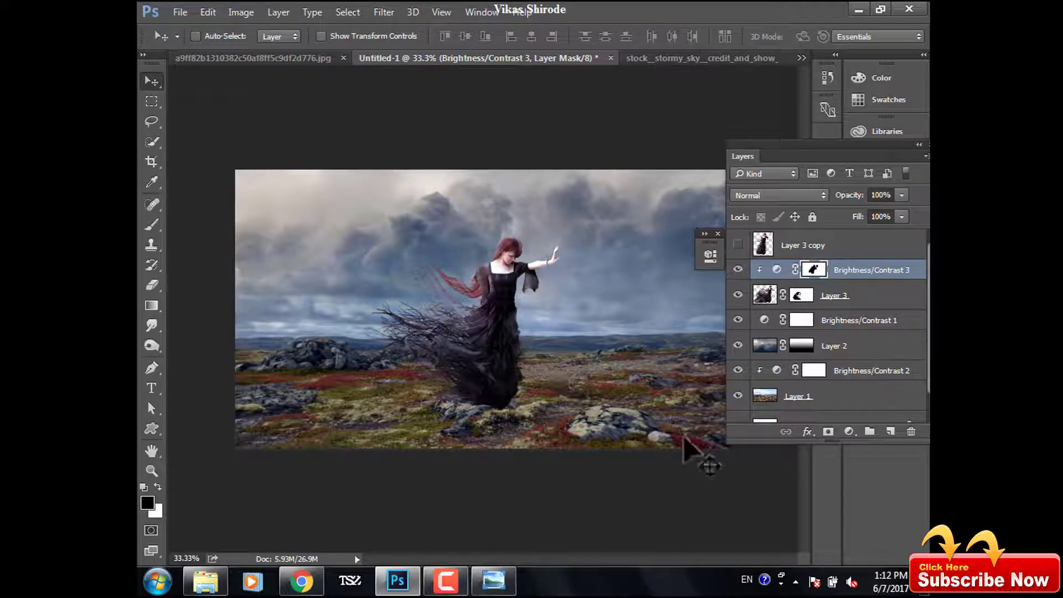
{"action": "left_click", "coordinate": [481, 410], "text": "ctrl"}
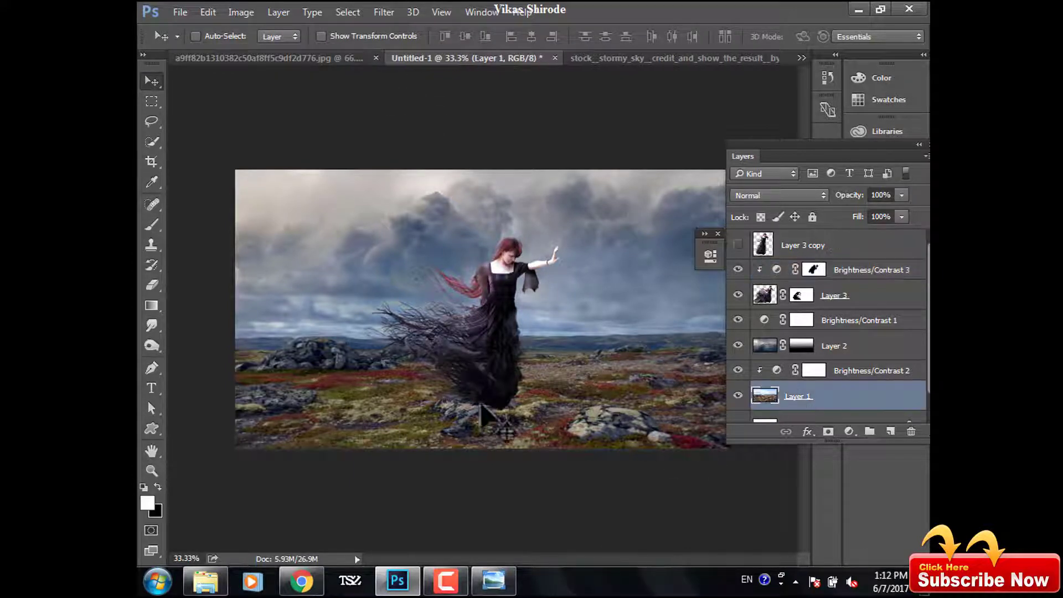
{"action": "left_click", "coordinate": [777, 371]}
{"action": "double_click", "coordinate": [778, 371]}
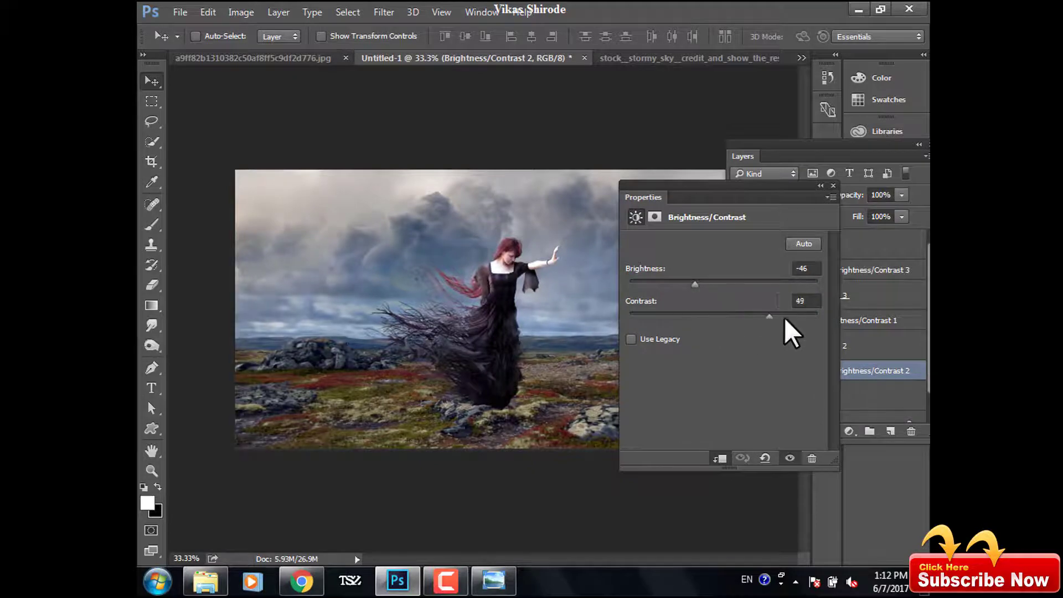
{"action": "left_click_drag", "start_coordinate": [785, 321], "coordinate": [652, 284]}
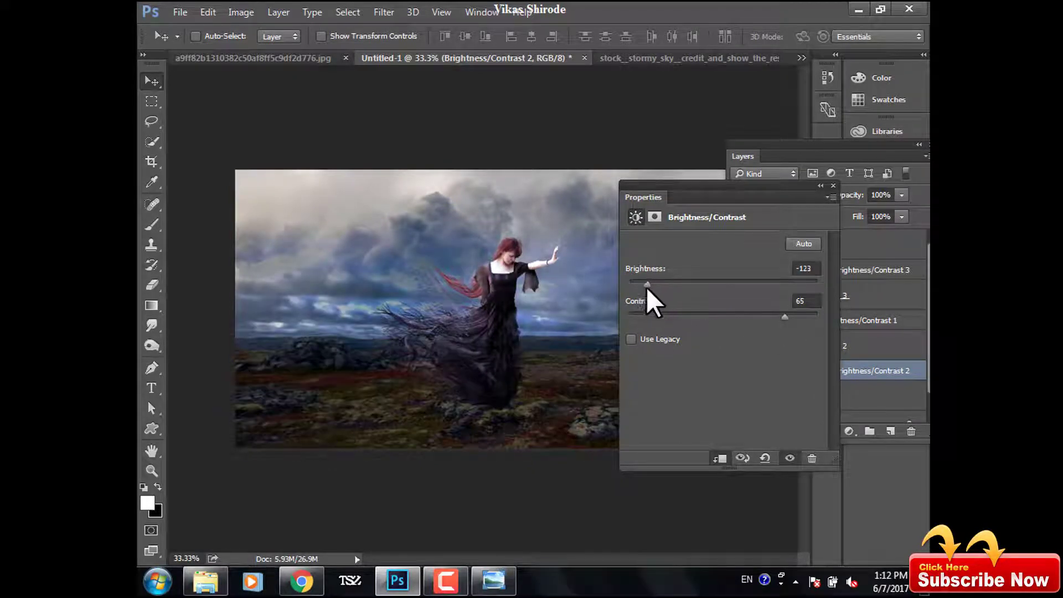
{"action": "left_click", "coordinate": [834, 185]}
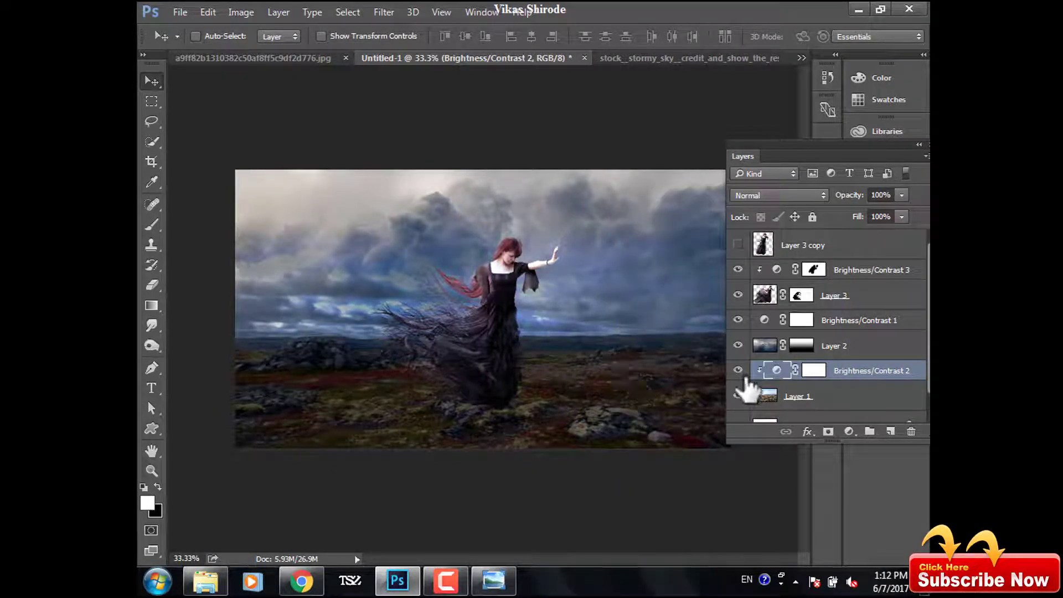
{"action": "left_click", "coordinate": [739, 371]}
{"action": "left_click", "coordinate": [809, 371]}
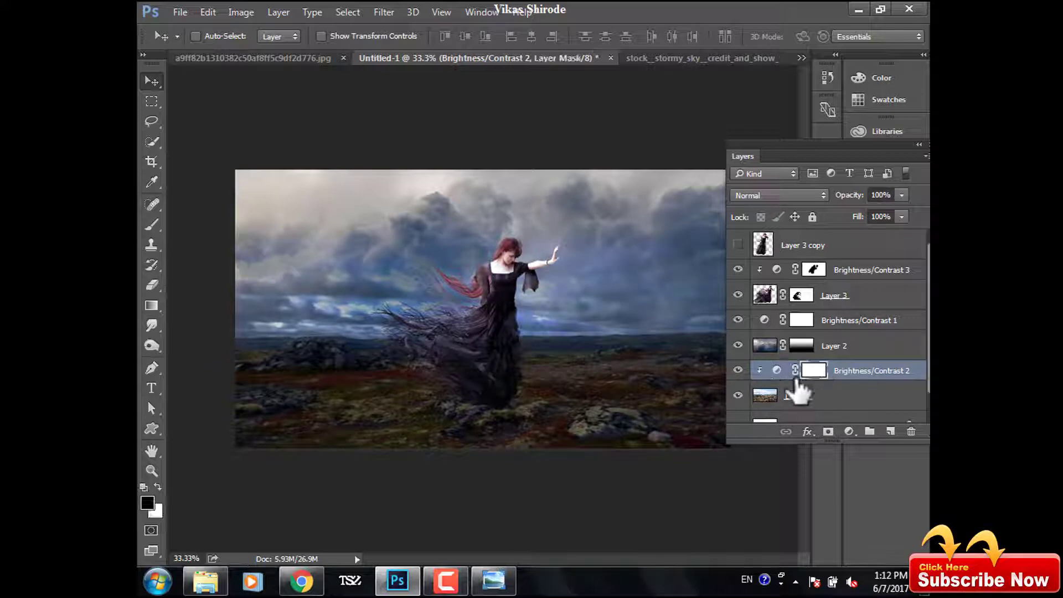
Paint the Brightness/Contrast 2 mask over the lower-left foreground, then undo those strokes.
{"action": "left_click", "coordinate": [152, 224]}
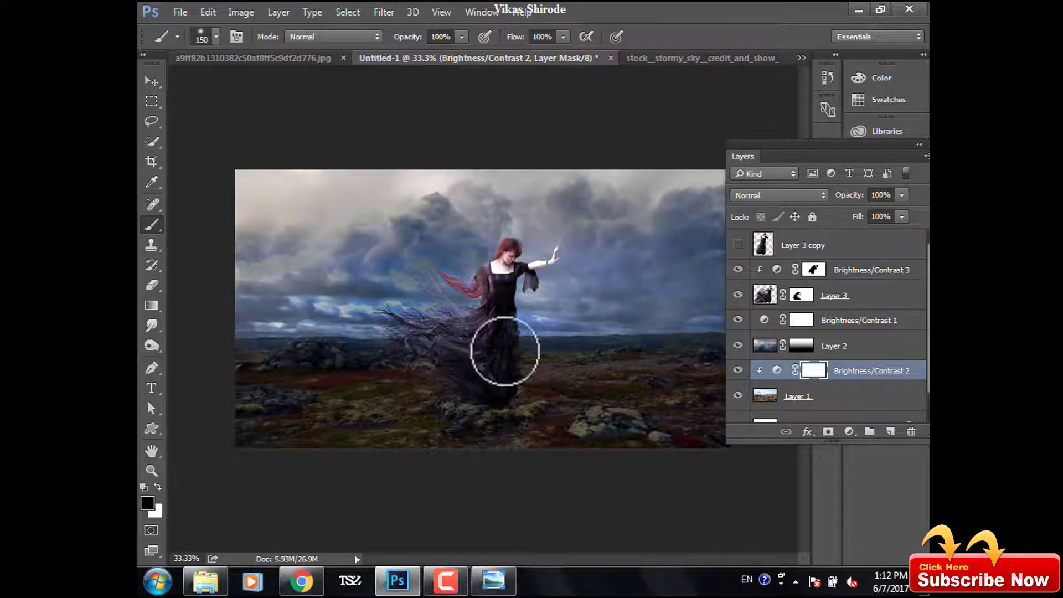
{"action": "key", "text": "bracketright"}
{"action": "key", "text": "bracketright"}
{"action": "key", "text": "bracketright"}
{"action": "key", "text": "bracketright"}
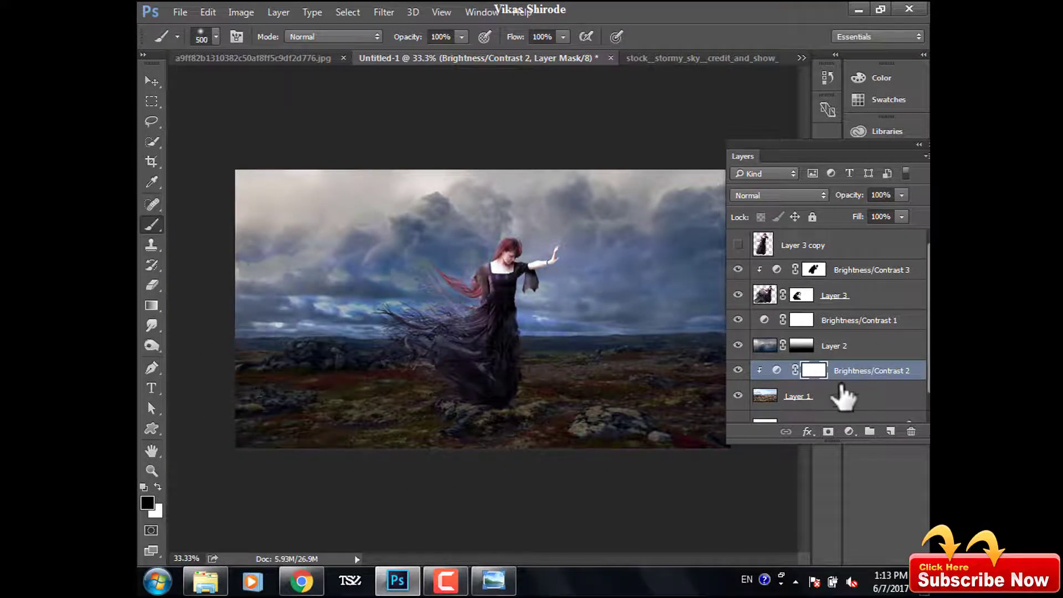
{"action": "key", "text": "bracketleft"}
{"action": "mouse_move", "coordinate": [201, 404]}
{"action": "left_mouse_down"}
{"action": "mouse_move", "coordinate": [372, 412]}
{"action": "mouse_move", "coordinate": [404, 354]}
{"action": "mouse_move", "coordinate": [598, 314]}
{"action": "mouse_move", "coordinate": [560, 456]}
{"action": "left_mouse_up"}
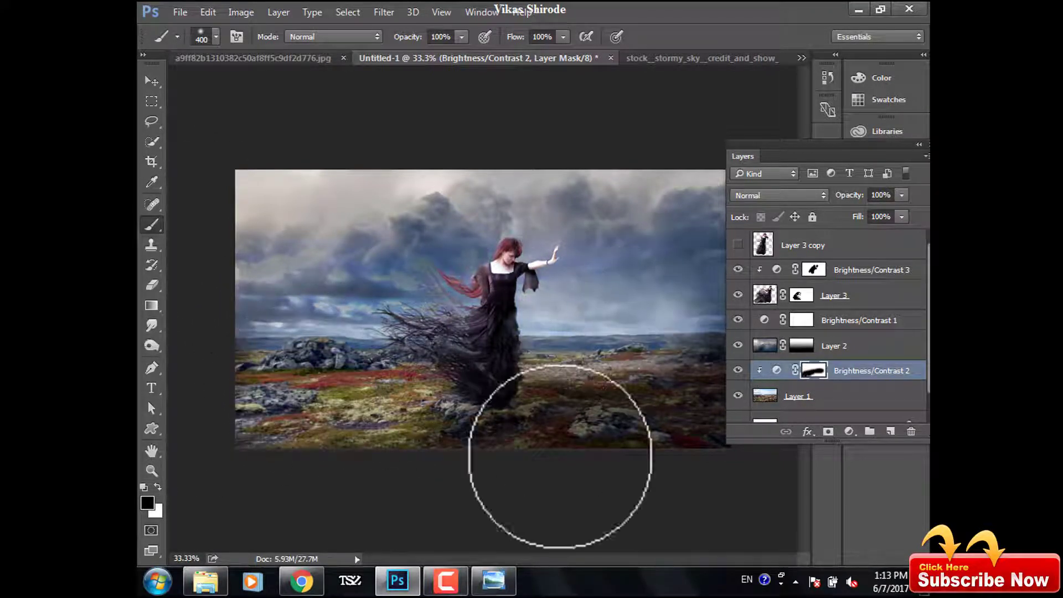
{"action": "key", "text": "ctrl+minus"}
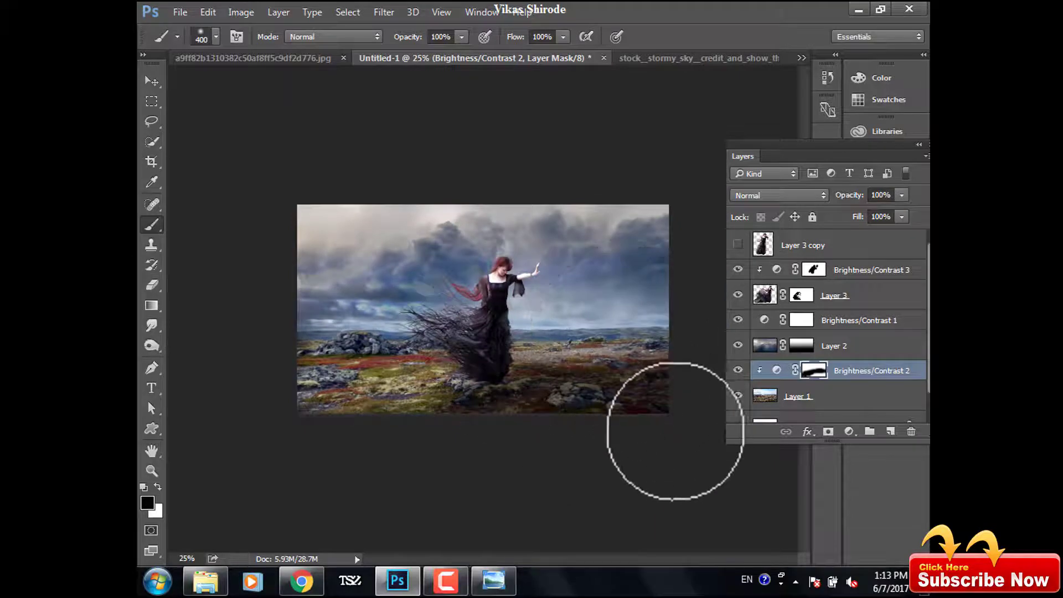
{"action": "key", "text": "ctrl+alt+z"}
{"action": "key", "text": "ctrl+alt+z"}
{"action": "key", "text": "ctrl+alt+z"}
{"action": "key", "text": "ctrl+alt+z"}
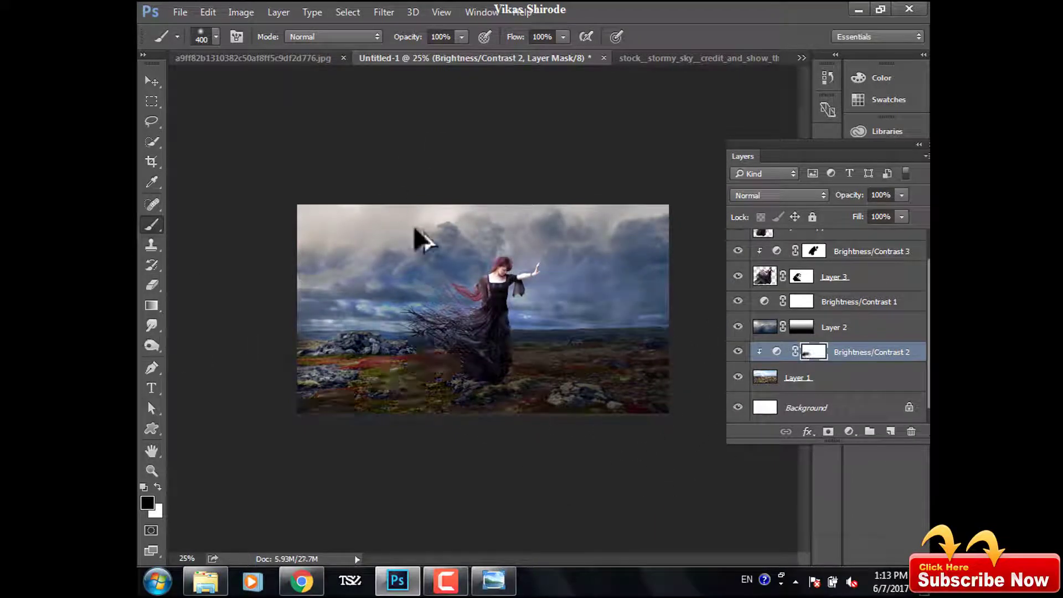
{"action": "key", "text": "ctrl+alt+z"}
{"action": "key", "text": "ctrl+alt+z"}
{"action": "key", "text": "ctrl+alt+z"}
{"action": "key", "text": "ctrl+alt+z"}
{"action": "key", "text": "ctrl+alt+z"}
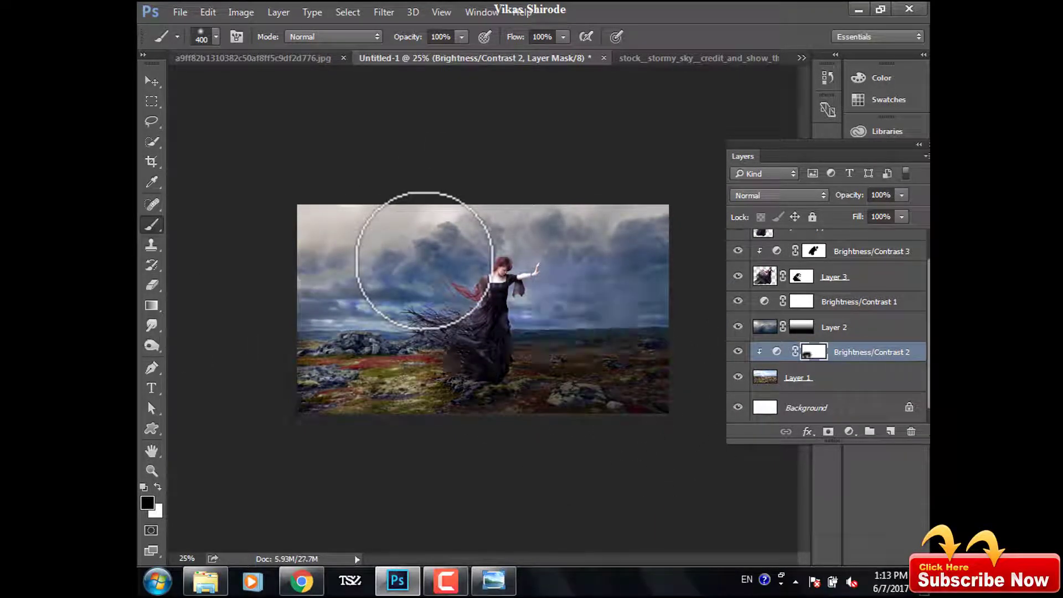
{"action": "key", "text": "ctrl+alt+z"}
{"action": "key", "text": "ctrl+alt+z"}
{"action": "key", "text": "ctrl+alt+z"}
{"action": "key", "text": "ctrl+alt+z"}
{"action": "key", "text": "ctrl+alt+z"}
{"action": "key", "text": "ctrl+alt+z"}
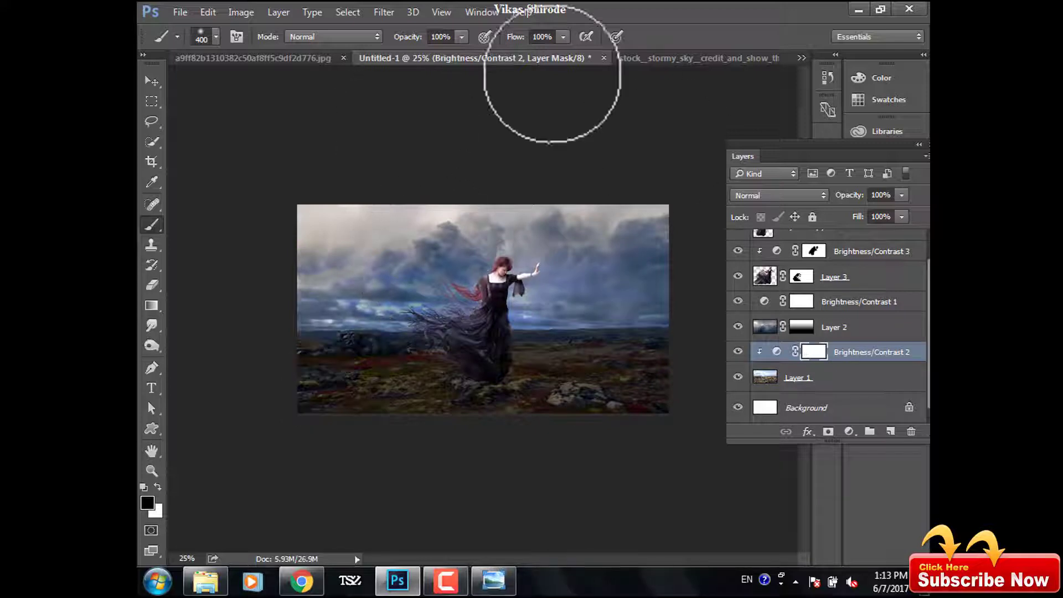
Softly lighten the foreground rocks through the mask with a low-opacity, smaller brush.
{"action": "left_click_drag", "start_coordinate": [408, 37], "coordinate": [389, 51]}
{"action": "left_click", "coordinate": [327, 354]}
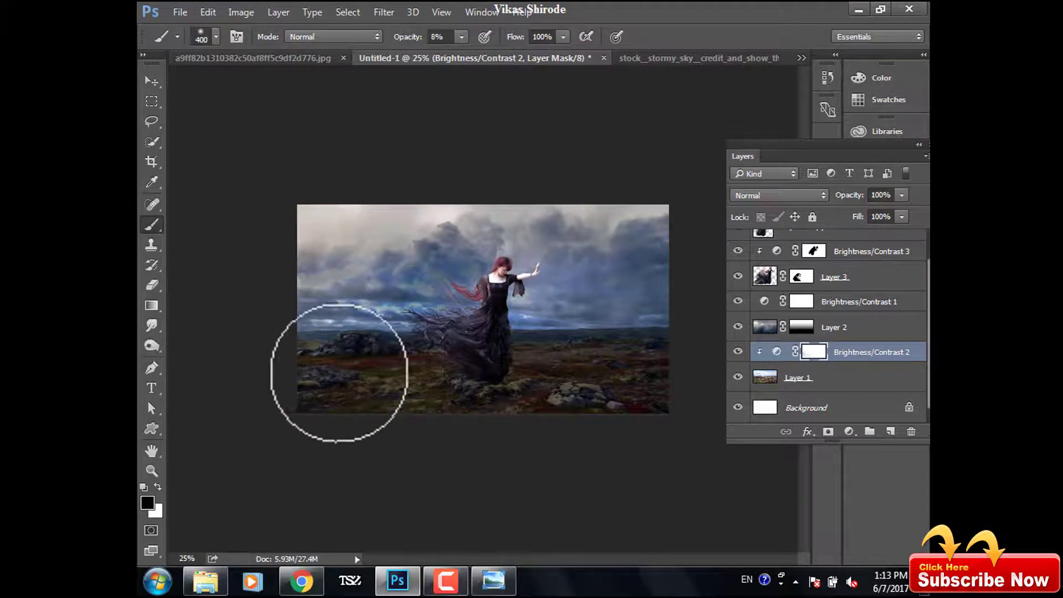
{"action": "left_click_drag", "start_coordinate": [344, 387], "coordinate": [292, 392]}
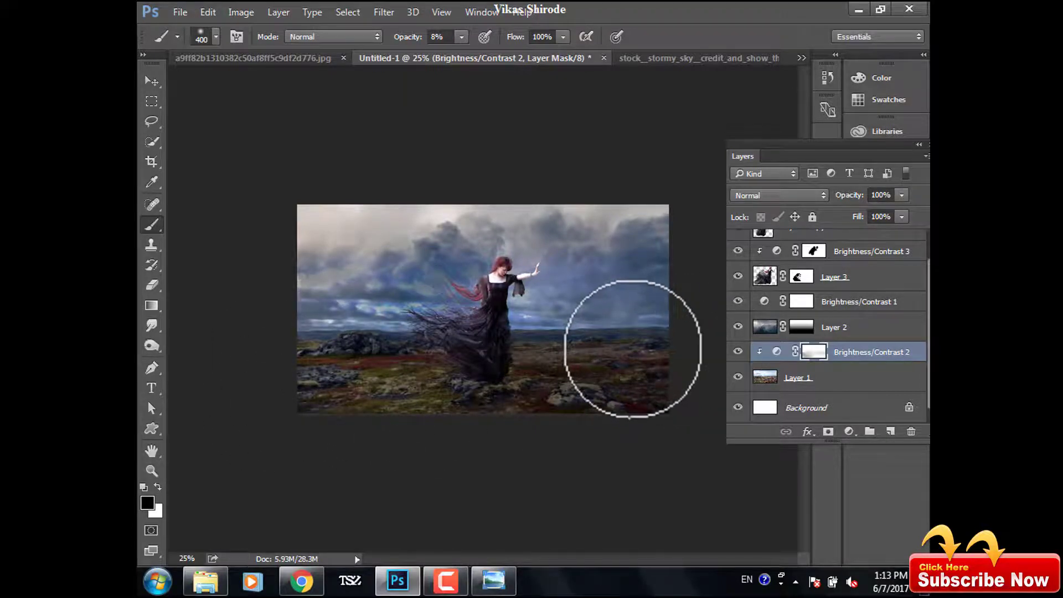
{"action": "key", "text": "bracketleft"}
{"action": "key", "text": "bracketleft"}
{"action": "left_click_drag", "start_coordinate": [296, 350], "coordinate": [556, 361]}
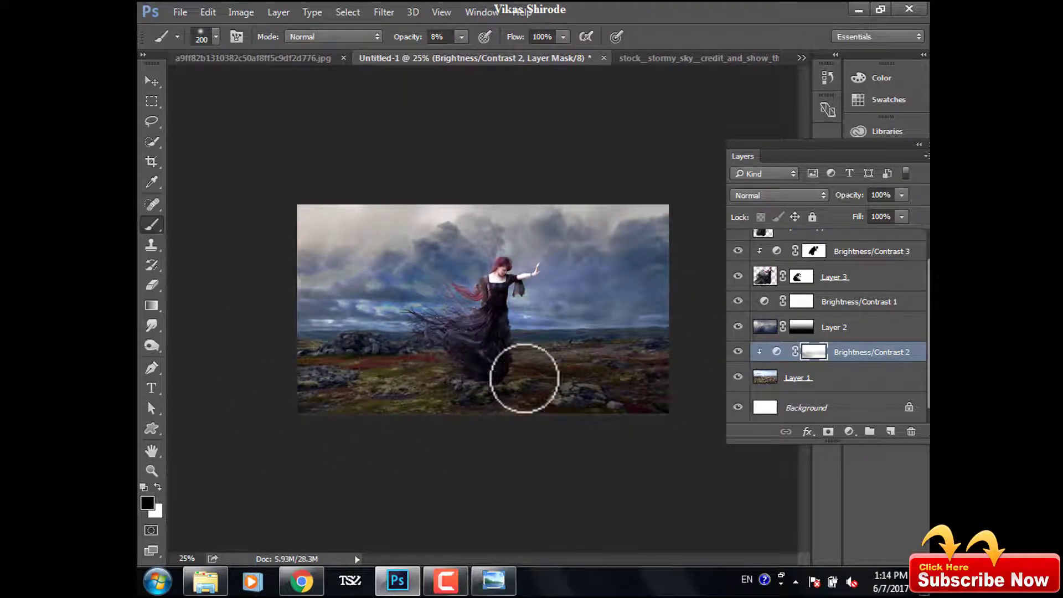
{"action": "key", "text": "bracketleft"}
{"action": "key", "text": "bracketleft"}
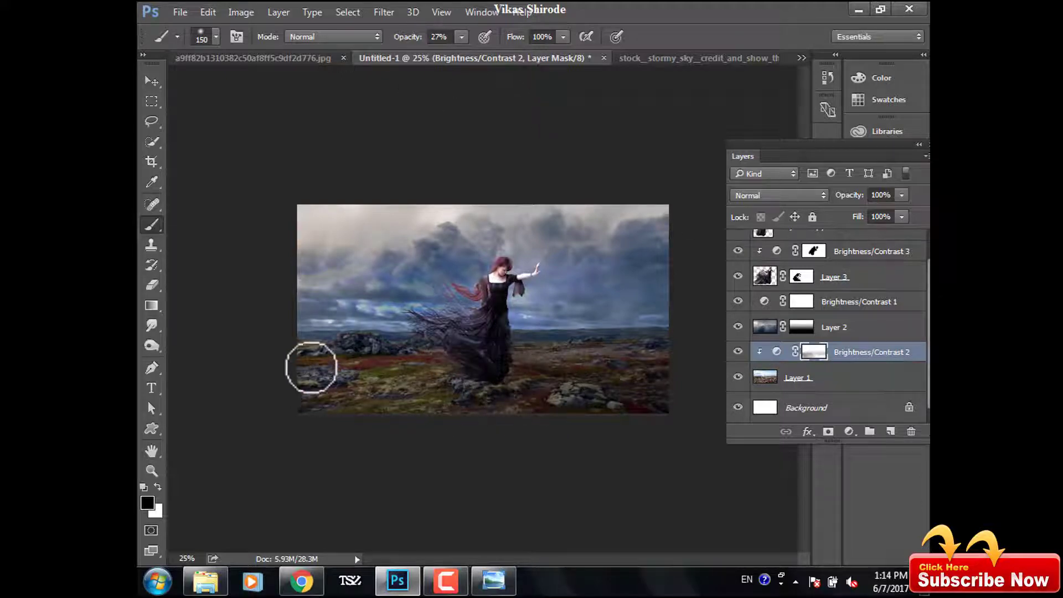
{"action": "type", "text": "59"}
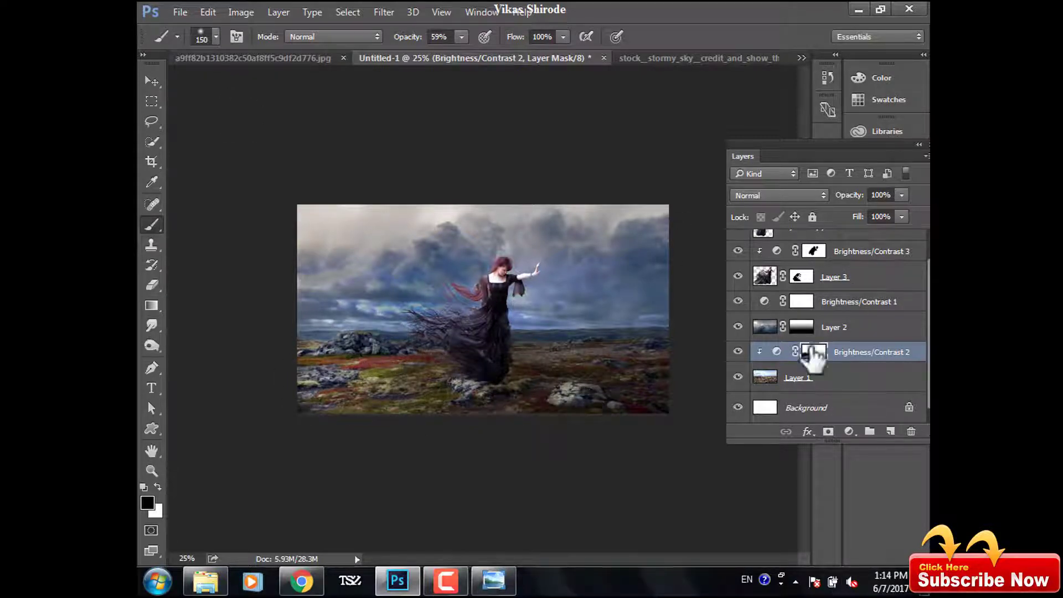
Reduce Brightness/Contrast 2's fill to 84%.
{"action": "left_click", "coordinate": [856, 218]}
{"action": "left_click", "coordinate": [778, 352]}
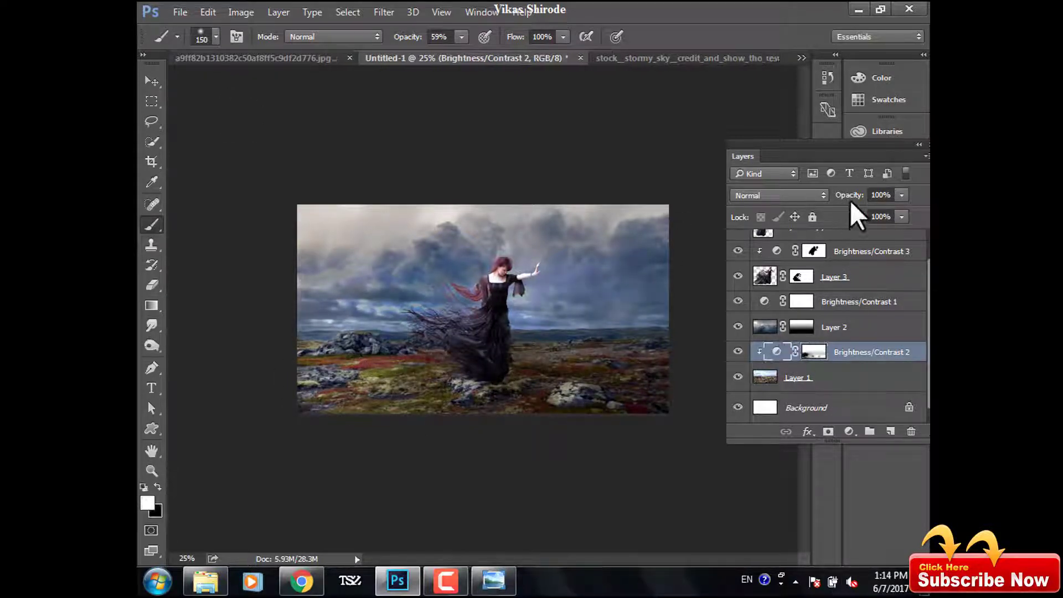
{"action": "left_click_drag", "start_coordinate": [857, 217], "coordinate": [847, 217]}
{"action": "key", "text": "v"}
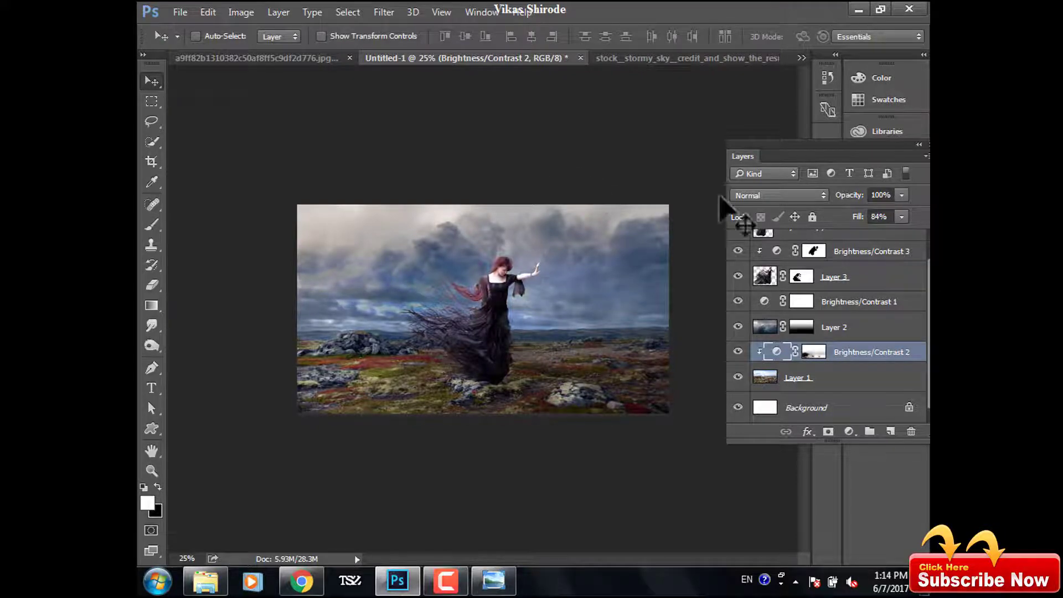
{"action": "key", "text": "ctrl+plus"}
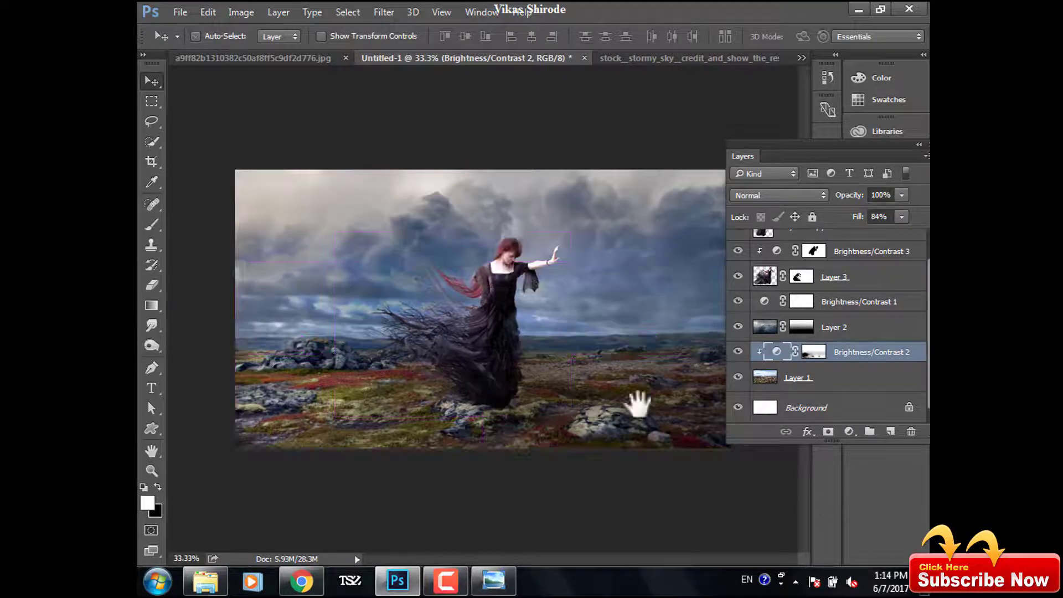
{"action": "left_click_drag", "start_coordinate": [834, 277], "coordinate": [883, 427]}
Hide Layer 3 copy and fill a new top layer with the woman's black silhouette.
{"action": "left_click", "coordinate": [826, 245]}
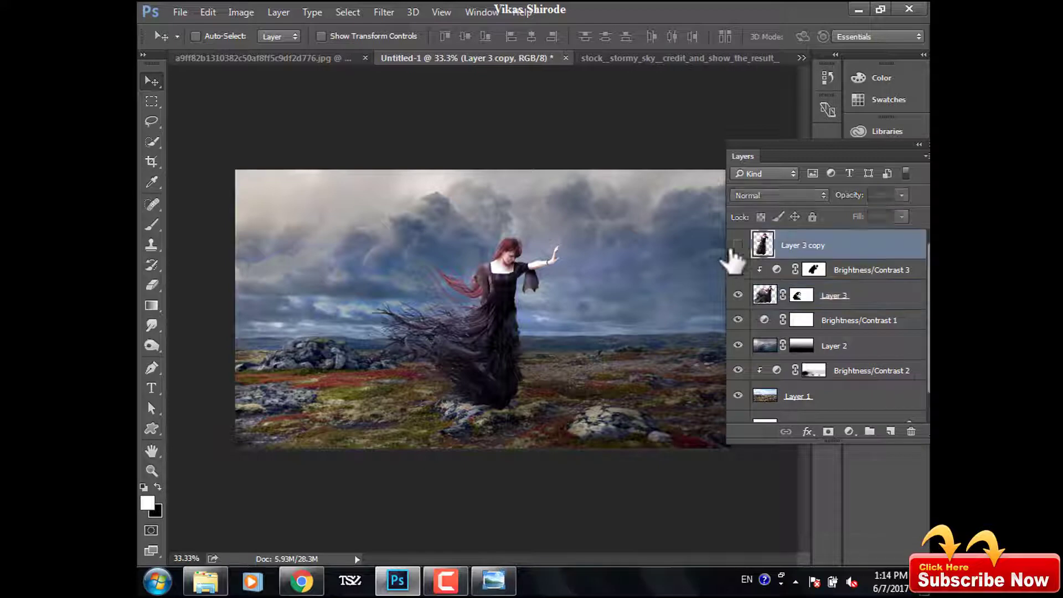
{"action": "left_click", "coordinate": [738, 245]}
{"action": "left_click", "coordinate": [766, 297]}
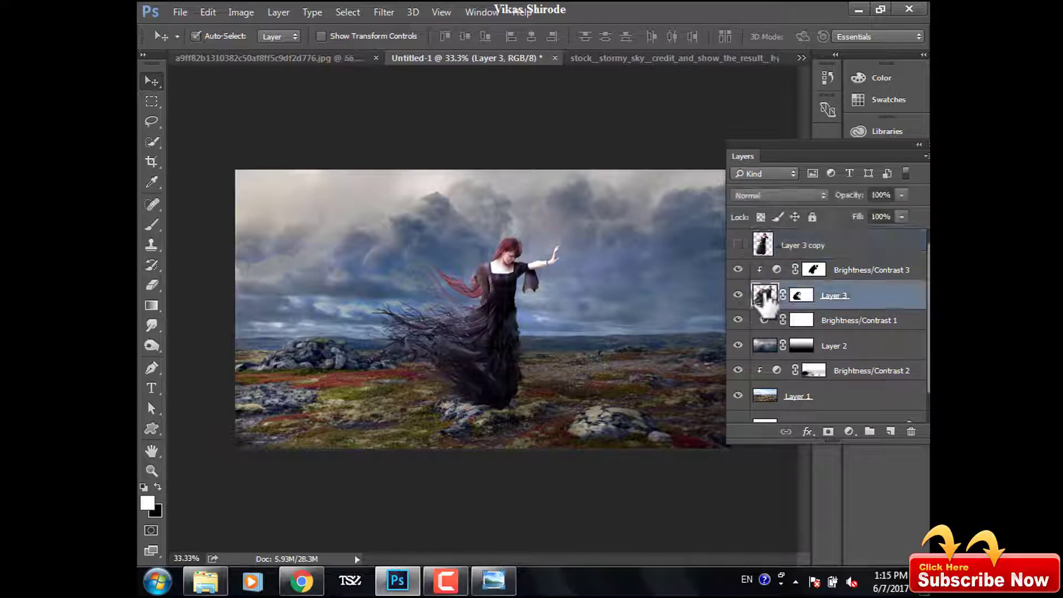
{"action": "left_click", "coordinate": [766, 296], "text": "ctrl"}
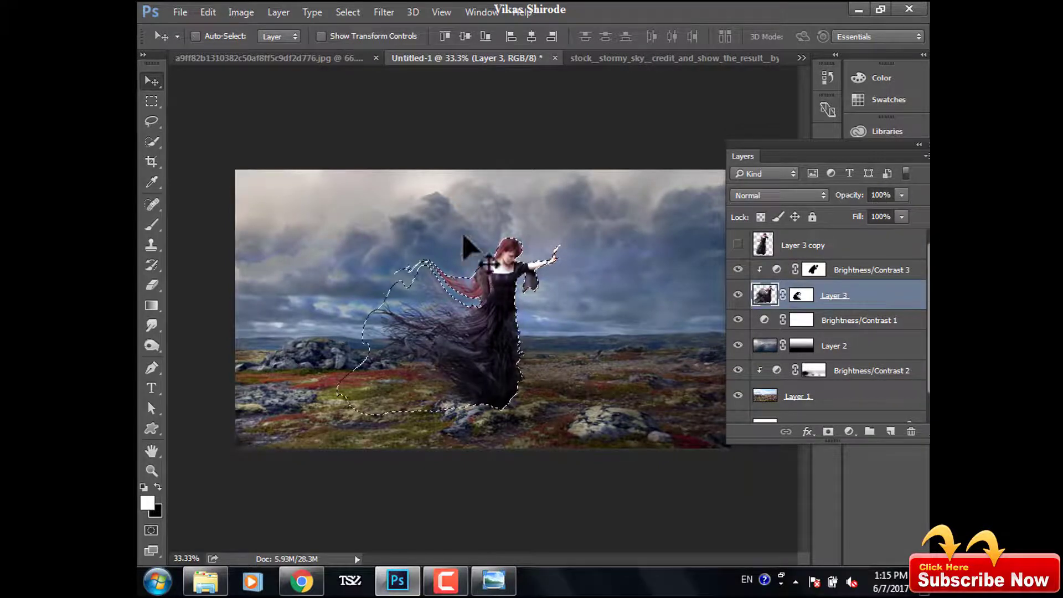
{"action": "left_click", "coordinate": [858, 252]}
{"action": "left_click", "coordinate": [890, 431]}
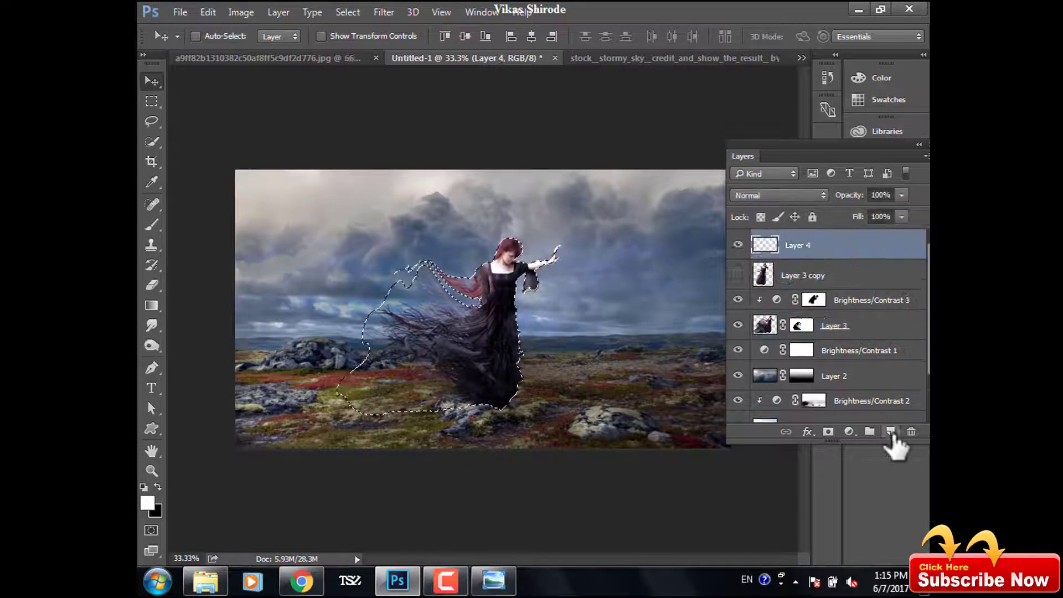
{"action": "key", "text": "alt+BackSpace"}
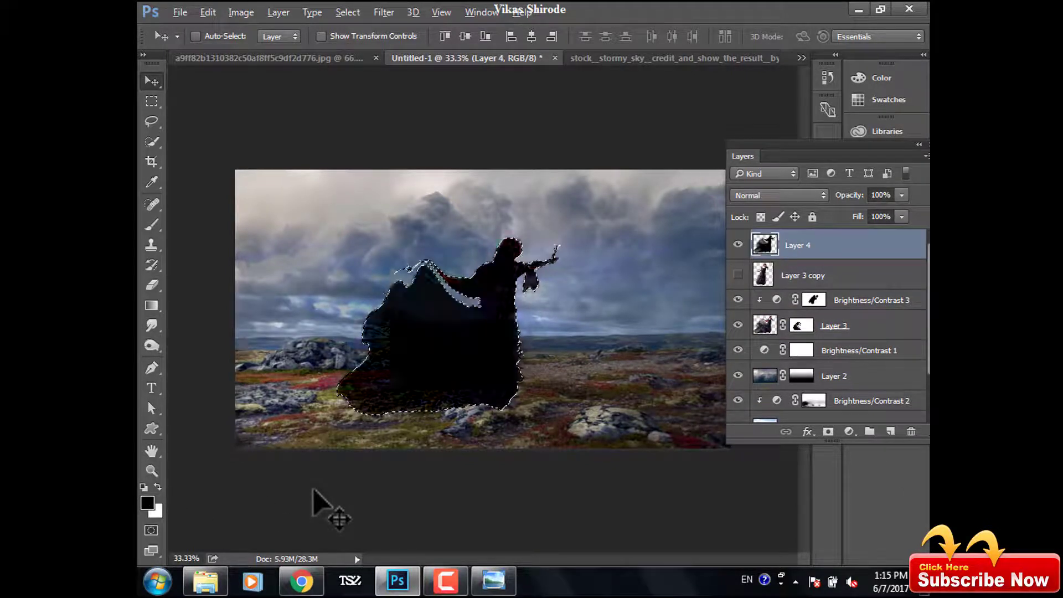
{"action": "key", "text": "ctrl+d"}
Distort the black silhouette into a slanted ground shadow toward the lower right.
{"action": "key", "text": "ctrl+t"}
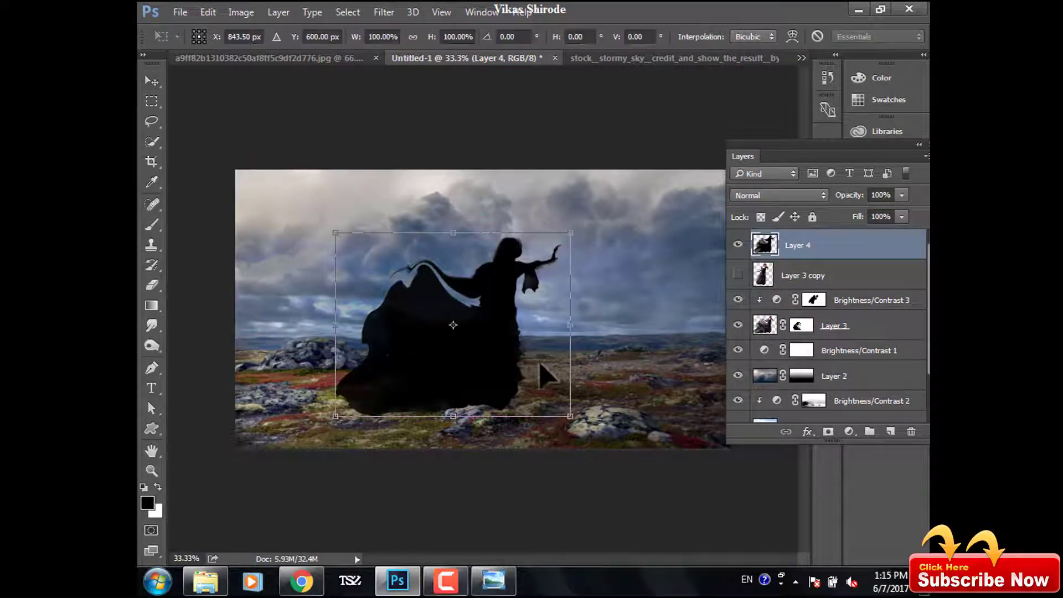
{"action": "right_click", "coordinate": [468, 312]}
{"action": "left_click", "coordinate": [515, 131]}
{"action": "mouse_move", "coordinate": [453, 233]}
{"action": "left_mouse_down"}
{"action": "mouse_move", "coordinate": [598, 346]}
{"action": "mouse_move", "coordinate": [707, 498]}
{"action": "mouse_move", "coordinate": [707, 541]}
{"action": "left_mouse_up"}
{"action": "left_click_drag", "start_coordinate": [524, 437], "coordinate": [523, 407]}
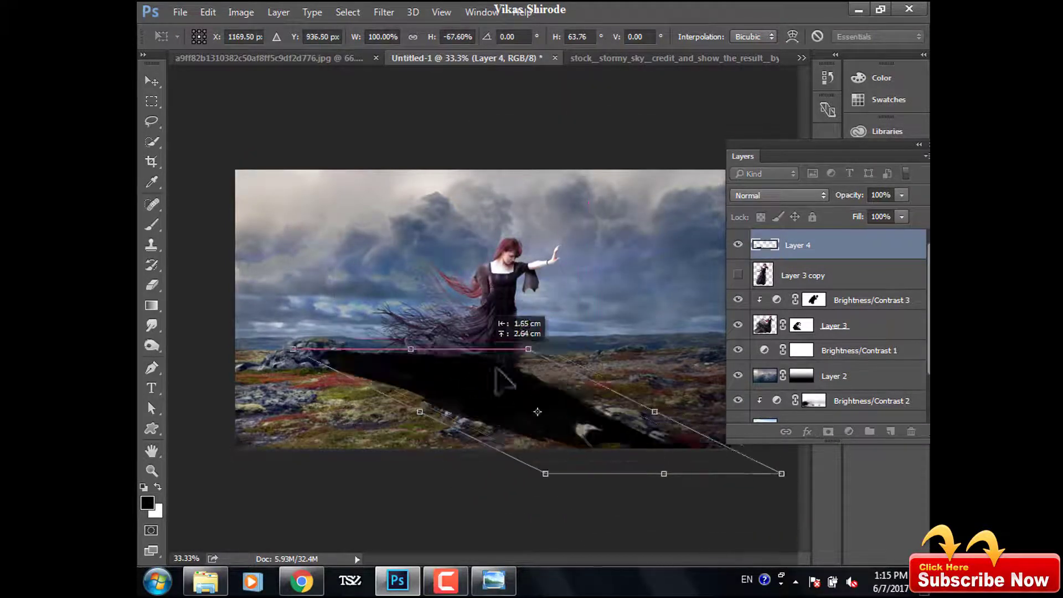
{"action": "left_click_drag", "start_coordinate": [706, 510], "coordinate": [707, 466]}
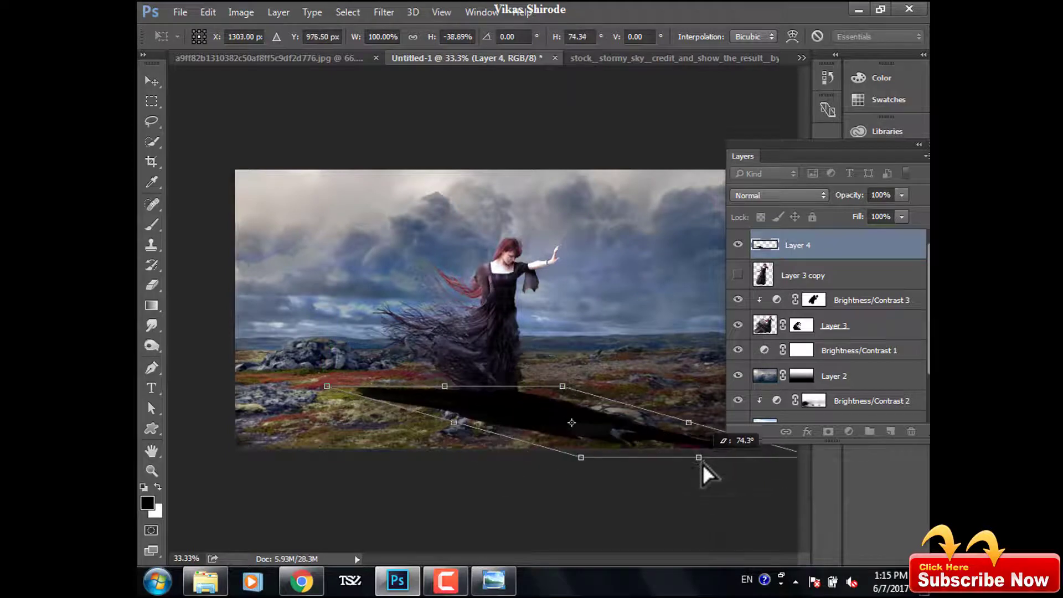
{"action": "double_click", "coordinate": [598, 446]}
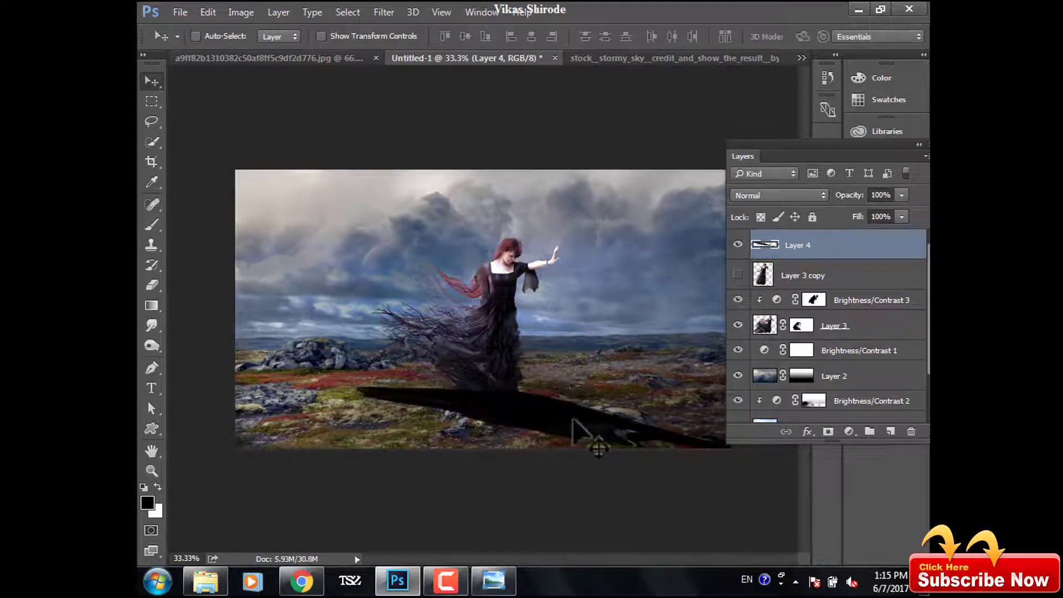
Try several blend modes on the shadow layer, settling on Soft Light.
{"action": "left_click", "coordinate": [796, 195]}
{"action": "left_click", "coordinate": [774, 356]}
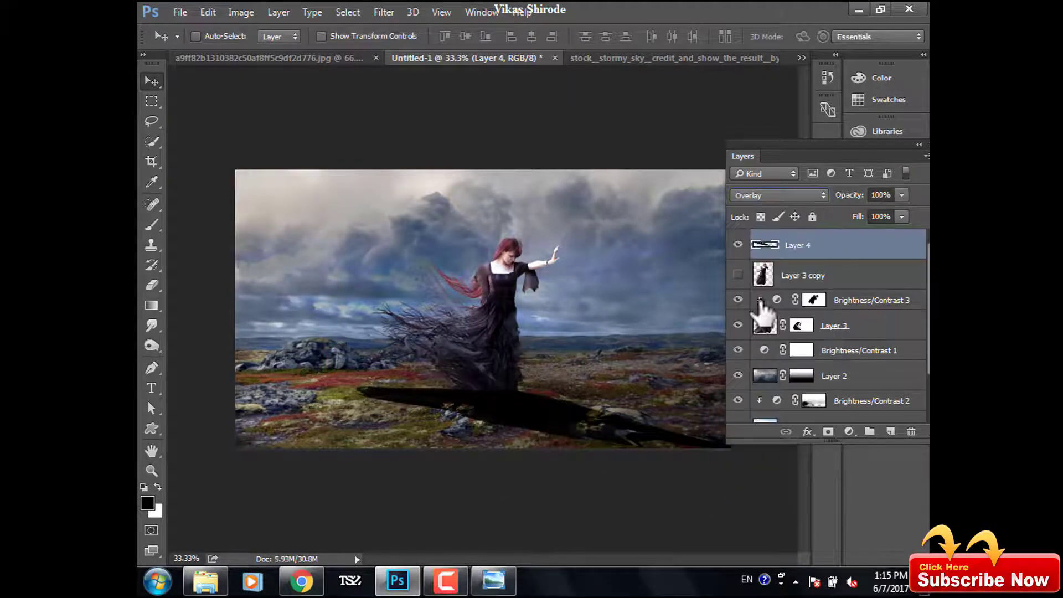
{"action": "left_click", "coordinate": [781, 195]}
{"action": "left_click", "coordinate": [774, 360]}
{"action": "left_click", "coordinate": [787, 195]}
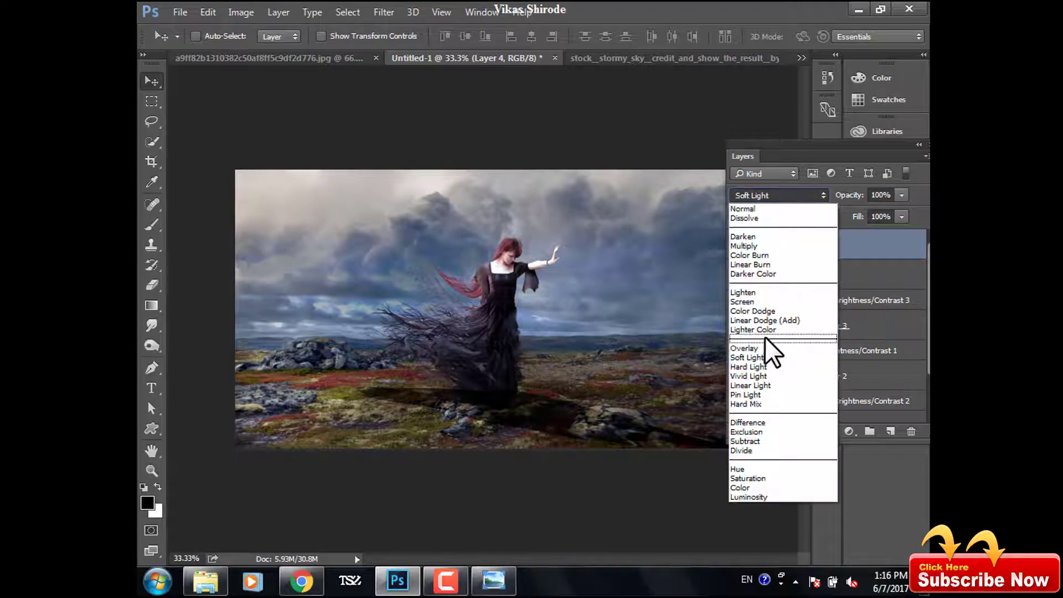
{"action": "left_click", "coordinate": [770, 302]}
{"action": "left_click", "coordinate": [783, 196]}
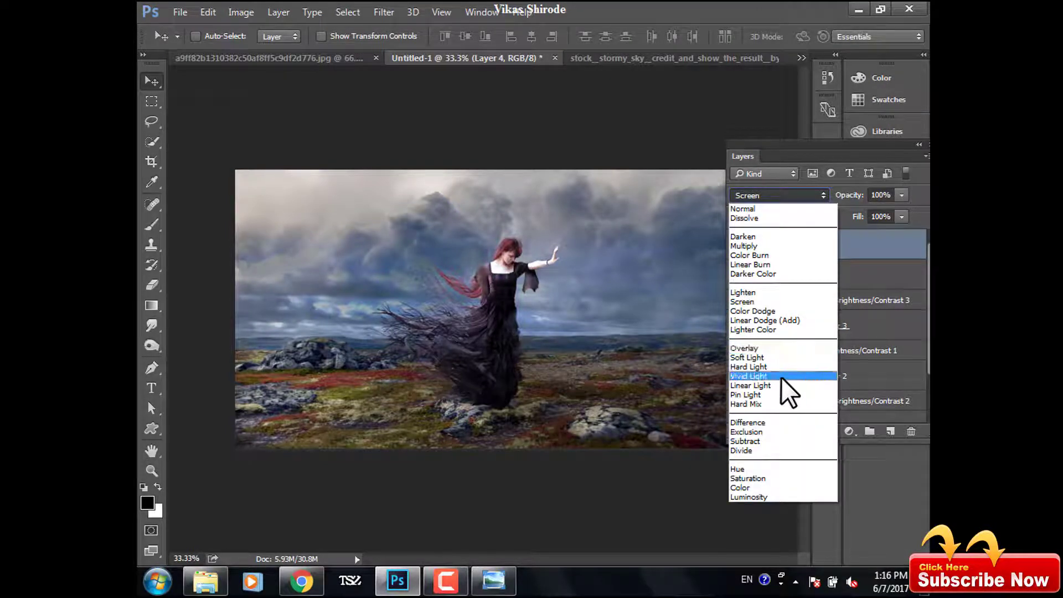
{"action": "left_click", "coordinate": [781, 377]}
{"action": "left_click", "coordinate": [783, 195]}
{"action": "left_click", "coordinate": [762, 357]}
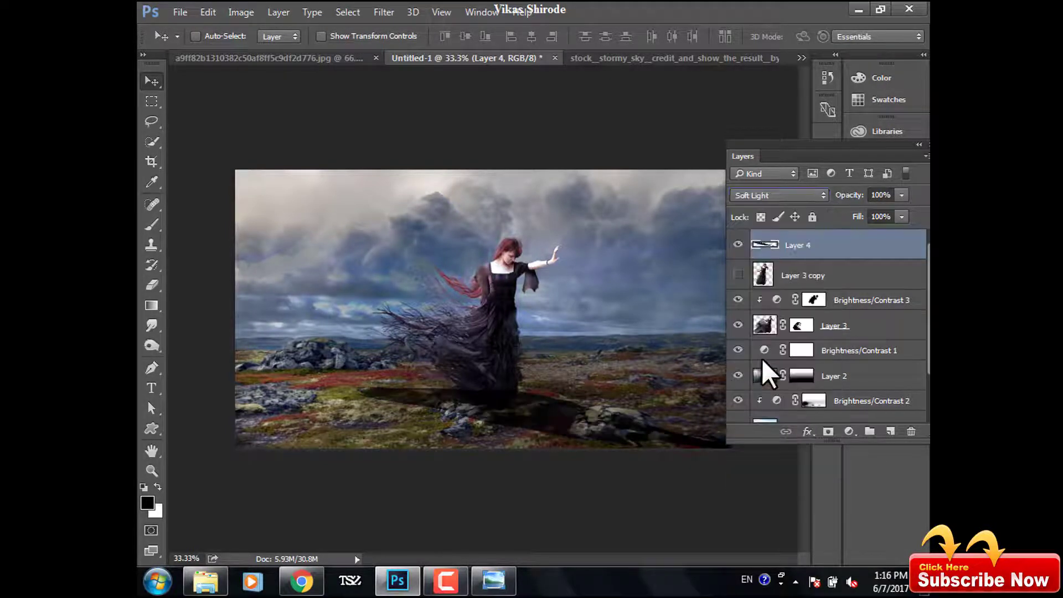
Soften the shadow with a 15.5-pixel Gaussian Blur.
{"action": "left_click", "coordinate": [384, 11]}
{"action": "mouse_move", "coordinate": [392, 183]}
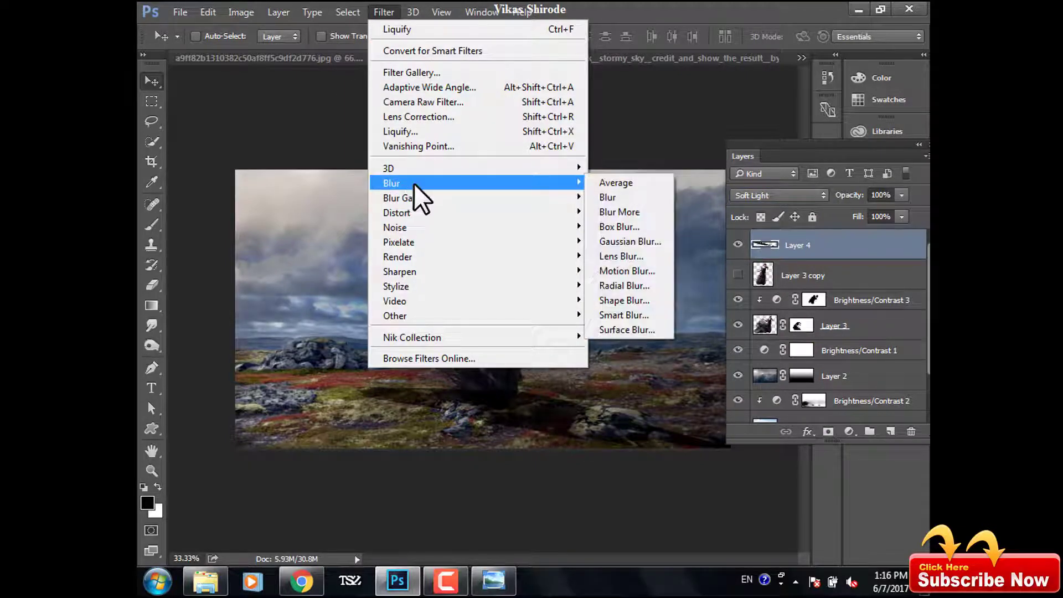
{"action": "left_click", "coordinate": [637, 241]}
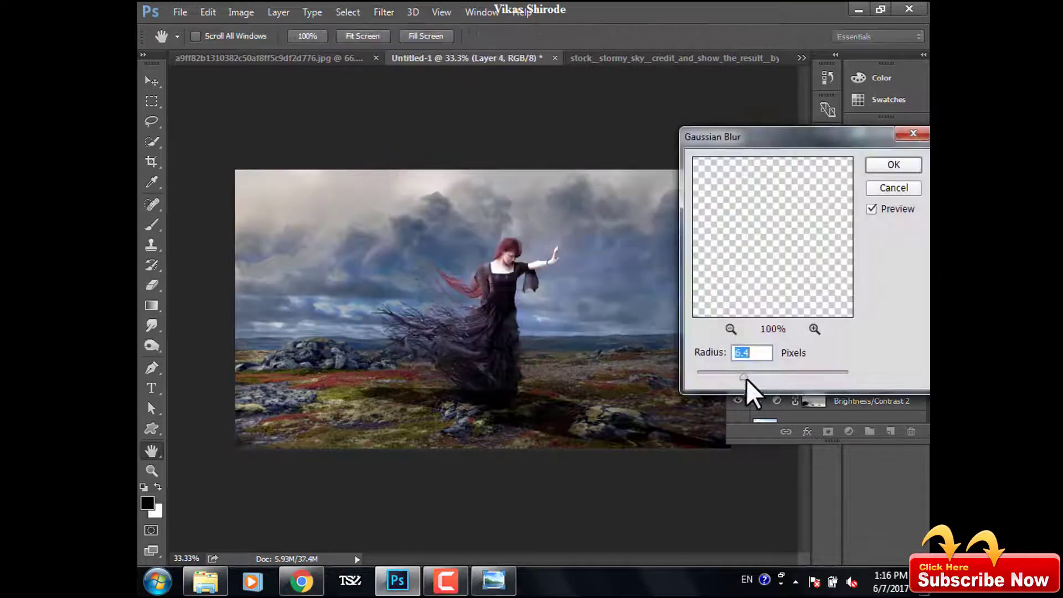
{"action": "left_click", "coordinate": [898, 169]}
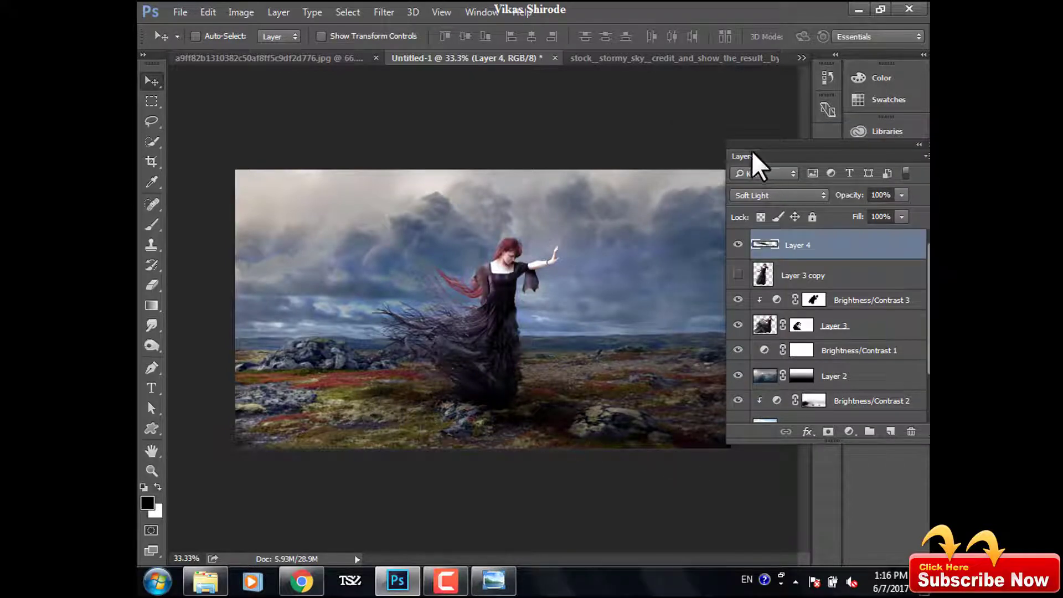
Paint the Brightness/Contrast 2 mask over the foreground ground at 55% brush opacity.
{"action": "scroll", "coordinate": [820, 338], "scroll_direction": "down", "scroll_amount": 1}
{"action": "left_click", "coordinate": [806, 372]}
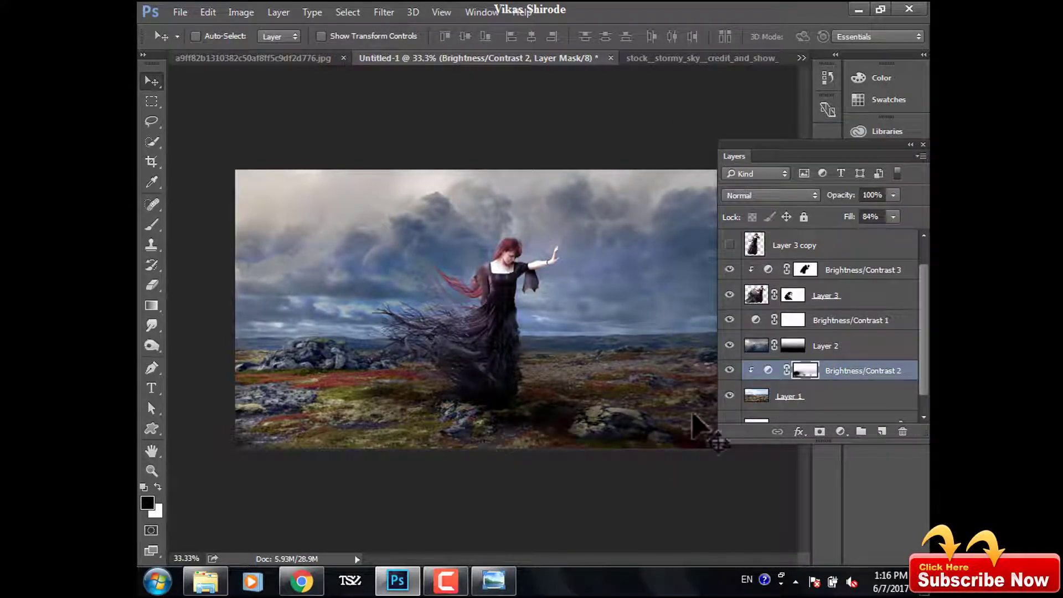
{"action": "scroll", "coordinate": [729, 396], "scroll_direction": "down", "scroll_amount": 1}
{"action": "left_click", "coordinate": [151, 224]}
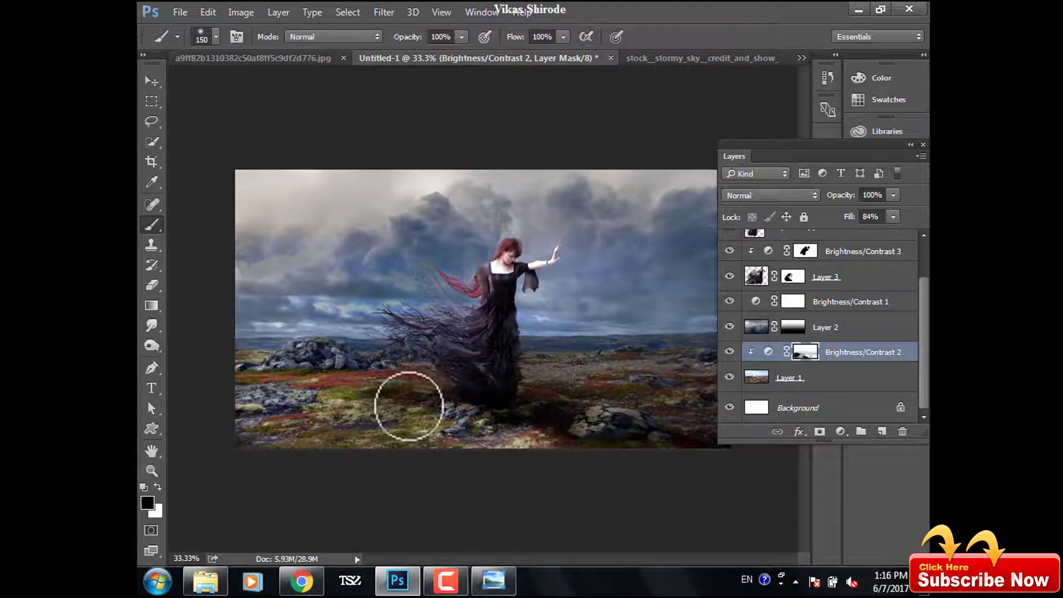
{"action": "left_click_drag", "start_coordinate": [408, 37], "coordinate": [383, 36]}
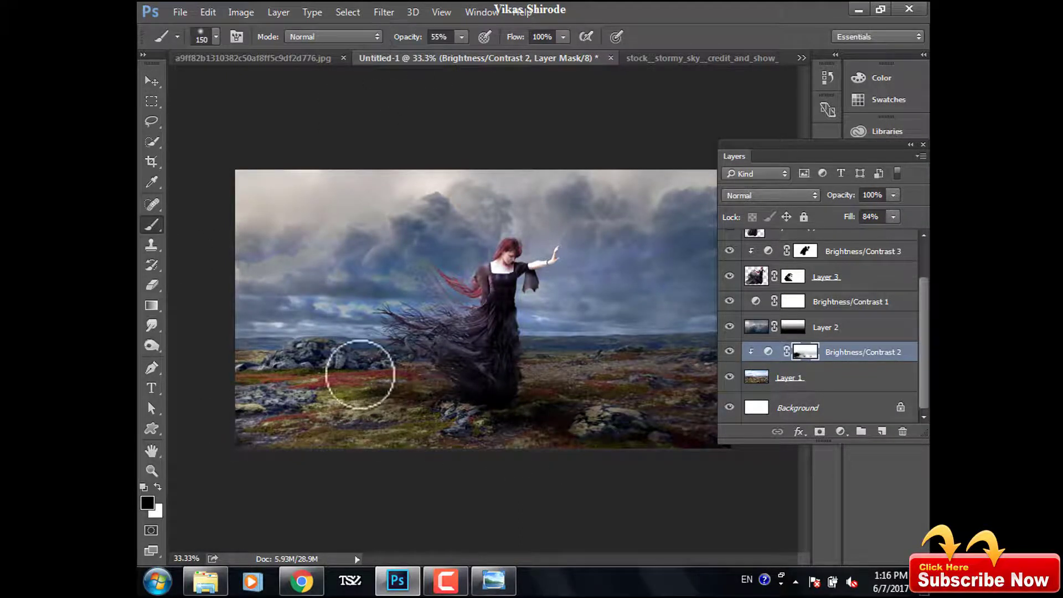
{"action": "key", "text": "ctrl+2"}
{"action": "left_click", "coordinate": [496, 188]}
{"action": "left_click", "coordinate": [508, 220]}
{"action": "left_click", "coordinate": [753, 350]}
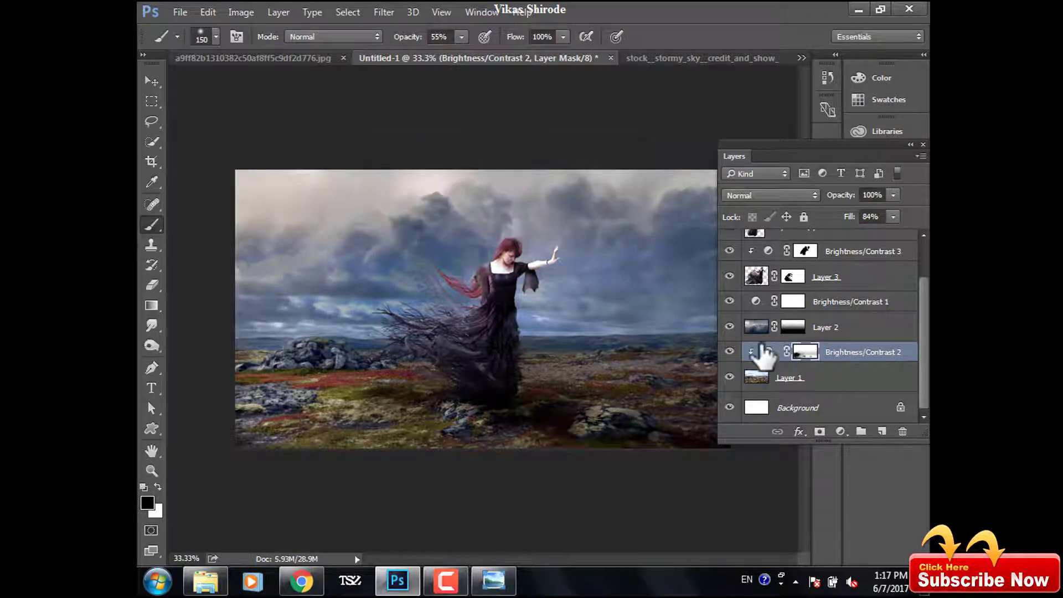
{"action": "left_click_drag", "start_coordinate": [464, 464], "coordinate": [449, 382]}
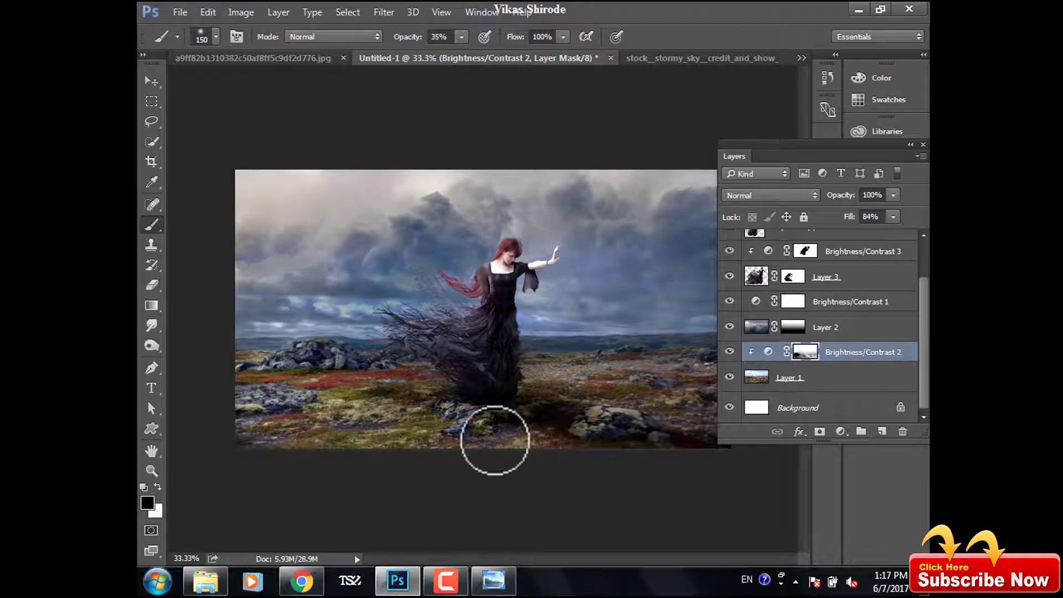
Paint the mask over the left-side clouds with a full-opacity 250 brush.
{"action": "key", "text": "v"}
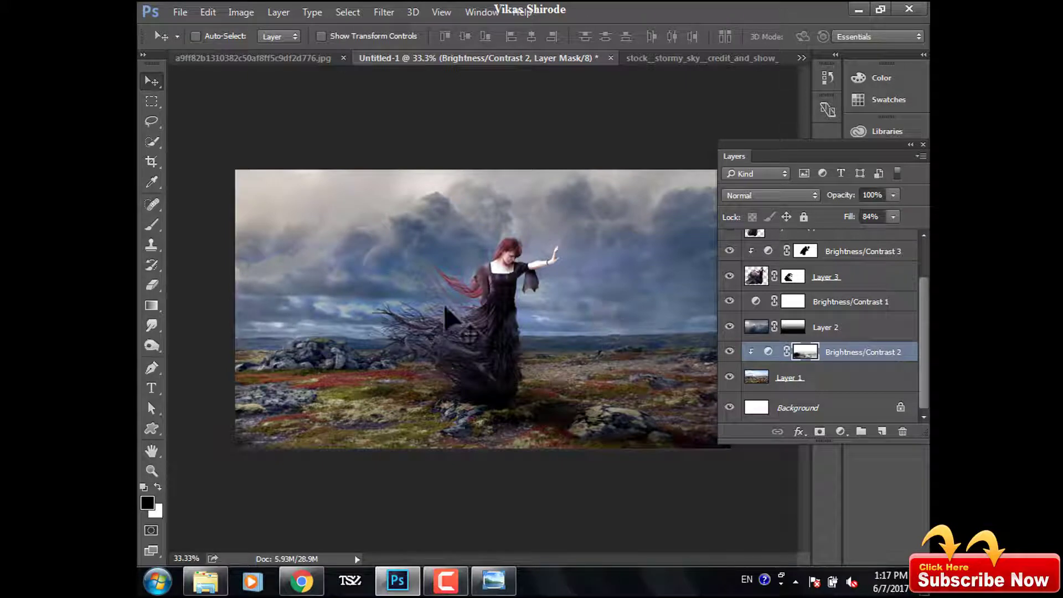
{"action": "mouse_move", "coordinate": [734, 157]}
{"action": "left_mouse_down"}
{"action": "mouse_move", "coordinate": [872, 193]}
{"action": "mouse_move", "coordinate": [893, 224]}
{"action": "left_mouse_up"}
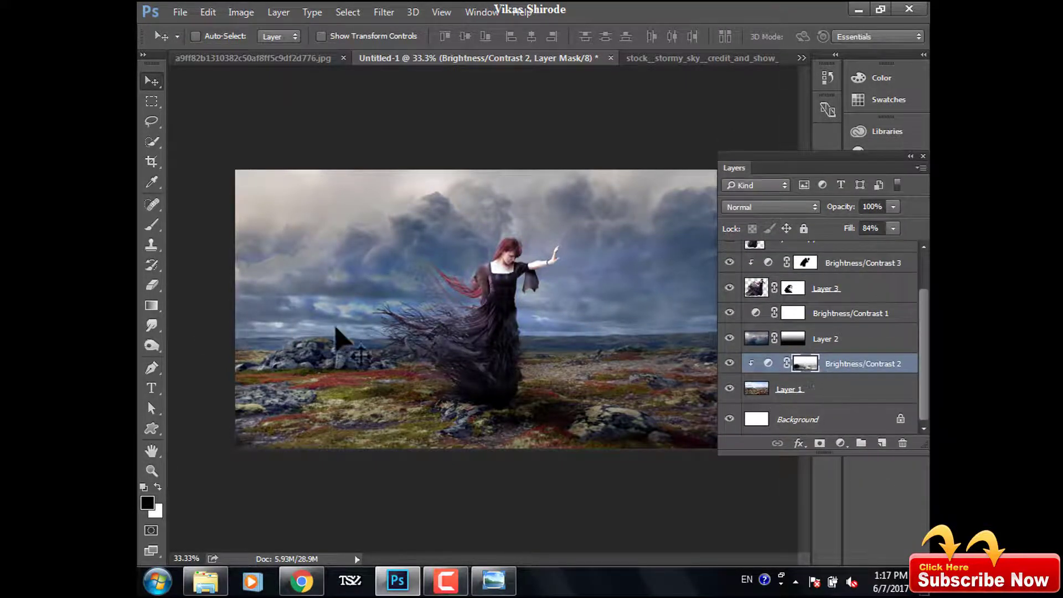
{"action": "left_click", "coordinate": [151, 225]}
{"action": "key", "text": "0"}
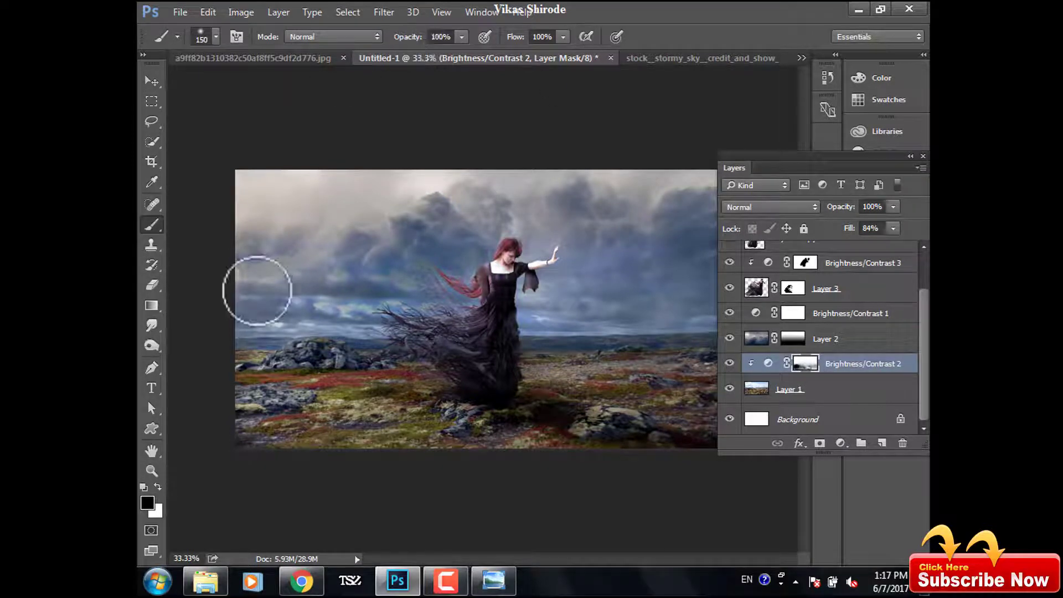
{"action": "key", "text": "bracketright"}
{"action": "key", "text": "bracketright"}
{"action": "key", "text": "bracketright"}
{"action": "left_click_drag", "start_coordinate": [285, 285], "coordinate": [351, 297]}
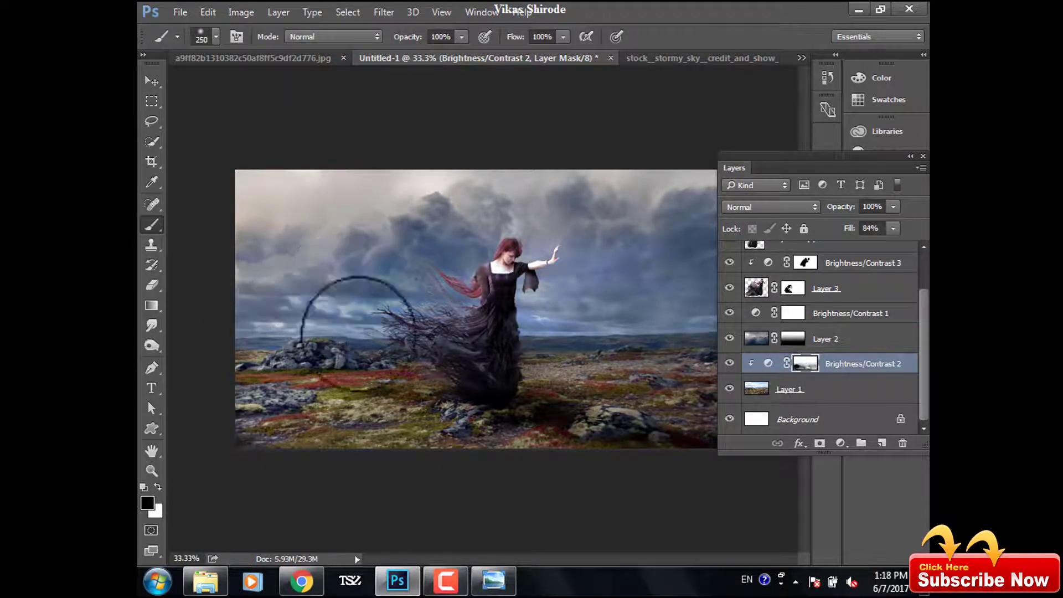
Switch back to the Move tool and select Layer 2.
{"action": "scroll", "coordinate": [824, 363], "scroll_direction": "up", "scroll_amount": 2}
{"action": "left_click", "coordinate": [814, 260]}
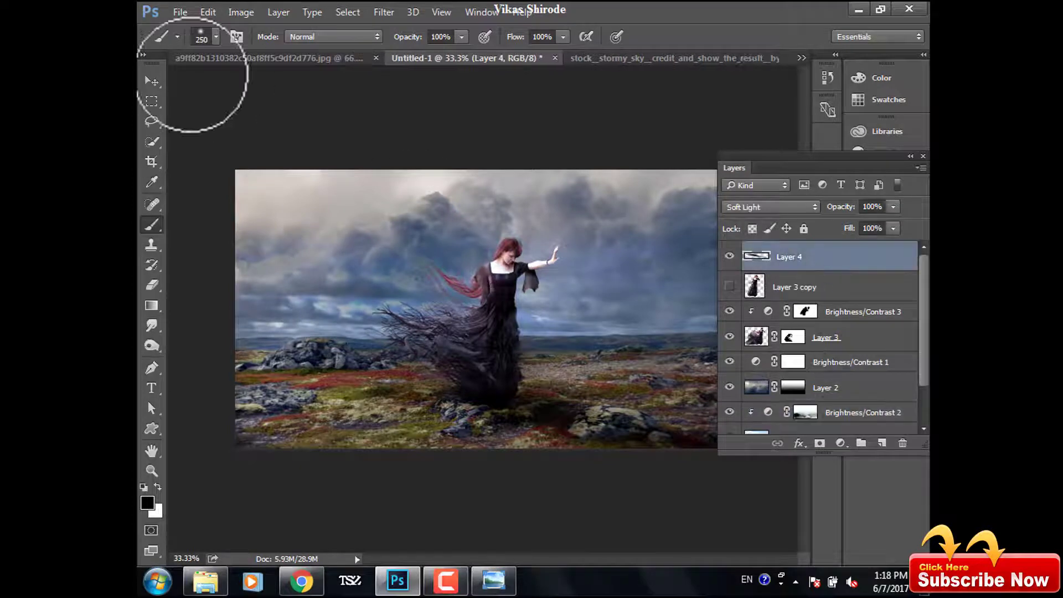
{"action": "left_click", "coordinate": [151, 81]}
{"action": "left_click", "coordinate": [754, 383]}
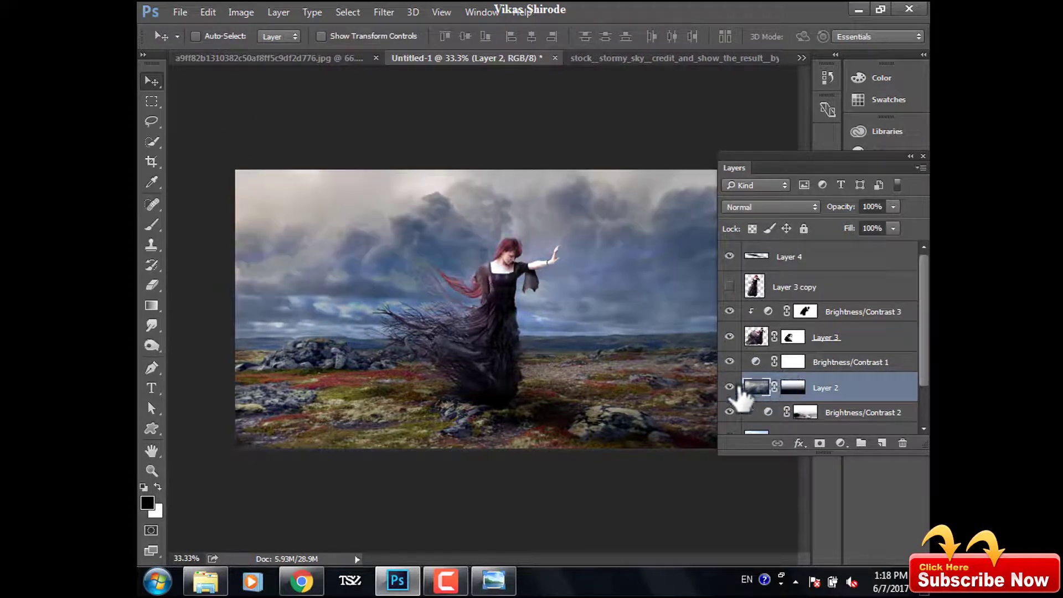
Set Brightness/Contrast 1 to 60 brightness and 77 contrast, then redock the Layers panel.
{"action": "double_click", "coordinate": [756, 361]}
{"action": "left_click_drag", "start_coordinate": [653, 206], "coordinate": [711, 218]}
{"action": "left_click_drag", "start_coordinate": [809, 300], "coordinate": [850, 301]}
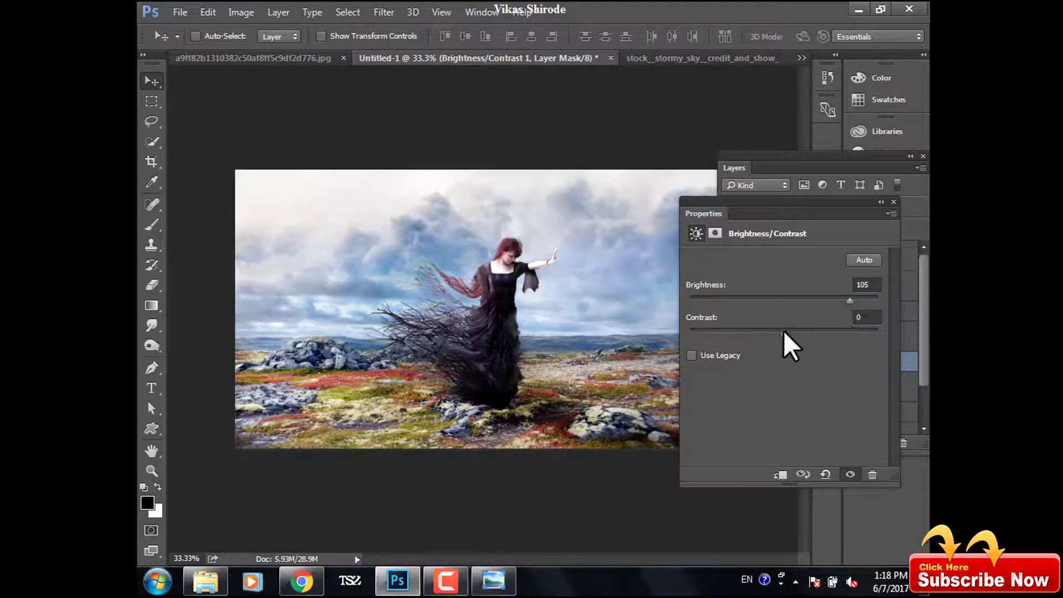
{"action": "mouse_move", "coordinate": [783, 330]}
{"action": "left_mouse_down"}
{"action": "mouse_move", "coordinate": [856, 331]}
{"action": "mouse_move", "coordinate": [787, 302]}
{"action": "mouse_move", "coordinate": [821, 302]}
{"action": "left_mouse_up"}
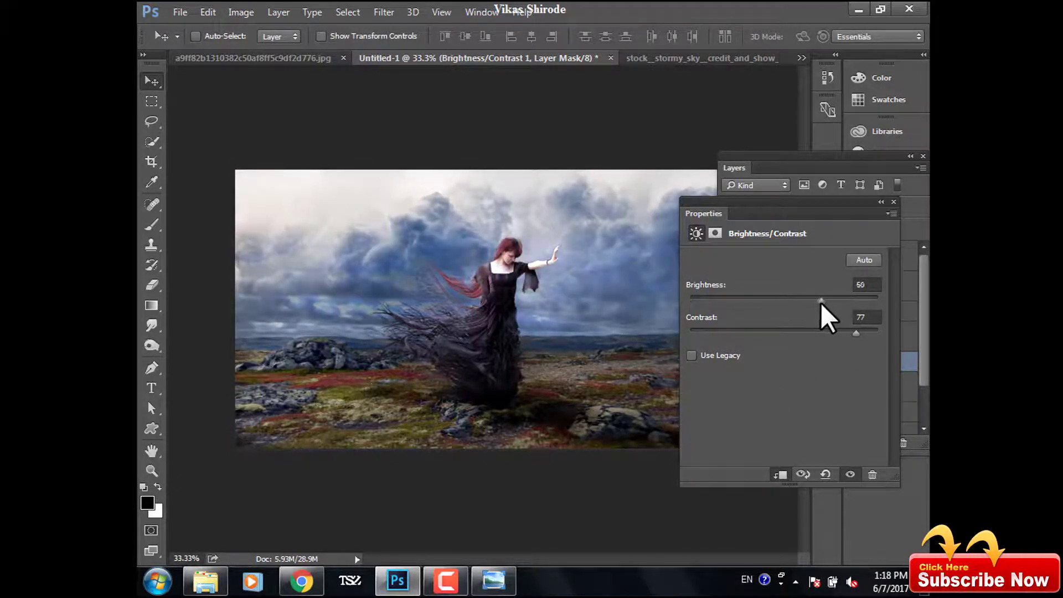
{"action": "left_click", "coordinate": [893, 202]}
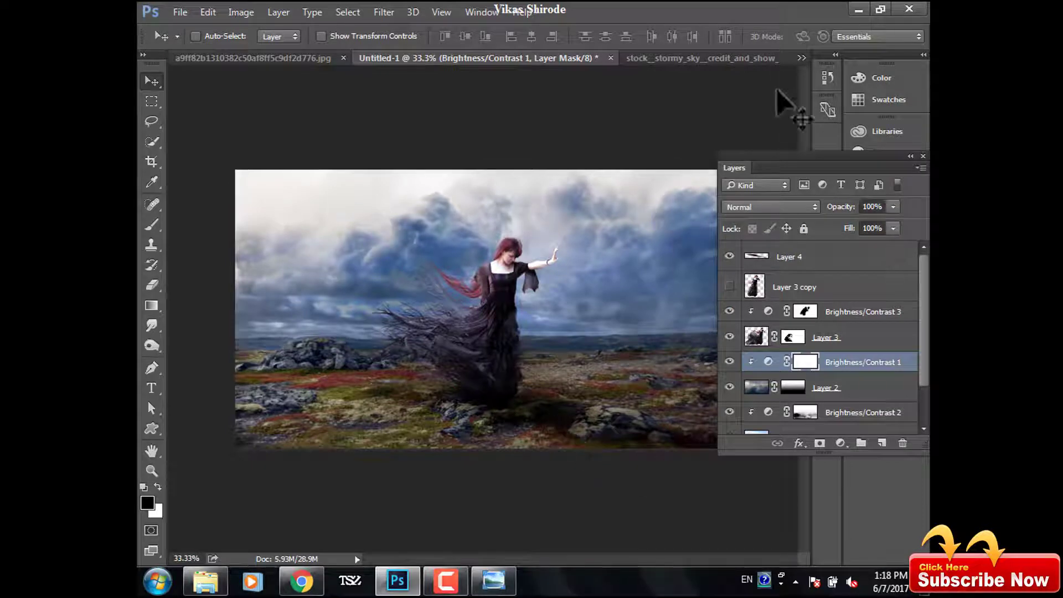
{"action": "left_click_drag", "start_coordinate": [741, 168], "coordinate": [822, 168]}
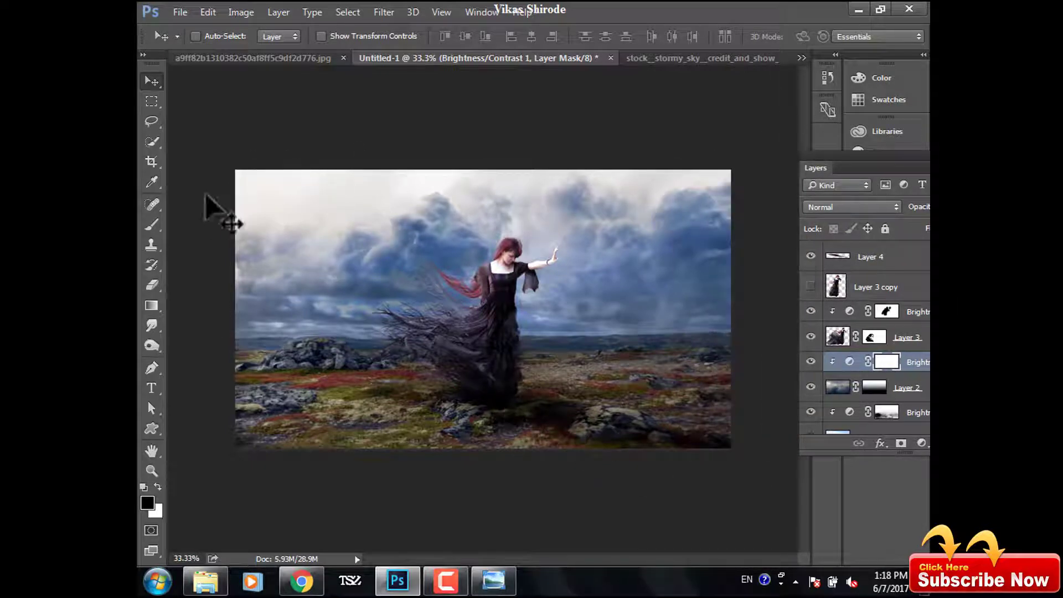
{"action": "left_click", "coordinate": [152, 225]}
Paint a light sky-blue glow over the left sky on a new Layer 5.
{"action": "key", "text": "bracketright"}
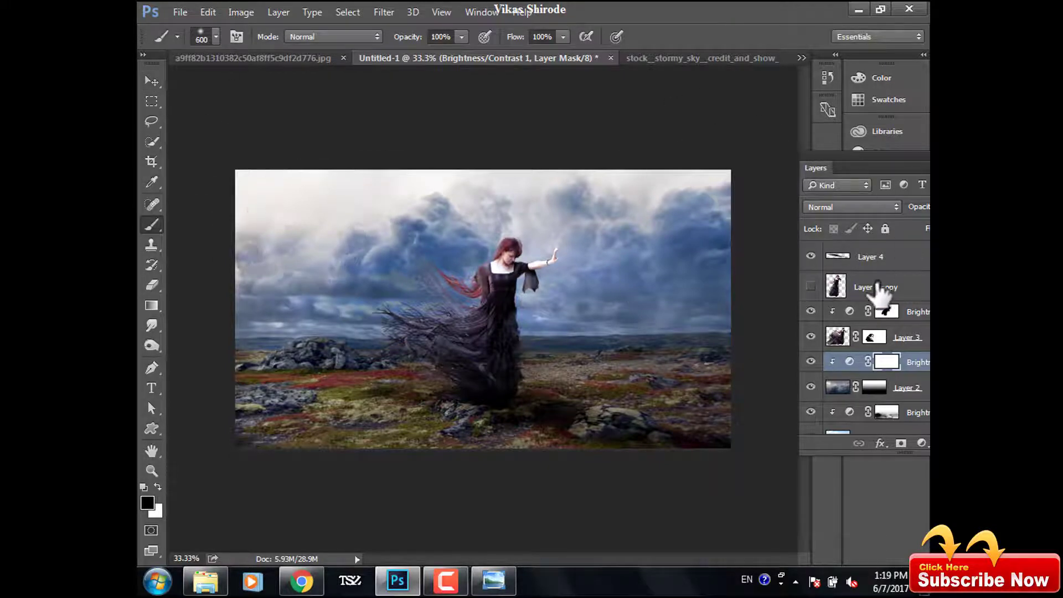
{"action": "left_click", "coordinate": [870, 256]}
{"action": "left_click_drag", "start_coordinate": [812, 169], "coordinate": [761, 161]}
{"action": "left_click", "coordinate": [910, 435]}
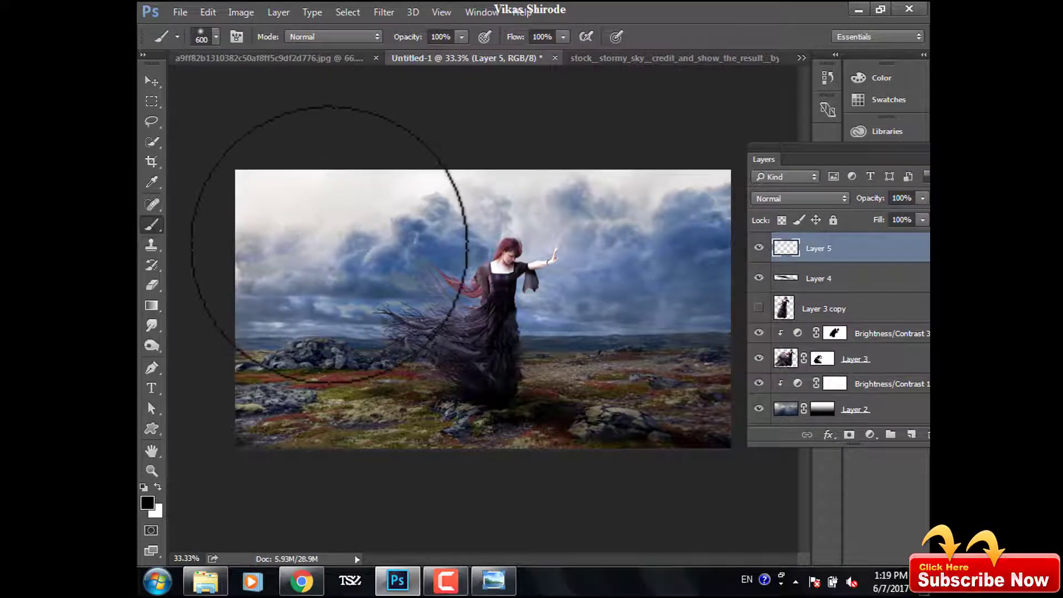
{"action": "left_click", "coordinate": [147, 503]}
{"action": "left_click", "coordinate": [551, 221]}
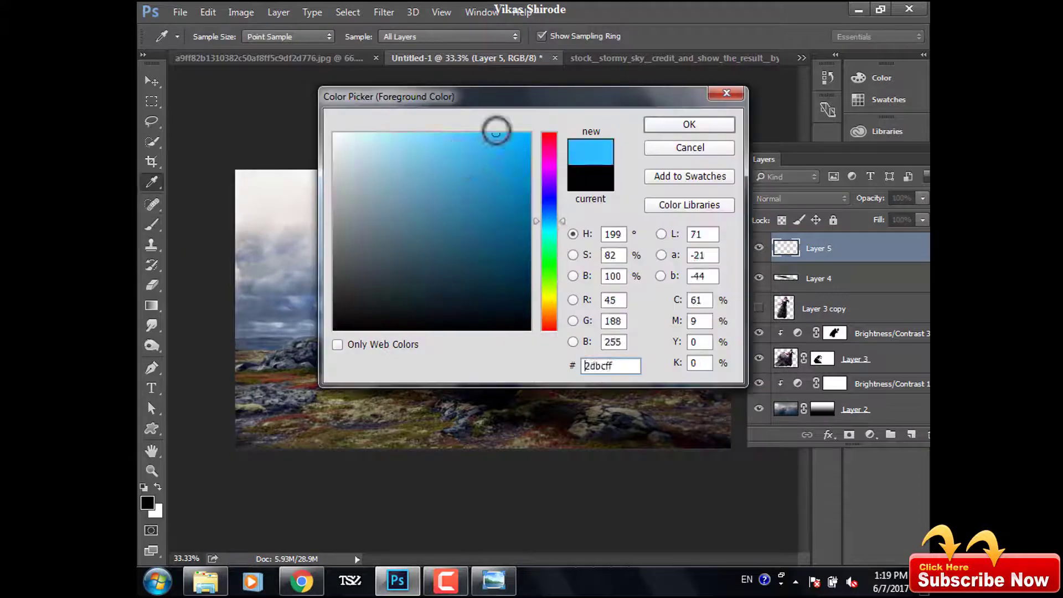
{"action": "left_click_drag", "start_coordinate": [493, 123], "coordinate": [483, 153]}
{"action": "left_click", "coordinate": [706, 127]}
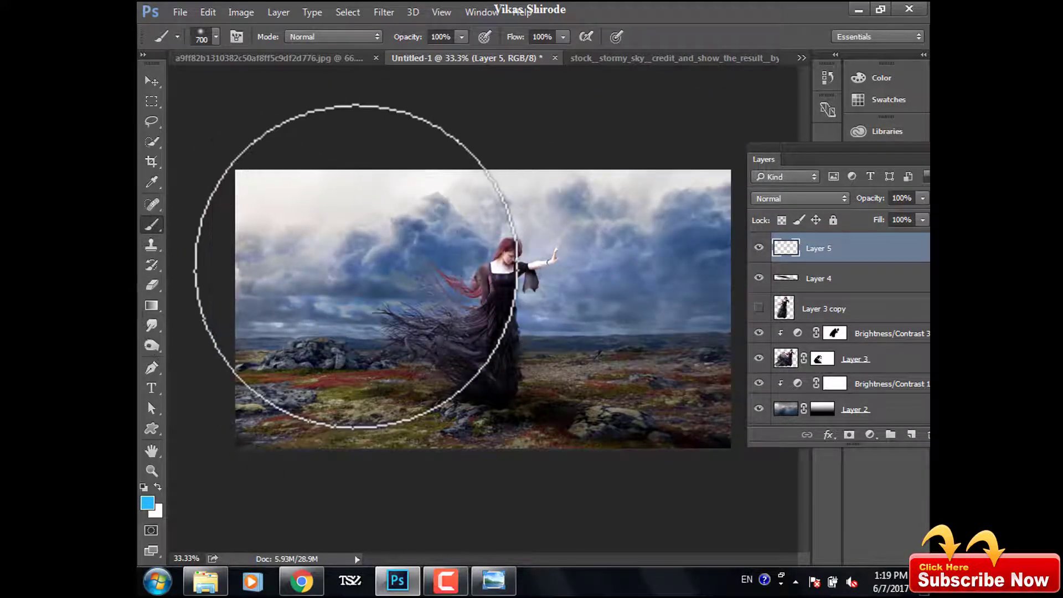
{"action": "left_click", "coordinate": [341, 251]}
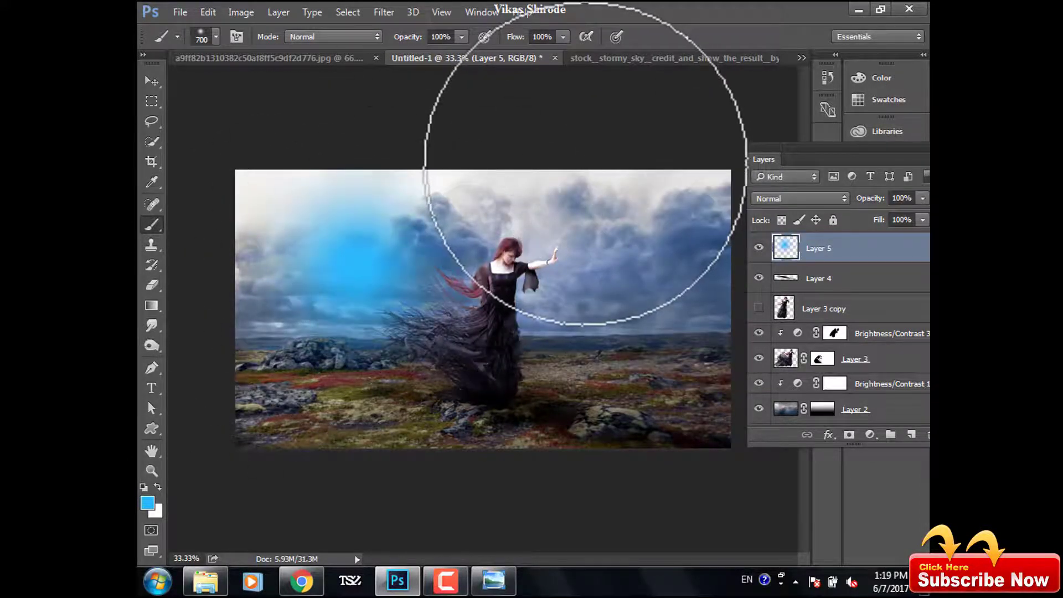
Enlarge the blue glow to about 221%, reposition it, and blend Layer 5 in Soft Light.
{"action": "key", "text": "ctrl+t"}
{"action": "left_click_drag", "start_coordinate": [502, 412], "coordinate": [637, 535]}
{"action": "mouse_move", "coordinate": [380, 290]}
{"action": "left_mouse_down"}
{"action": "mouse_move", "coordinate": [359, 310]}
{"action": "mouse_move", "coordinate": [287, 244]}
{"action": "left_mouse_up"}
{"action": "key", "text": "Return"}
{"action": "left_click", "coordinate": [798, 198]}
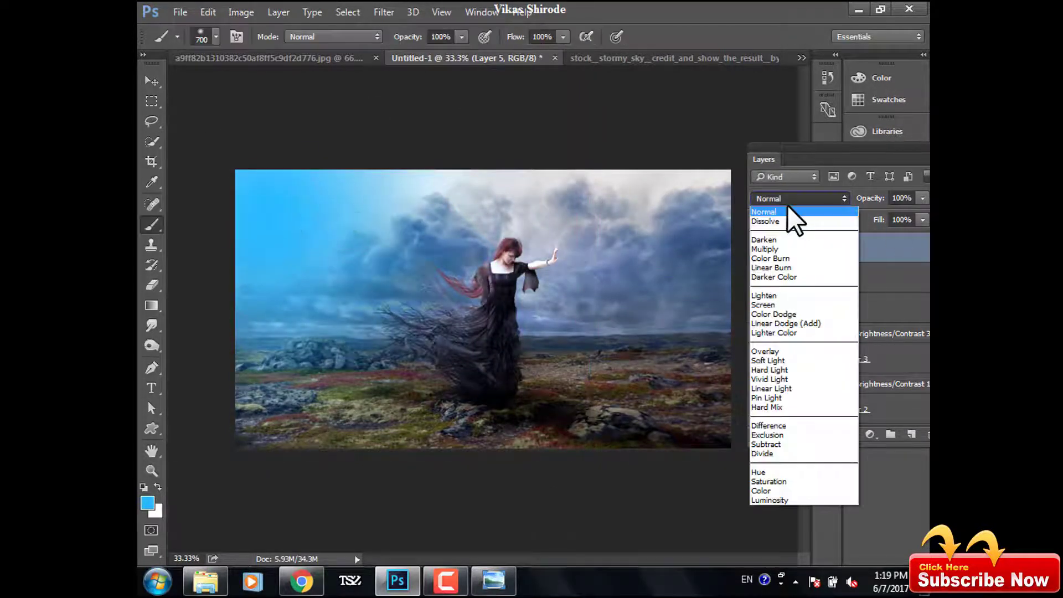
{"action": "left_click", "coordinate": [802, 357]}
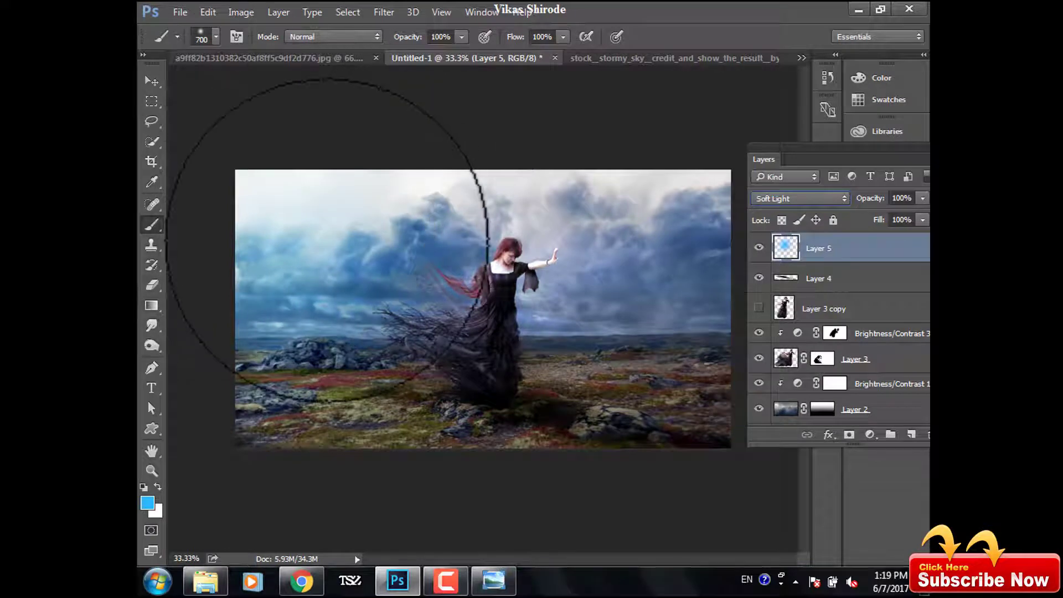
{"action": "left_click", "coordinate": [882, 336]}
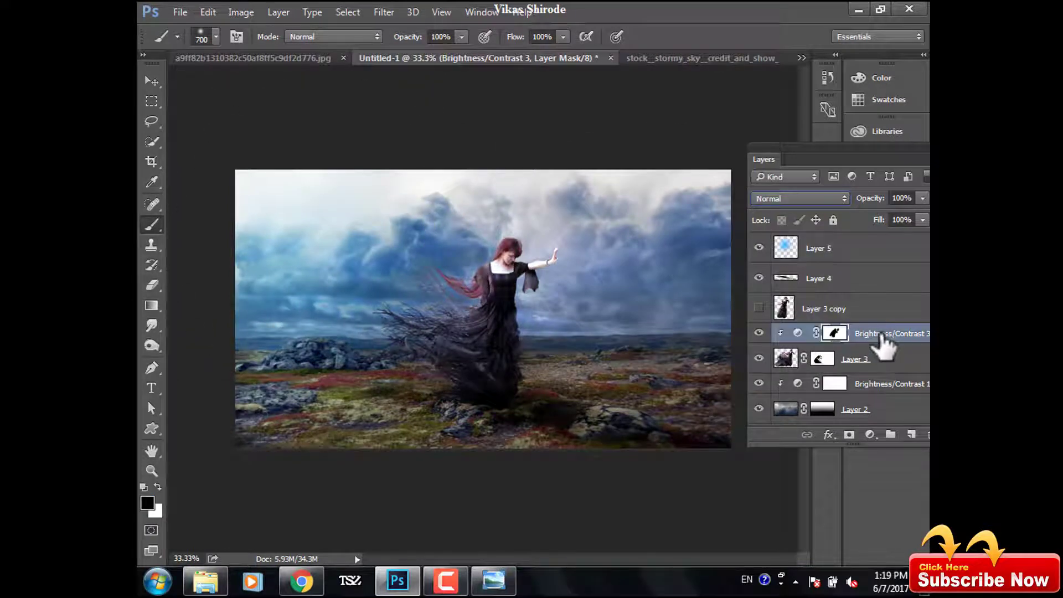
Tint the gown and hair blue on new clipped Layer 6 in Soft Light, then shrink the brush.
{"action": "left_click", "coordinate": [911, 434]}
{"action": "right_click", "coordinate": [814, 321]}
{"action": "left_click", "coordinate": [558, 352]}
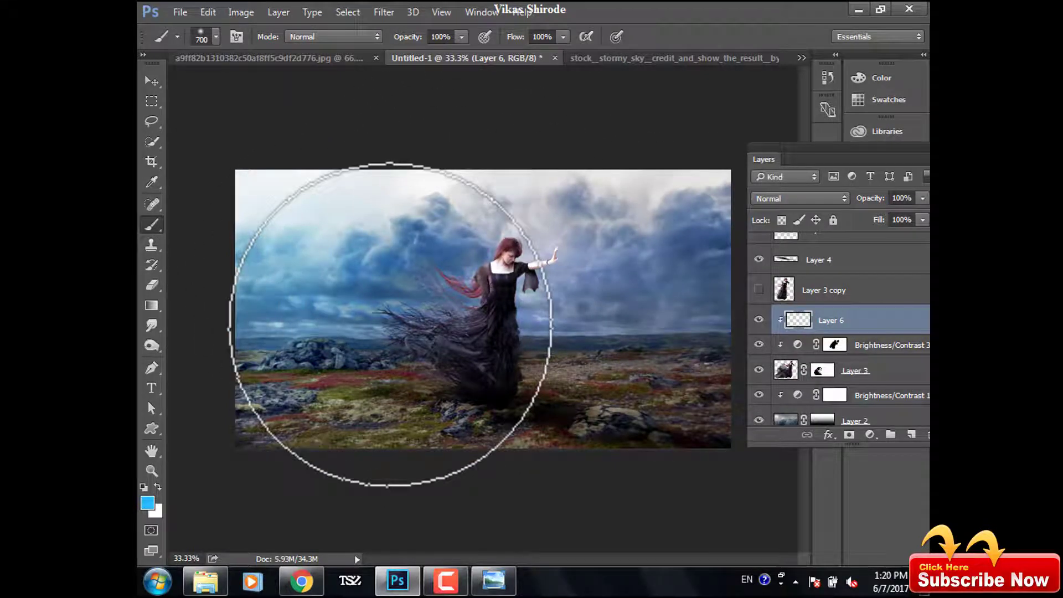
{"action": "left_click", "coordinate": [797, 198]}
{"action": "mouse_move", "coordinate": [365, 355]}
{"action": "left_mouse_down"}
{"action": "mouse_move", "coordinate": [396, 320]}
{"action": "mouse_move", "coordinate": [344, 266]}
{"action": "left_mouse_up"}
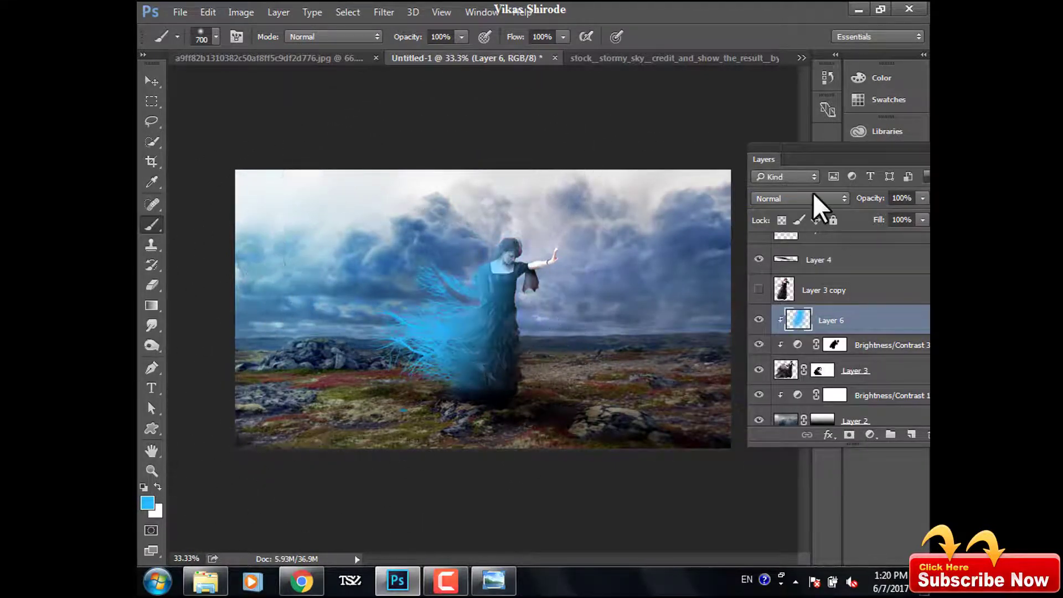
{"action": "left_click", "coordinate": [798, 198]}
{"action": "left_click", "coordinate": [795, 343]}
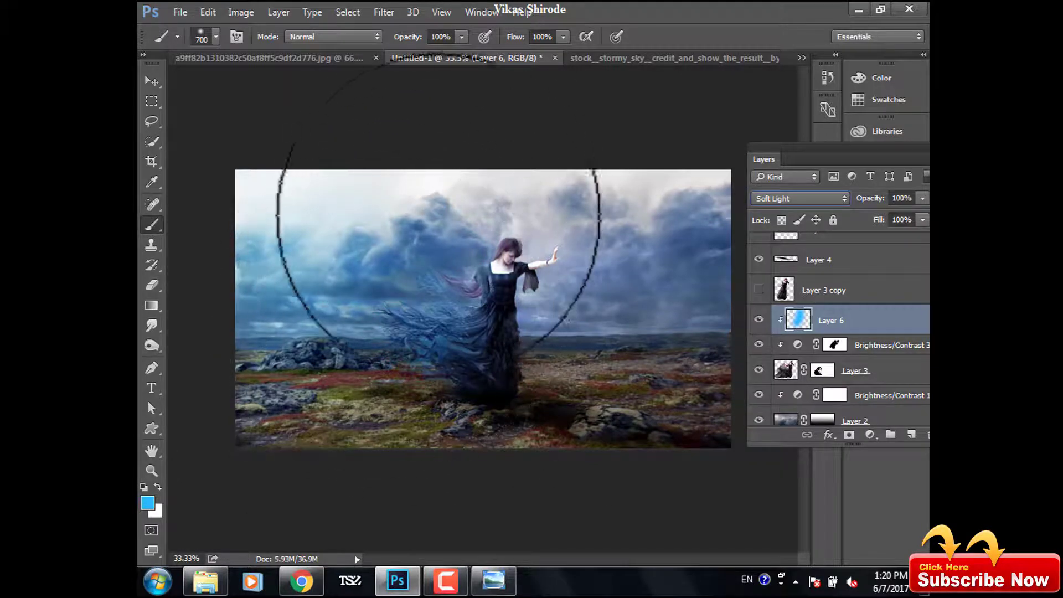
{"action": "key", "text": "bracketleft"}
{"action": "key", "text": "bracketleft"}
{"action": "key", "text": "bracketleft"}
{"action": "key", "text": "bracketleft"}
{"action": "key", "text": "bracketleft"}
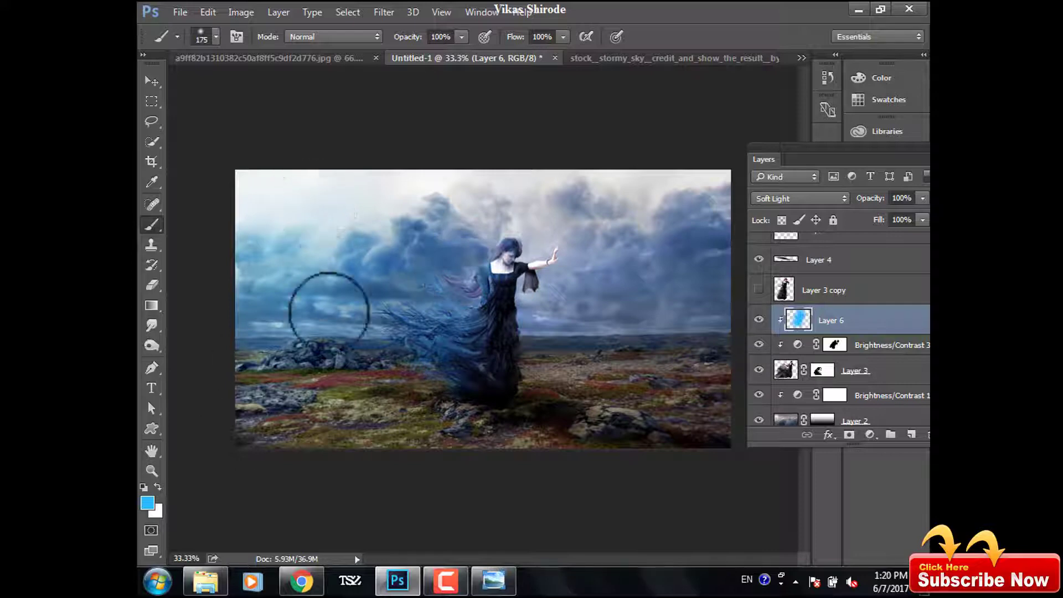
{"action": "scroll", "coordinate": [869, 396], "scroll_direction": "down", "scroll_amount": 2}
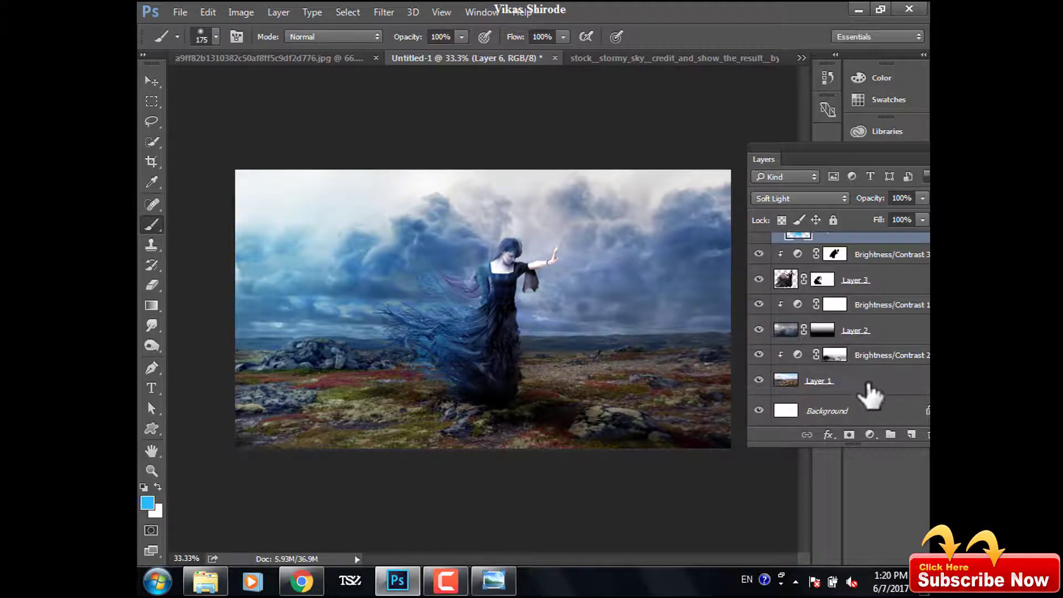
{"action": "scroll", "coordinate": [889, 343], "scroll_direction": "up", "scroll_amount": 3}
Try a Soft Light blue wash over the bottom-left rocks above Layer 4, then delete it.
{"action": "left_click", "coordinate": [831, 279]}
{"action": "left_click", "coordinate": [912, 435]}
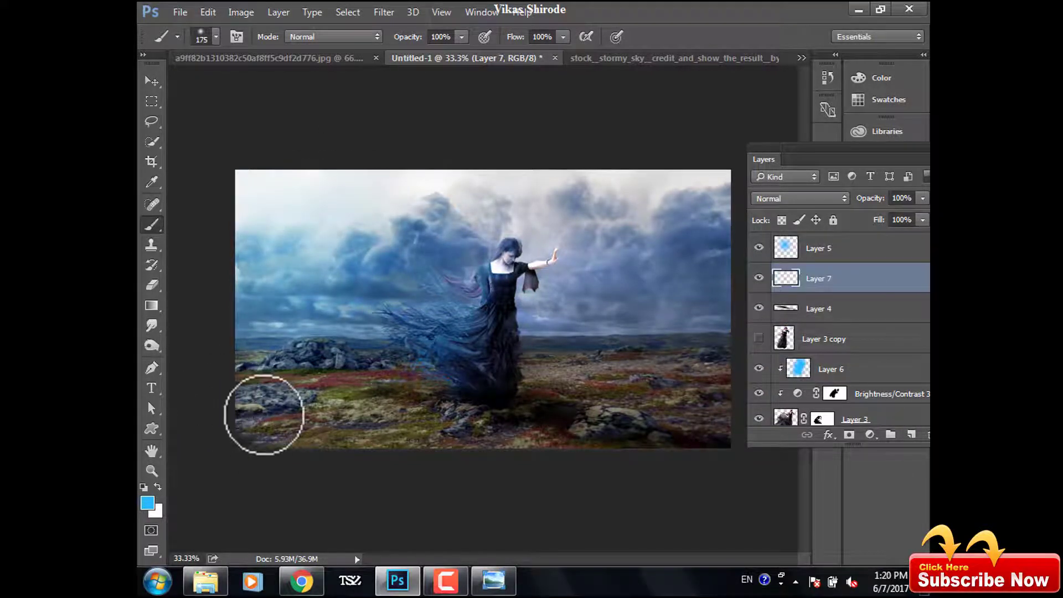
{"action": "left_click_drag", "start_coordinate": [250, 432], "coordinate": [309, 438]}
{"action": "left_click", "coordinate": [798, 199]}
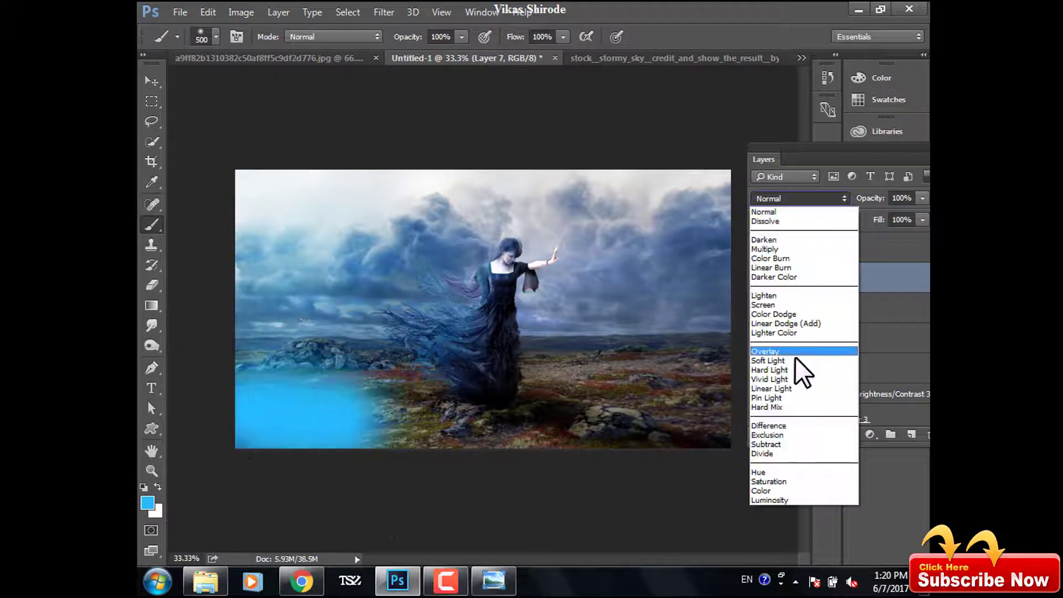
{"action": "left_click", "coordinate": [803, 369]}
{"action": "key", "text": "Delete"}
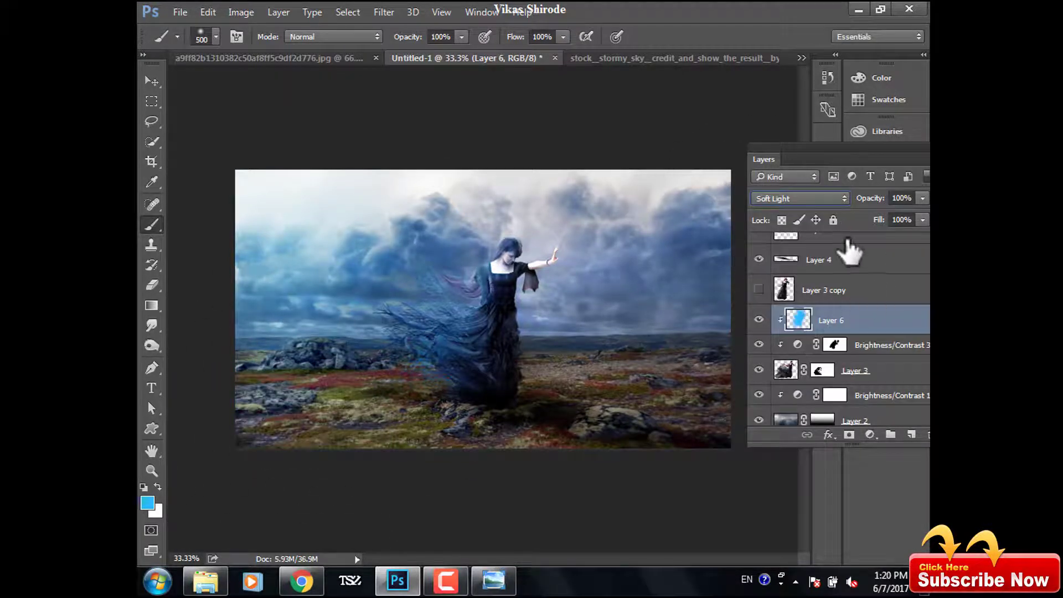
Wash faint blue at 8% opacity over the rocks on a fresh Soft Light Layer 7, comparing visibility.
{"action": "left_click", "coordinate": [911, 435]}
{"action": "left_click", "coordinate": [797, 198]}
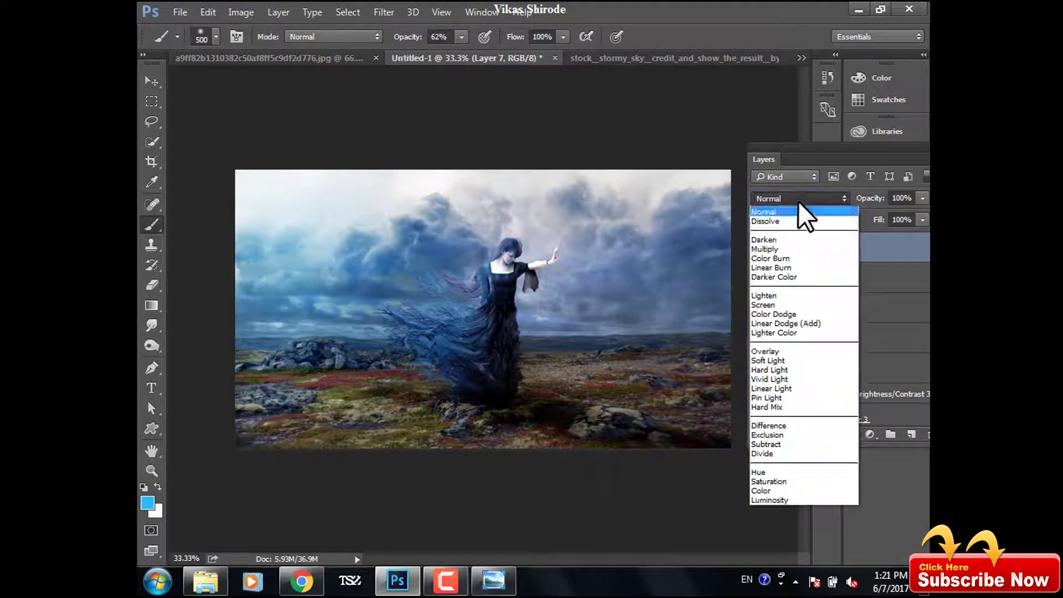
{"action": "left_click", "coordinate": [804, 365]}
{"action": "left_click_drag", "start_coordinate": [347, 463], "coordinate": [313, 391]}
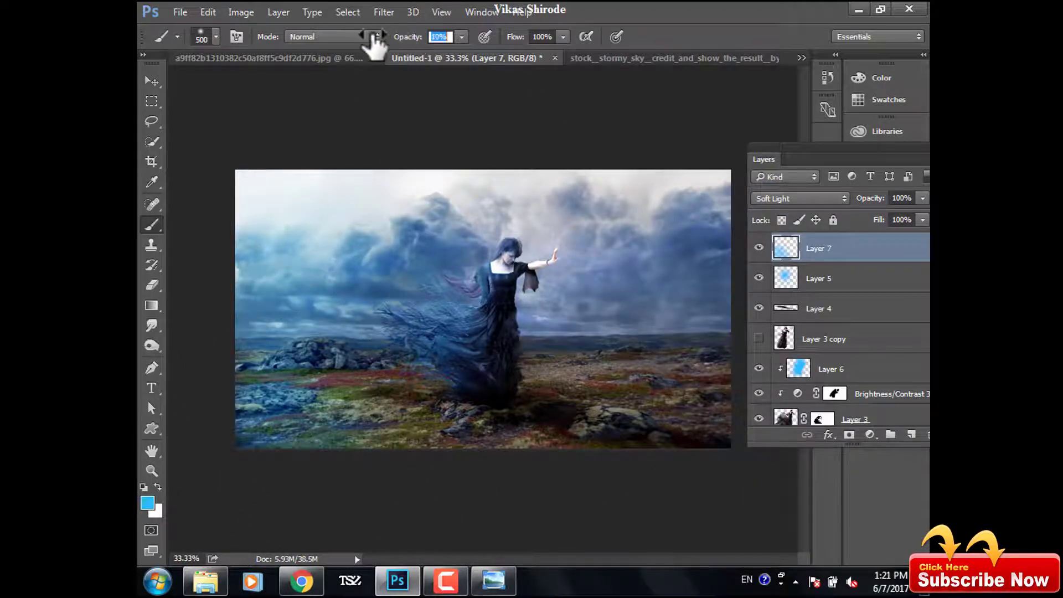
{"action": "left_click_drag", "start_coordinate": [376, 41], "coordinate": [378, 41]}
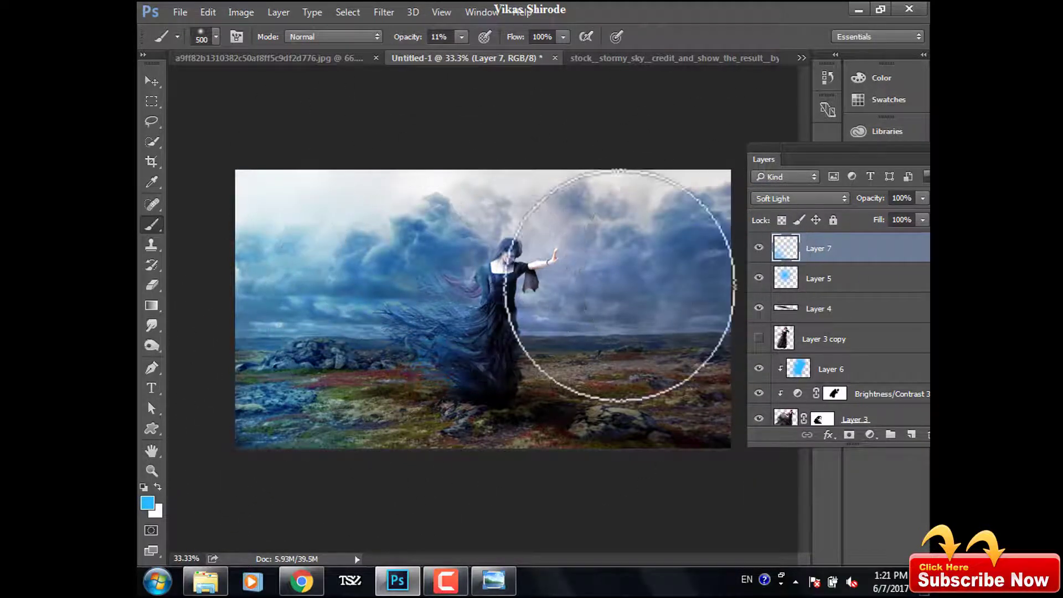
{"action": "left_click_drag", "start_coordinate": [411, 37], "coordinate": [408, 38]}
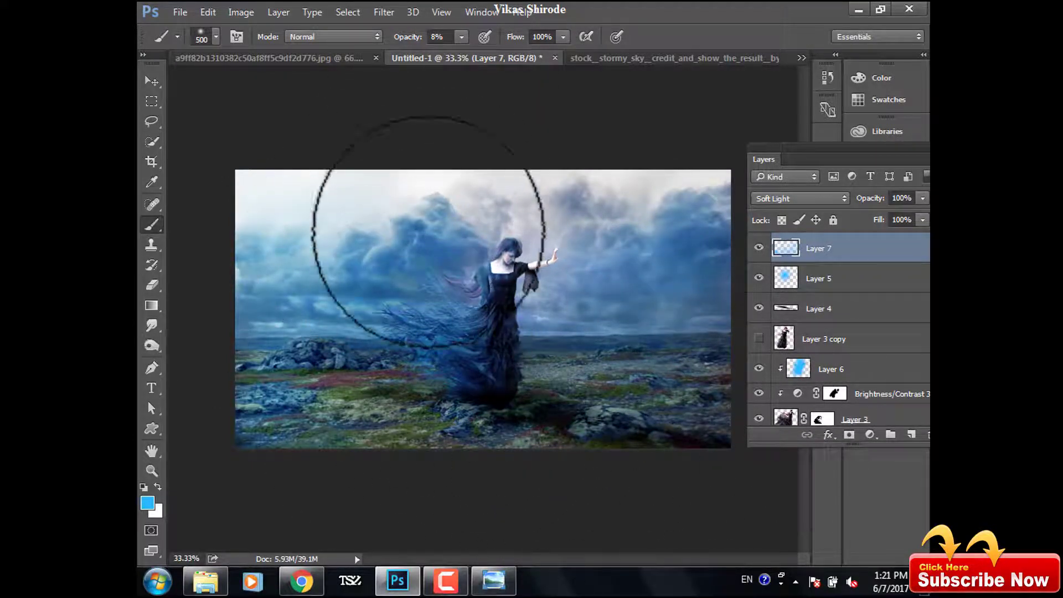
{"action": "left_click_drag", "start_coordinate": [759, 369], "coordinate": [759, 419]}
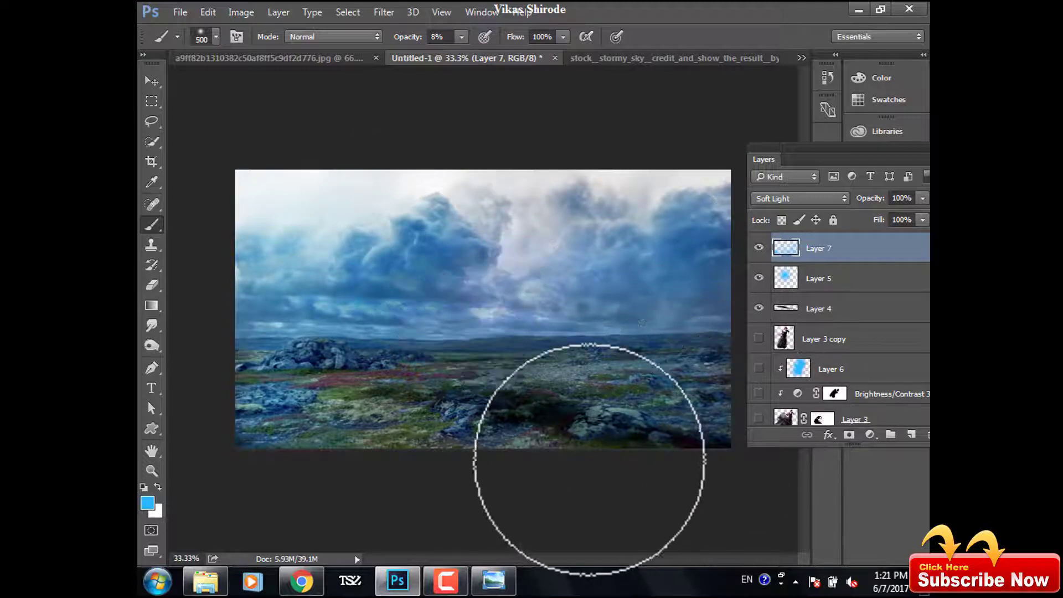
{"action": "left_click", "coordinate": [759, 419]}
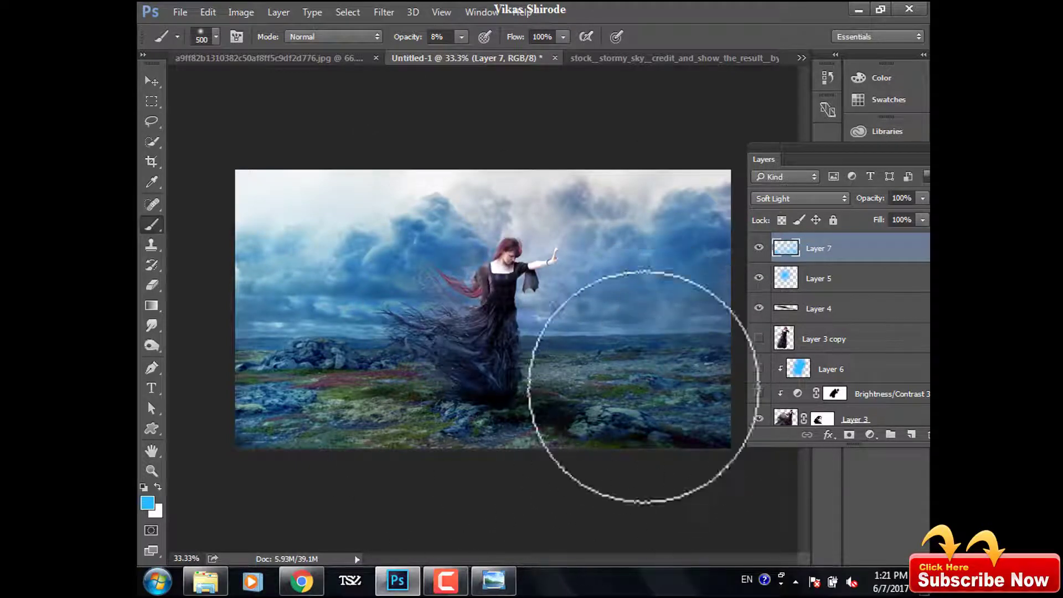
Switch to the Move tool, select Layer 1 and float the Layers panel over the canvas.
{"action": "left_click", "coordinate": [152, 80]}
{"action": "scroll", "coordinate": [870, 360], "scroll_direction": "down", "scroll_amount": 3}
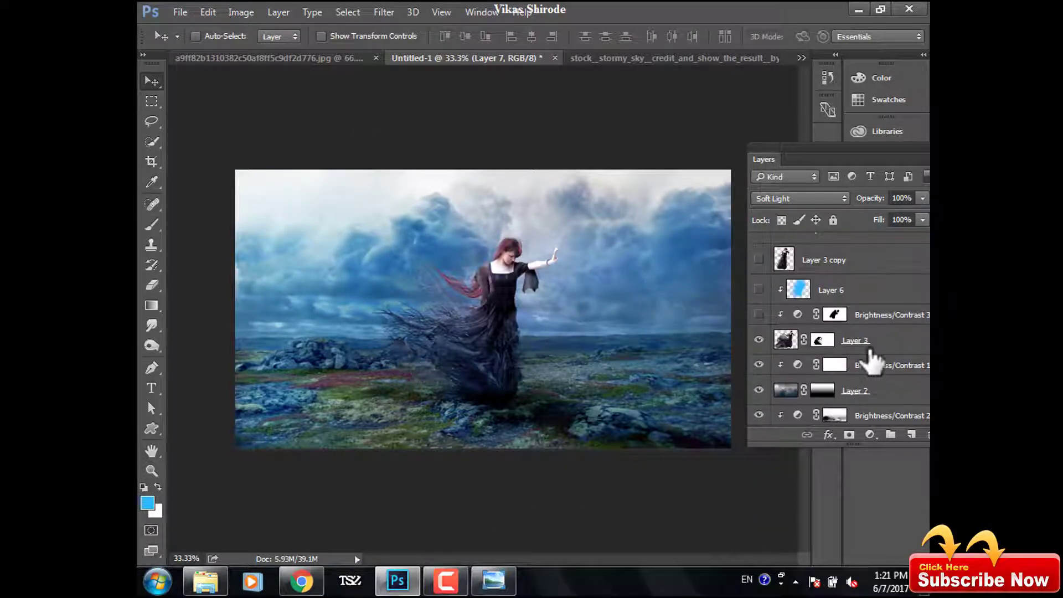
{"action": "scroll", "coordinate": [871, 361], "scroll_direction": "up", "scroll_amount": 3}
{"action": "scroll", "coordinate": [871, 357], "scroll_direction": "down", "scroll_amount": 5}
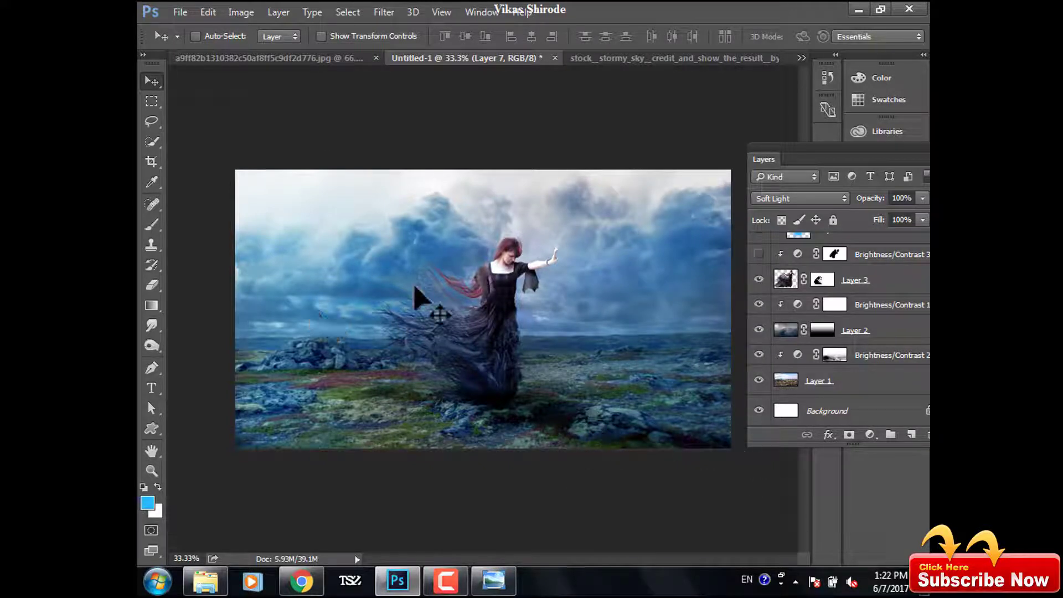
{"action": "scroll", "coordinate": [864, 403], "scroll_direction": "up", "scroll_amount": 1}
{"action": "scroll", "coordinate": [864, 403], "scroll_direction": "down", "scroll_amount": 1}
{"action": "left_click", "coordinate": [872, 388]}
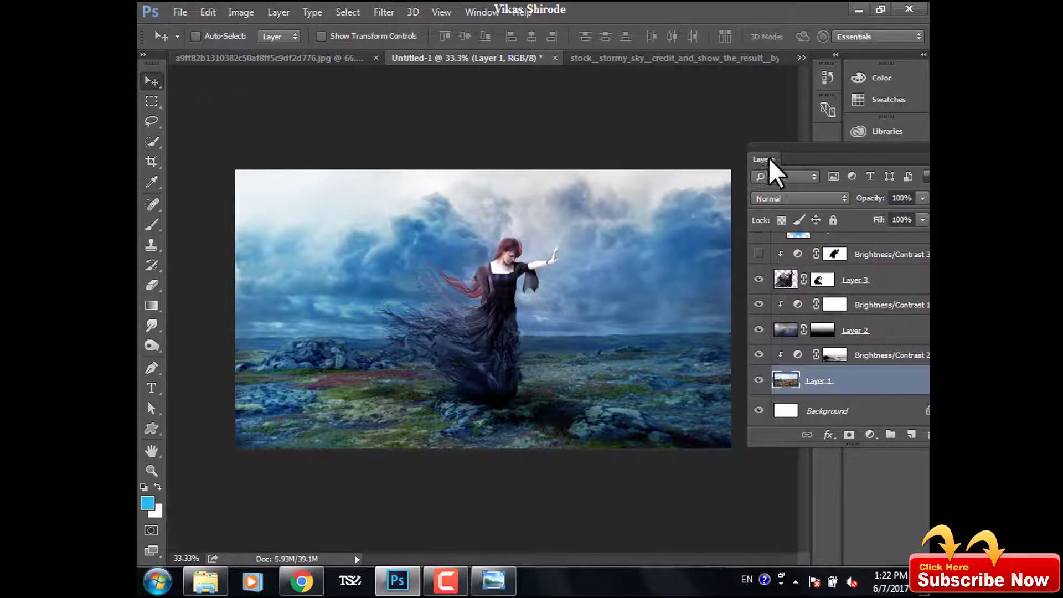
{"action": "left_click_drag", "start_coordinate": [769, 157], "coordinate": [584, 119]}
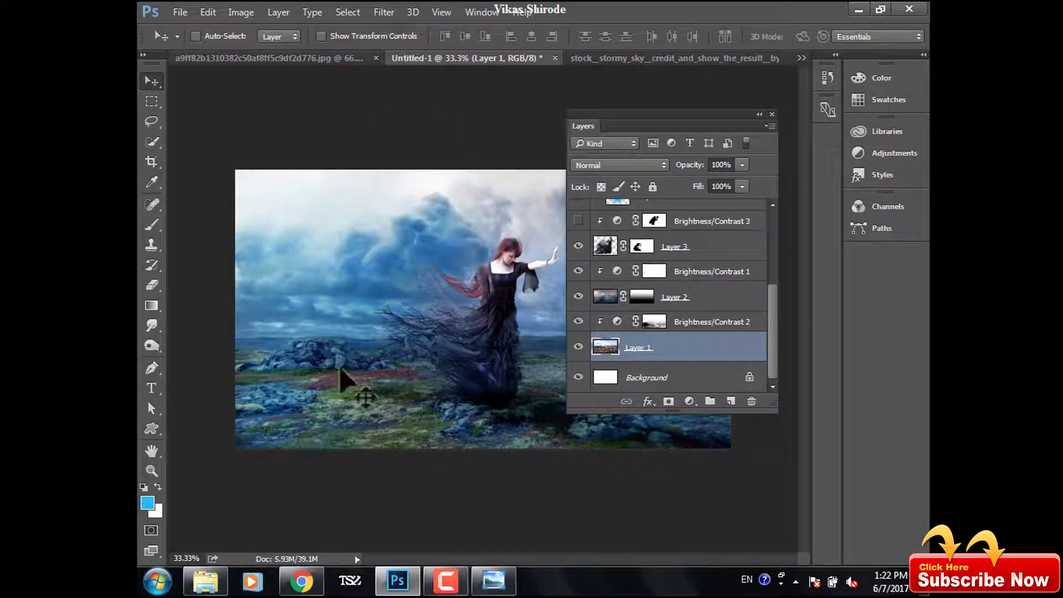
Hide the woman's layer and Layer 4, show Layer 5's blue sky tint, and add a top layer.
{"action": "scroll", "coordinate": [714, 365], "scroll_direction": "up", "scroll_amount": 3}
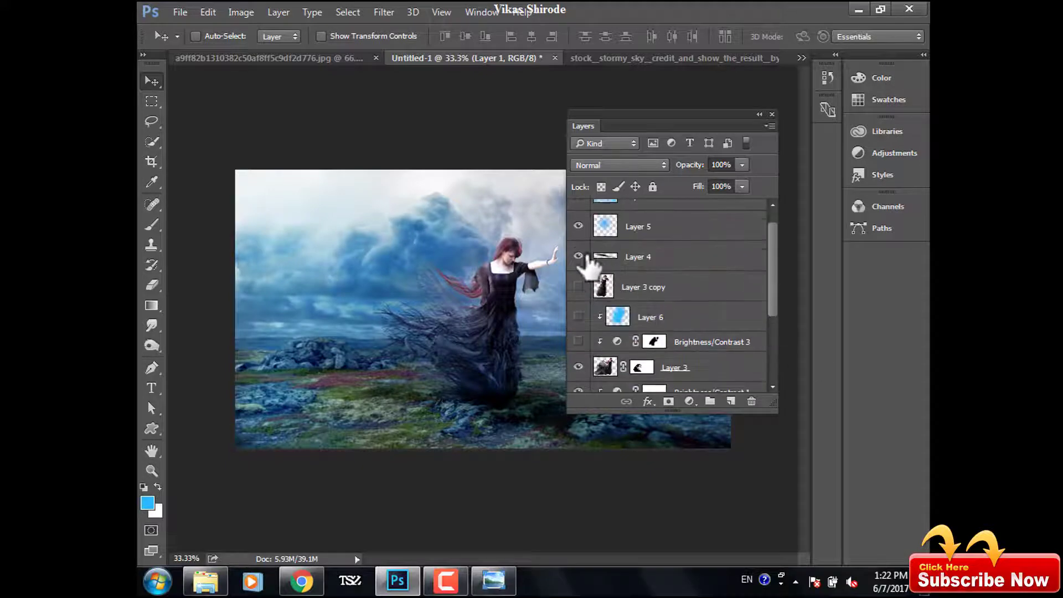
{"action": "left_click", "coordinate": [578, 367]}
{"action": "scroll", "coordinate": [579, 371], "scroll_direction": "down", "scroll_amount": 1}
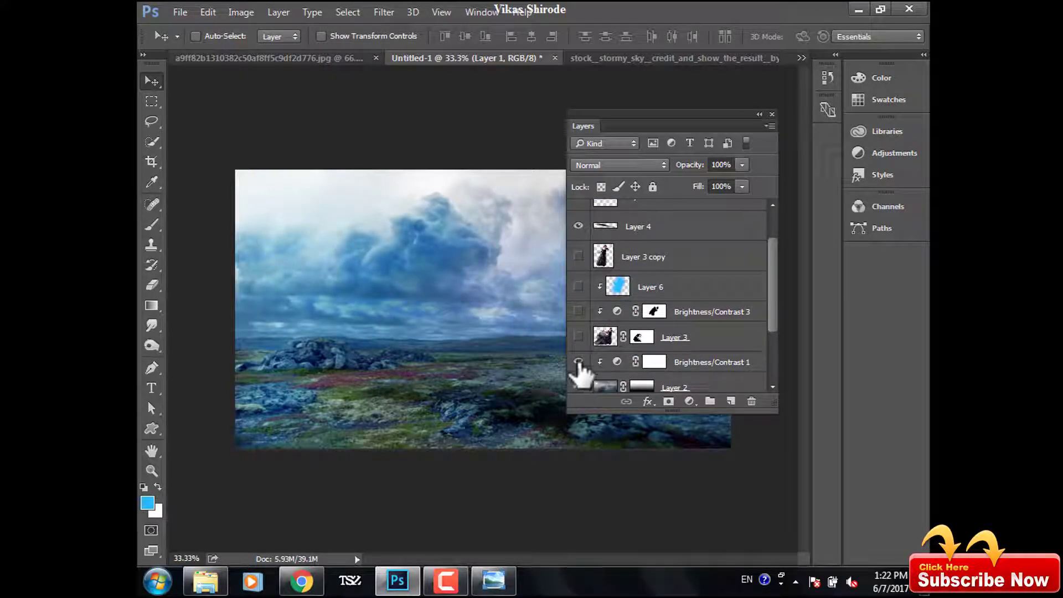
{"action": "scroll", "coordinate": [579, 310], "scroll_direction": "up", "scroll_amount": 2}
{"action": "left_click", "coordinate": [579, 276]}
{"action": "left_click", "coordinate": [579, 245]}
{"action": "scroll", "coordinate": [665, 333], "scroll_direction": "down", "scroll_amount": 3}
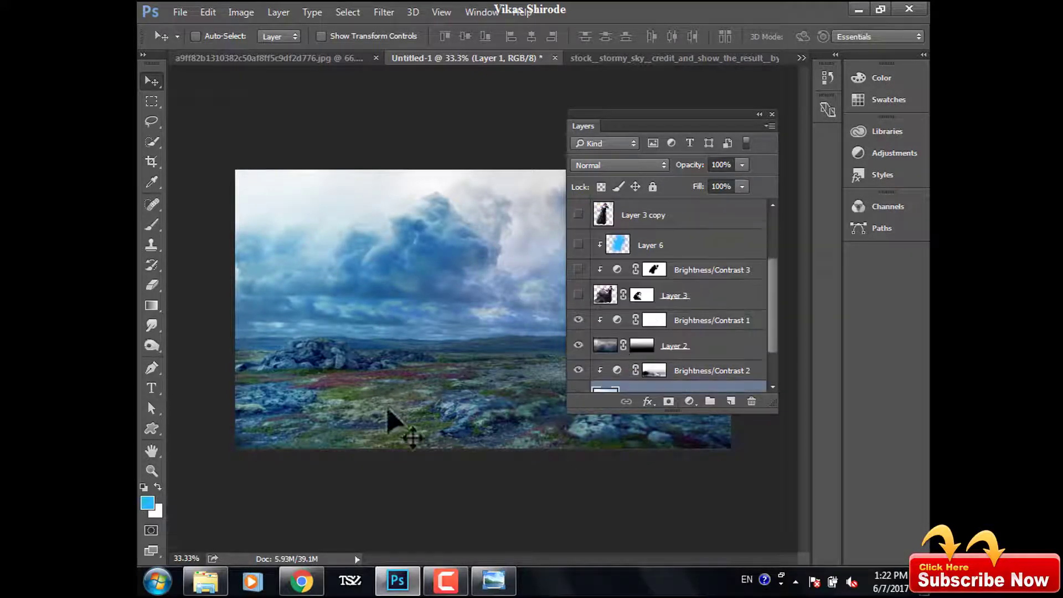
{"action": "left_click_drag", "start_coordinate": [599, 127], "coordinate": [685, 157]}
{"action": "scroll", "coordinate": [734, 379], "scroll_direction": "up", "scroll_amount": 3}
{"action": "key", "text": "ctrl+shift+alt+n"}
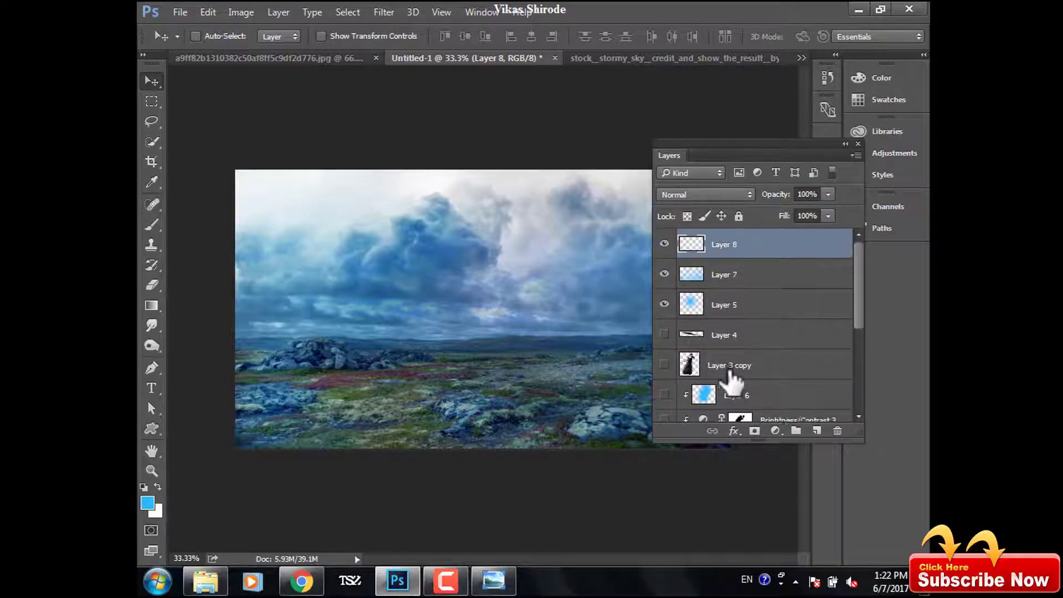
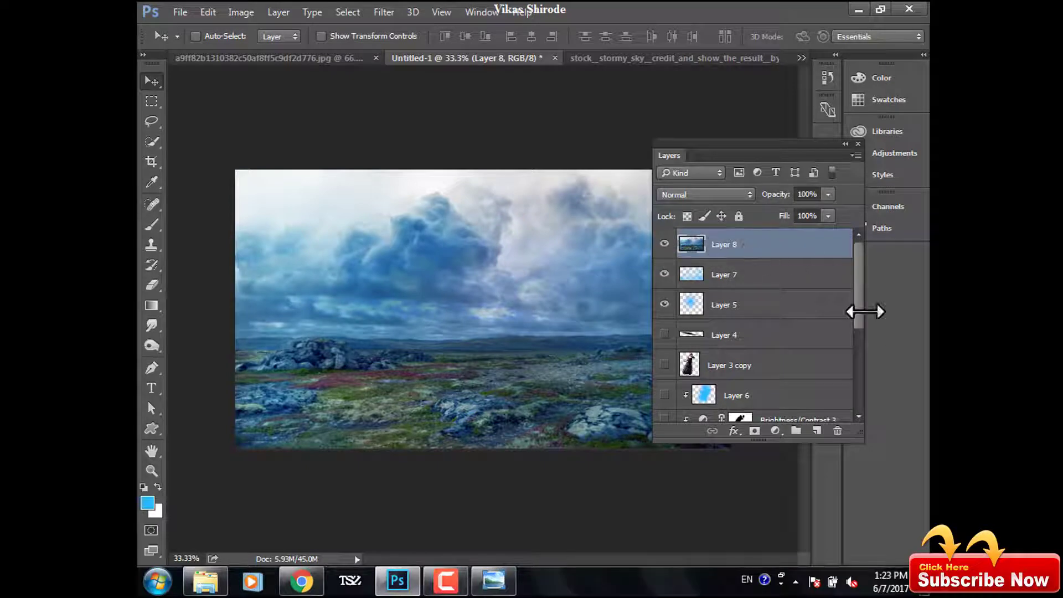
Move Layer 8 beneath Layer 3, hide it, and select Brightness/Contrast 1.
{"action": "scroll", "coordinate": [865, 347], "scroll_direction": "down", "scroll_amount": 3}
{"action": "scroll", "coordinate": [866, 337], "scroll_direction": "up", "scroll_amount": 3}
{"action": "mouse_move", "coordinate": [775, 243]}
{"action": "left_mouse_down"}
{"action": "mouse_move", "coordinate": [792, 475]}
{"action": "mouse_move", "coordinate": [782, 333]}
{"action": "left_mouse_up"}
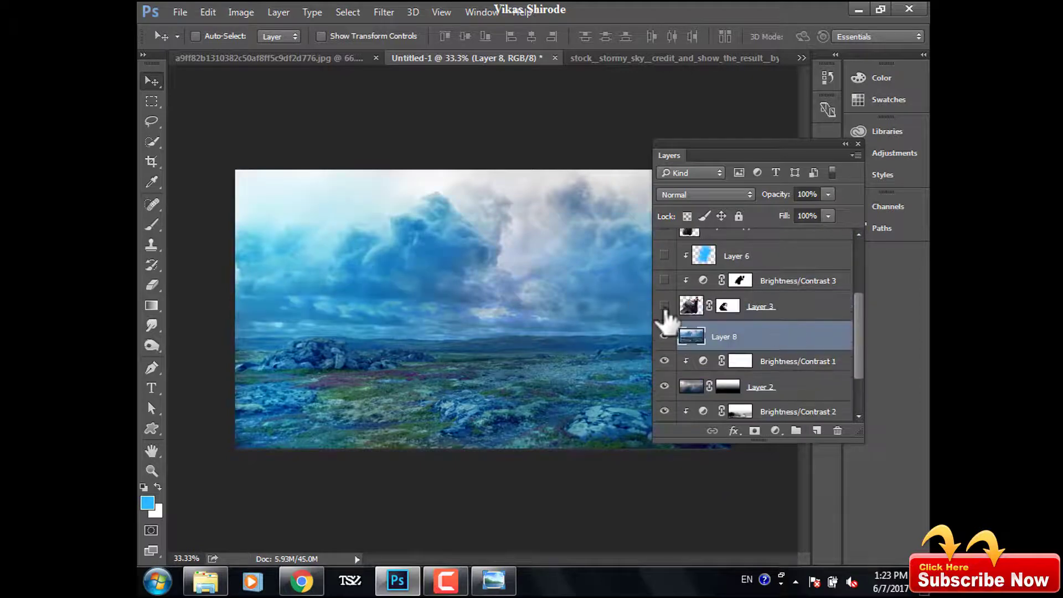
{"action": "left_click_drag", "start_coordinate": [665, 306], "coordinate": [665, 255]}
{"action": "left_click", "coordinate": [664, 337]}
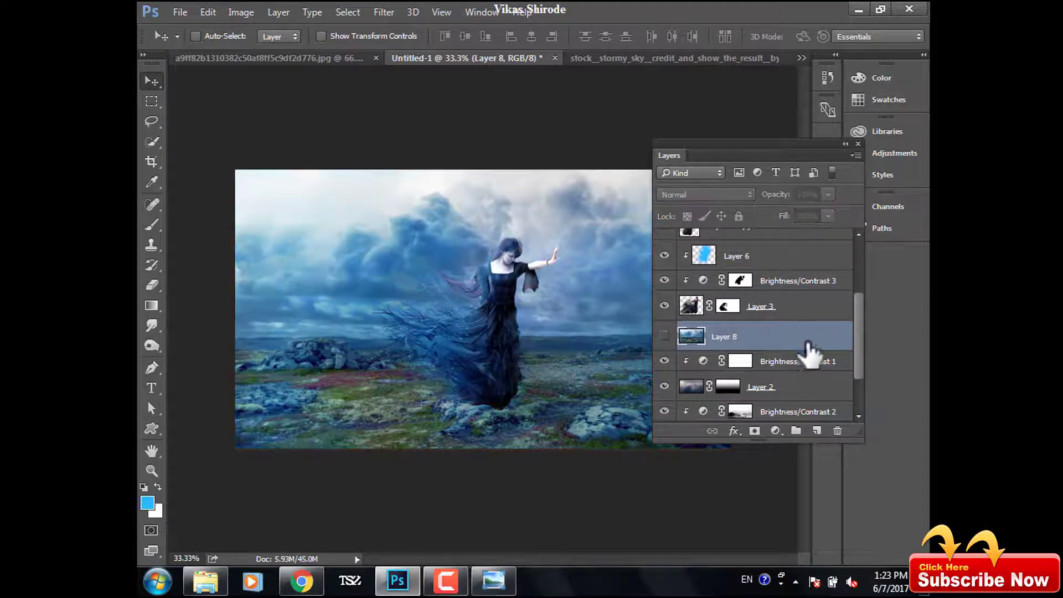
{"action": "scroll", "coordinate": [807, 376], "scroll_direction": "up", "scroll_amount": 2}
{"action": "scroll", "coordinate": [793, 354], "scroll_direction": "down", "scroll_amount": 3}
{"action": "left_click", "coordinate": [783, 314]}
{"action": "scroll", "coordinate": [772, 299], "scroll_direction": "up", "scroll_amount": 6}
{"action": "left_click", "coordinate": [774, 280]}
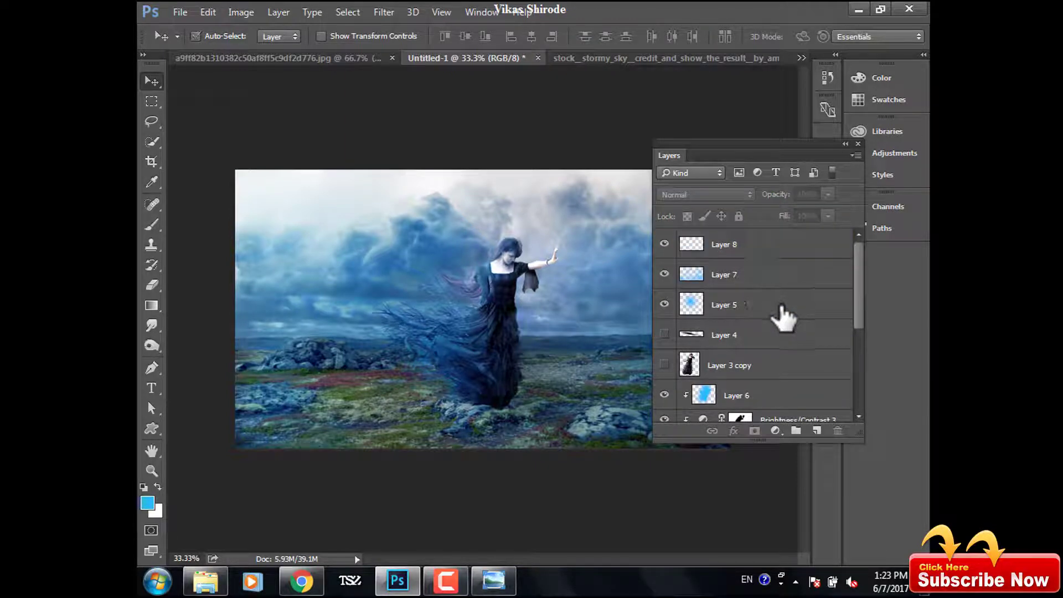
{"action": "scroll", "coordinate": [782, 306], "scroll_direction": "down", "scroll_amount": 5}
{"action": "scroll", "coordinate": [782, 306], "scroll_direction": "down", "scroll_amount": 1}
{"action": "left_click", "coordinate": [781, 305]}
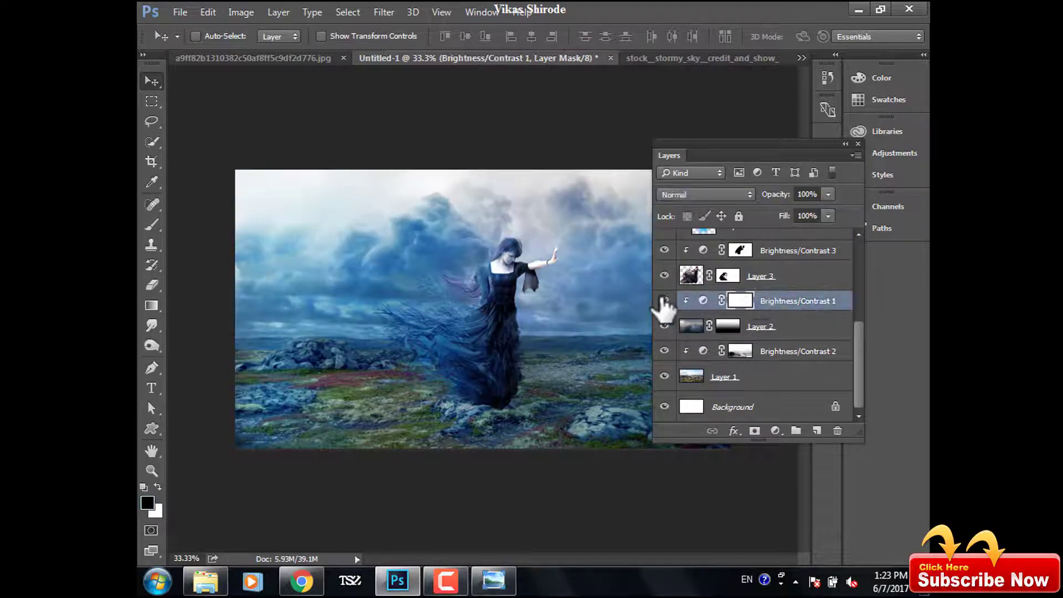
Create Layer 9 above Brightness/Contrast 1 as a merged landscape copy with the woman hidden, then re-show her.
{"action": "left_click", "coordinate": [817, 431]}
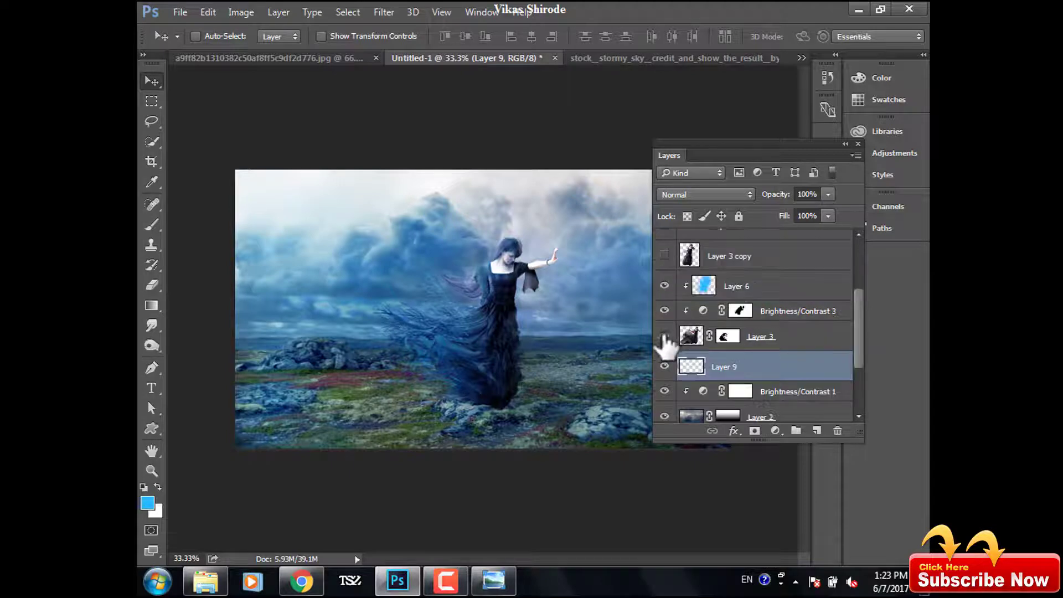
{"action": "left_click", "coordinate": [665, 336]}
{"action": "scroll", "coordinate": [783, 308], "scroll_direction": "down", "scroll_amount": 3}
{"action": "scroll", "coordinate": [765, 309], "scroll_direction": "down", "scroll_amount": 2}
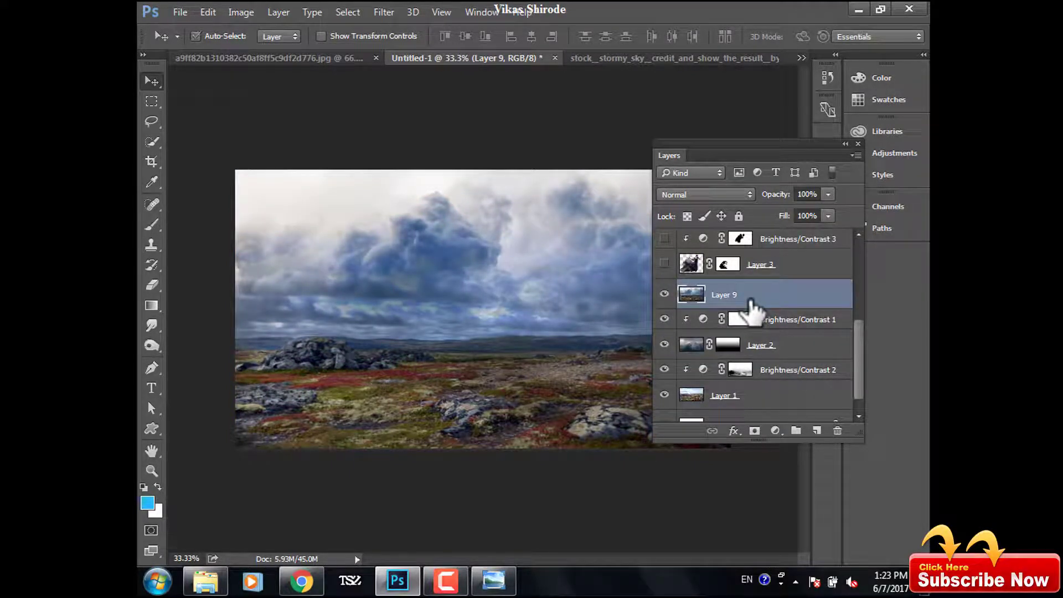
{"action": "left_click", "coordinate": [665, 264]}
{"action": "scroll", "coordinate": [703, 304], "scroll_direction": "up", "scroll_amount": 1}
{"action": "scroll", "coordinate": [667, 271], "scroll_direction": "up", "scroll_amount": 4}
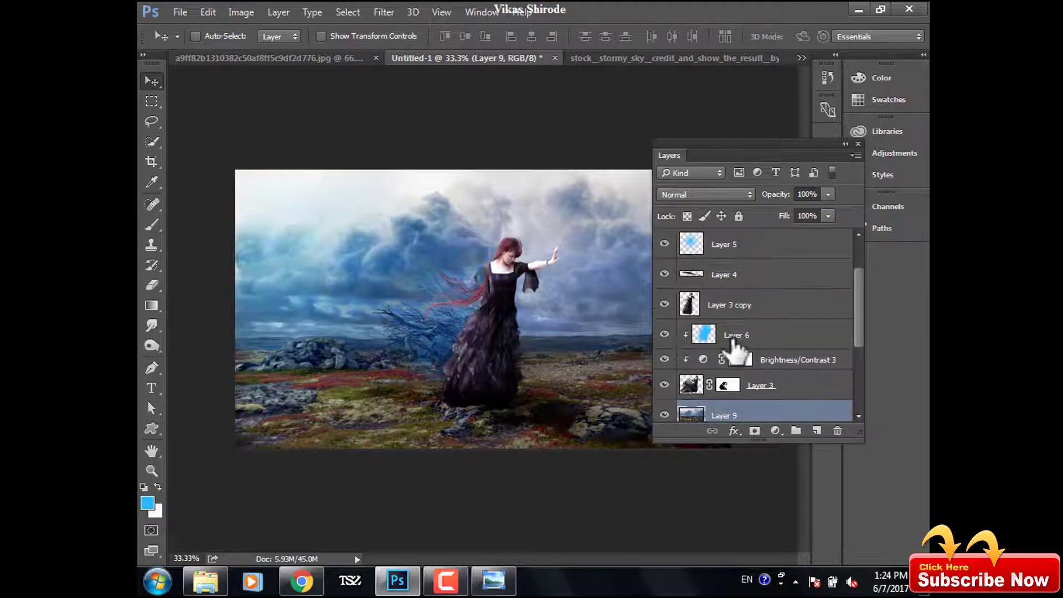
{"action": "scroll", "coordinate": [736, 350], "scroll_direction": "down", "scroll_amount": 3}
{"action": "left_click", "coordinate": [381, 11]}
{"action": "mouse_move", "coordinate": [478, 197]}
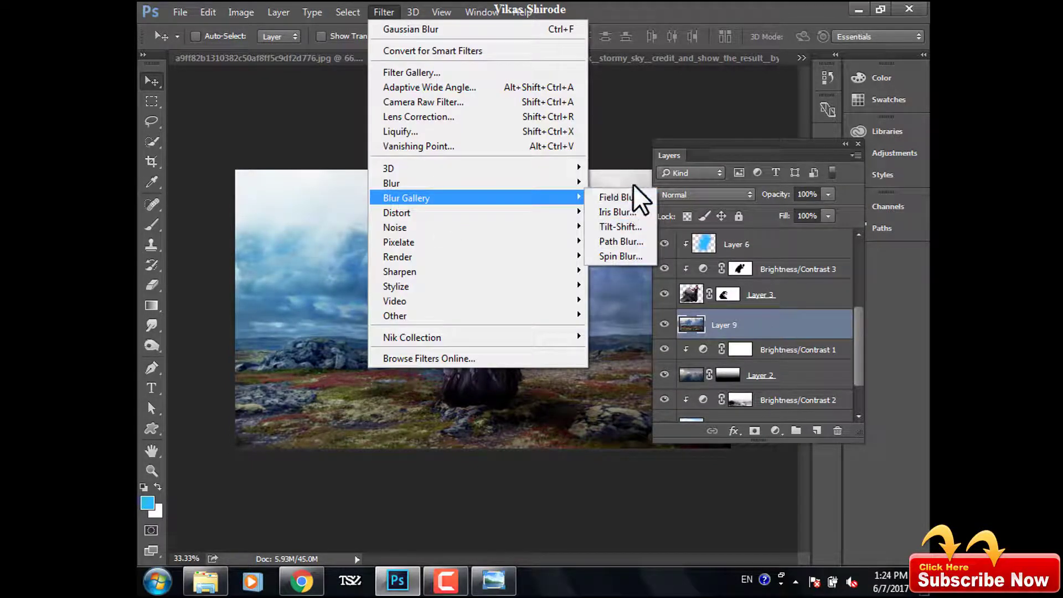
Apply a 15 px Tilt-Shift blur to Layer 9, keeping a sharp band across the woman's middle.
{"action": "left_click", "coordinate": [633, 195]}
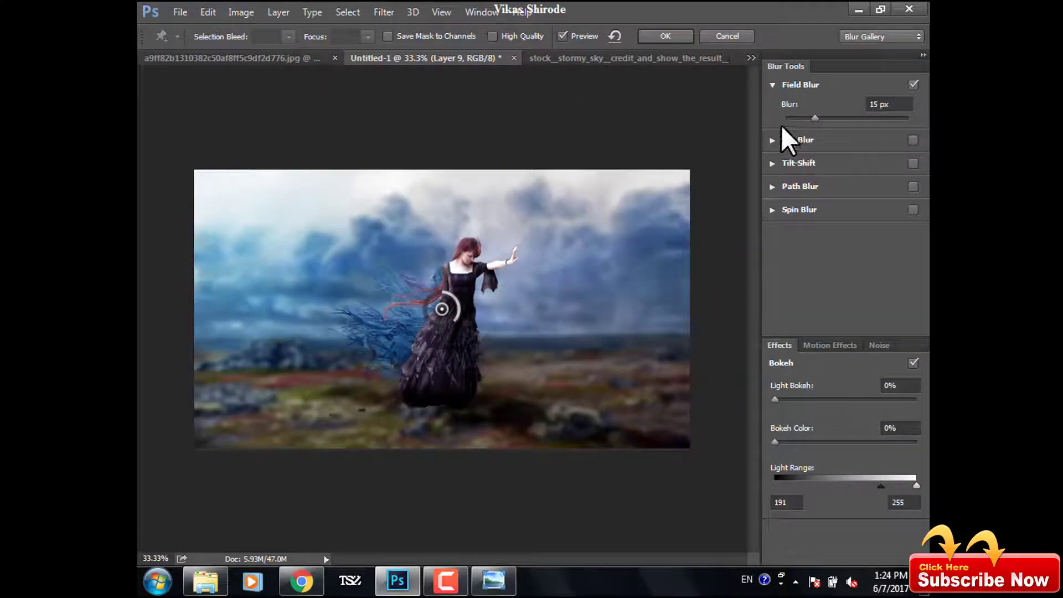
{"action": "left_click", "coordinate": [913, 84]}
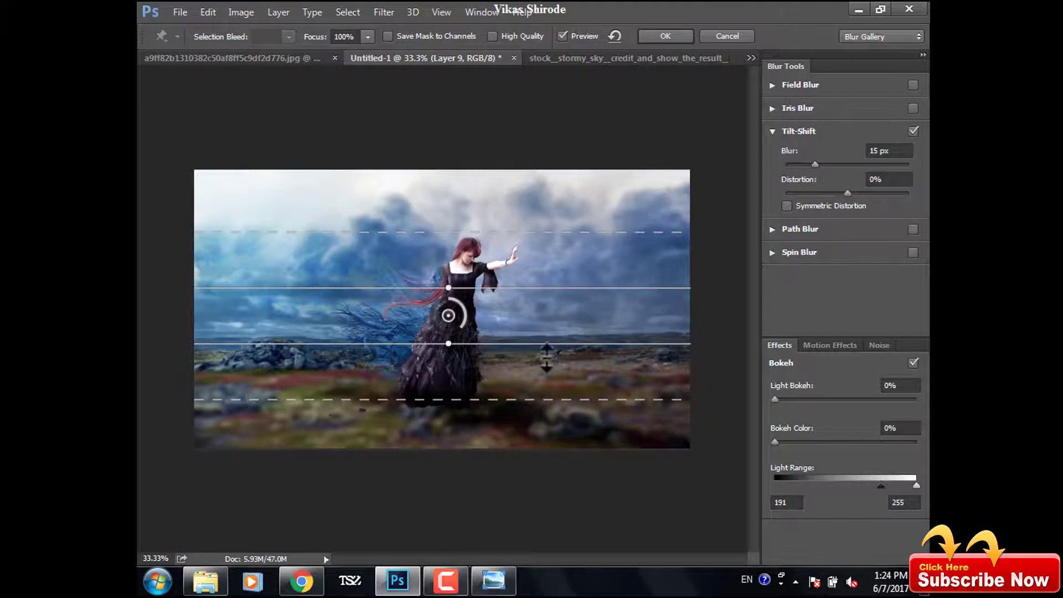
{"action": "left_click_drag", "start_coordinate": [545, 275], "coordinate": [551, 314]}
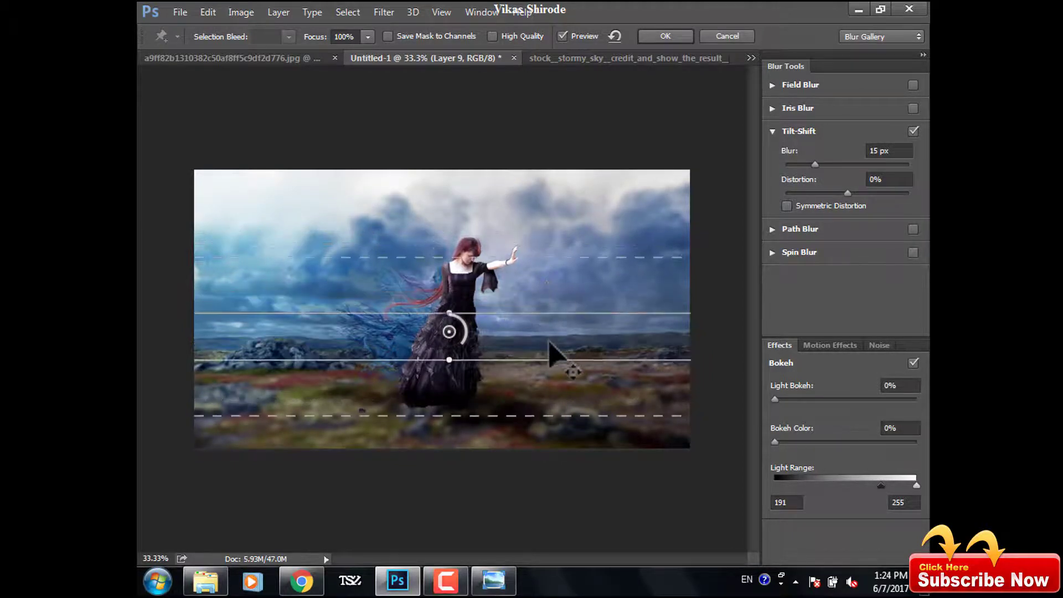
{"action": "left_click_drag", "start_coordinate": [447, 416], "coordinate": [447, 434]}
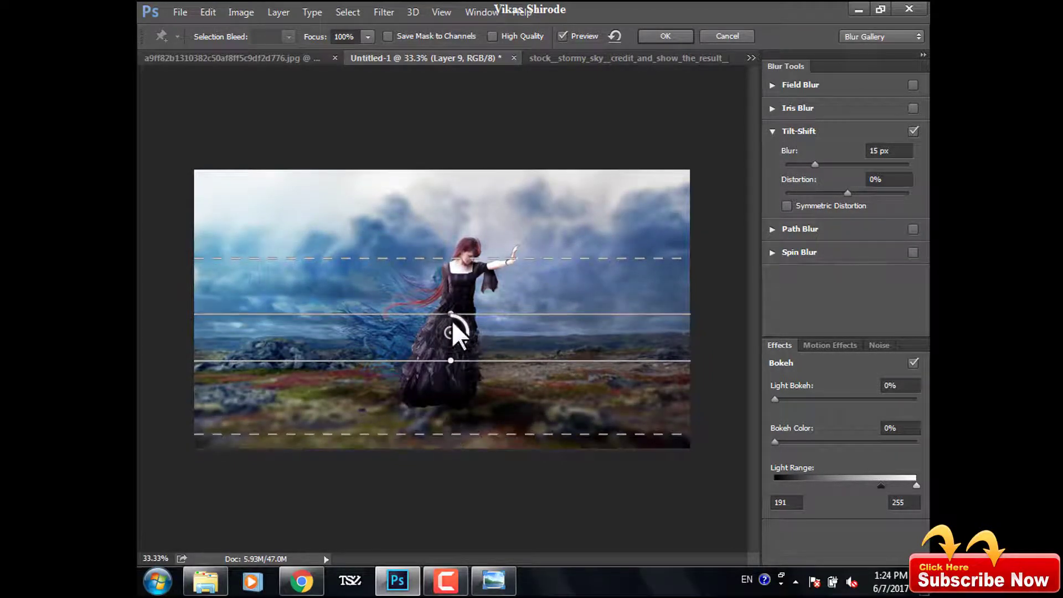
{"action": "left_click_drag", "start_coordinate": [487, 314], "coordinate": [514, 295]}
{"action": "mouse_move", "coordinate": [500, 369]}
{"action": "left_mouse_down"}
{"action": "mouse_move", "coordinate": [501, 354]}
{"action": "mouse_move", "coordinate": [479, 408]}
{"action": "left_mouse_up"}
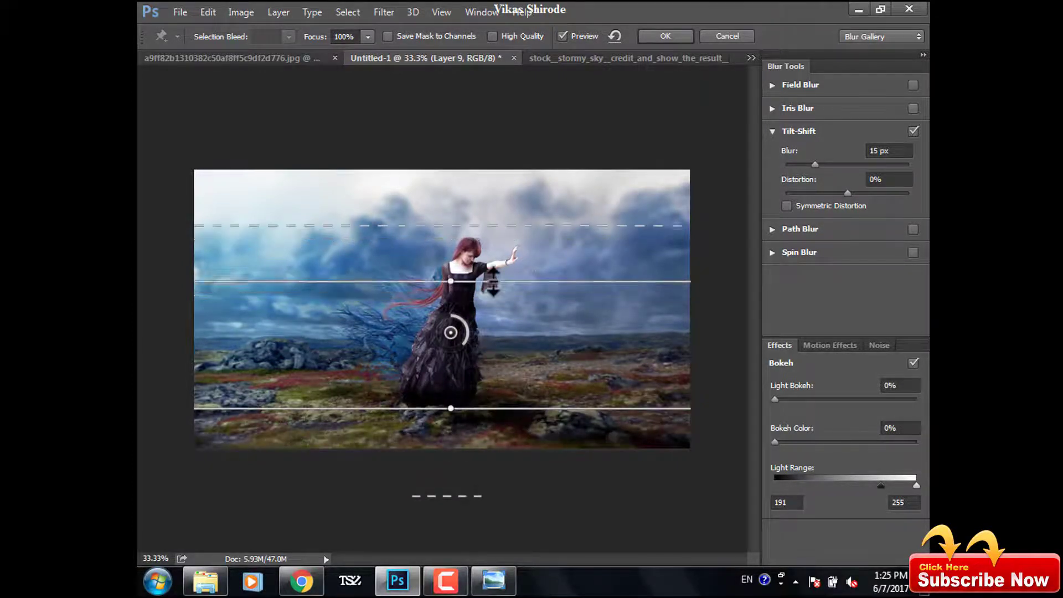
{"action": "left_click_drag", "start_coordinate": [488, 295], "coordinate": [502, 305]}
{"action": "left_click_drag", "start_coordinate": [503, 214], "coordinate": [581, 223]}
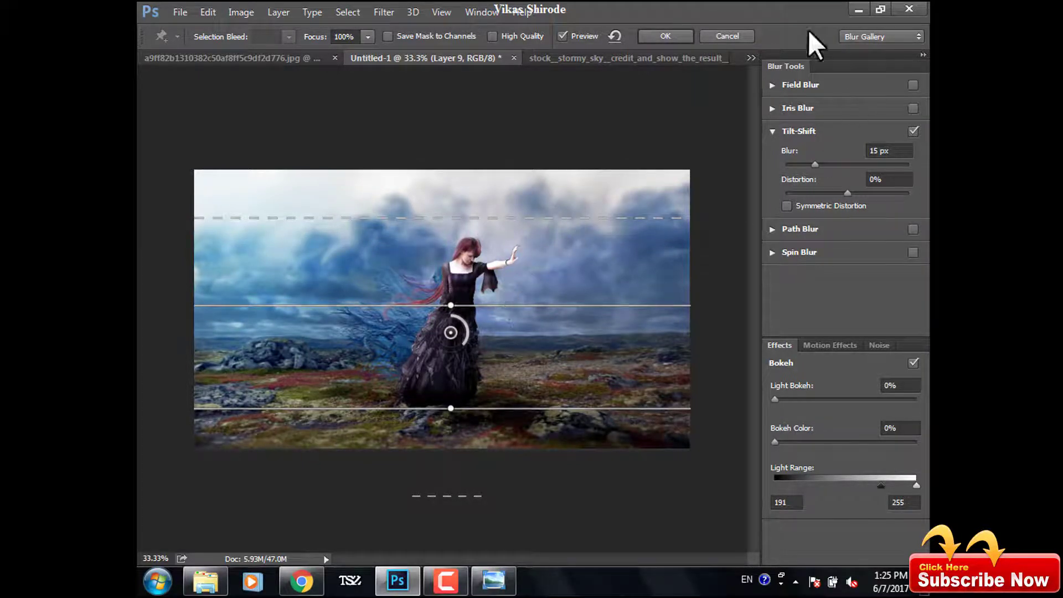
{"action": "left_click", "coordinate": [679, 36]}
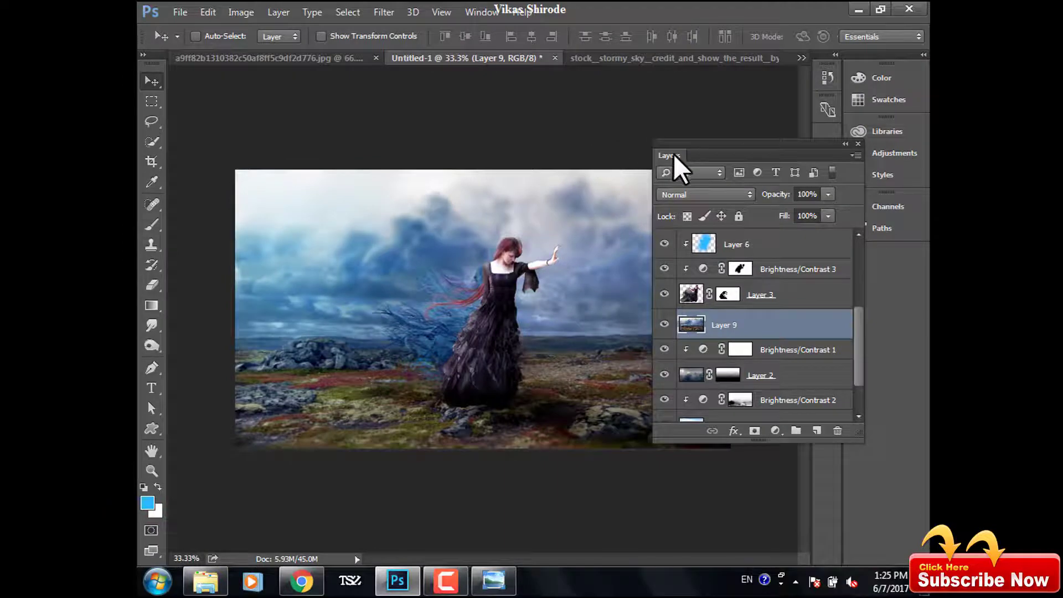
Add a white layer mask to Layer 9 and switch to the Brush tool.
{"action": "left_click_drag", "start_coordinate": [679, 155], "coordinate": [811, 89]}
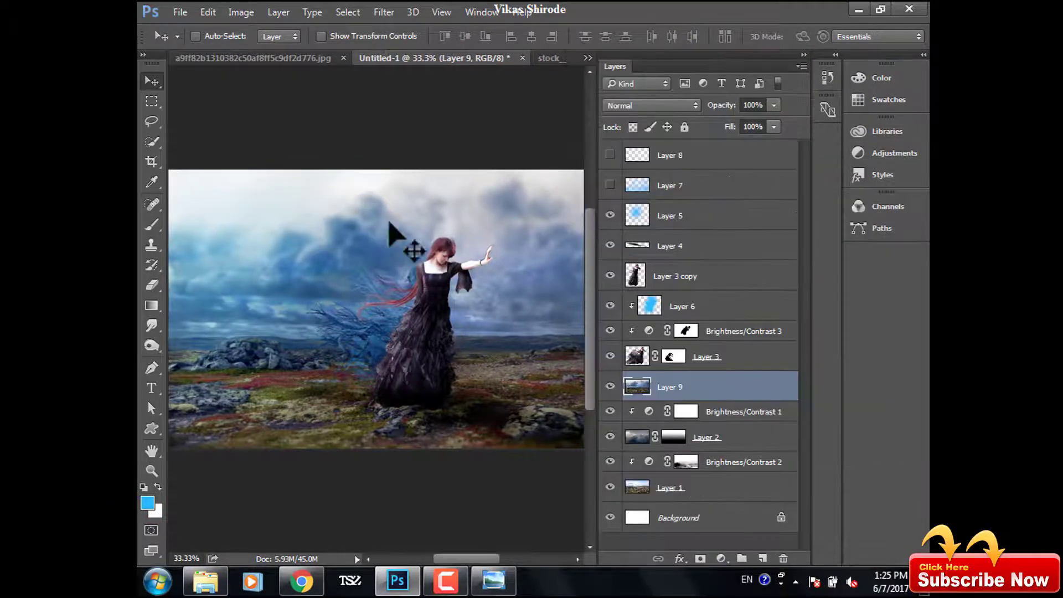
{"action": "left_click_drag", "start_coordinate": [707, 65], "coordinate": [764, 122]}
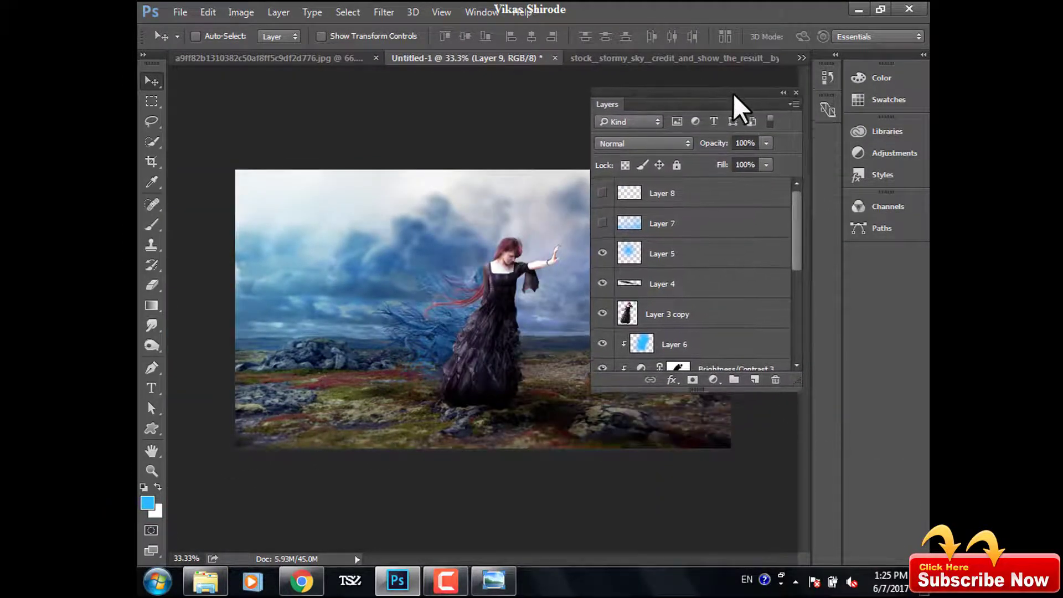
{"action": "scroll", "coordinate": [731, 346], "scroll_direction": "down", "scroll_amount": 2}
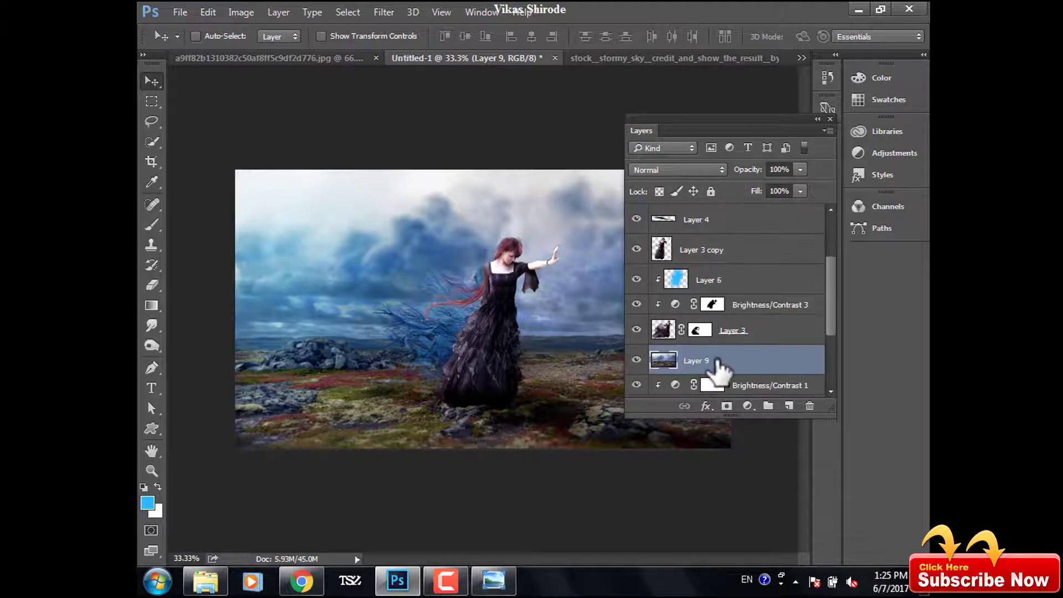
{"action": "scroll", "coordinate": [712, 356], "scroll_direction": "down", "scroll_amount": 3}
{"action": "left_click", "coordinate": [727, 407]}
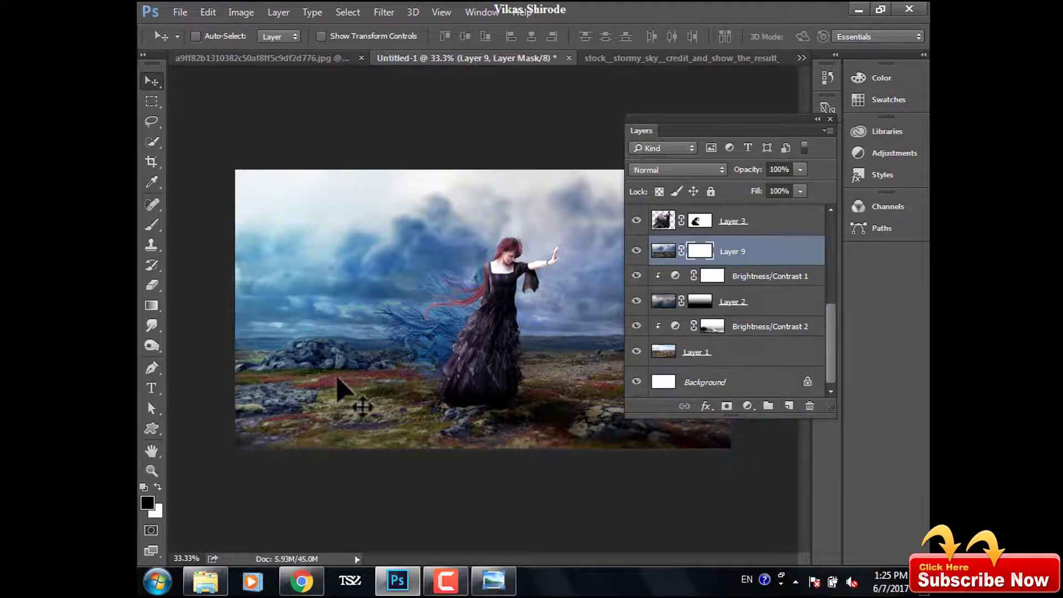
{"action": "left_click", "coordinate": [151, 224]}
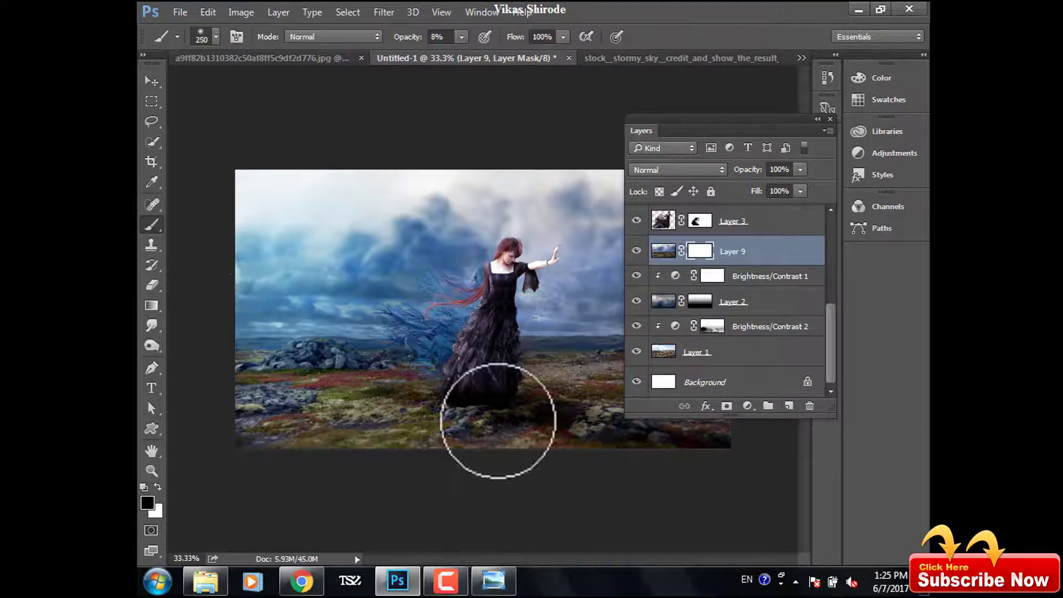
{"action": "left_click", "coordinate": [636, 250]}
{"action": "left_click", "coordinate": [636, 251]}
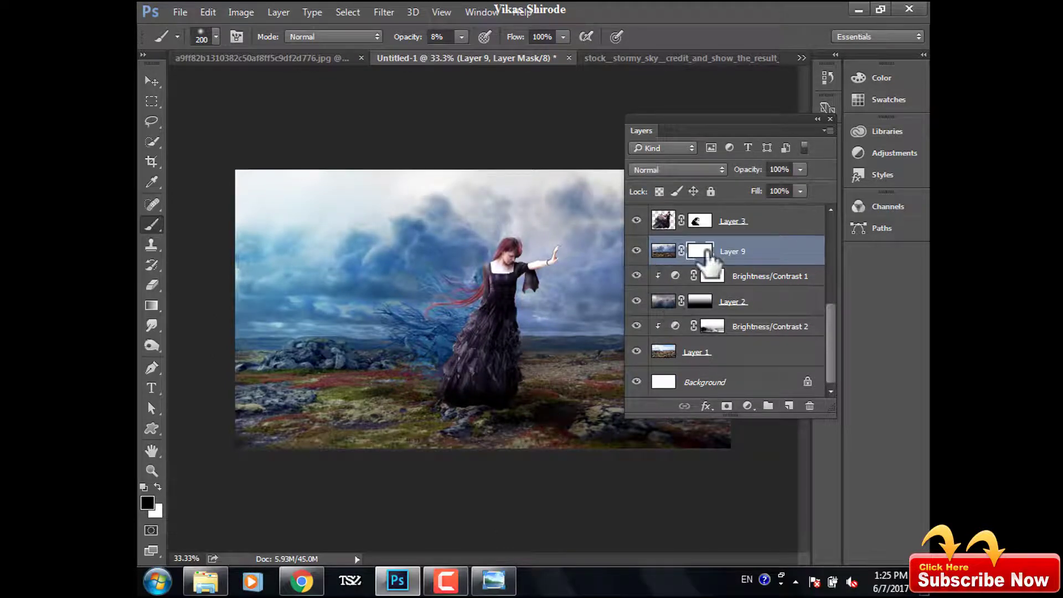
Paint black on the mask near the woman's feet and across the sky to hide cloud patches.
{"action": "key", "text": "bracketleft"}
{"action": "key", "text": "bracketleft"}
{"action": "key", "text": "bracketleft"}
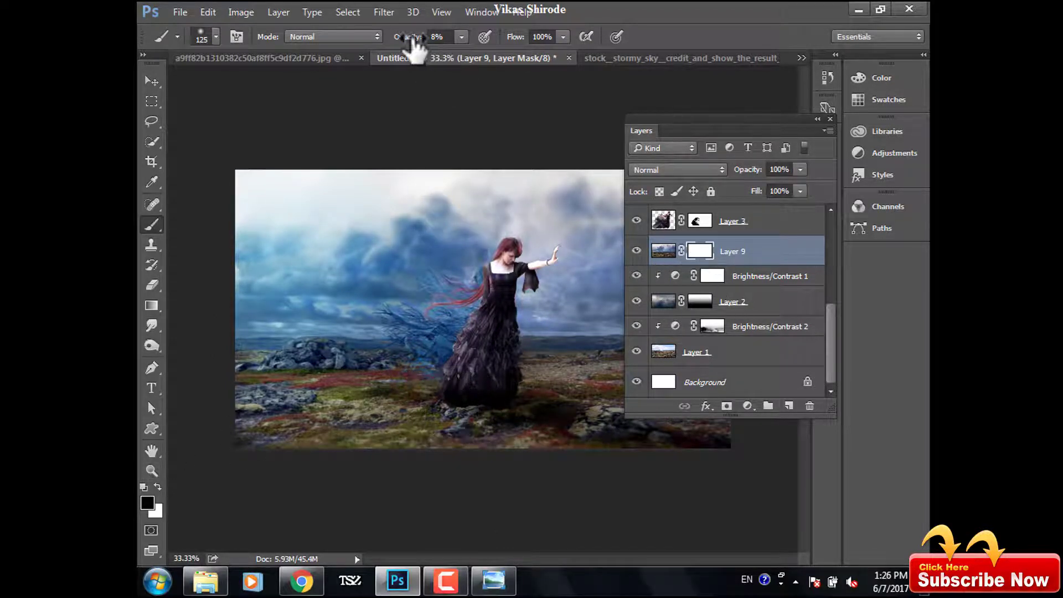
{"action": "left_click_drag", "start_coordinate": [521, 415], "coordinate": [447, 408]}
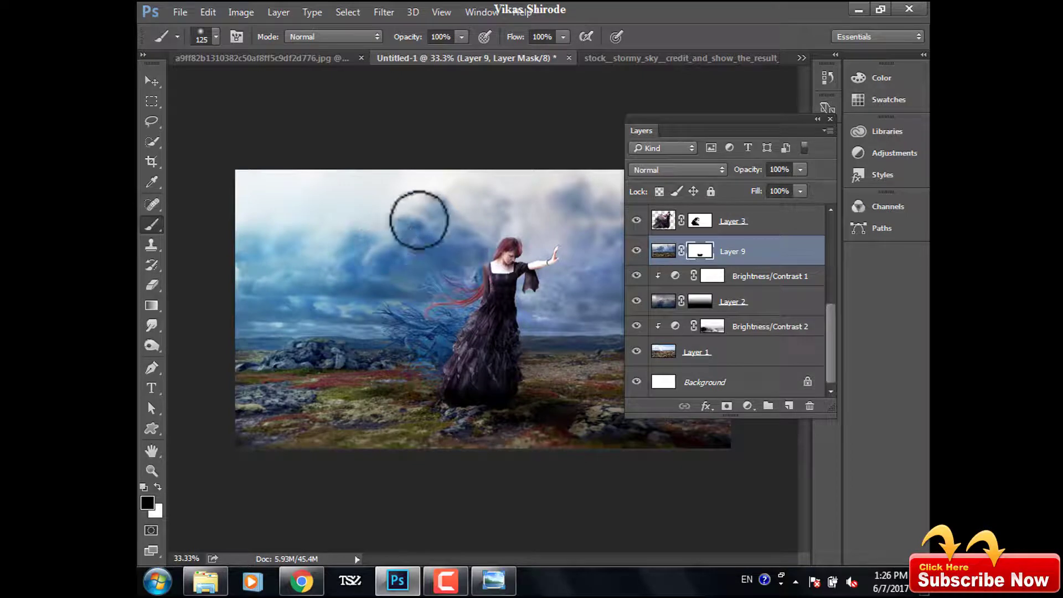
{"action": "mouse_move", "coordinate": [408, 225]}
{"action": "left_mouse_down"}
{"action": "mouse_move", "coordinate": [401, 239]}
{"action": "mouse_move", "coordinate": [467, 235]}
{"action": "left_mouse_up"}
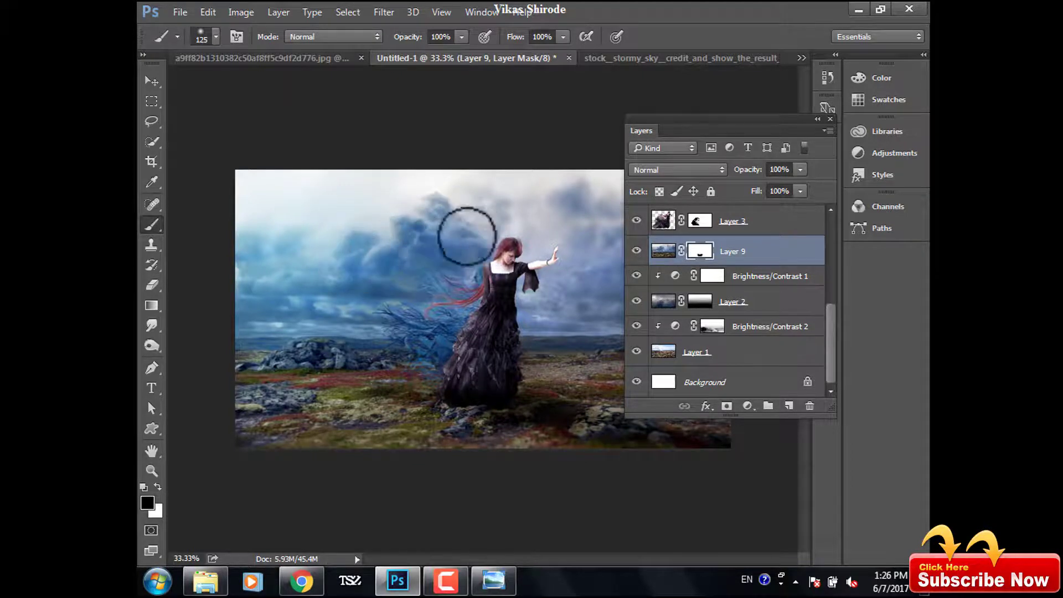
{"action": "left_click_drag", "start_coordinate": [659, 145], "coordinate": [793, 173]}
{"action": "left_click_drag", "start_coordinate": [639, 240], "coordinate": [674, 251]}
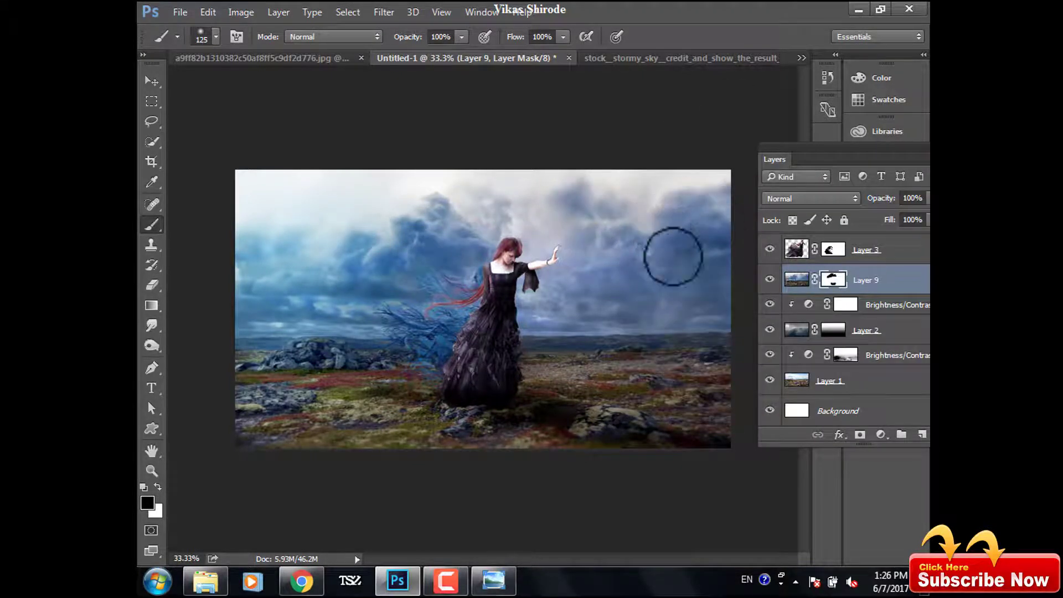
{"action": "mouse_move", "coordinate": [583, 314]}
{"action": "left_mouse_down"}
{"action": "mouse_move", "coordinate": [344, 251]}
{"action": "mouse_move", "coordinate": [392, 316]}
{"action": "mouse_move", "coordinate": [268, 325]}
{"action": "mouse_move", "coordinate": [616, 427]}
{"action": "mouse_move", "coordinate": [646, 373]}
{"action": "mouse_move", "coordinate": [401, 404]}
{"action": "mouse_move", "coordinate": [467, 340]}
{"action": "mouse_move", "coordinate": [279, 391]}
{"action": "left_mouse_up"}
{"action": "left_click_drag", "start_coordinate": [774, 159], "coordinate": [684, 148]}
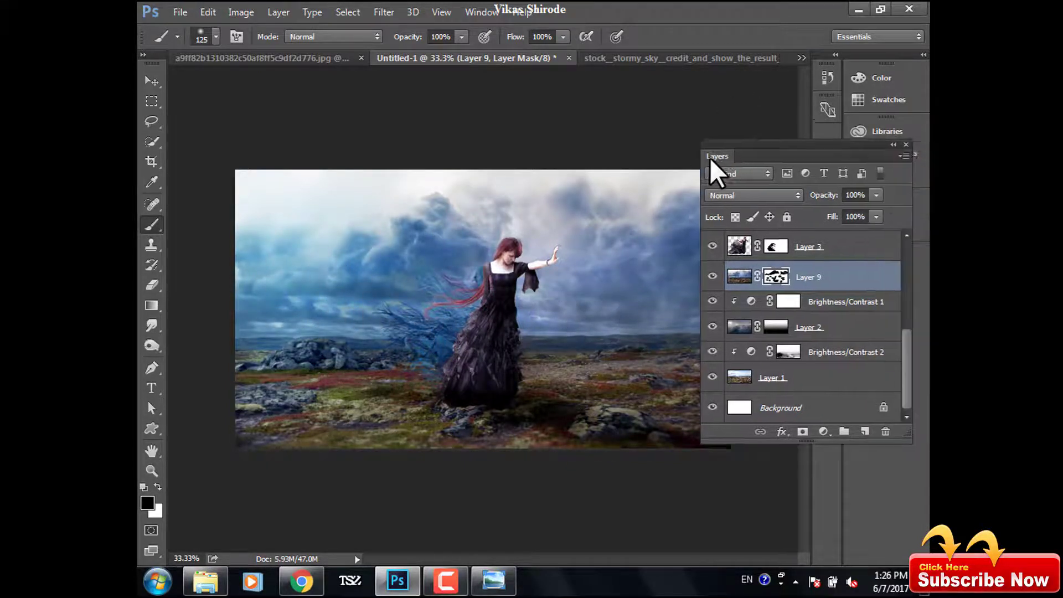
{"action": "left_click", "coordinate": [803, 242]}
From Layer 7, stamp all visible layers into a new Layer 10 at the top of the stack.
{"action": "scroll", "coordinate": [786, 332], "scroll_direction": "up", "scroll_amount": 10}
{"action": "left_click", "coordinate": [753, 268]}
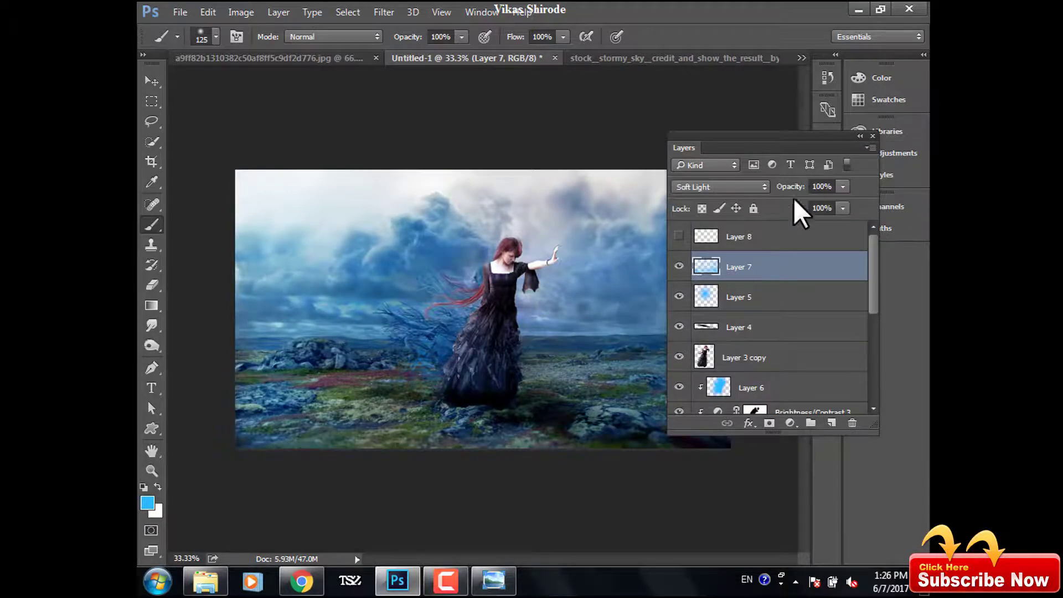
{"action": "key", "text": "Return"}
{"action": "key", "text": "ctrl+alt+shift+e"}
{"action": "left_click", "coordinate": [384, 12]}
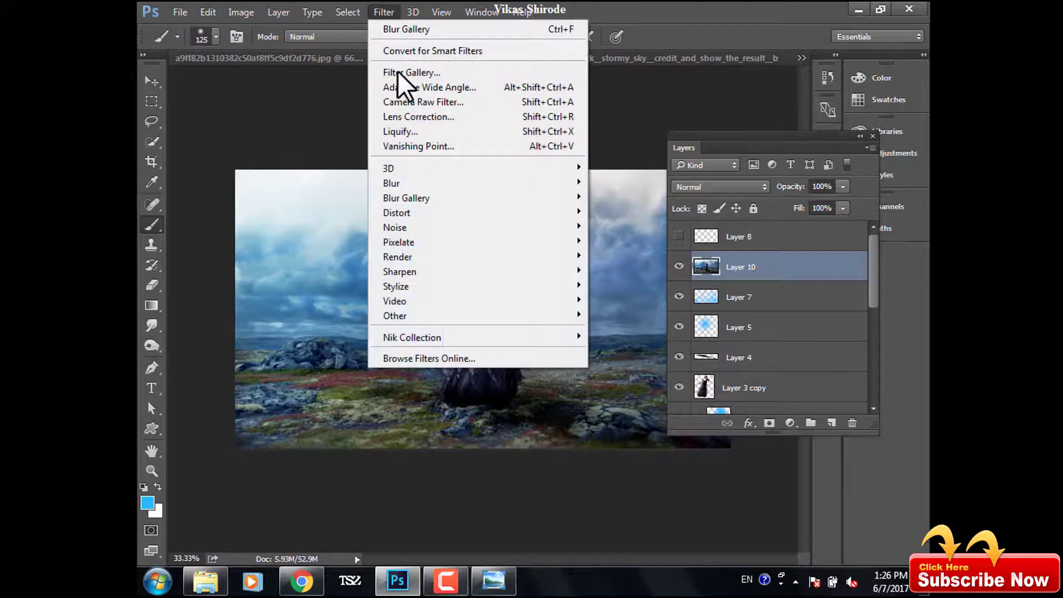
{"action": "mouse_move", "coordinate": [412, 338]}
{"action": "left_click", "coordinate": [606, 352]}
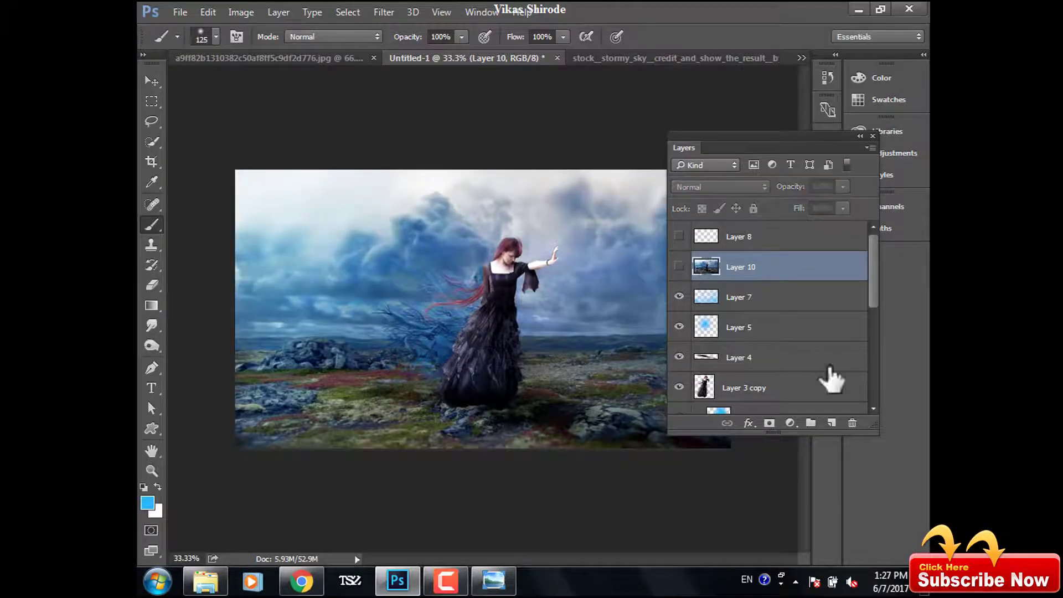
Hide and delete the Layer 3 copy.
{"action": "scroll", "coordinate": [831, 375], "scroll_direction": "down", "scroll_amount": 3}
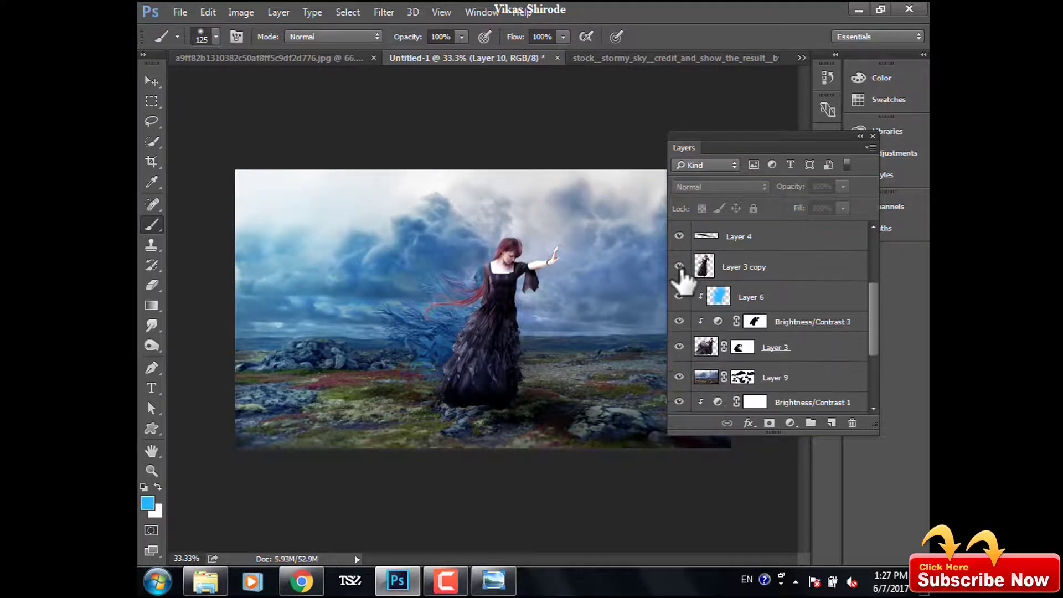
{"action": "left_click", "coordinate": [680, 267]}
{"action": "left_click", "coordinate": [765, 272]}
{"action": "key", "text": "Delete"}
Set Layer 6 fill to 55% and stamp the visible image into a new Layer 10 above Layer 7.
{"action": "scroll", "coordinate": [775, 288], "scroll_direction": "up", "scroll_amount": 3}
{"action": "left_click", "coordinate": [766, 269]}
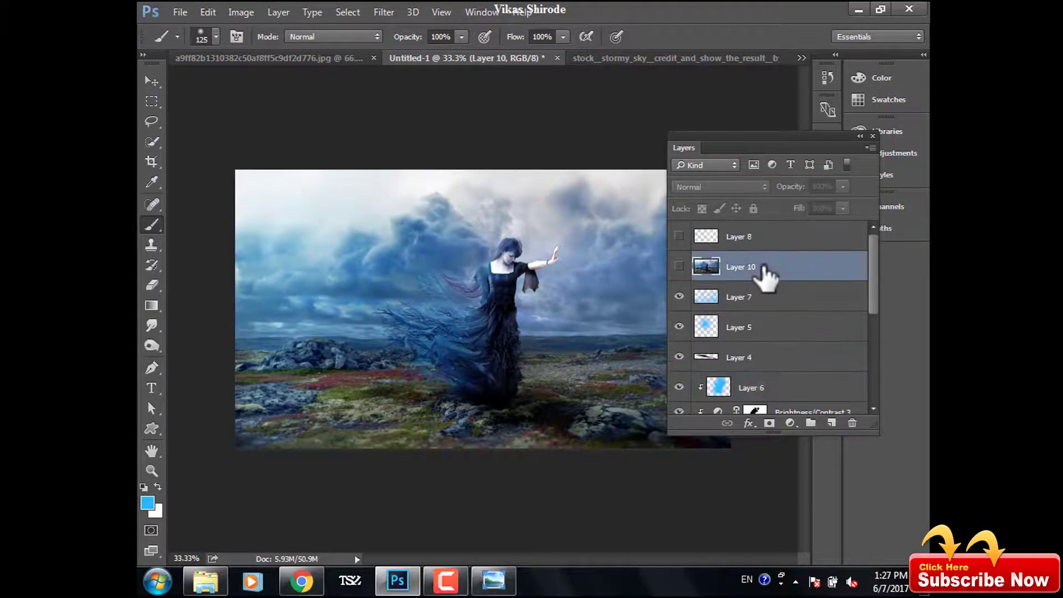
{"action": "left_click", "coordinate": [772, 358]}
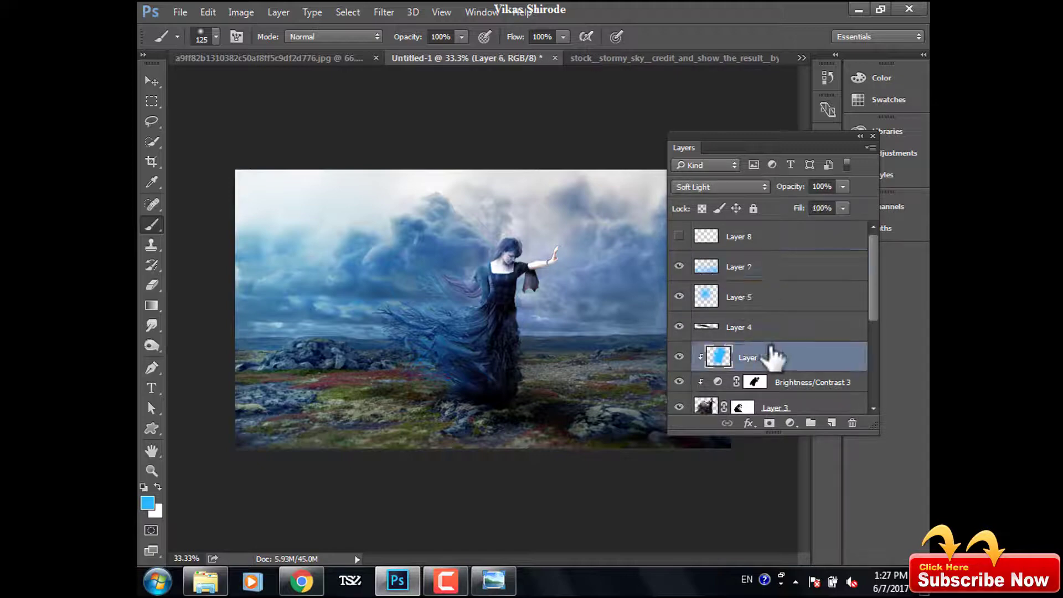
{"action": "type", "text": "55"}
{"action": "key", "text": "Return"}
{"action": "left_click", "coordinate": [775, 268]}
{"action": "left_click", "coordinate": [831, 423]}
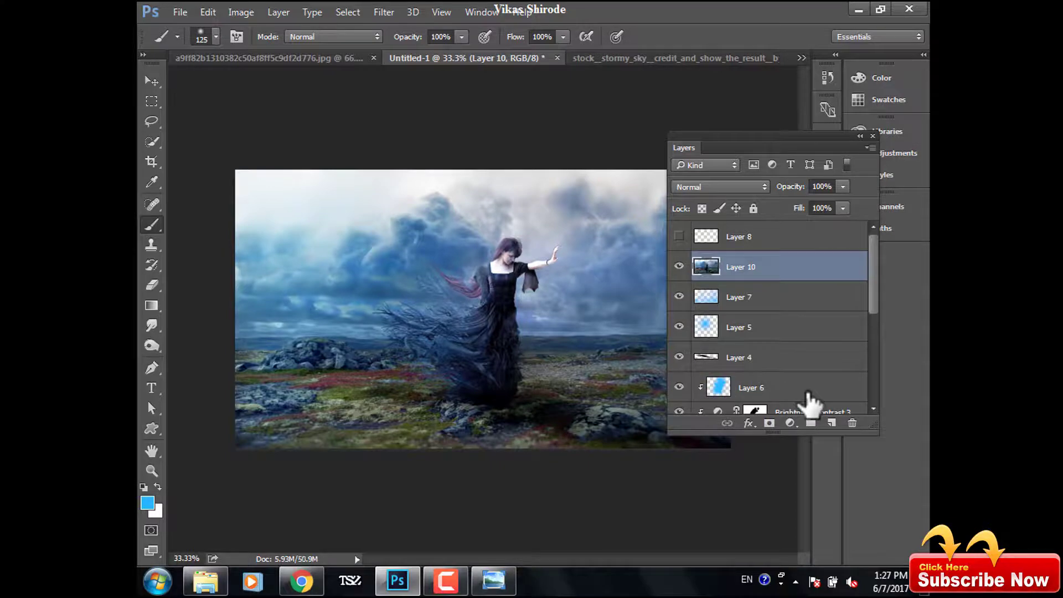
{"action": "left_click", "coordinate": [388, 11]}
Preview Cross Processing and the Film Efex Faded, Modern and Nostalgic looks in Color Efex Pro 4.
{"action": "left_click", "coordinate": [656, 337]}
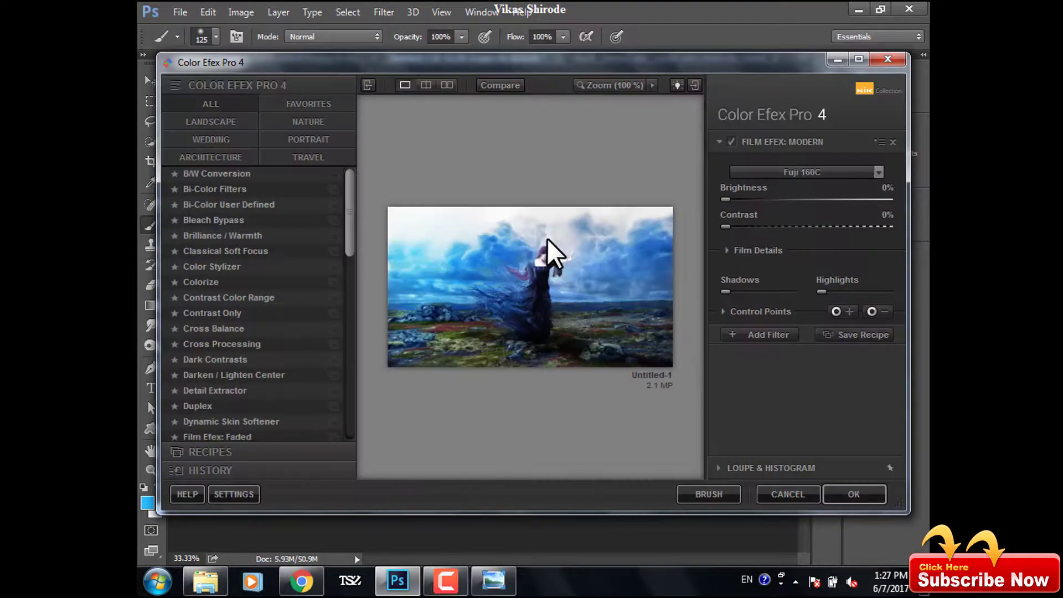
{"action": "left_click", "coordinate": [233, 340]}
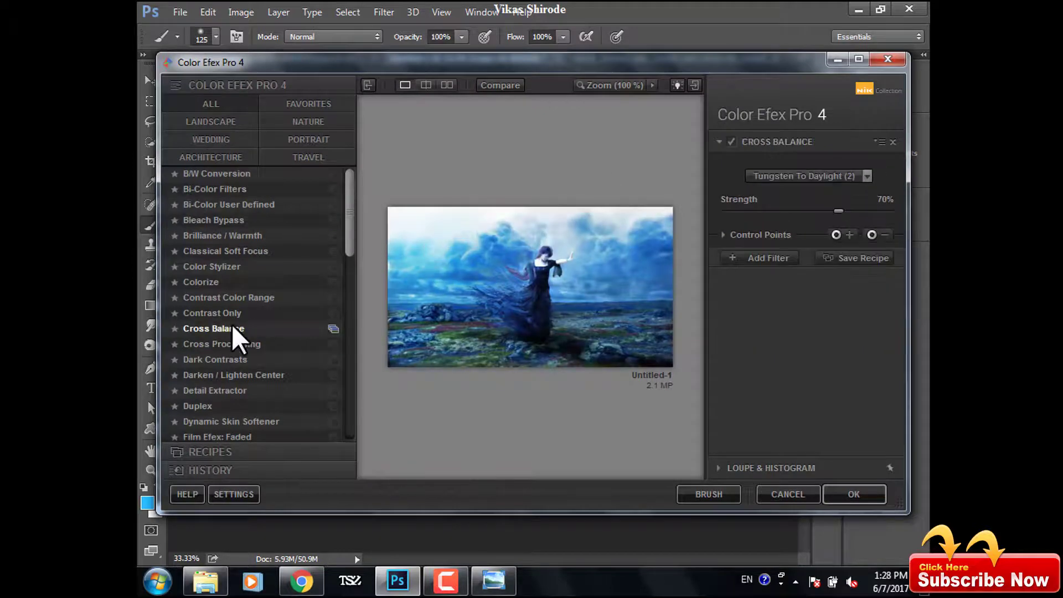
{"action": "left_click", "coordinate": [842, 176]}
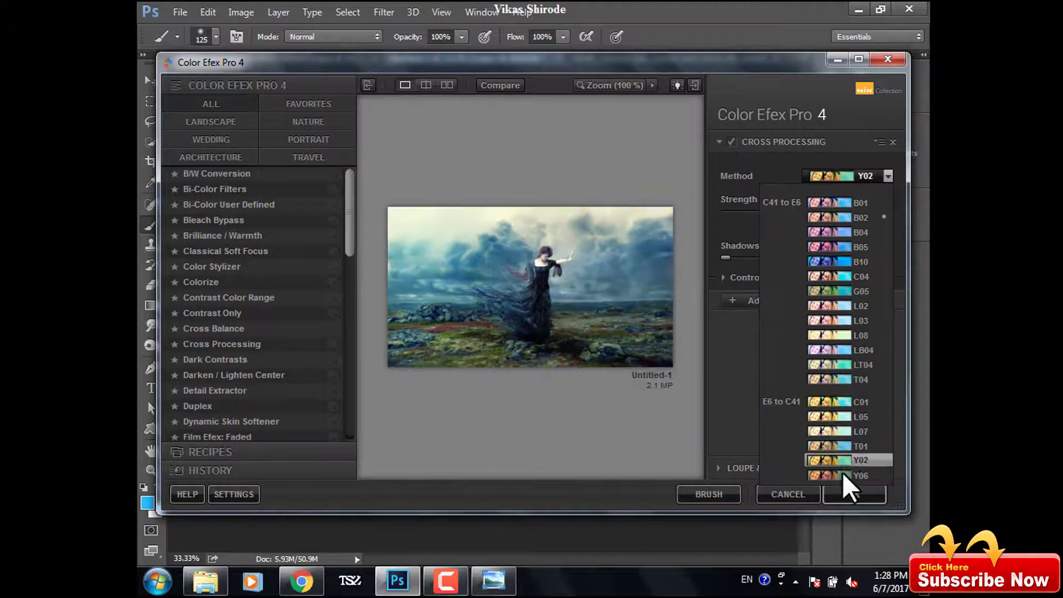
{"action": "left_click", "coordinate": [846, 416]}
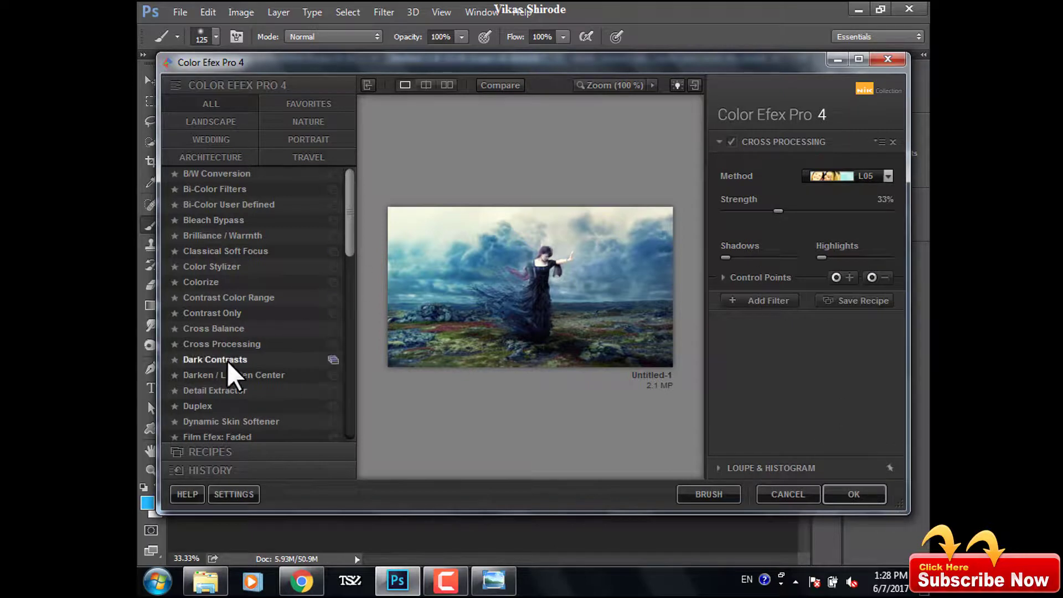
{"action": "left_click", "coordinate": [231, 432]}
{"action": "scroll", "coordinate": [271, 354], "scroll_direction": "down", "scroll_amount": 1}
{"action": "left_click", "coordinate": [248, 425]}
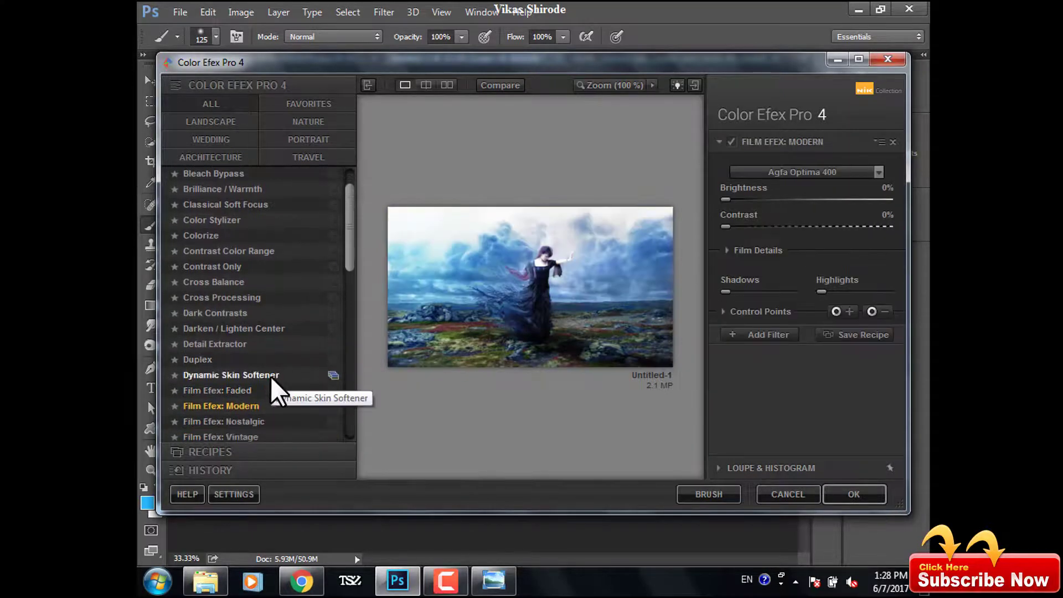
{"action": "left_click", "coordinate": [256, 420]}
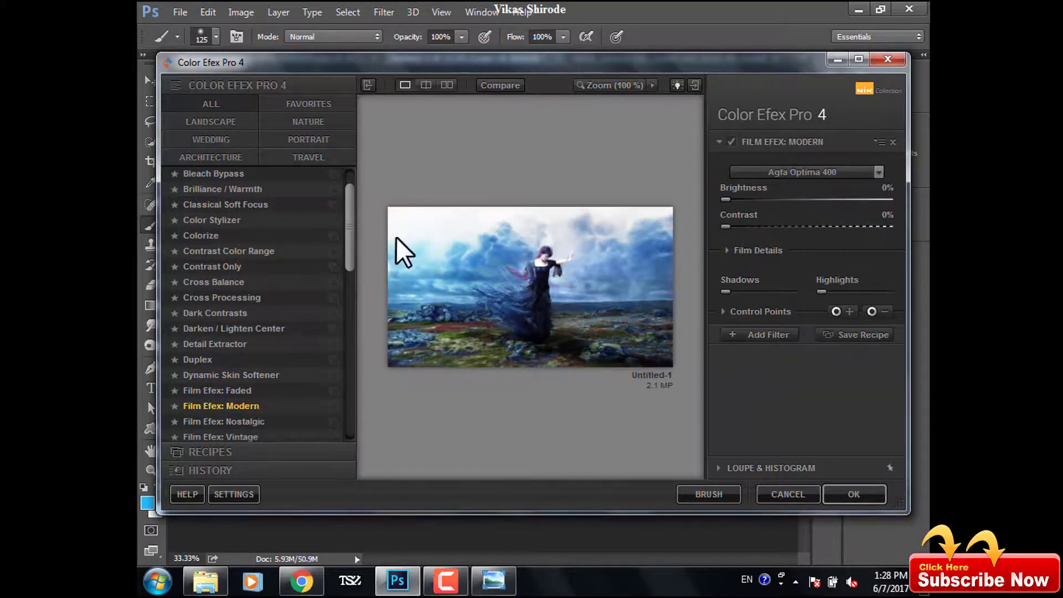
{"action": "scroll", "coordinate": [279, 214], "scroll_direction": "up", "scroll_amount": 1}
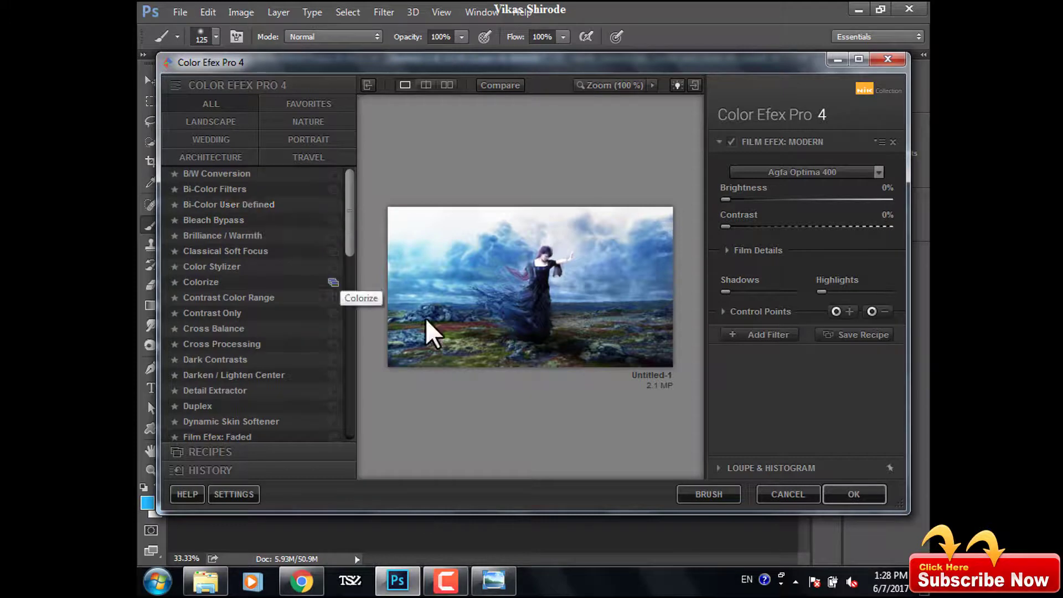
Apply the Cross Balance filter with the Daylight To Tungsten (3) preset.
{"action": "left_click", "coordinate": [790, 172]}
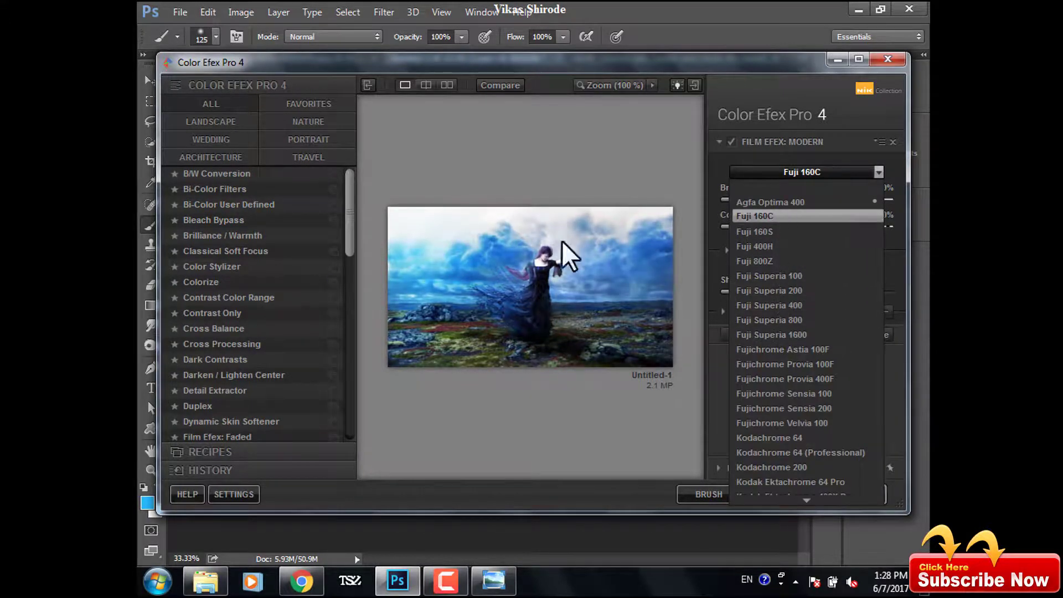
{"action": "left_click", "coordinate": [238, 375]}
{"action": "left_click", "coordinate": [237, 344]}
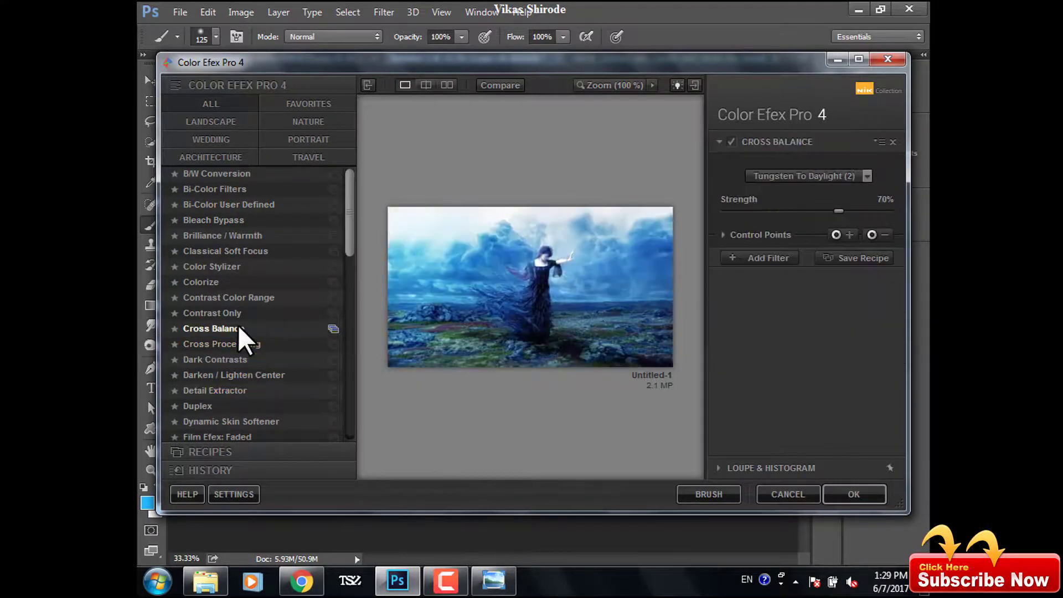
{"action": "left_click", "coordinate": [794, 174]}
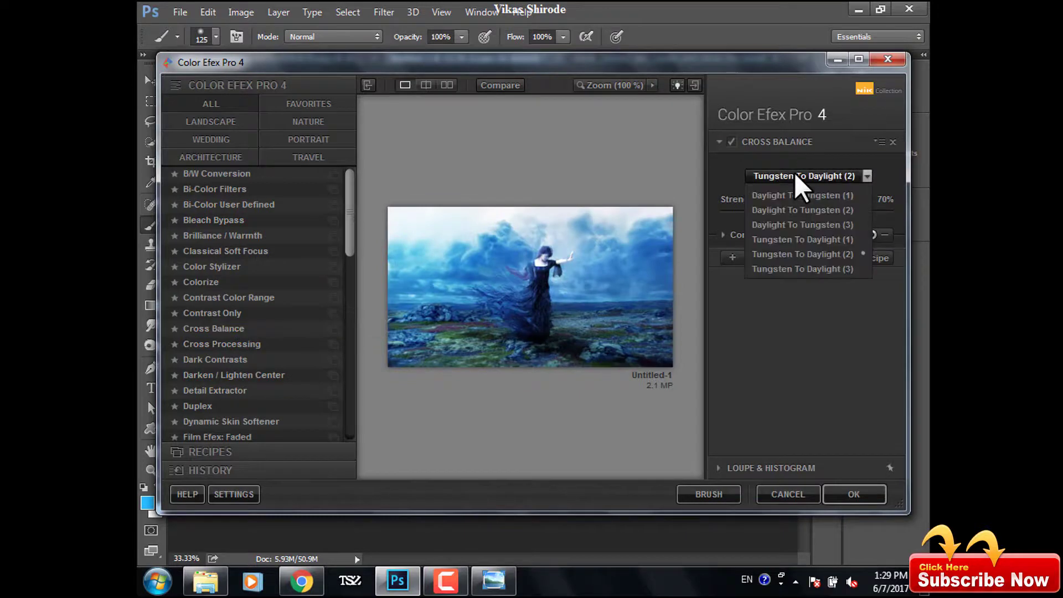
{"action": "left_click", "coordinate": [803, 223]}
{"action": "left_click", "coordinate": [864, 502]}
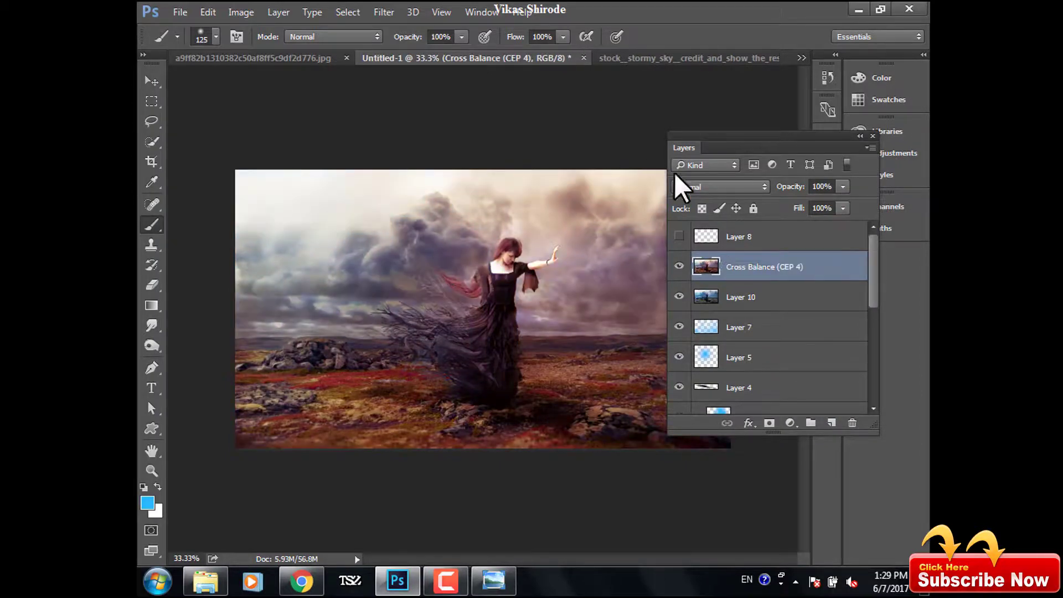
Dock the Layers panel on the right and view the composite enlarged in full-screen mode.
{"action": "left_click_drag", "start_coordinate": [677, 147], "coordinate": [702, 151]}
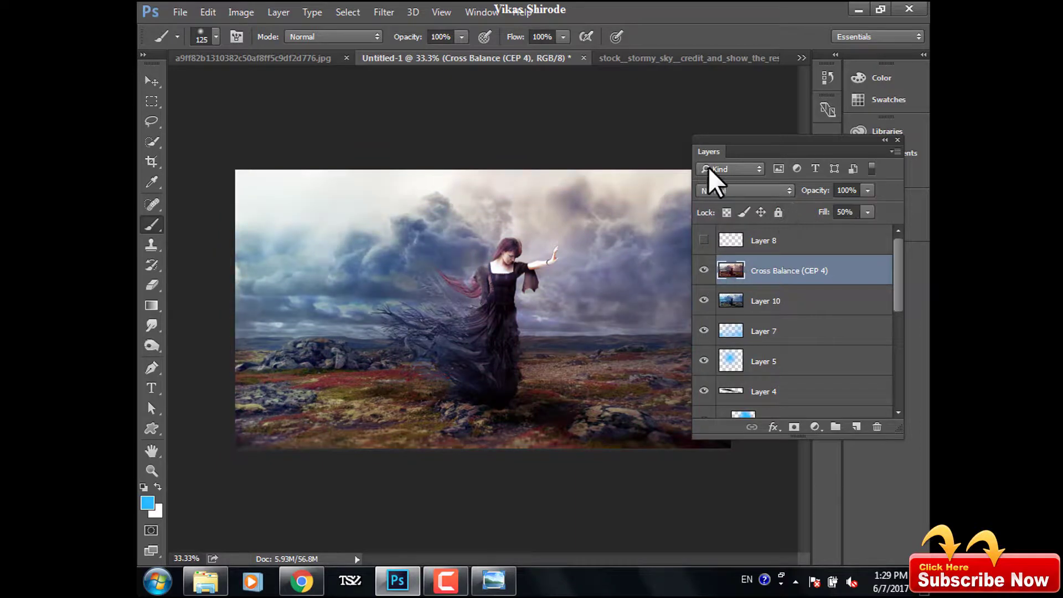
{"action": "left_click_drag", "start_coordinate": [709, 152], "coordinate": [798, 161]}
{"action": "key", "text": "f"}
{"action": "key", "text": "f"}
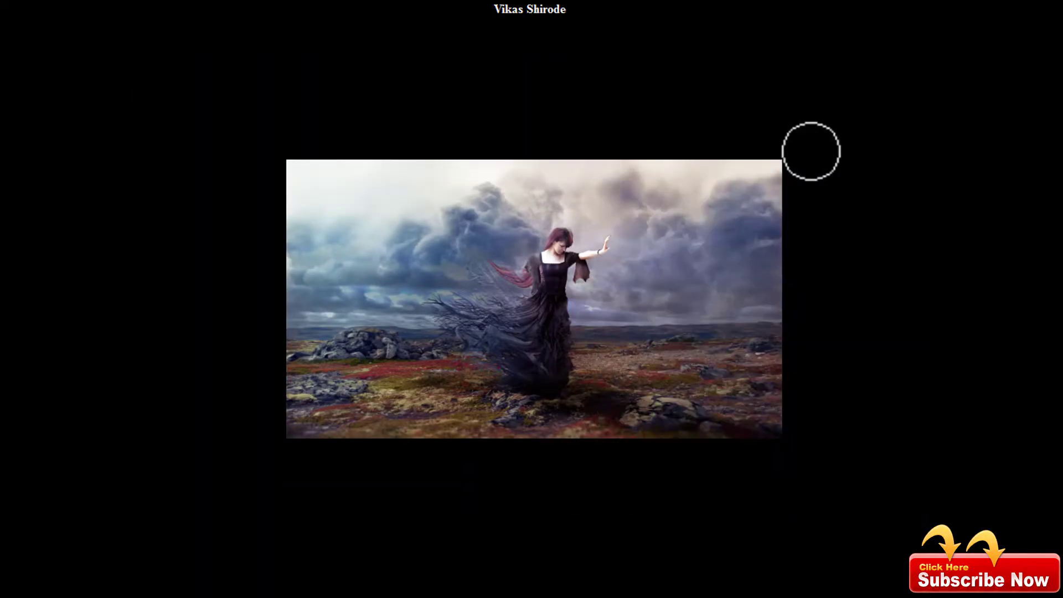
{"action": "key", "text": "ctrl+plus"}
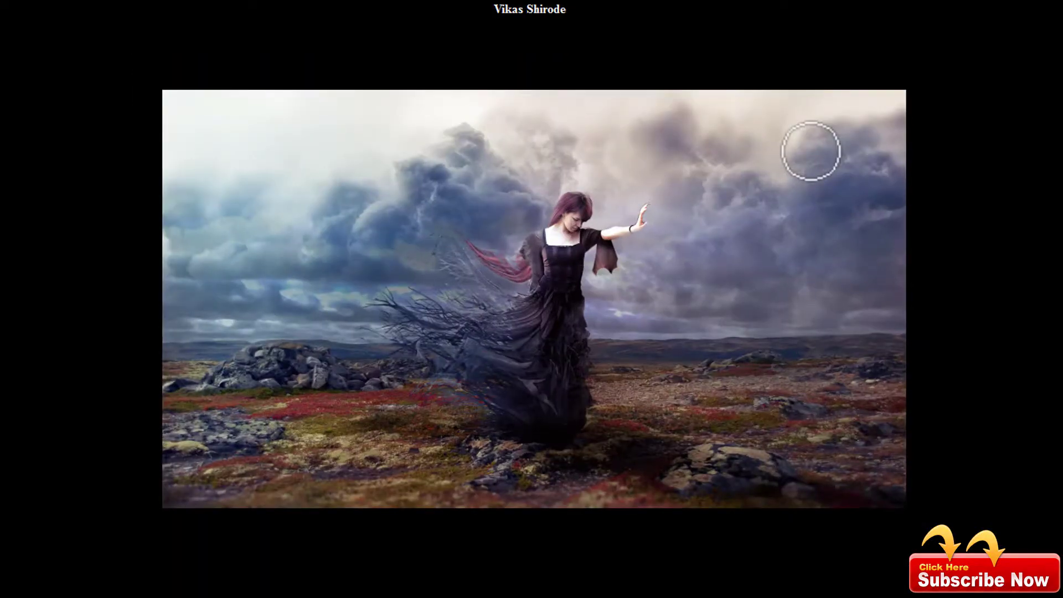